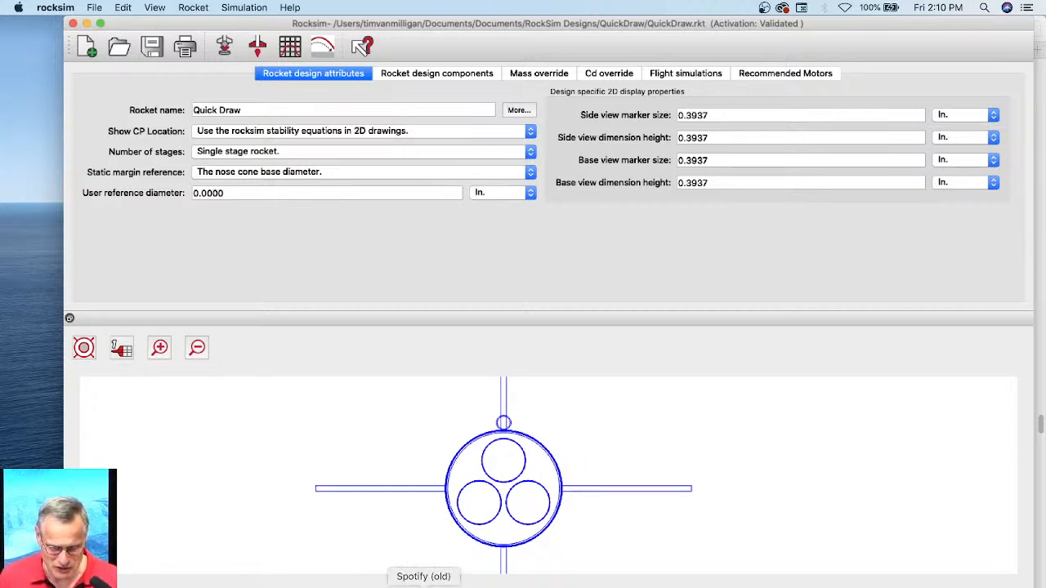
# Step: Switch to Safari and open the sortable rocket list from the Apogee shop's model rocket kits
pyautogui.click(164, 582)
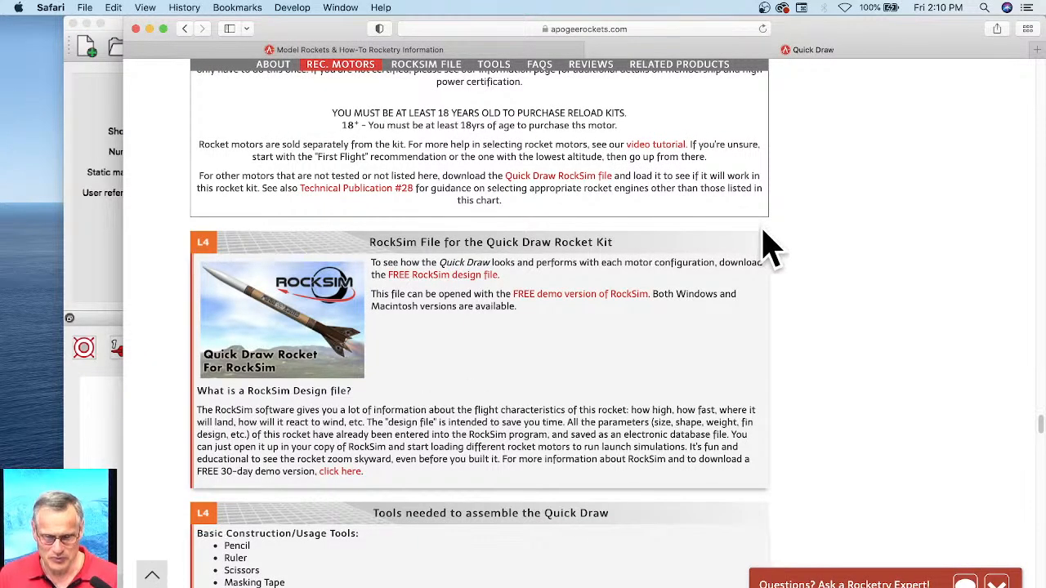
pyautogui.scroll(1, 759, 245)
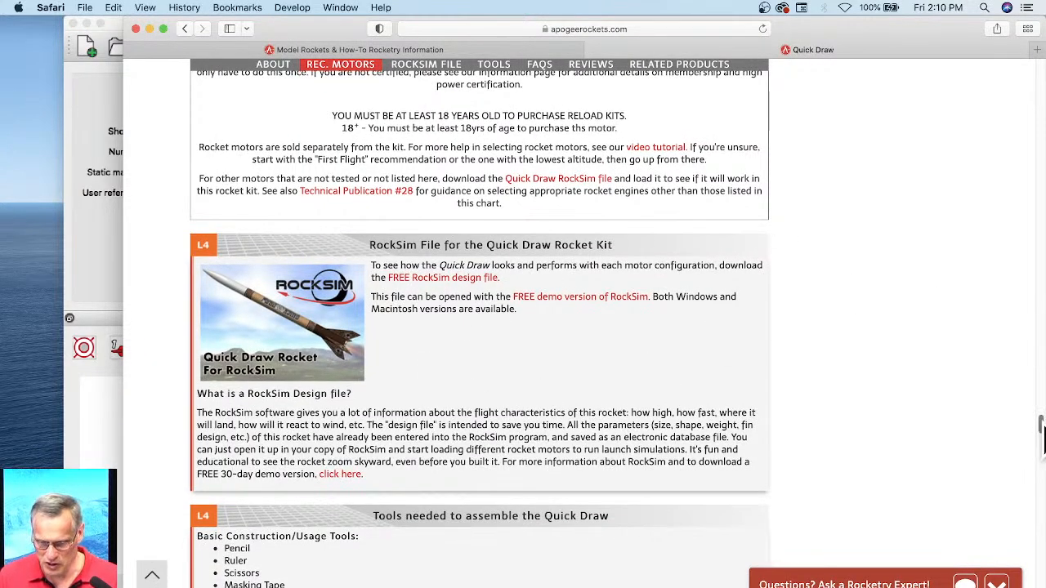
pyautogui.moveTo(1041, 437); pyautogui.dragTo(1034, 65)
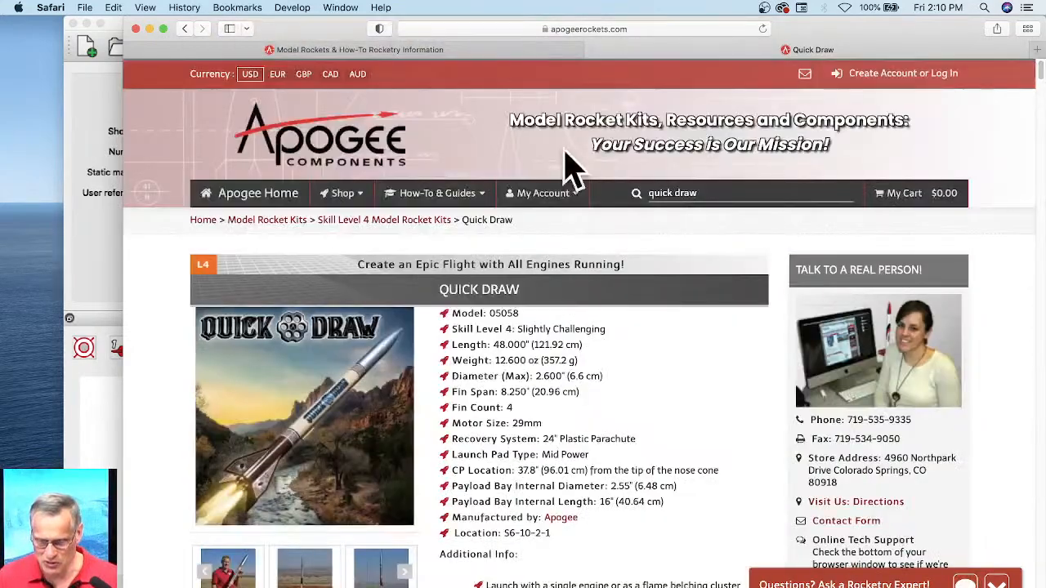
pyautogui.click(350, 198)
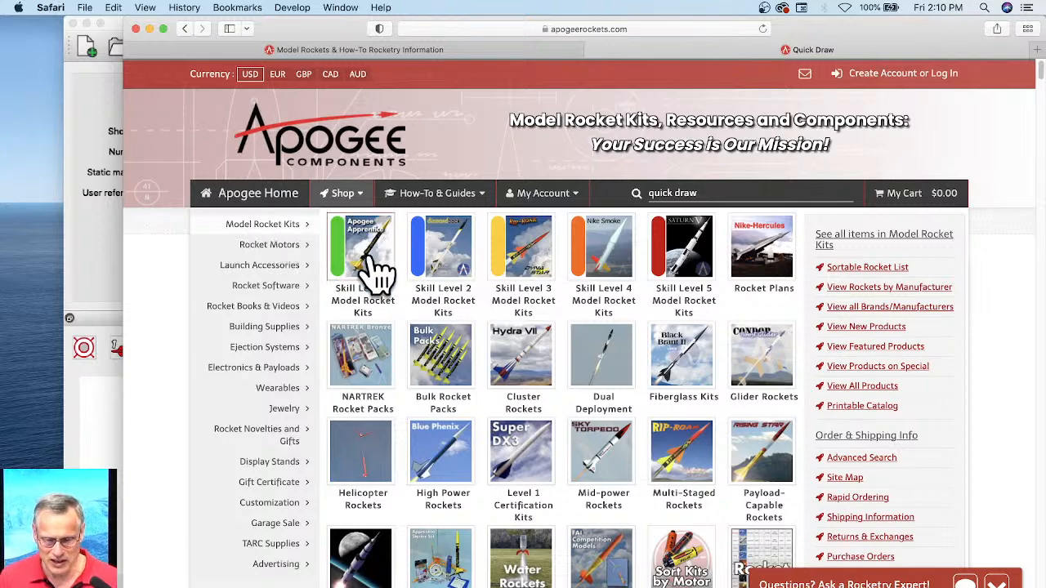
pyautogui.scroll(-1, 635, 413)
pyautogui.scroll(-3, 635, 413)
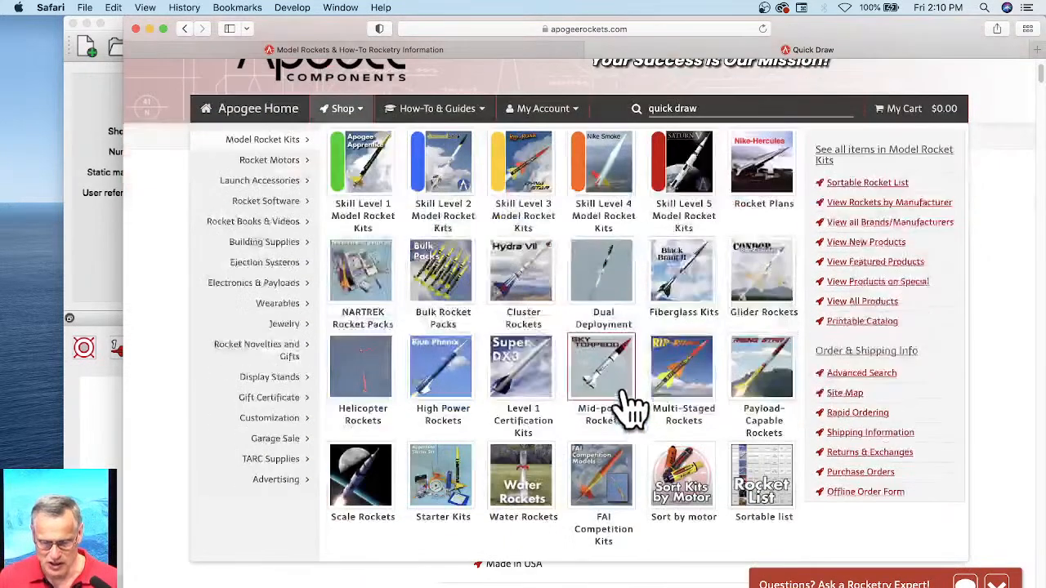
pyautogui.scroll(-2, 724, 374)
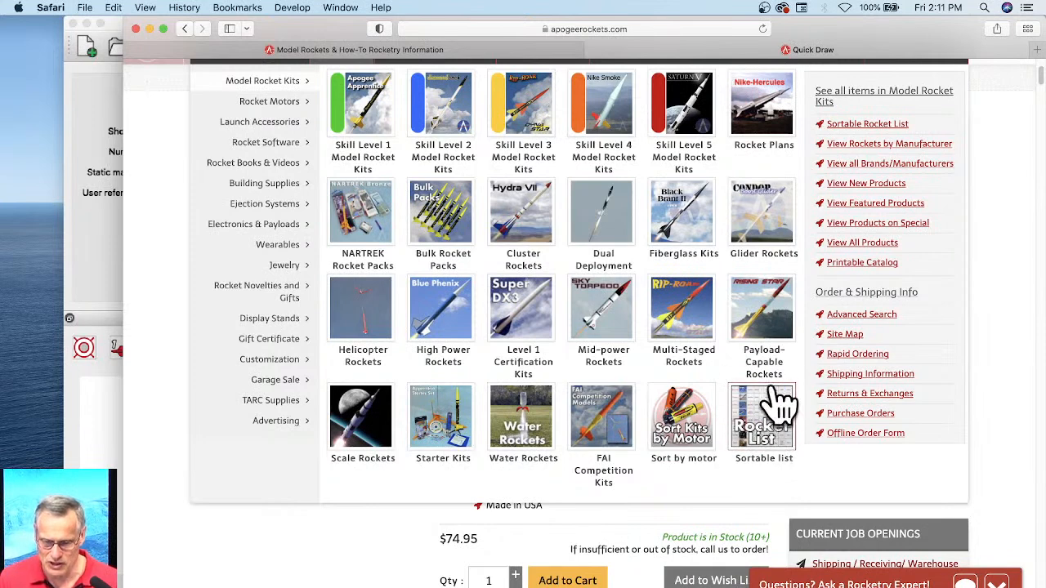
pyautogui.scroll(2, 782, 438)
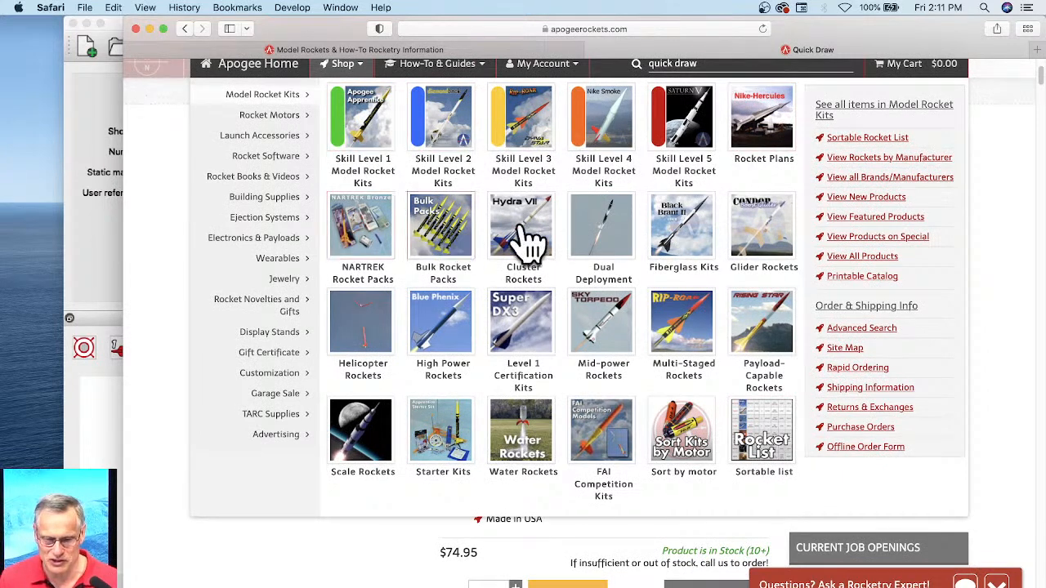
pyautogui.click(768, 440)
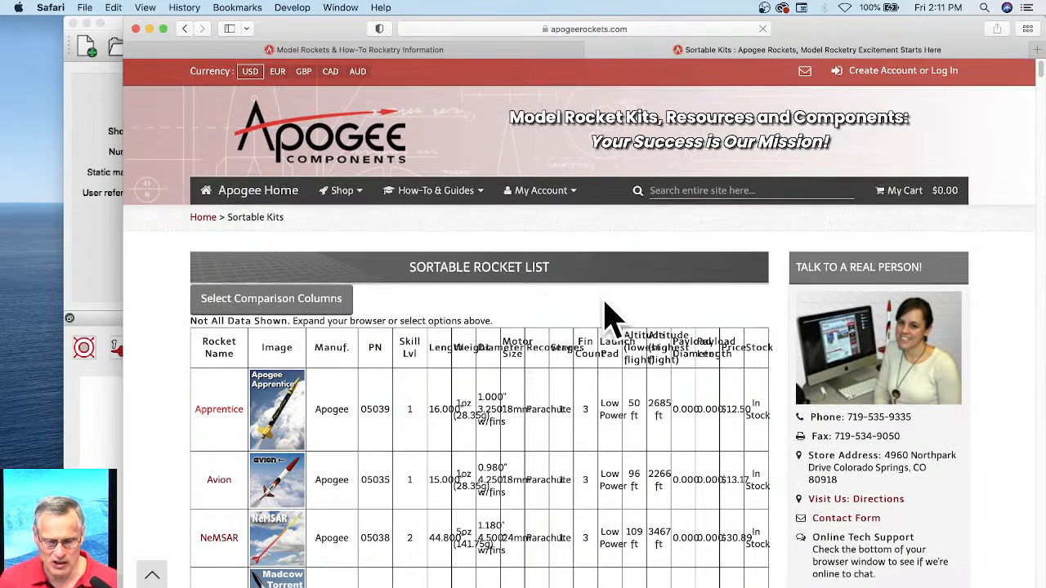
# Step: Sort the rocket list by rocket name and browse the kits in alphabetical order
pyautogui.scroll(-1, 568, 347)
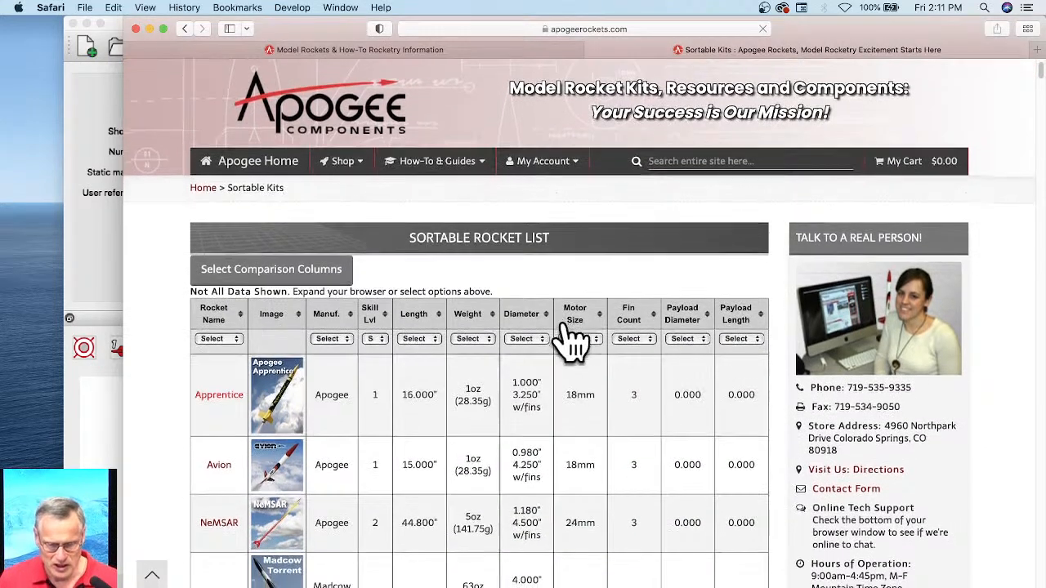
pyautogui.scroll(-1, 490, 343)
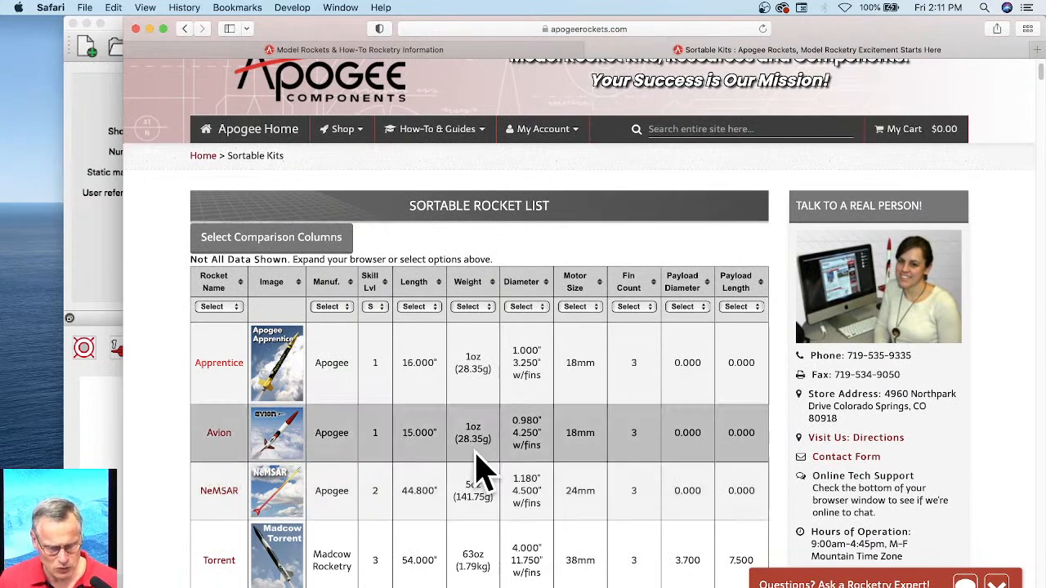
pyautogui.scroll(-2, 478, 420)
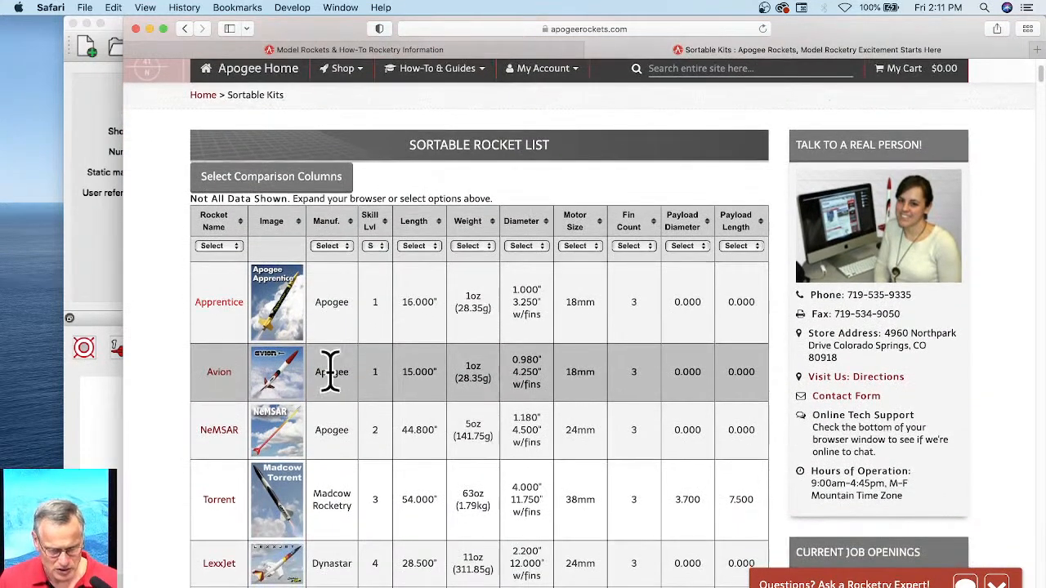
pyautogui.scroll(-1, 362, 326)
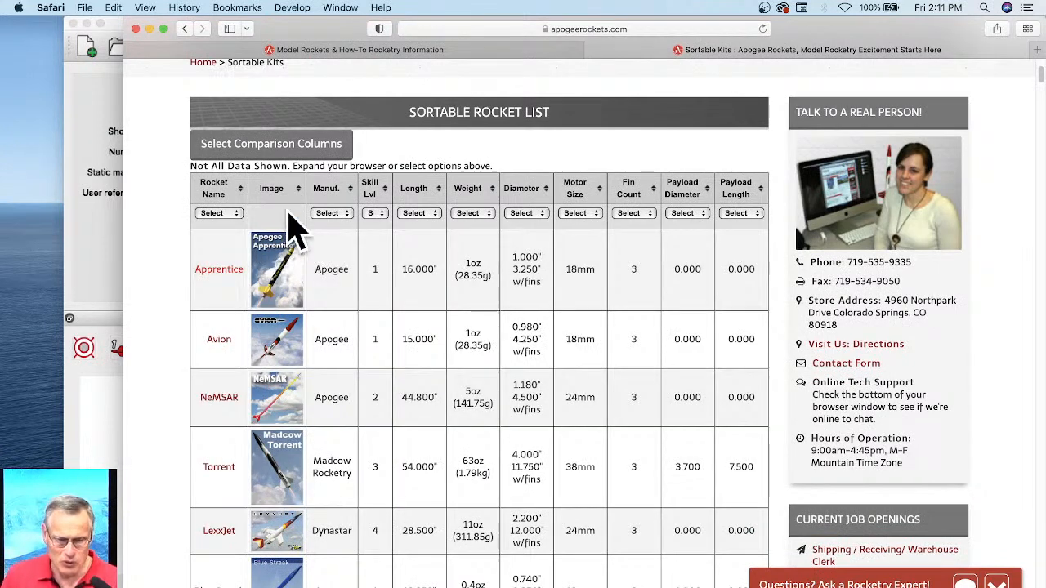
pyautogui.click(237, 203)
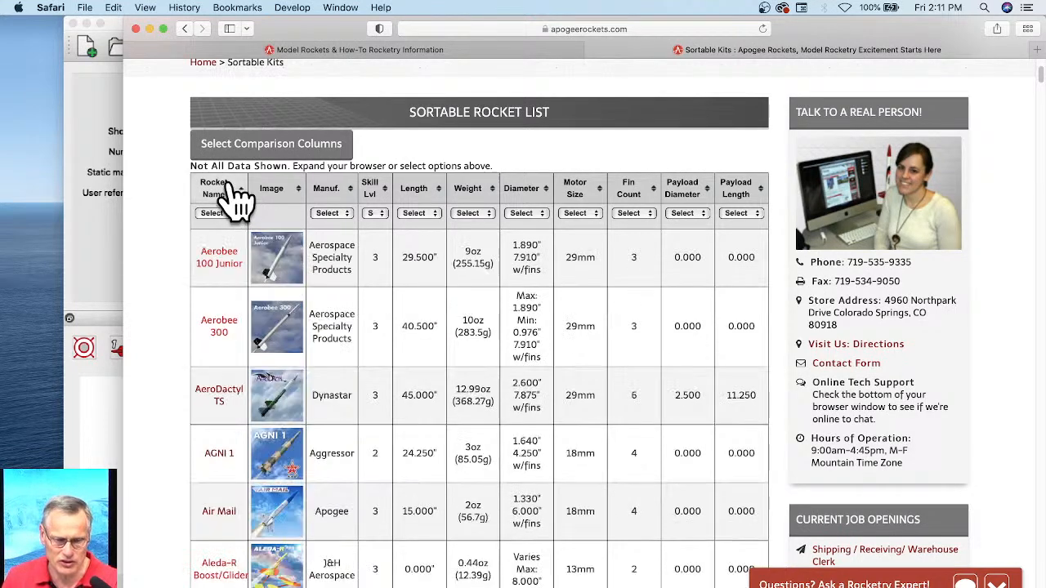
pyautogui.click(237, 203)
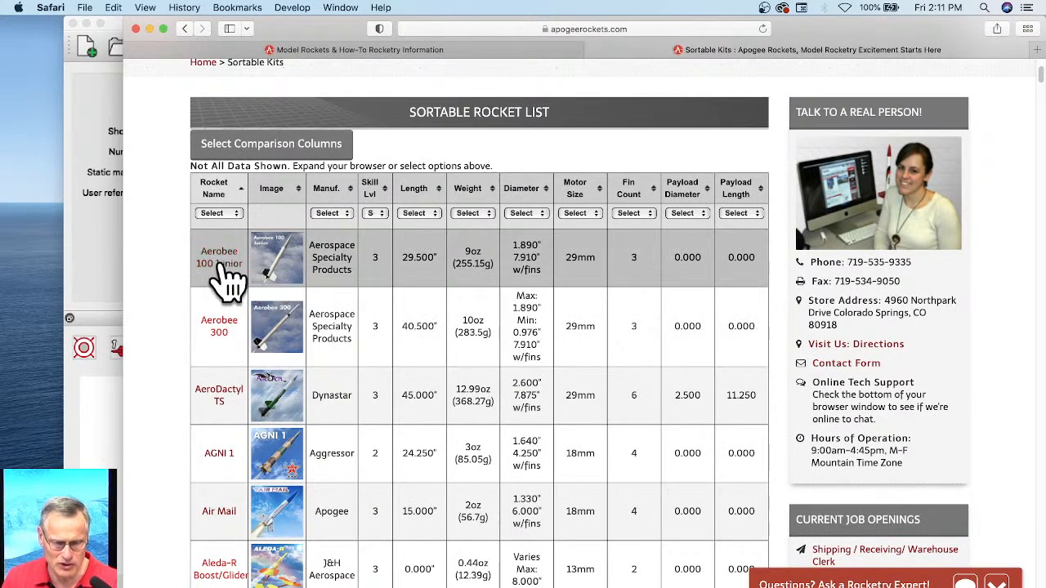
pyautogui.scroll(-3, 225, 282)
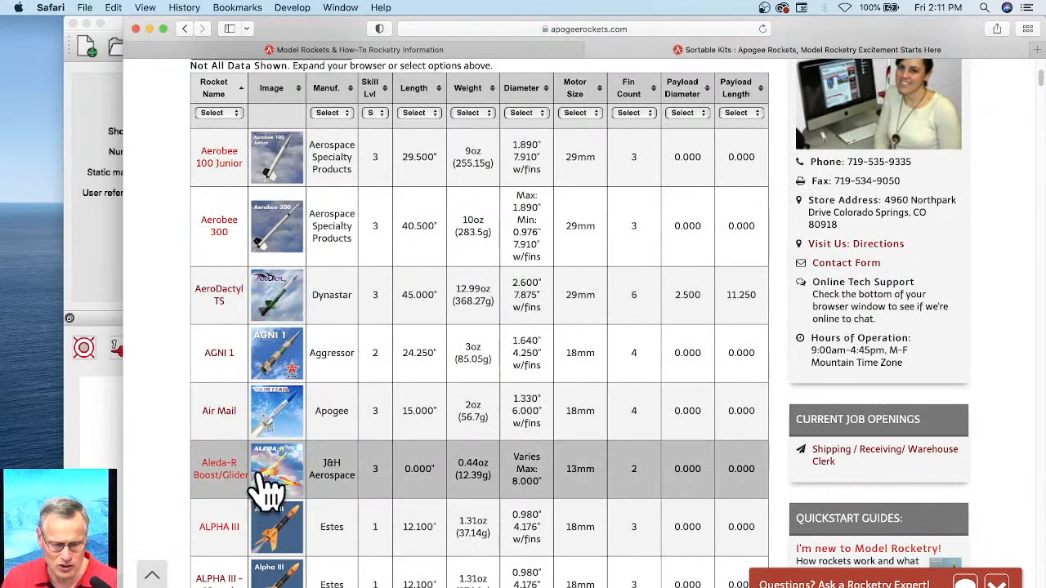
pyautogui.scroll(-3, 392, 339)
pyautogui.scroll(-2, 392, 339)
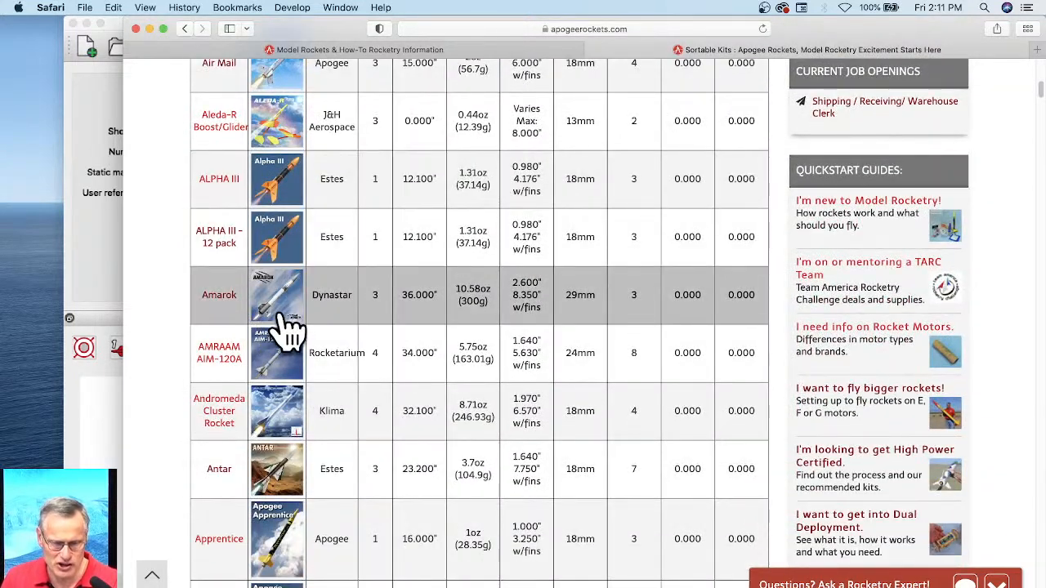
pyautogui.scroll(5, 502, 443)
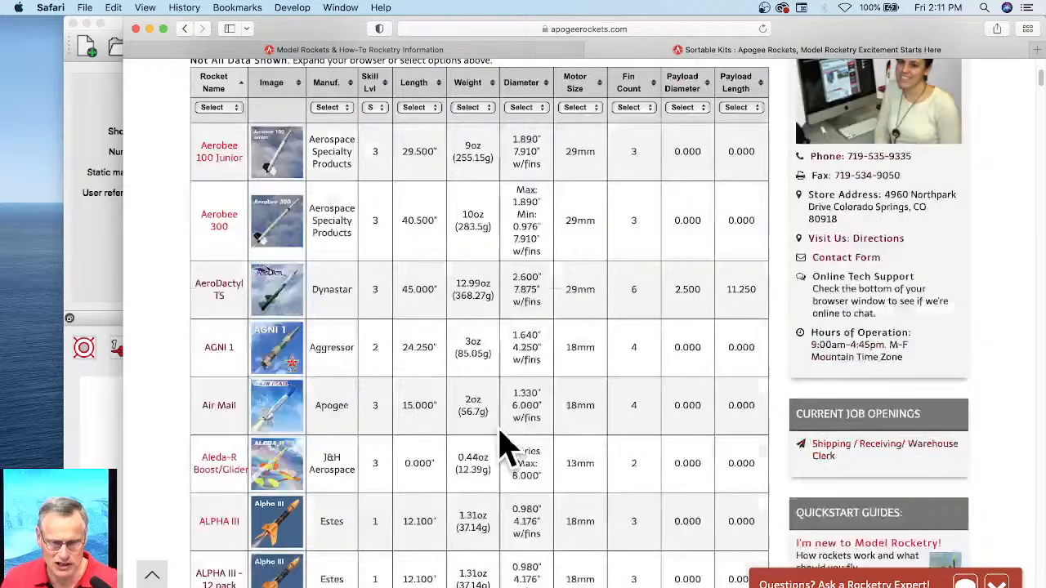
pyautogui.scroll(1, 487, 400)
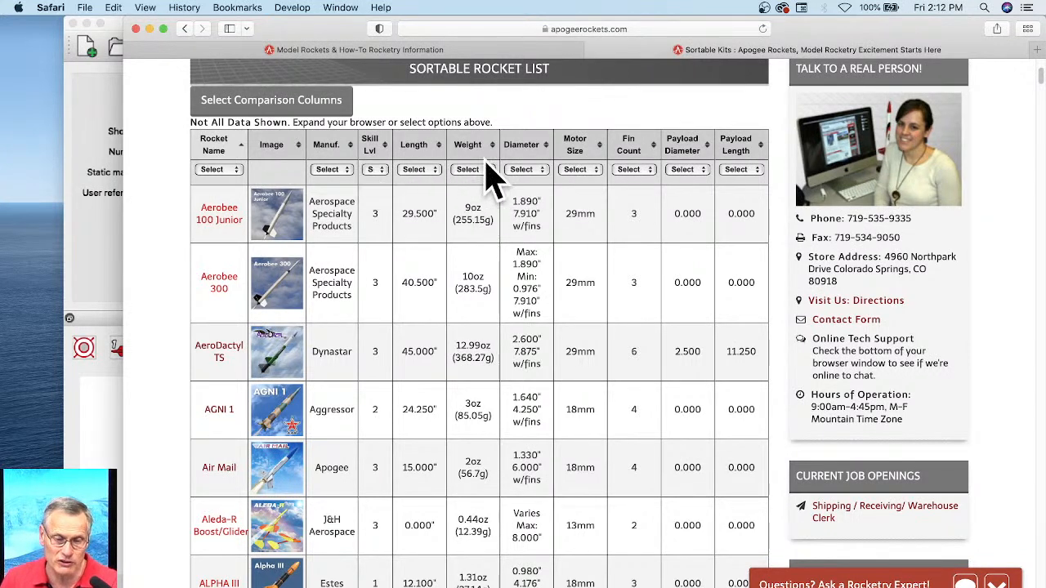
# Step: Sort the rocket list by diameter and find the kits with a 4-inch diameter
pyautogui.click(531, 147)
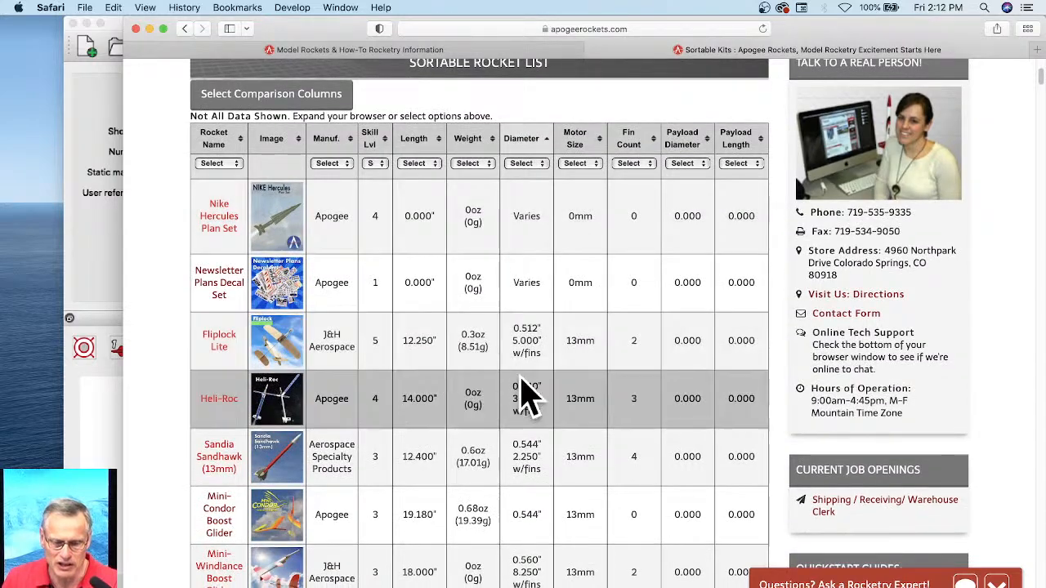
pyautogui.scroll(-1, 525, 372)
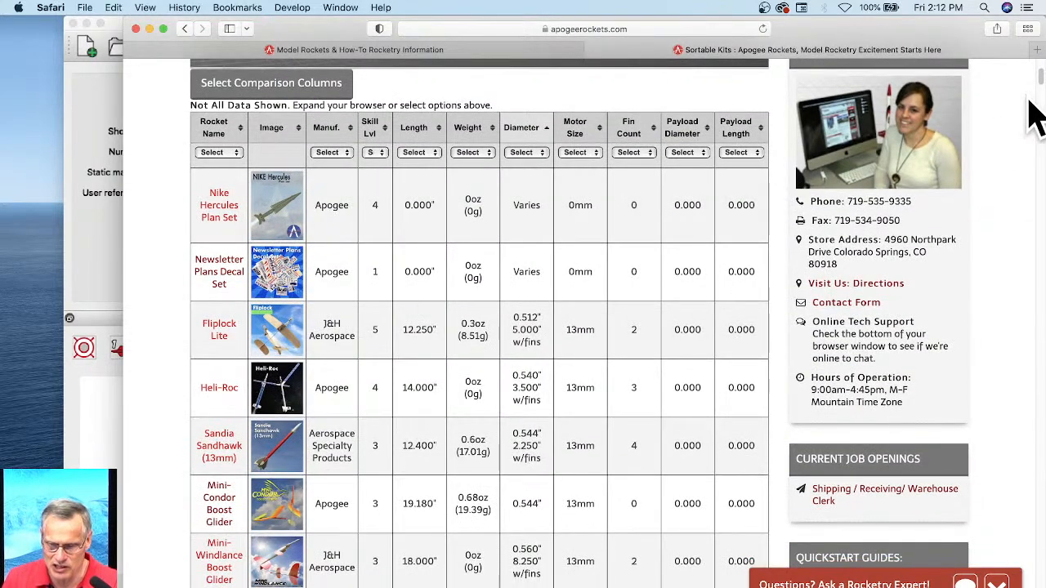
pyautogui.moveTo(1040, 82); pyautogui.dragTo(1010, 319)
pyautogui.scroll(-5, 1017, 335)
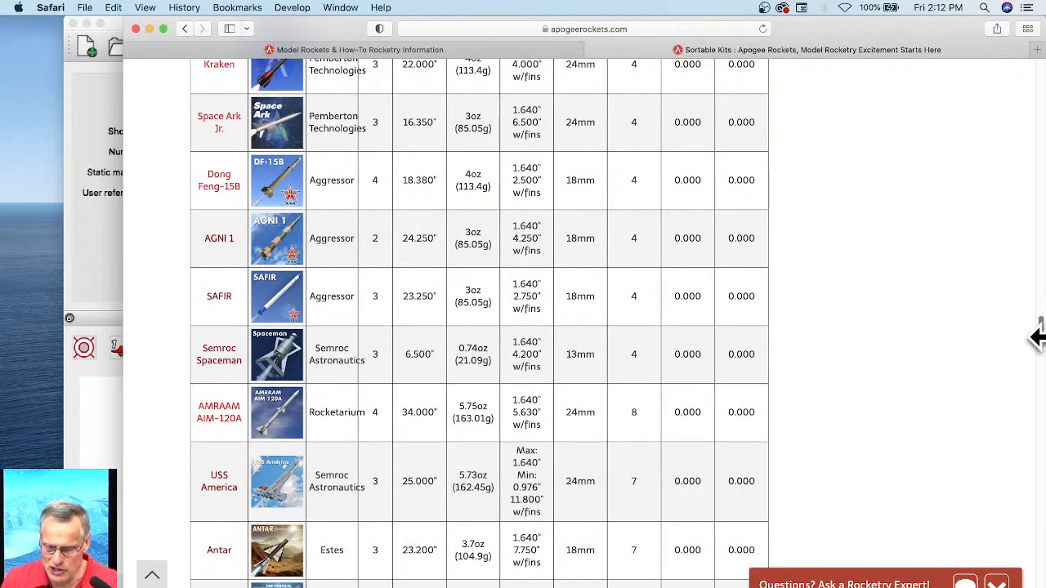
pyautogui.moveTo(1042, 339); pyautogui.dragTo(1042, 554)
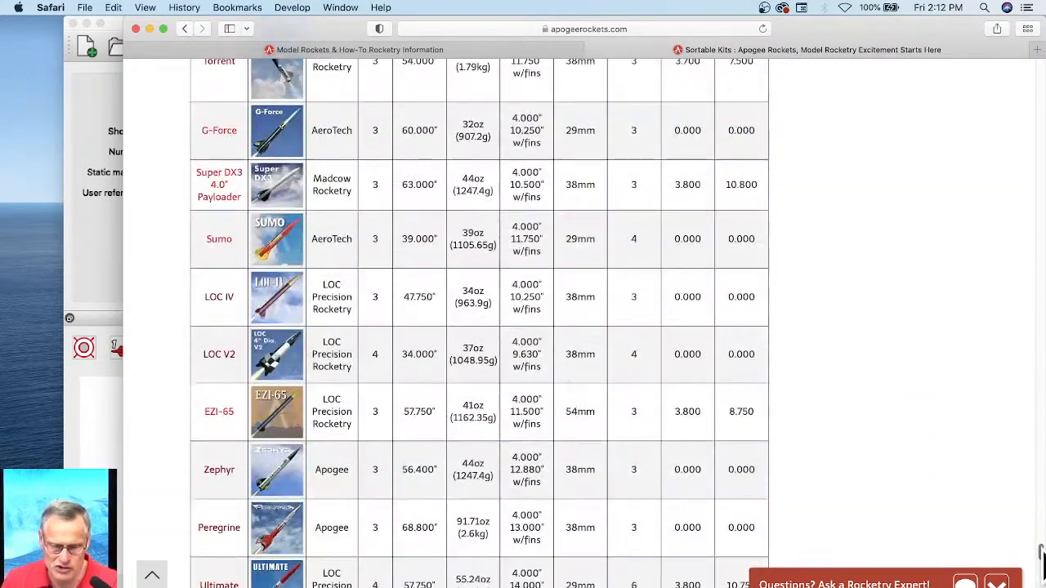
pyautogui.scroll(3, 518, 237)
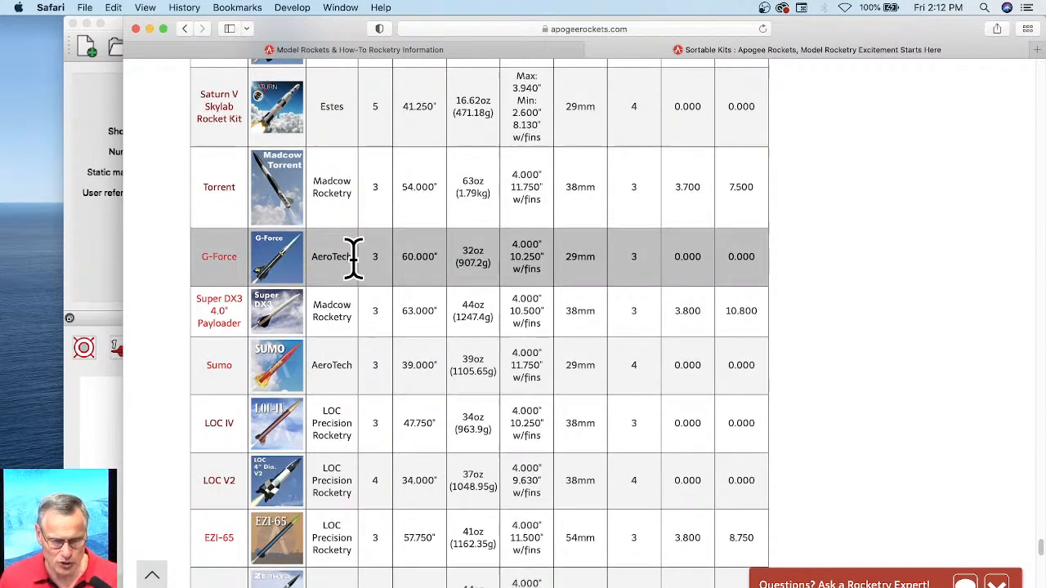
pyautogui.scroll(-3, 360, 261)
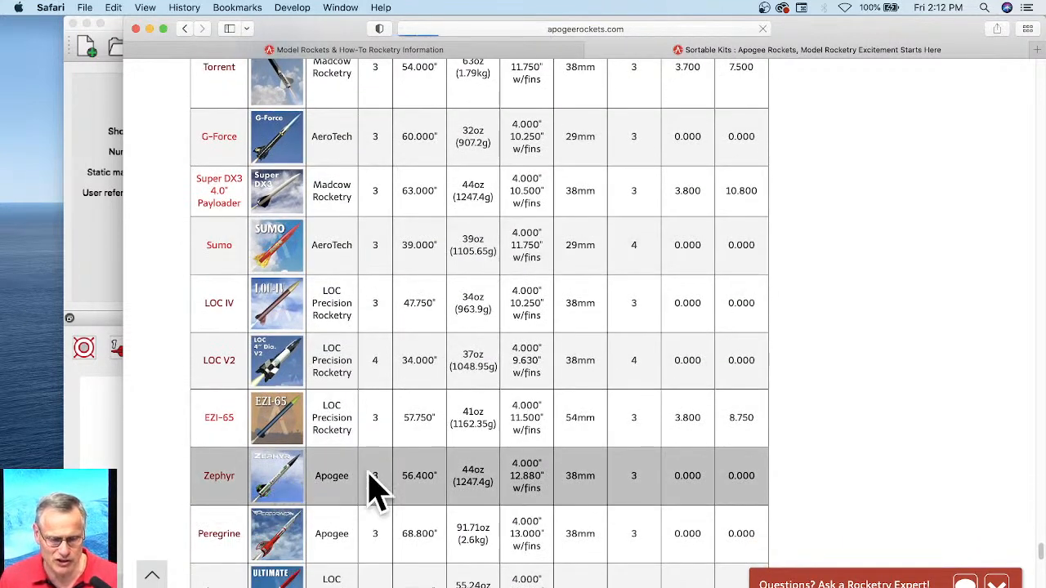
# Step: Open the Zephyr kit's product page and enlarge the photo of the rocket being held
pyautogui.click(424, 480)
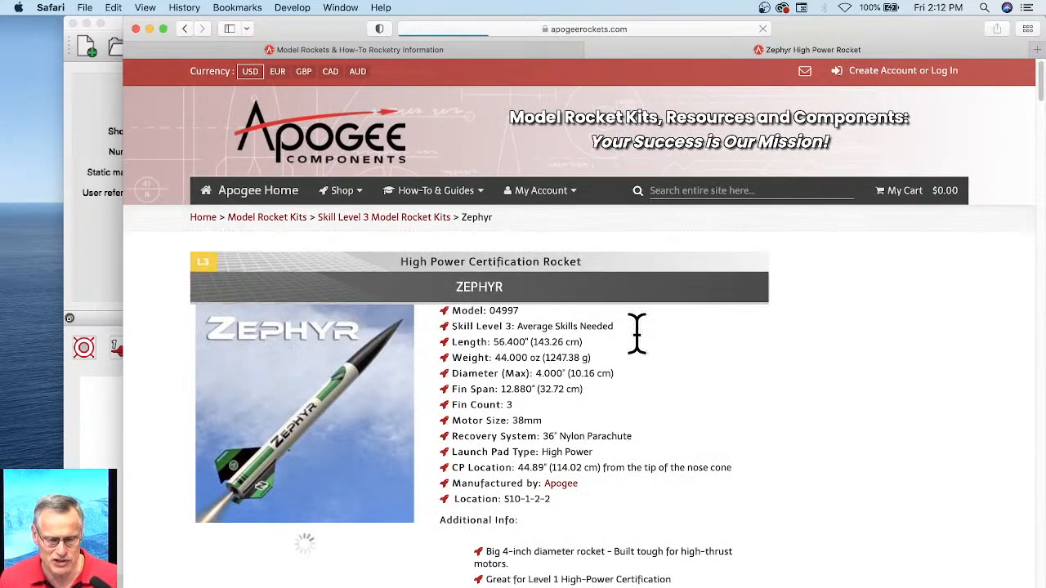
pyautogui.scroll(-3, 637, 331)
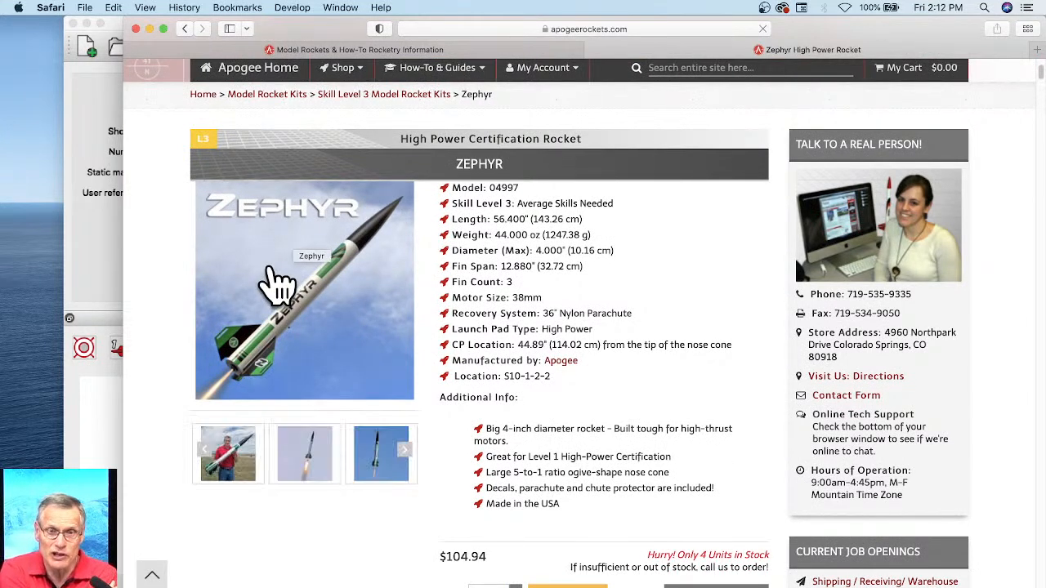
pyautogui.click(231, 458)
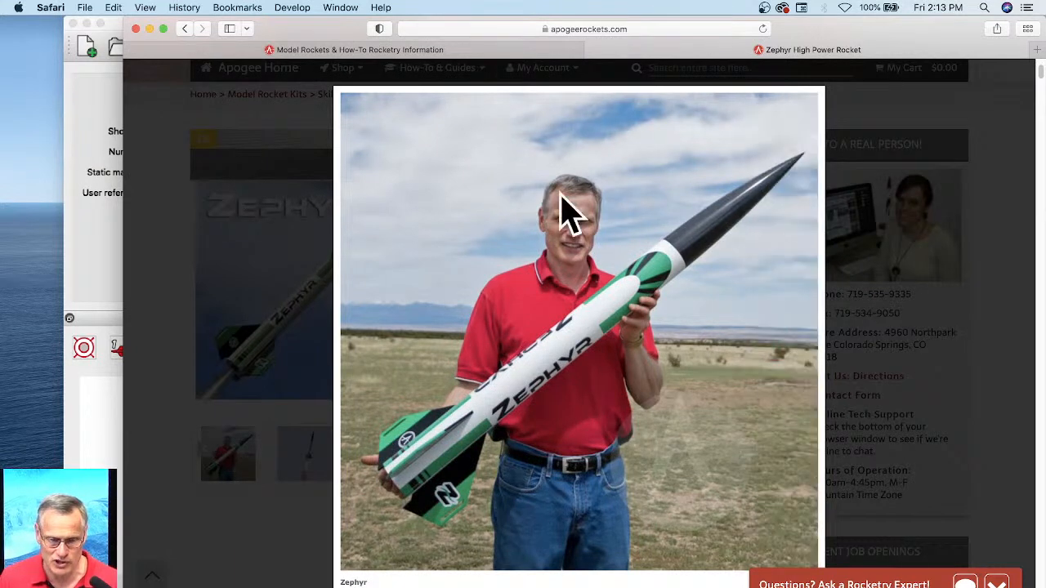
pyautogui.moveTo(444, 226)
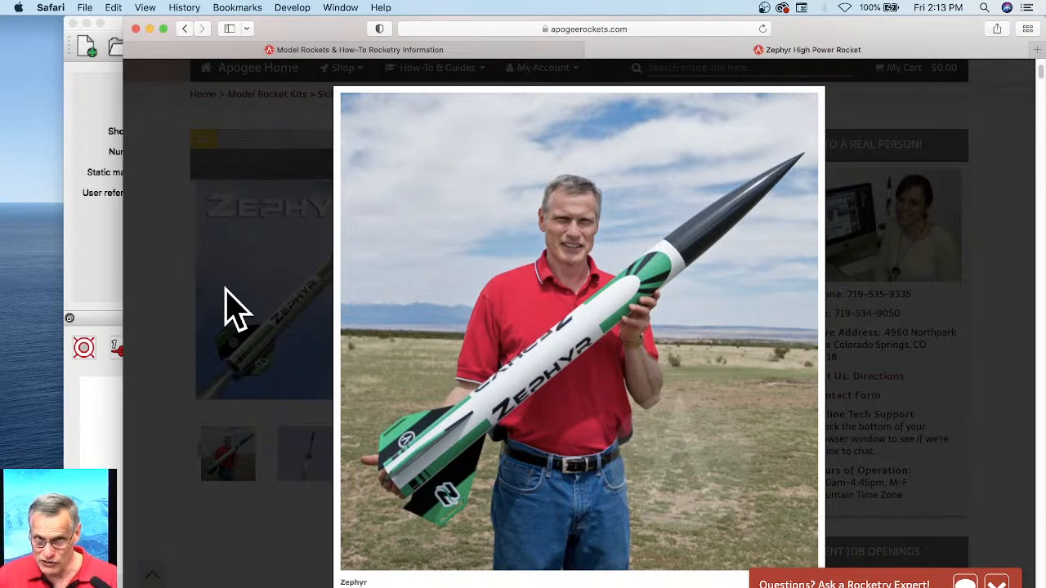
# Step: Switch to RockSim and display the Quick Draw design in side view
pyautogui.click(113, 282)
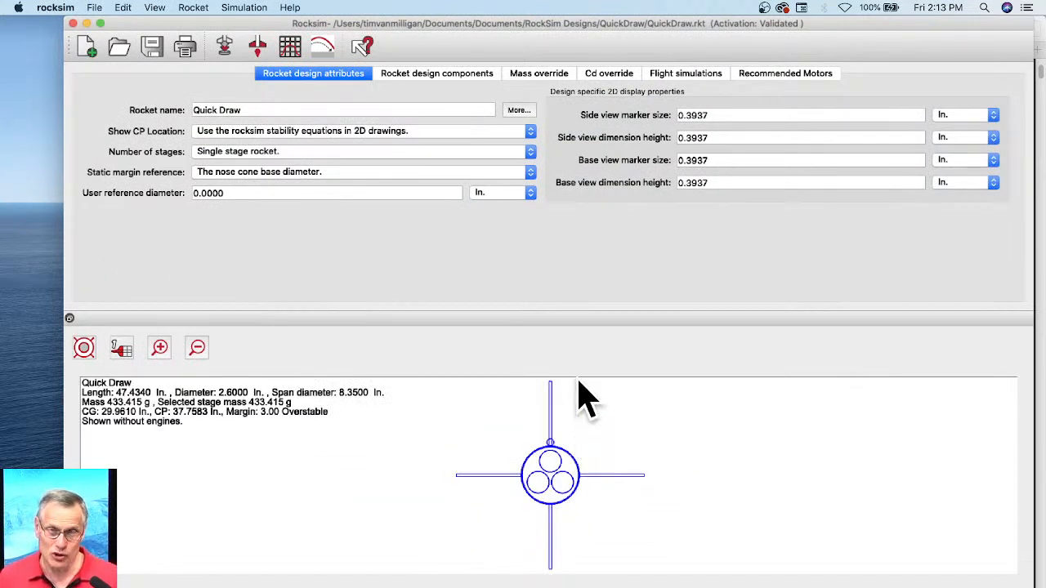
pyautogui.click(83, 347)
pyautogui.click(79, 313)
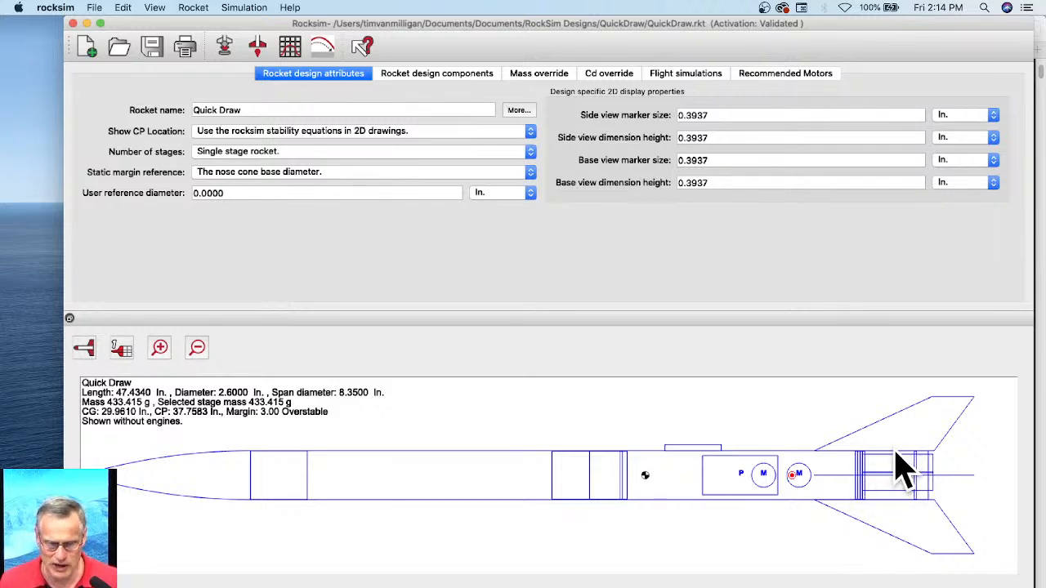
# Step: Open the design's component tree, expand the aft body tube, and highlight cluster motor tubes 1, 2 and 3 in turn
pyautogui.click(457, 72)
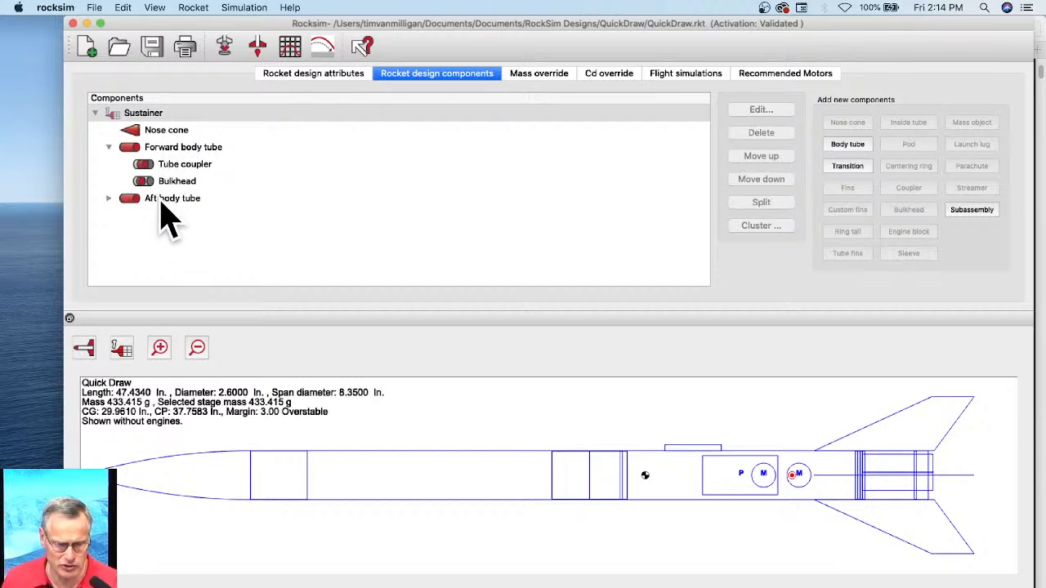
pyautogui.click(108, 198)
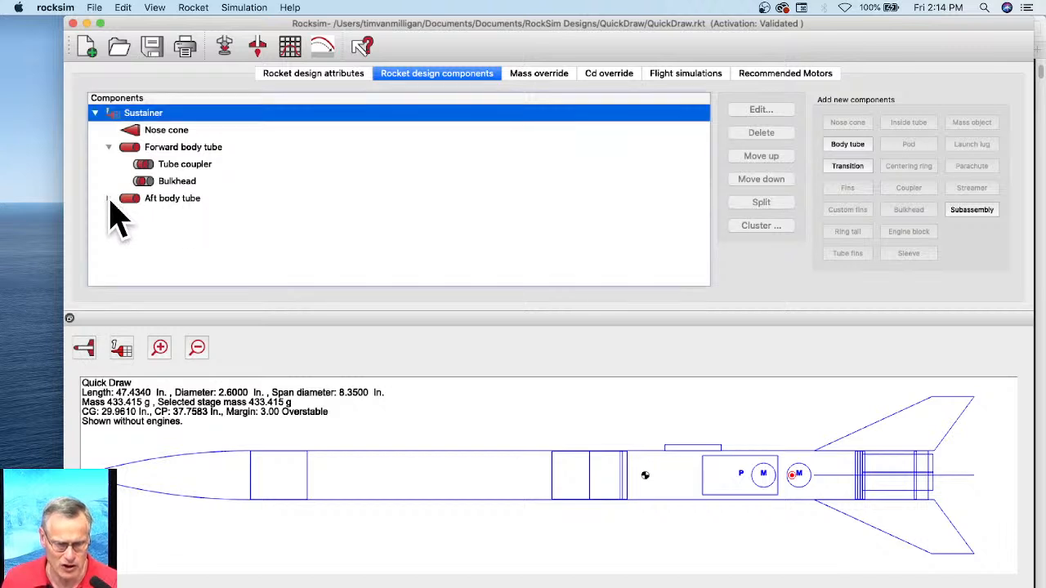
pyautogui.scroll(-5, 186, 215)
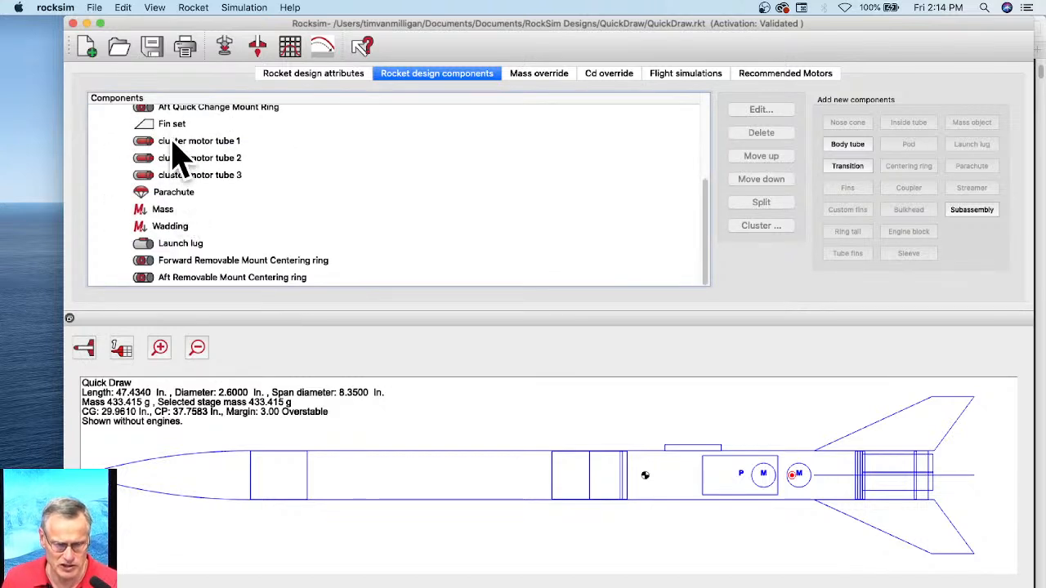
pyautogui.scroll(5, 180, 262)
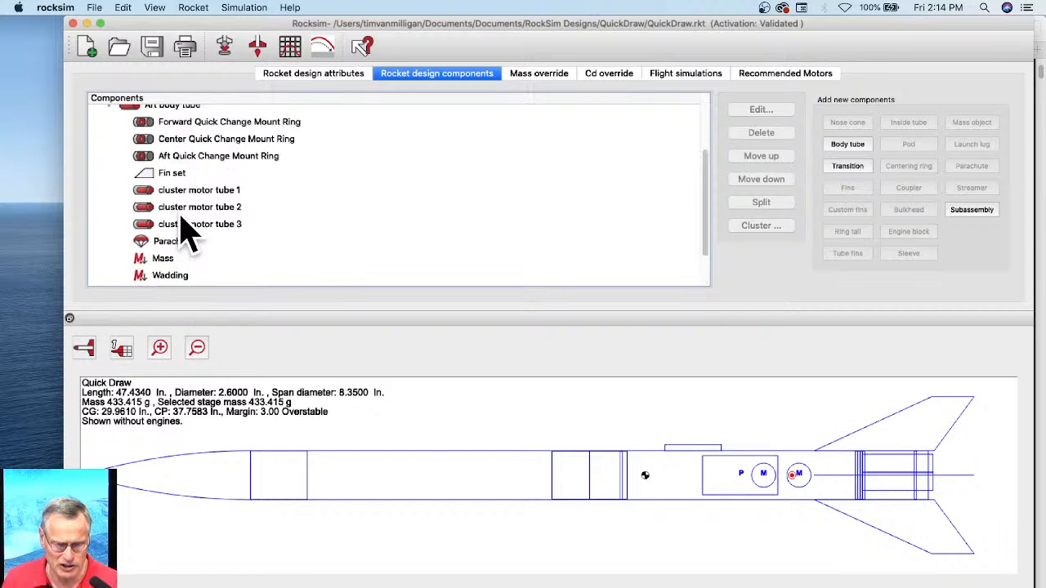
pyautogui.click(186, 242)
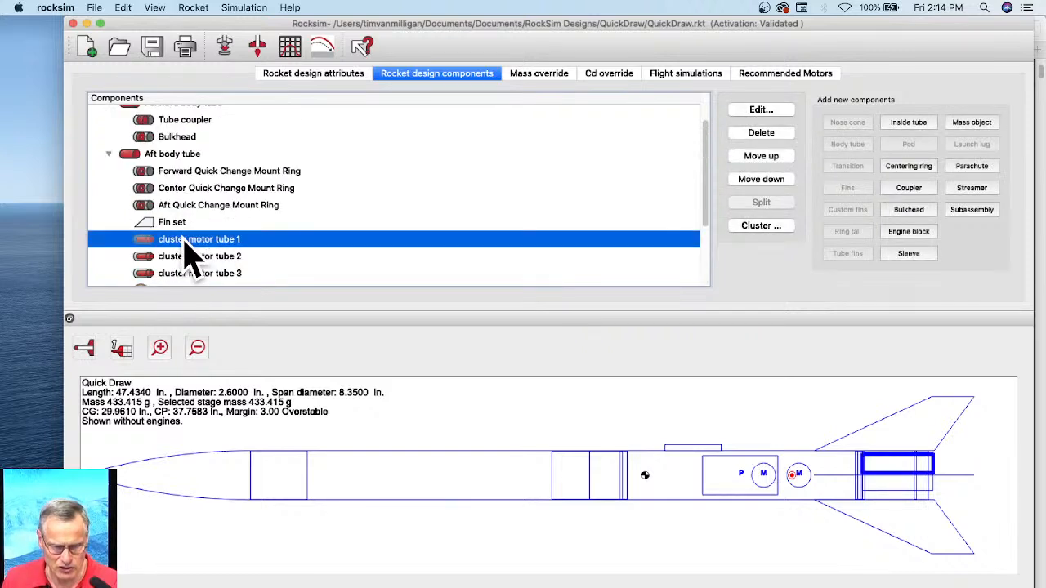
pyautogui.click(188, 258)
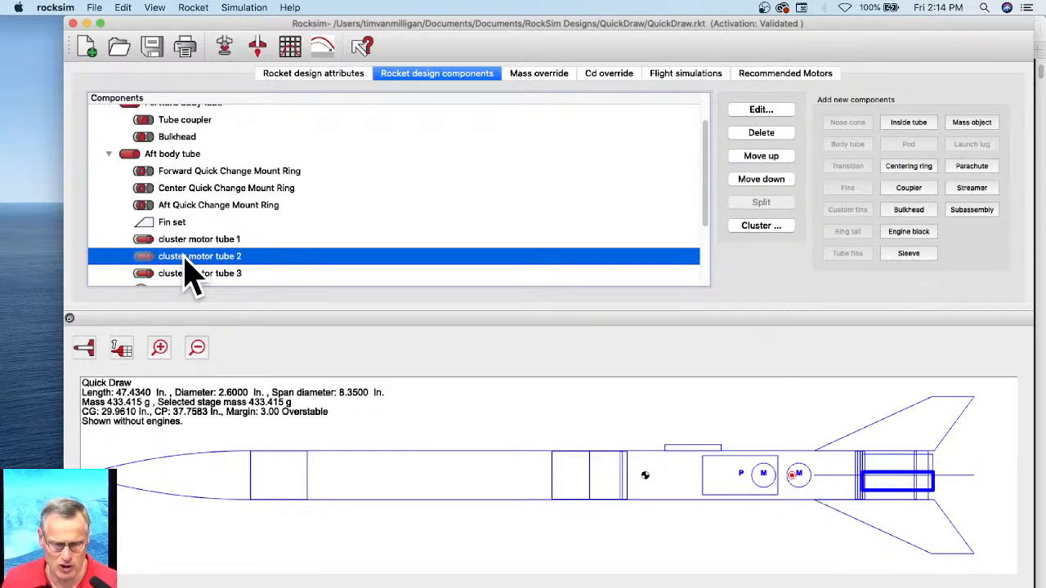
pyautogui.click(187, 274)
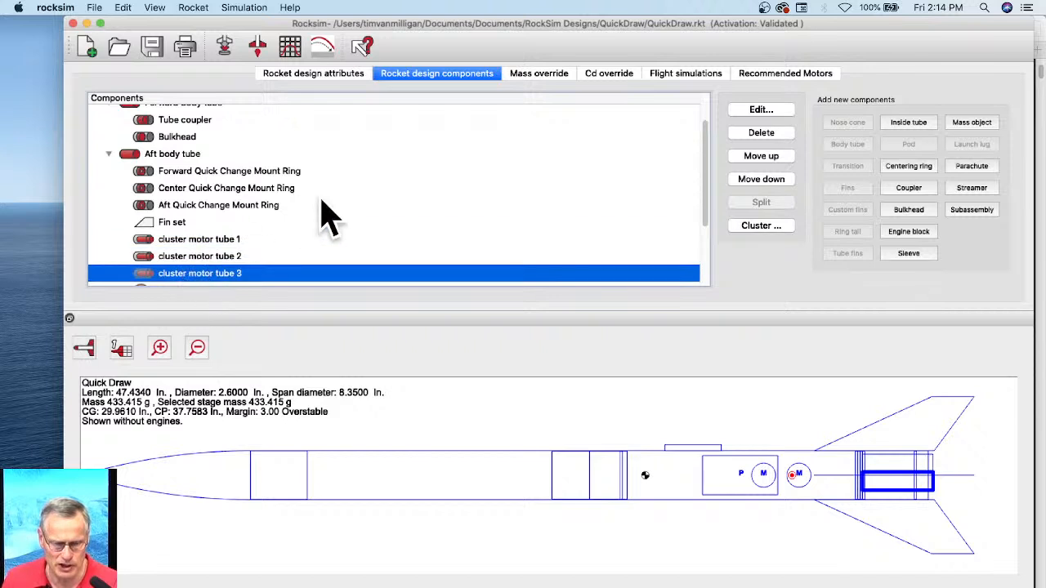
# Step: Examine the Sustainer's component hierarchy, collapsing and expanding it and looking through all parts inside the forward and aft body tubes
pyautogui.scroll(-3, 311, 212)
pyautogui.scroll(2, 294, 214)
pyautogui.scroll(2, 294, 214)
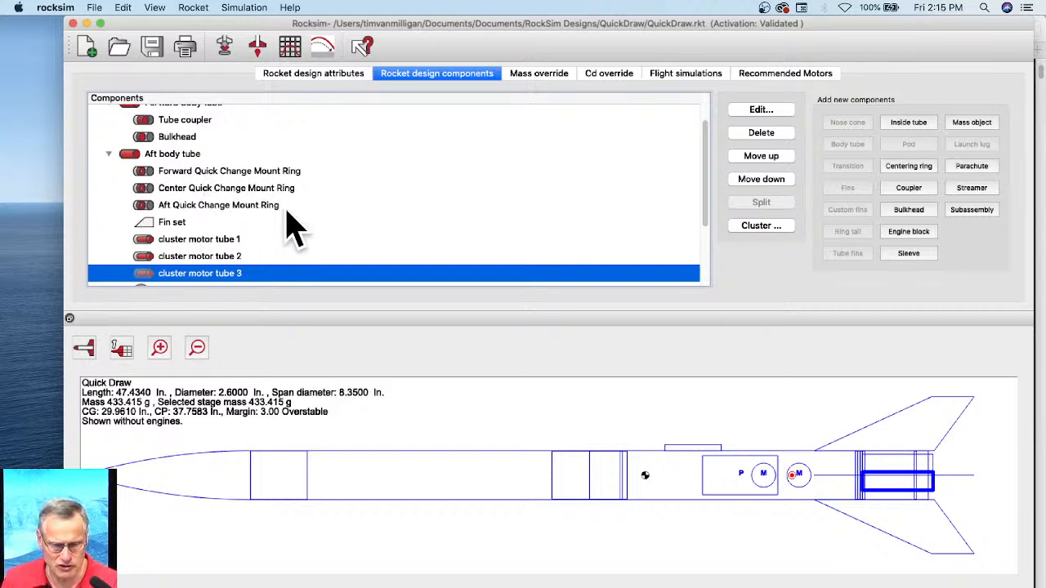
pyautogui.scroll(-3, 286, 222)
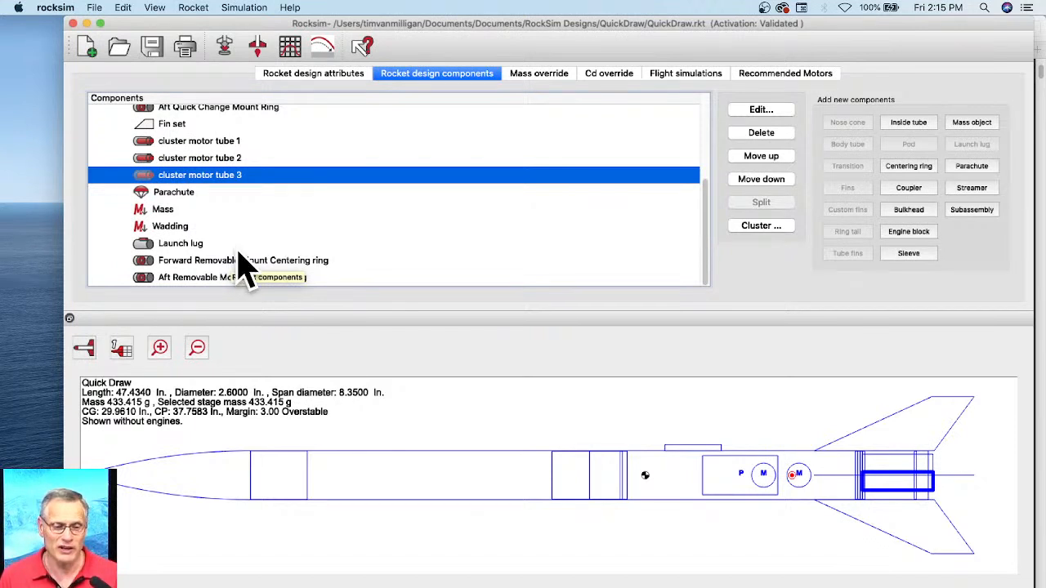
pyautogui.scroll(5, 245, 263)
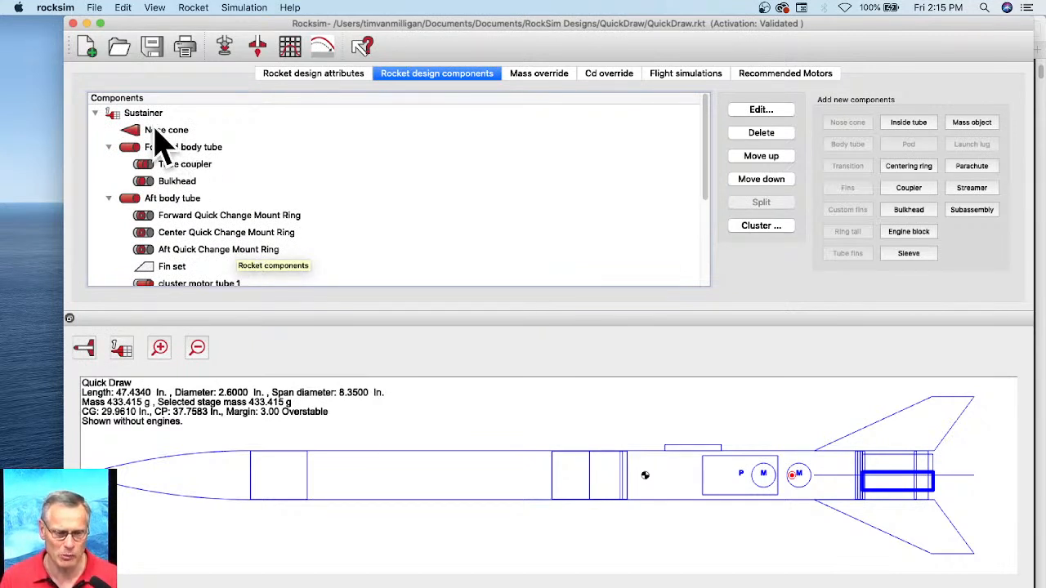
pyautogui.click(96, 115)
pyautogui.click(95, 114)
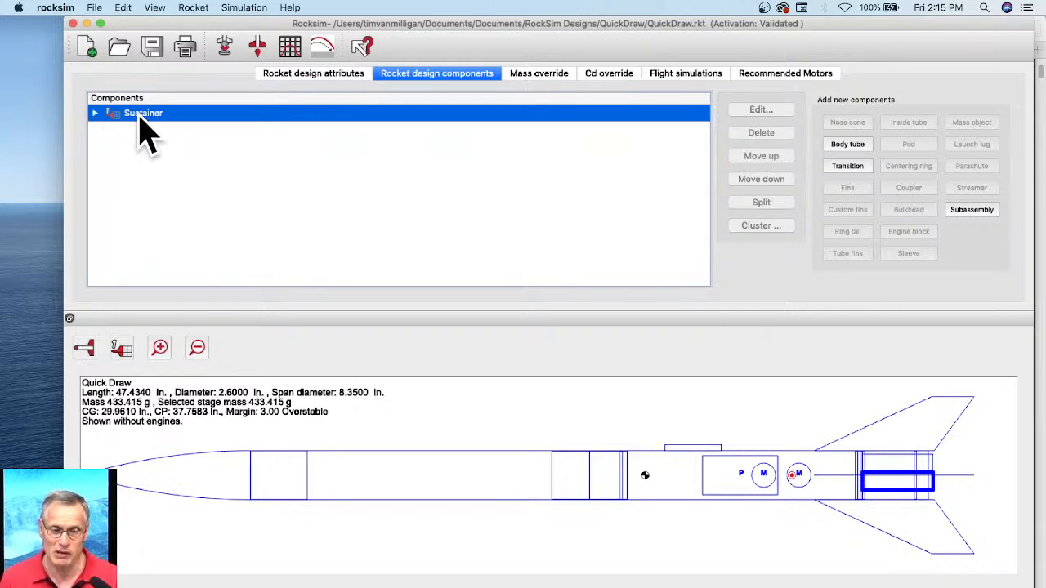
pyautogui.click(96, 114)
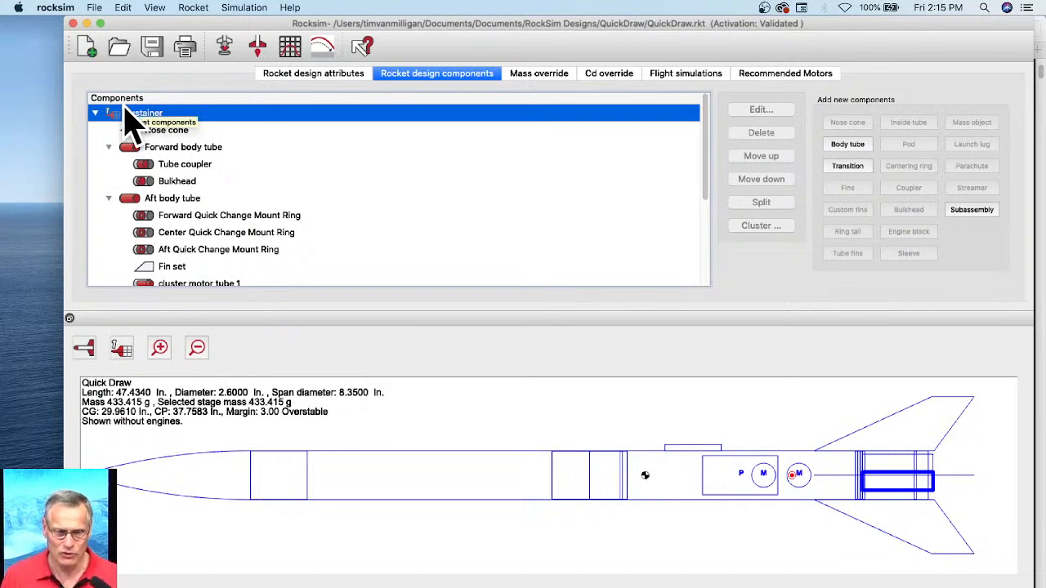
pyautogui.click(95, 113)
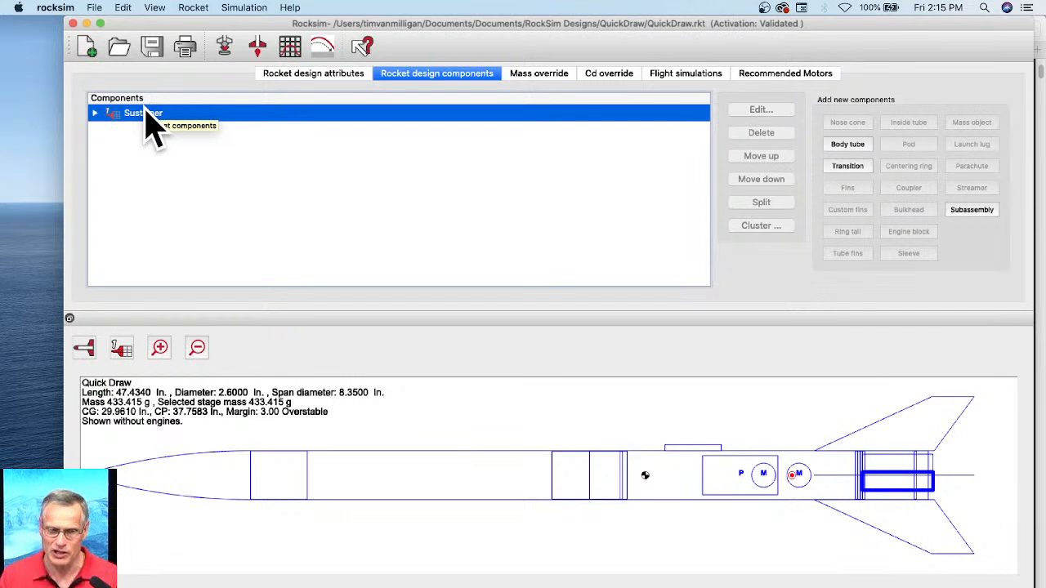
pyautogui.click(94, 113)
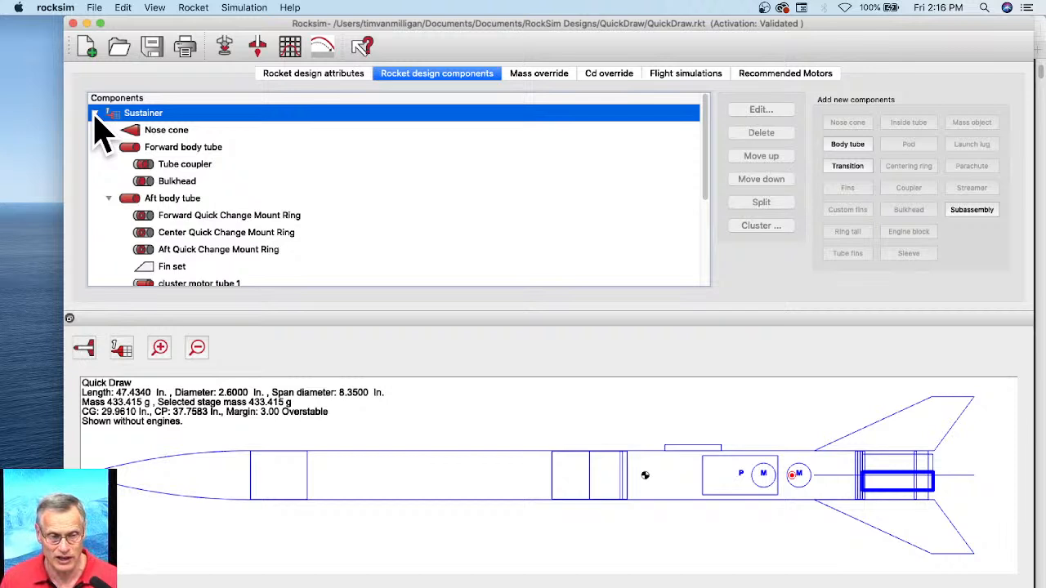
pyautogui.scroll(-3, 204, 164)
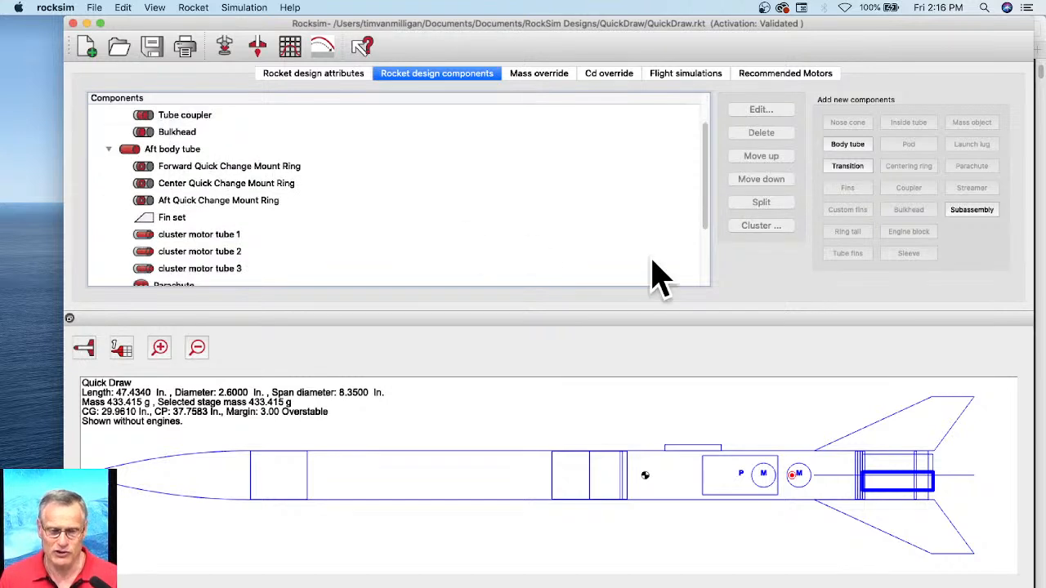
pyautogui.scroll(-3, 204, 180)
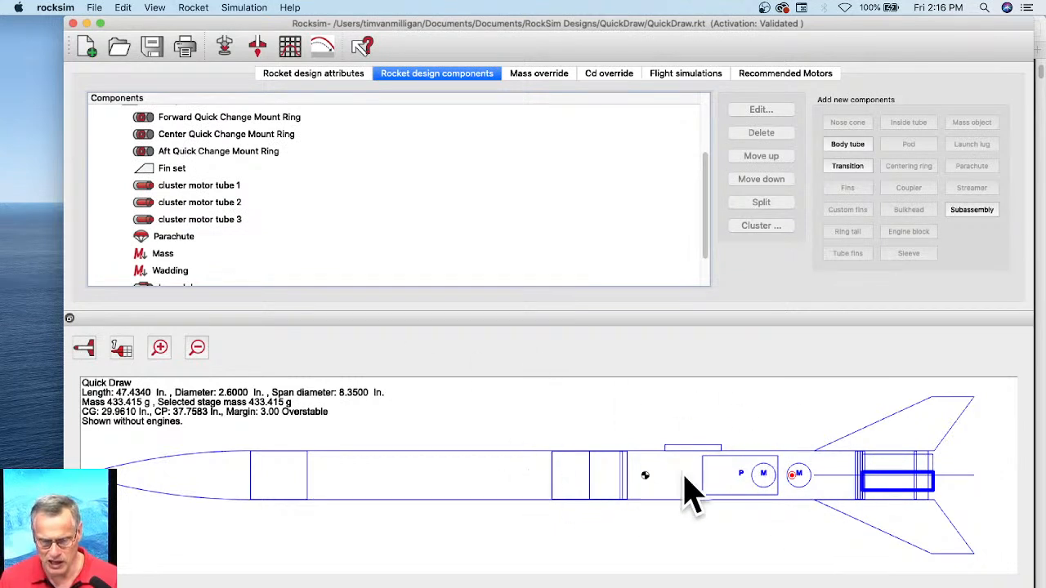
pyautogui.scroll(-3, 476, 257)
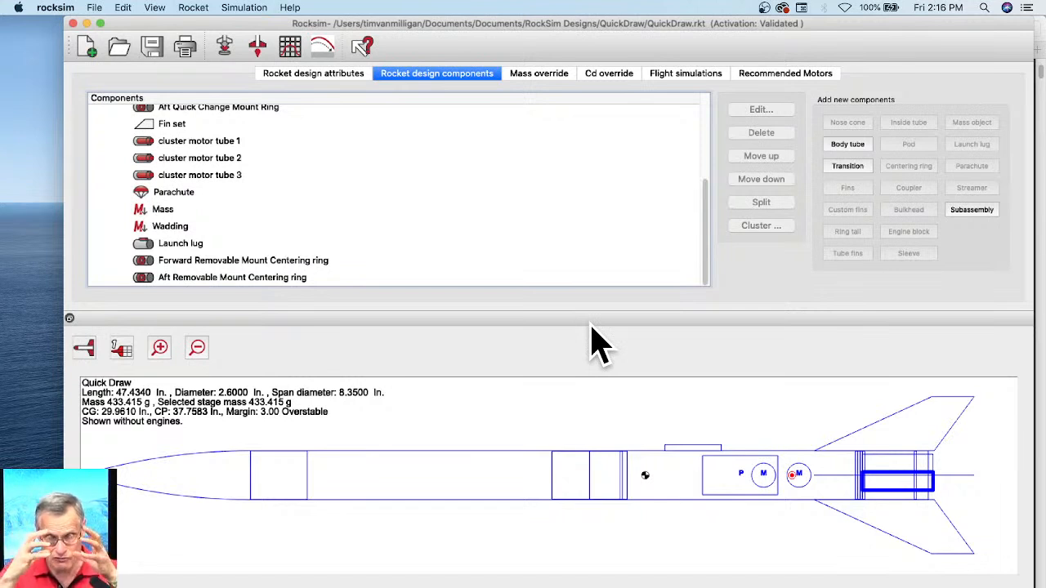
pyautogui.scroll(4, 482, 253)
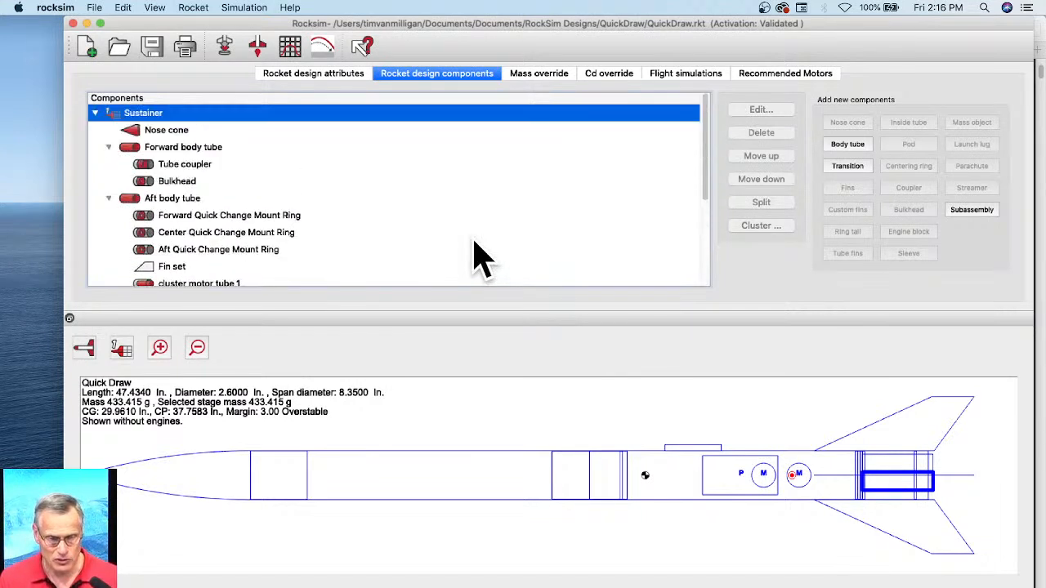
# Step: Select the aft body tube, forward mount ring, nose cone, tube coupler and cluster motor tube 3 to compare which components each accepts
pyautogui.click(664, 471)
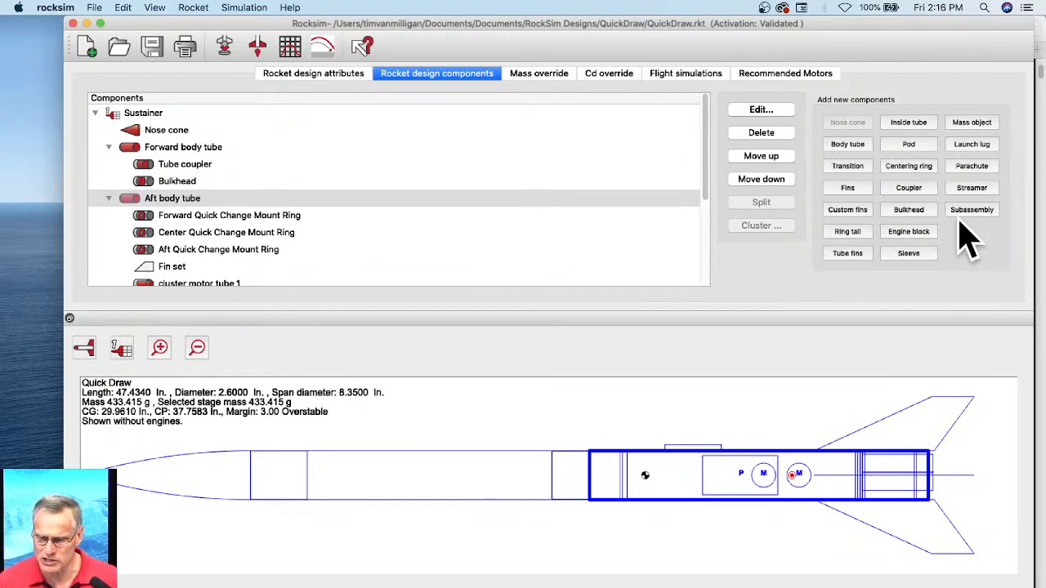
pyautogui.click(202, 216)
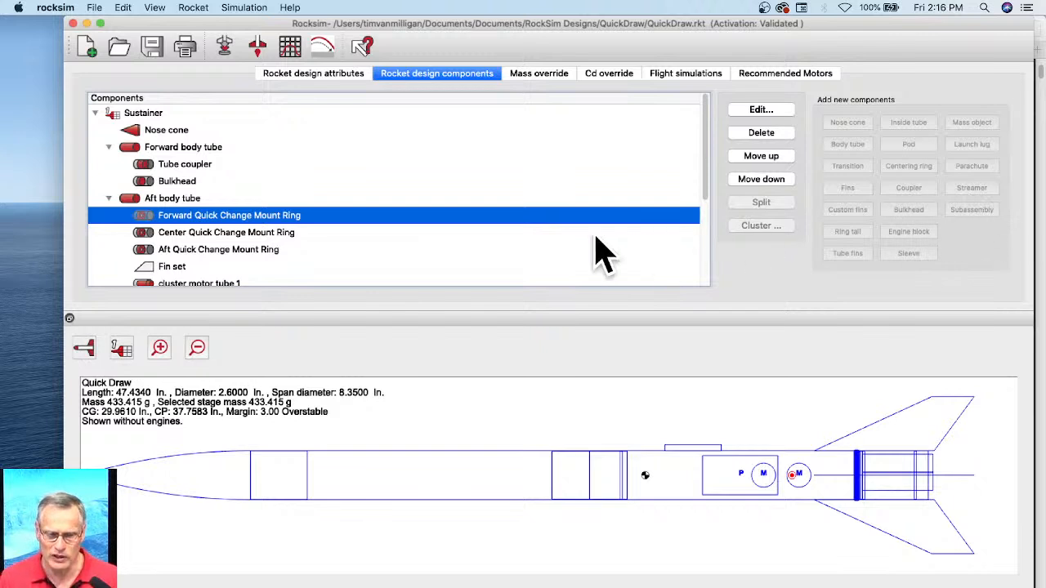
pyautogui.click(183, 199)
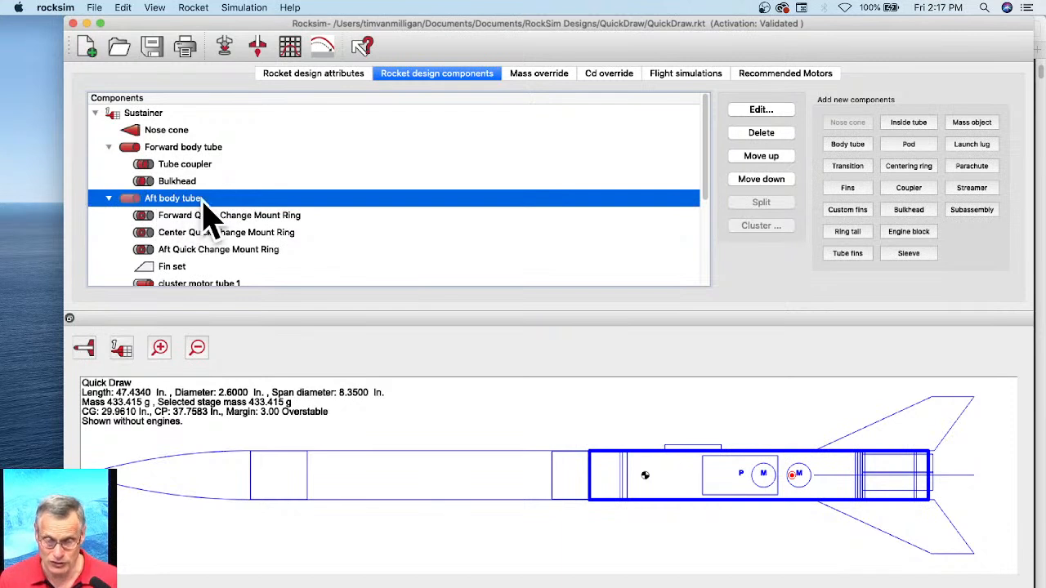
pyautogui.click(147, 132)
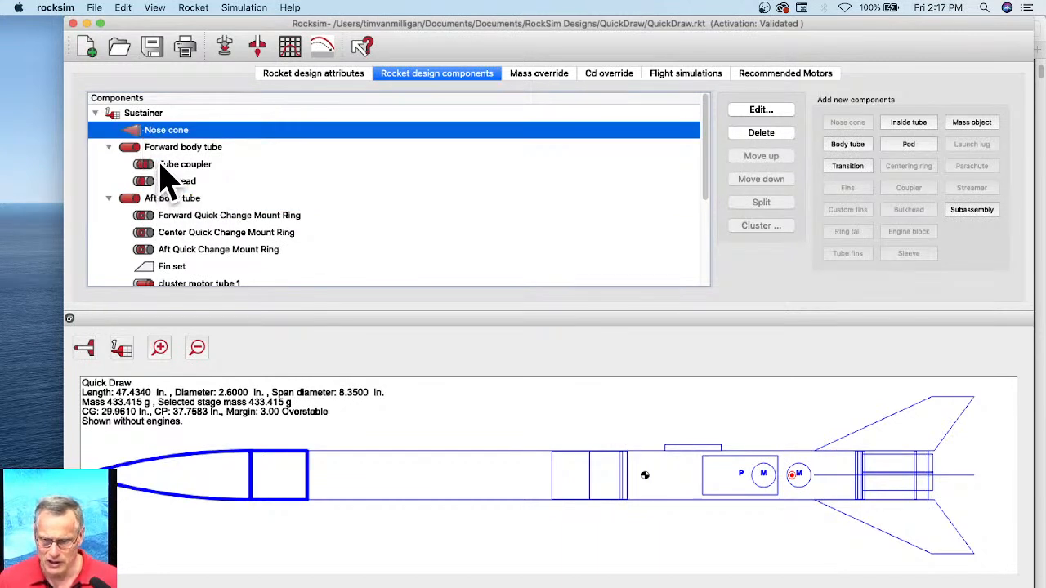
pyautogui.click(166, 166)
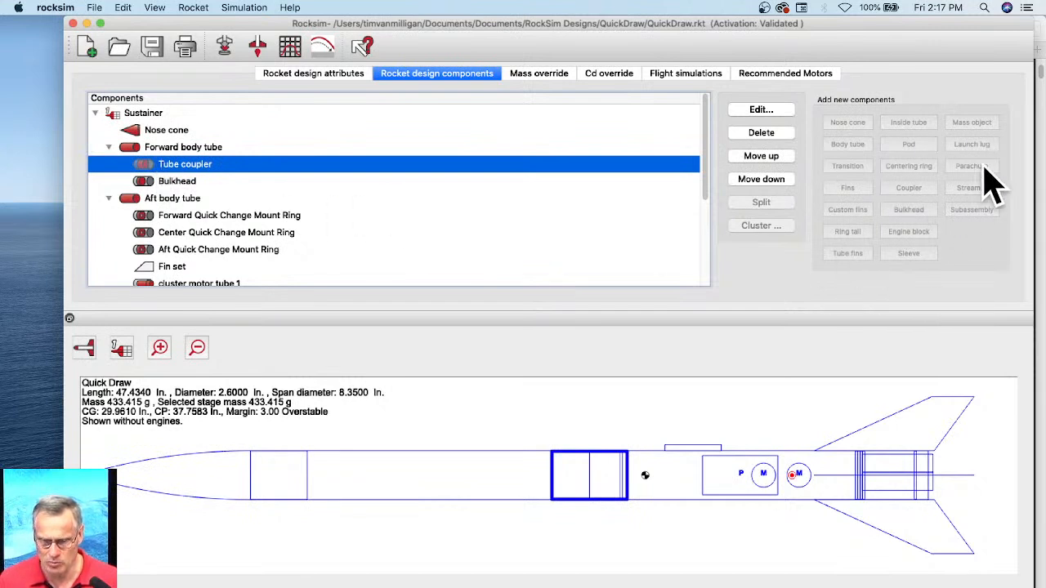
pyautogui.scroll(-5, 196, 245)
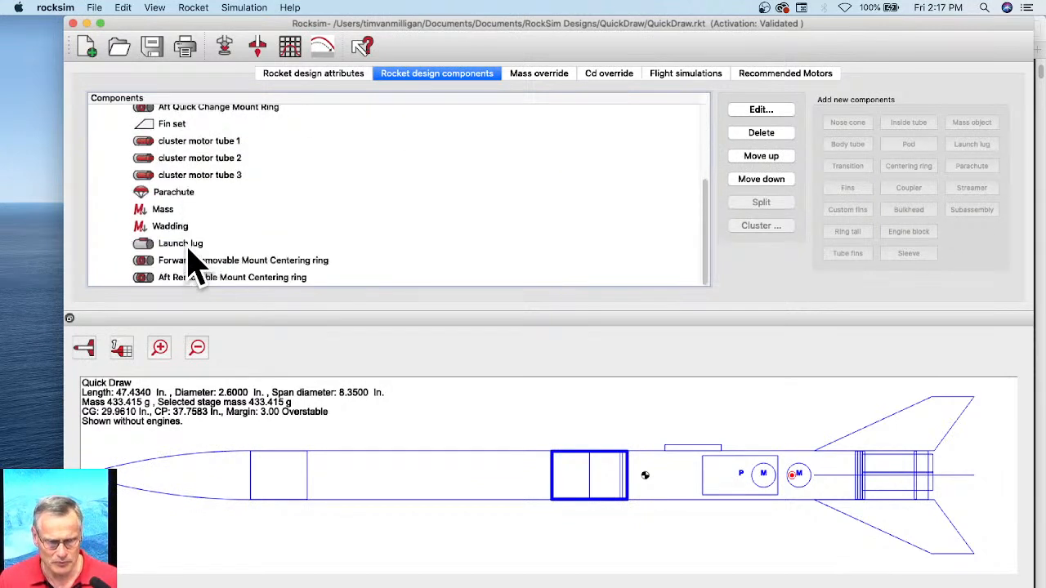
pyautogui.click(193, 177)
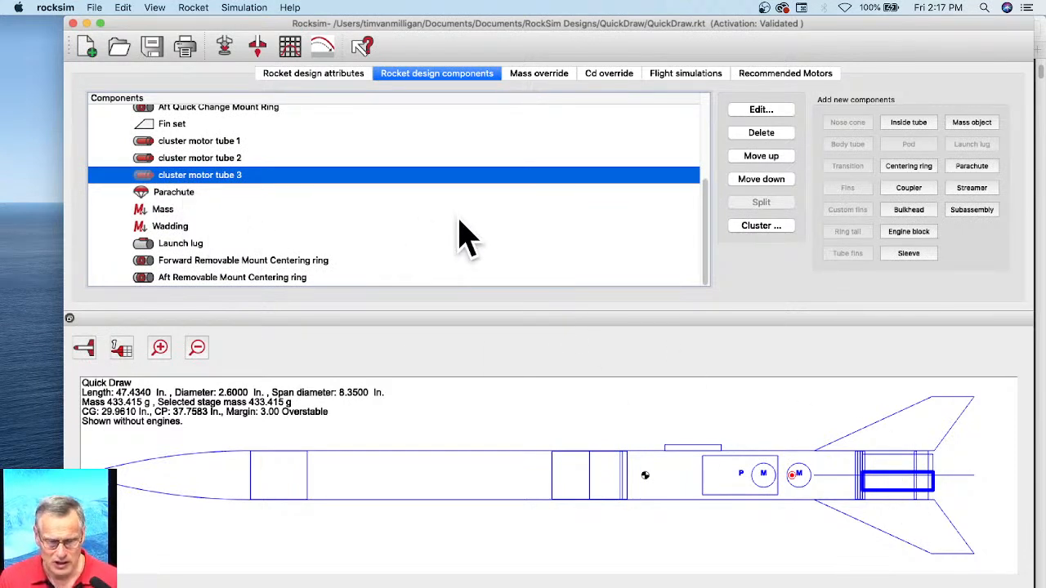
# Step: Add a new subassembly to the aft body tube and make it owned by that tube
pyautogui.scroll(3, 233, 205)
pyautogui.click(796, 469)
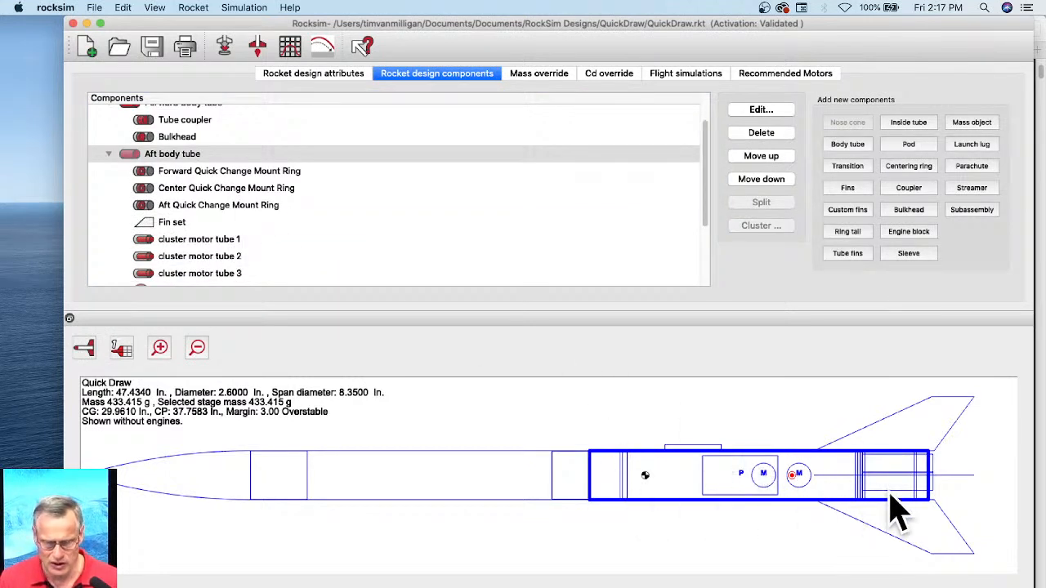
pyautogui.click(181, 159)
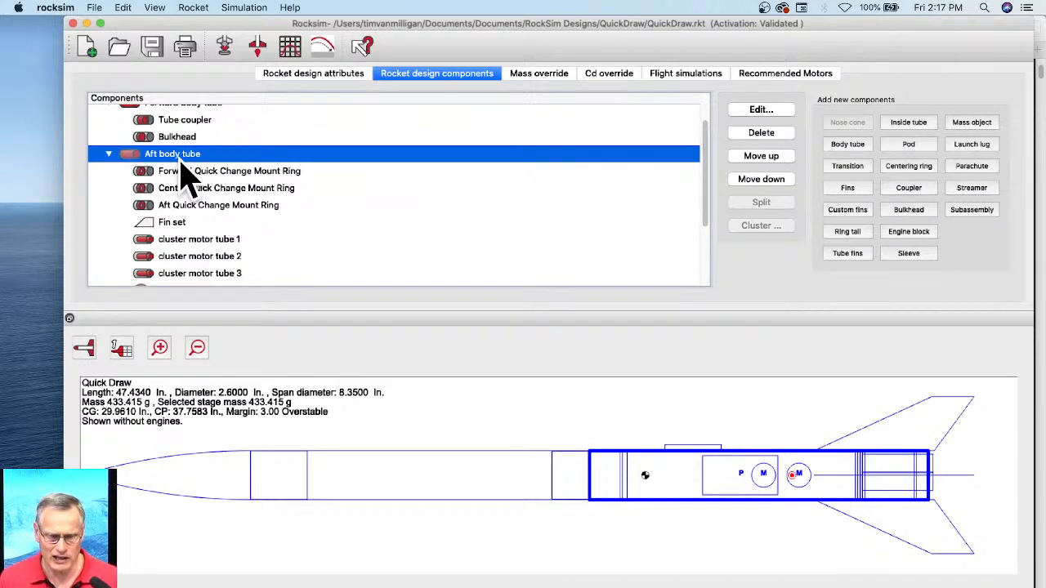
pyautogui.click(974, 214)
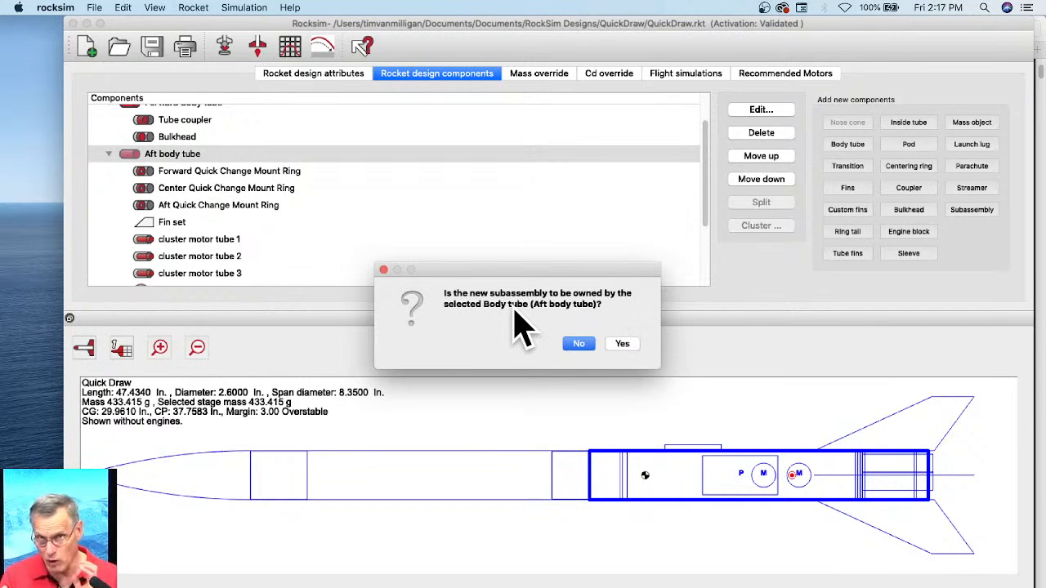
pyautogui.click(621, 347)
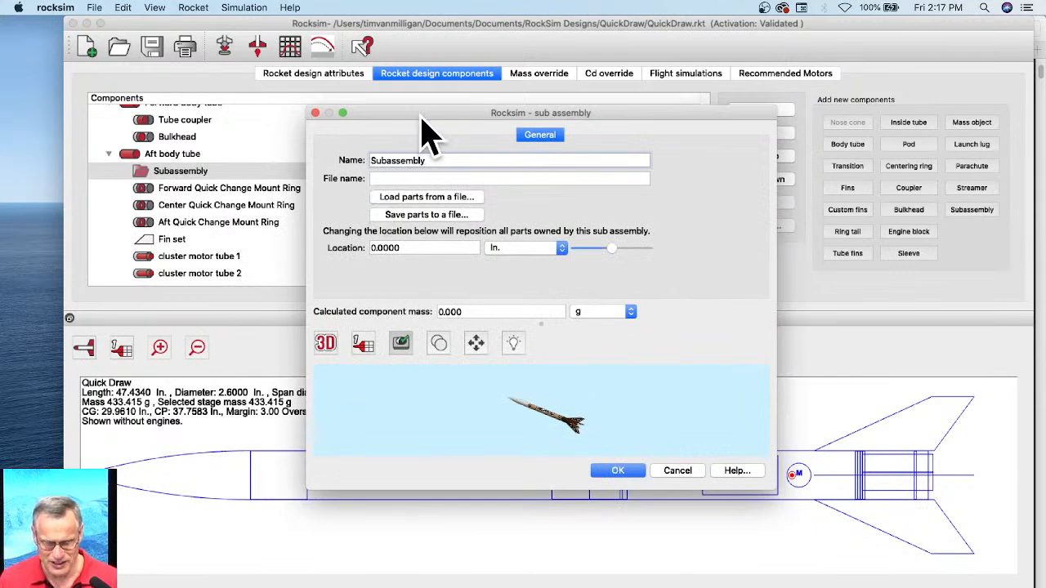
# Step: In an enlarged dialog, name the subassembly "1X29mm quick change motor mount" and switch the rocket preview to side view
pyautogui.moveTo(420, 115); pyautogui.dragTo(294, 49)
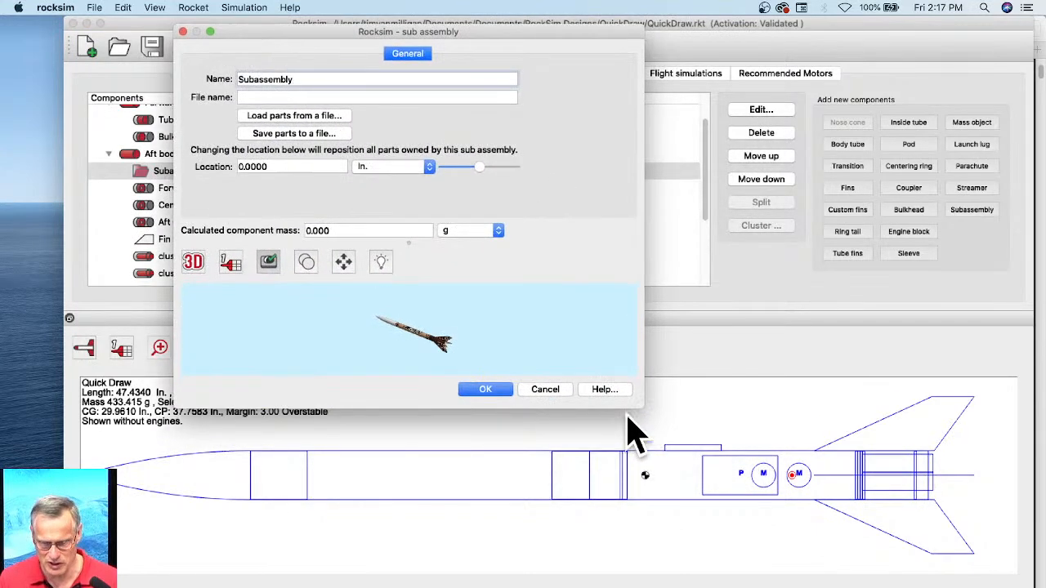
pyautogui.moveTo(638, 411); pyautogui.dragTo(954, 565)
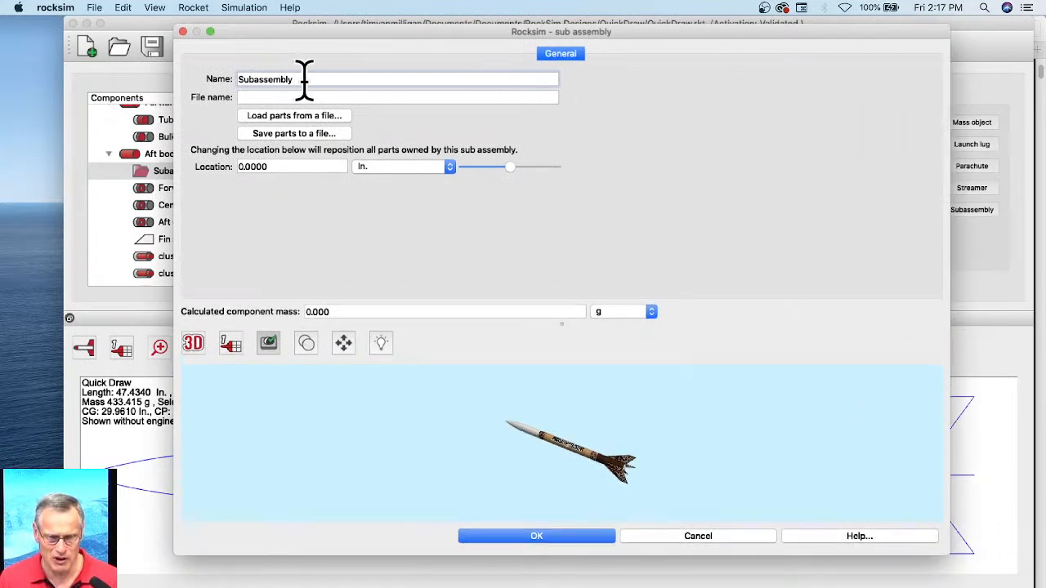
pyautogui.moveTo(290, 79); pyautogui.dragTo(240, 78)
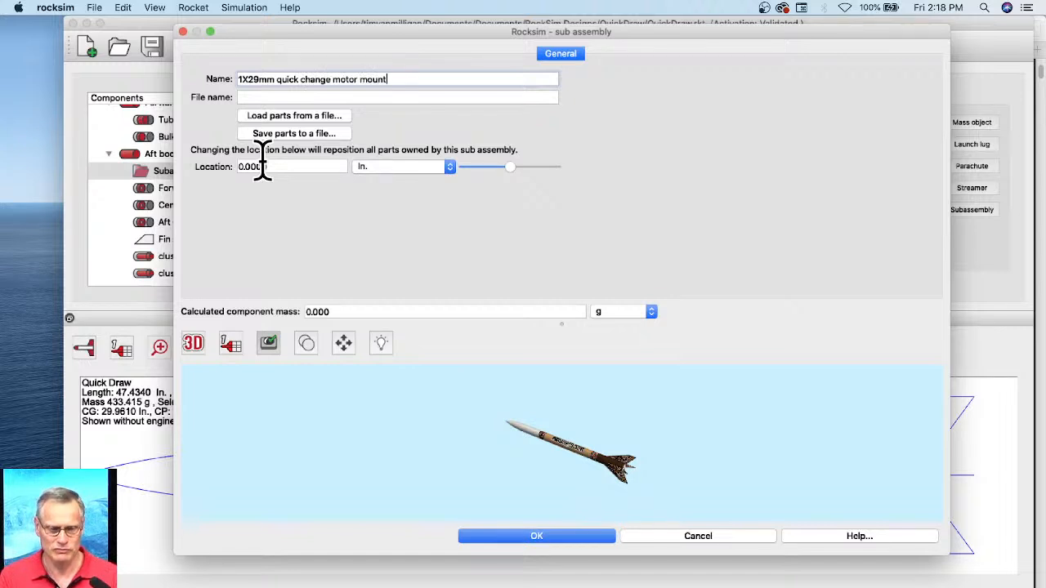
pyautogui.click(284, 101)
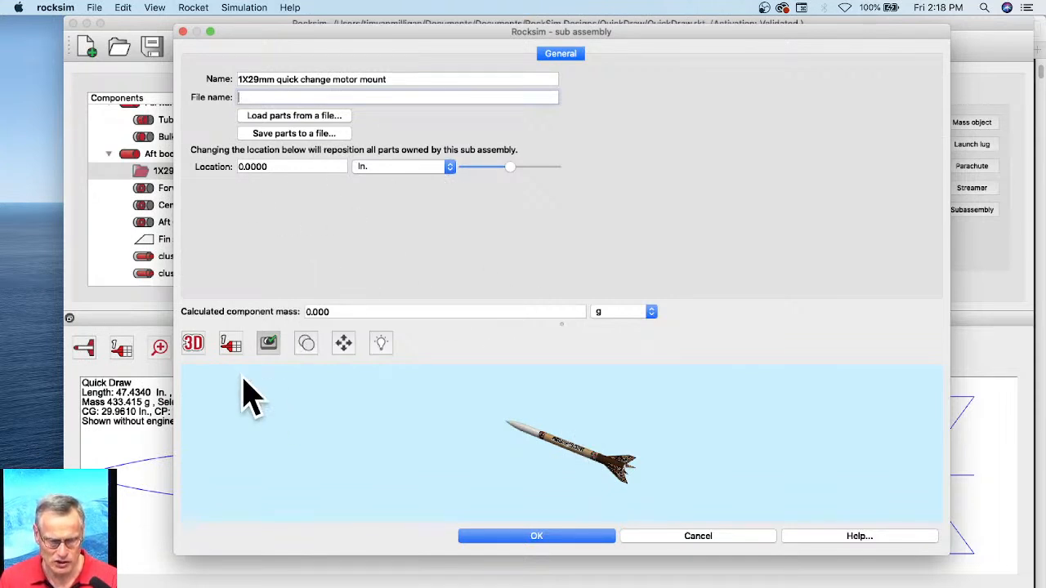
pyautogui.click(203, 350)
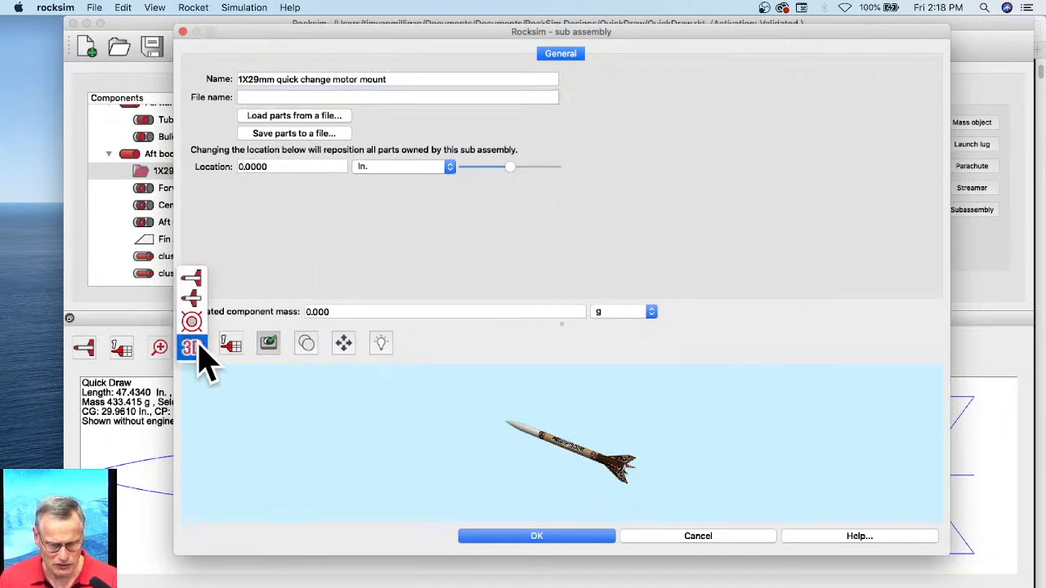
pyautogui.click(205, 284)
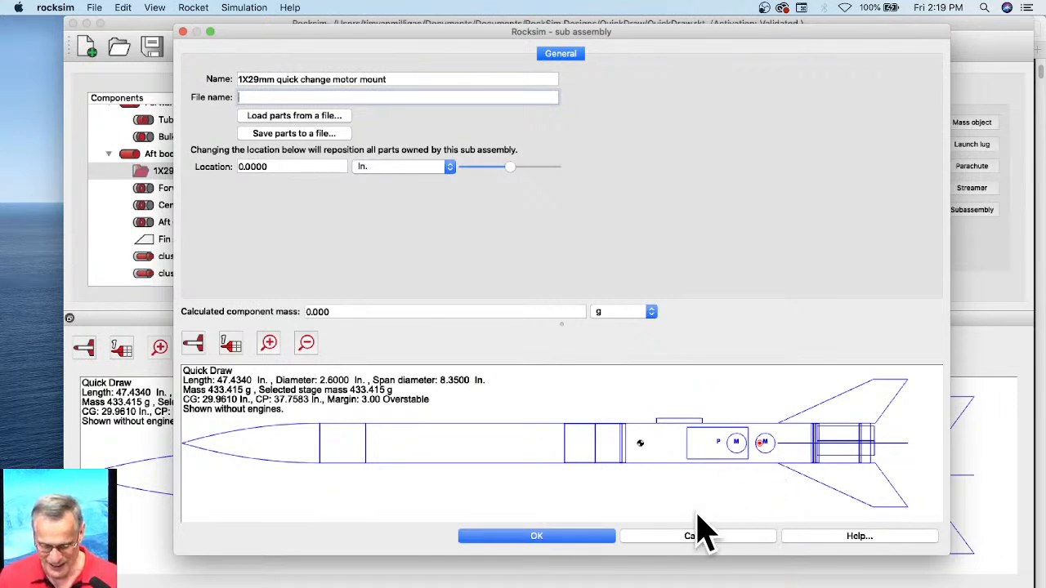
# Step: Accept the new subassembly's settings and check where the quick change and removable mount rings sit in the aft body tube
pyautogui.click(582, 537)
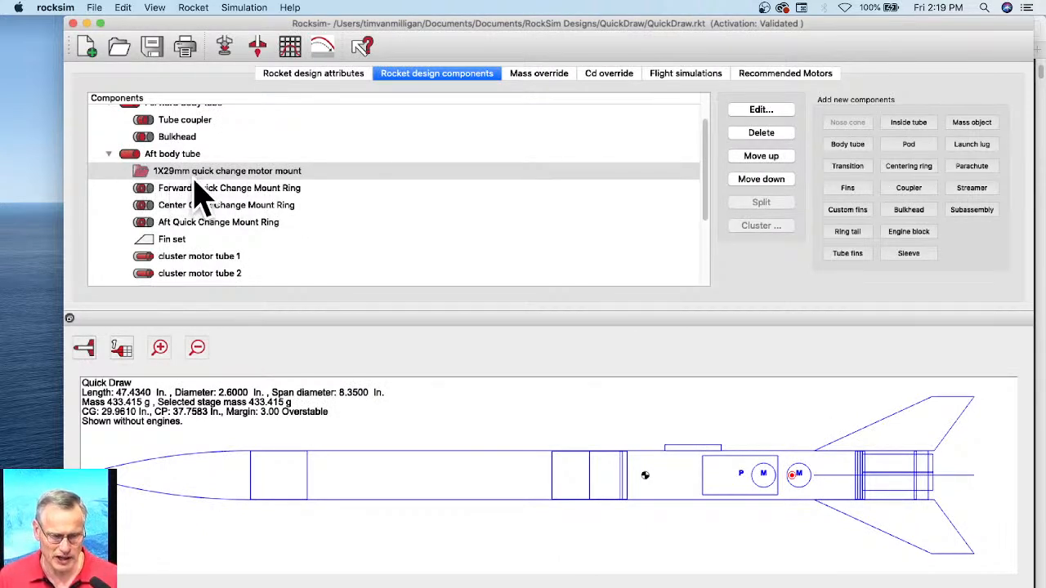
pyautogui.click(128, 191)
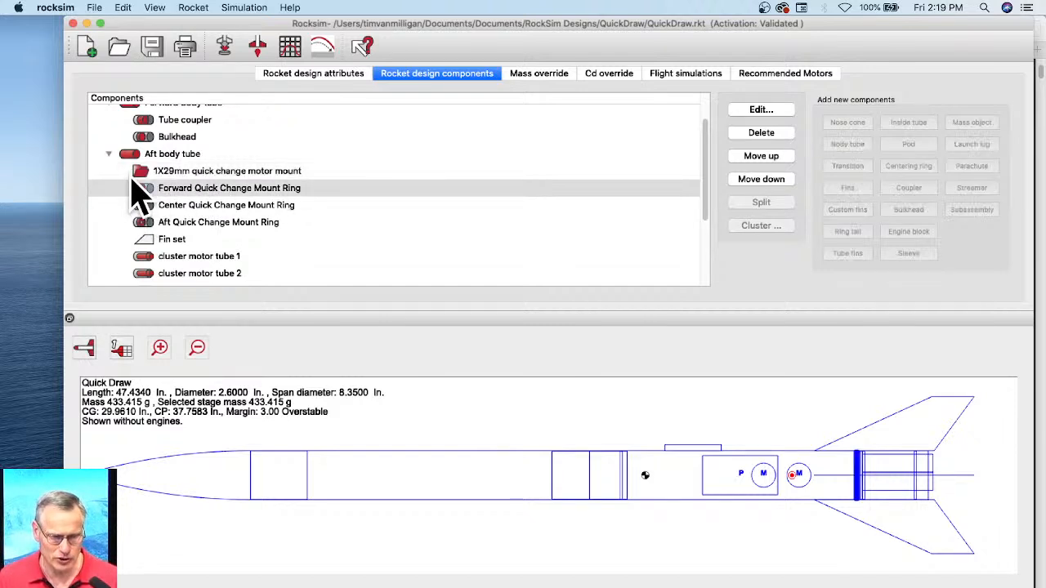
pyautogui.click(143, 173)
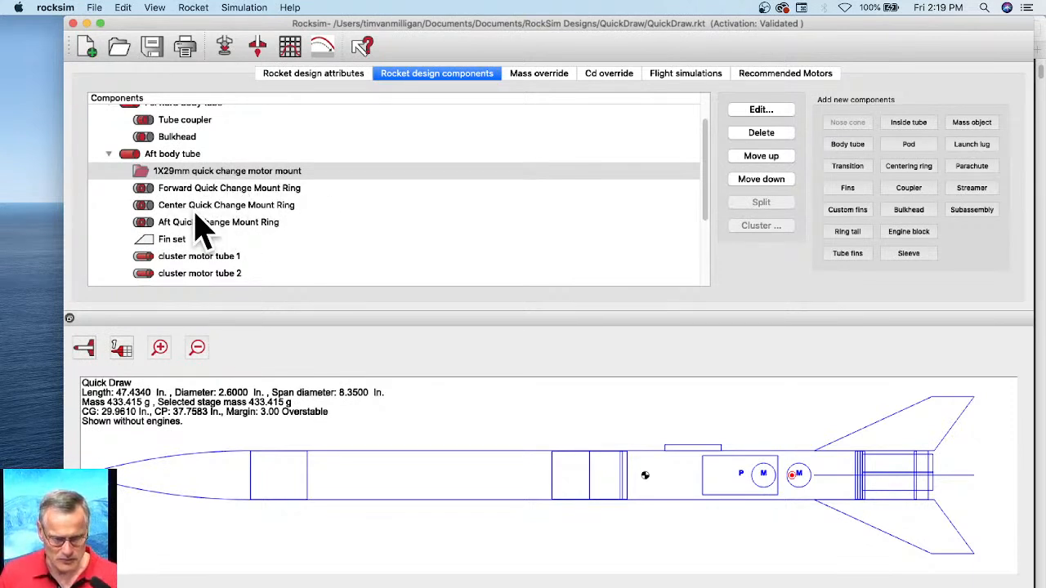
pyautogui.click(236, 233)
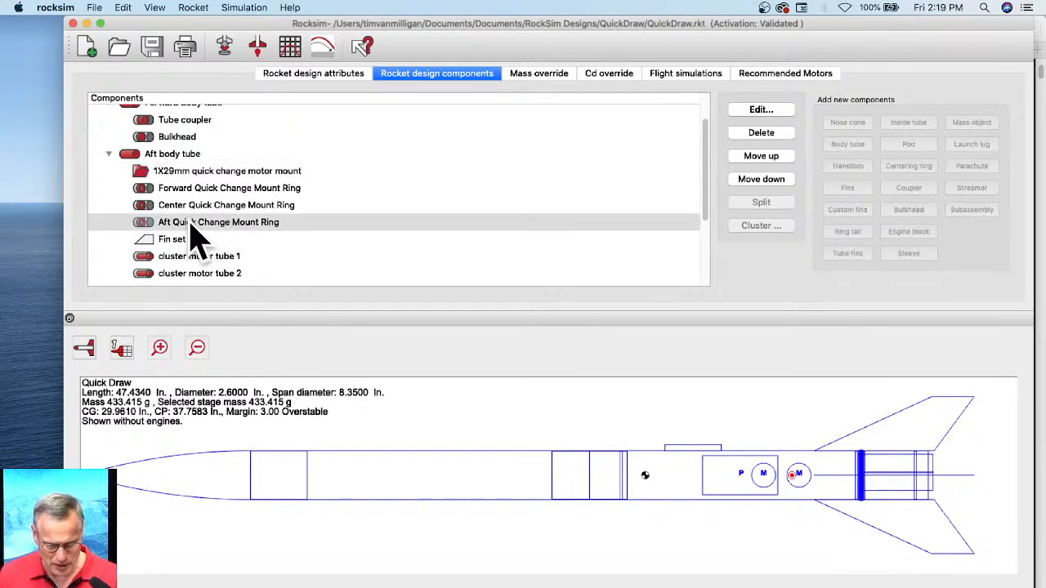
pyautogui.scroll(-5, 196, 240)
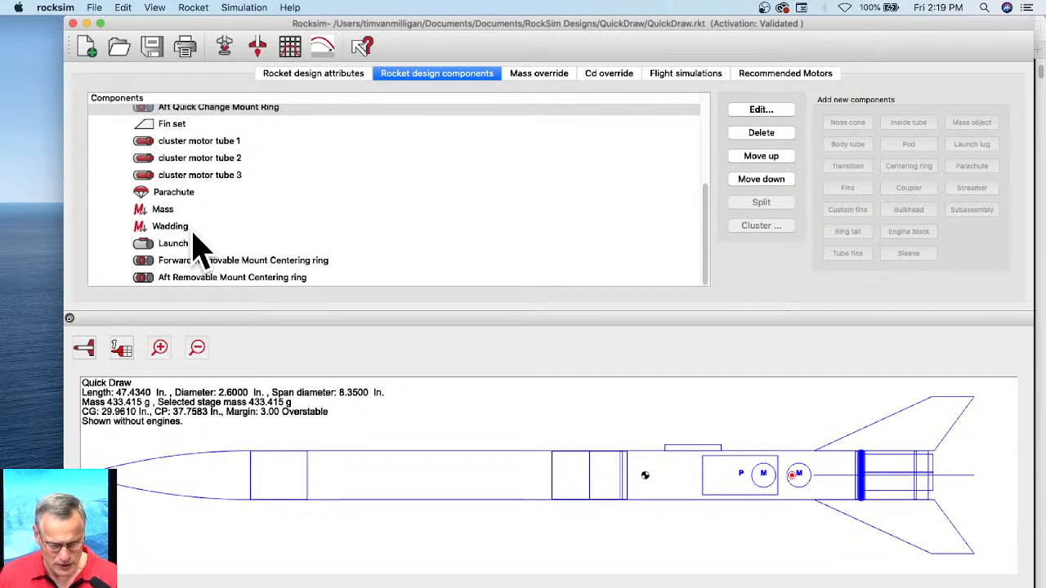
pyautogui.click(208, 261)
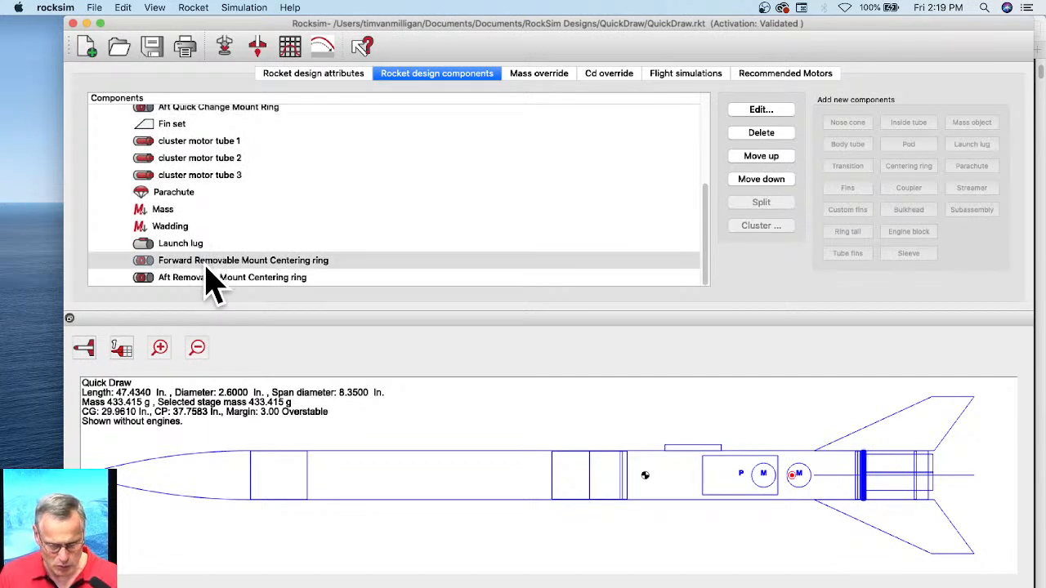
pyautogui.click(213, 278)
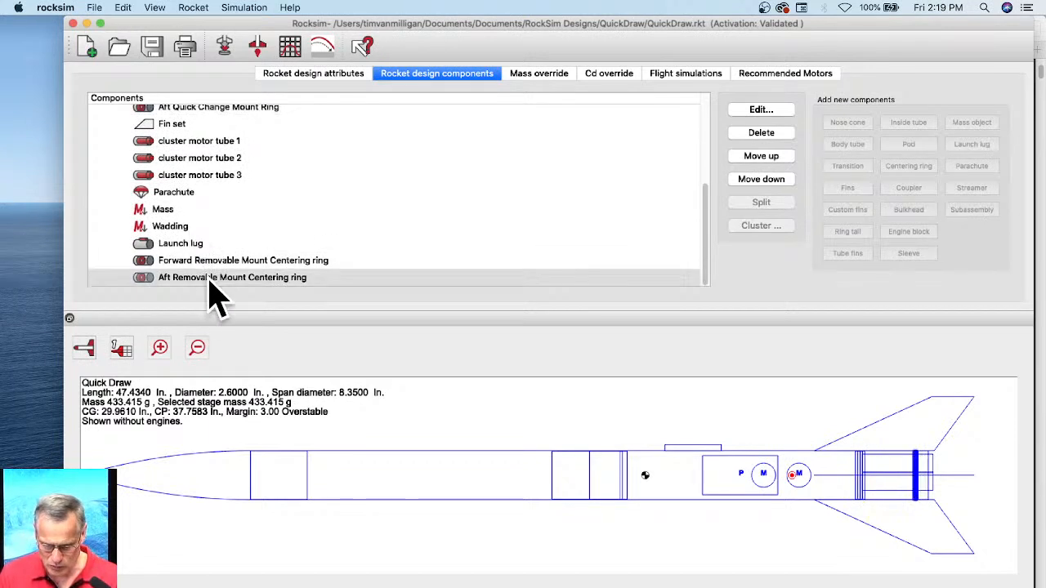
pyautogui.scroll(5, 221, 249)
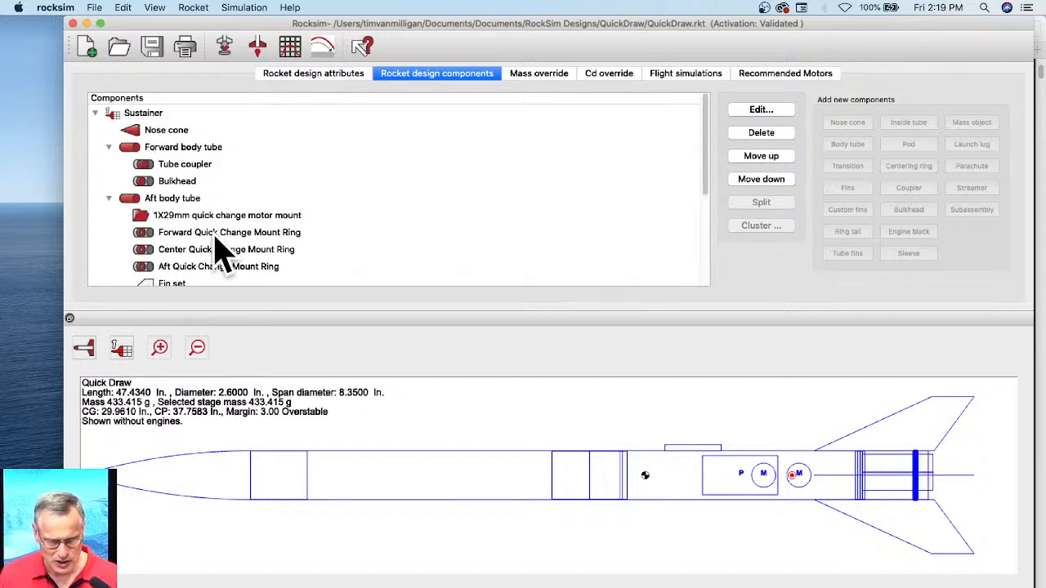
pyautogui.scroll(-2, 359, 222)
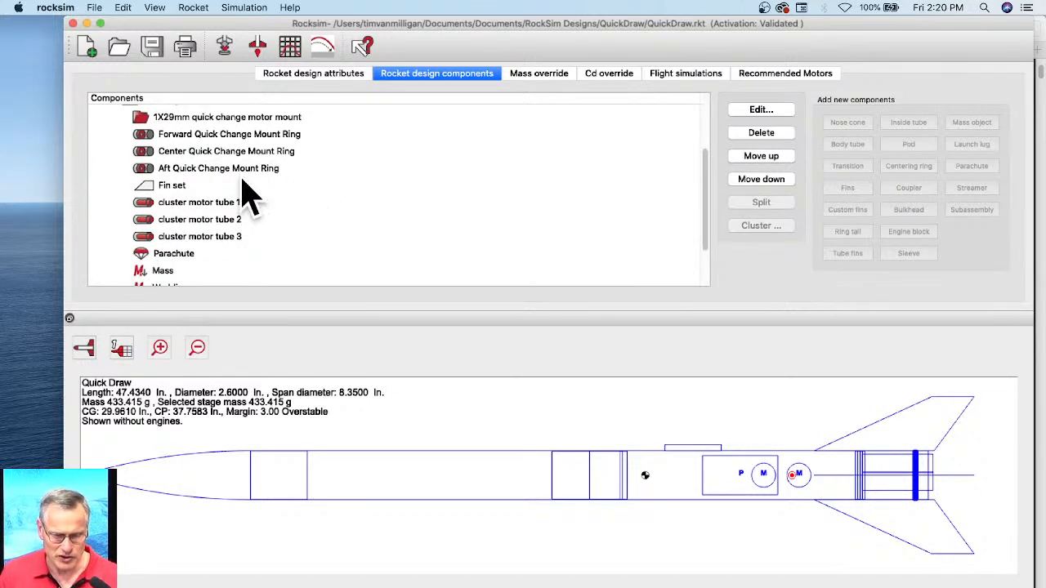
# Step: Move the Forward Quick Change Mount Ring from the aft body tube into the 1X29mm quick change motor mount subassembly
pyautogui.click(191, 138)
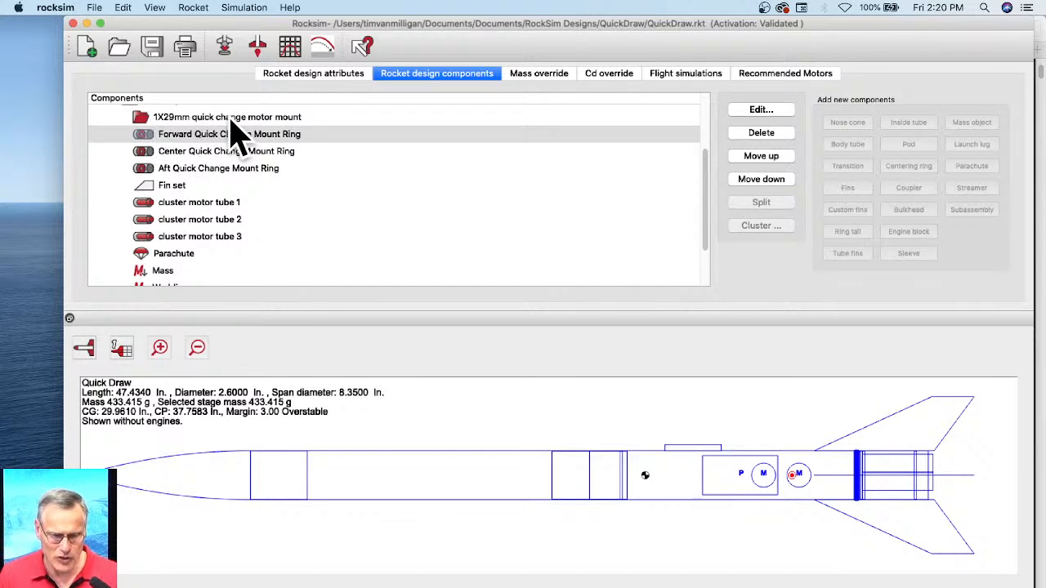
pyautogui.rightClick(225, 138)
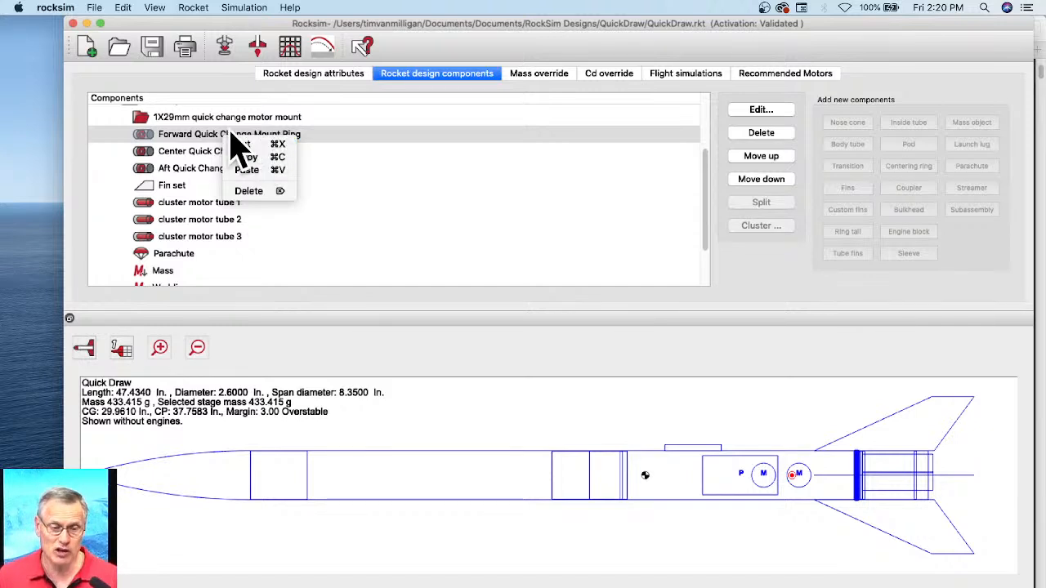
pyautogui.press('Delete')
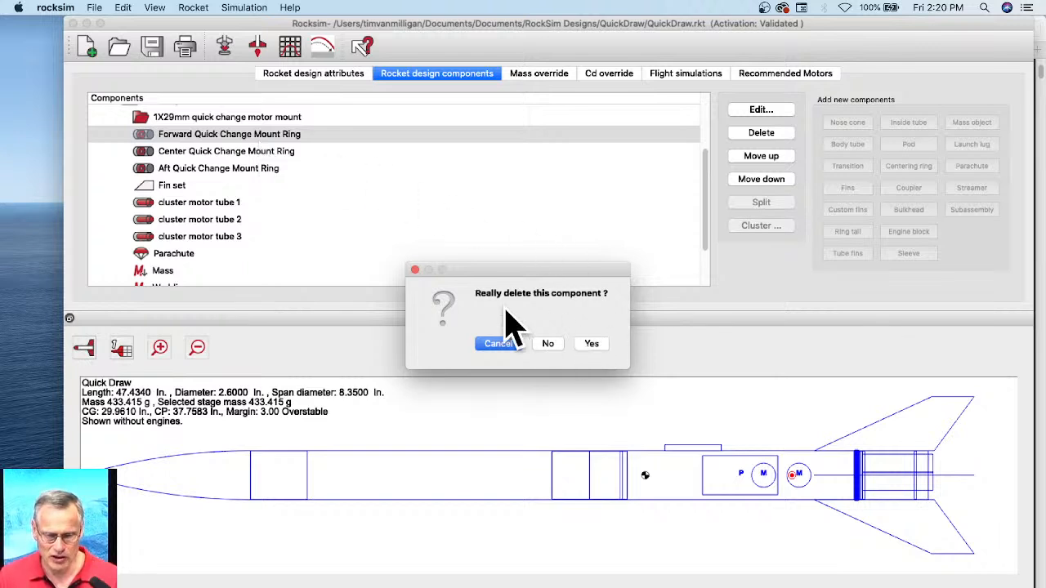
pyautogui.click(592, 344)
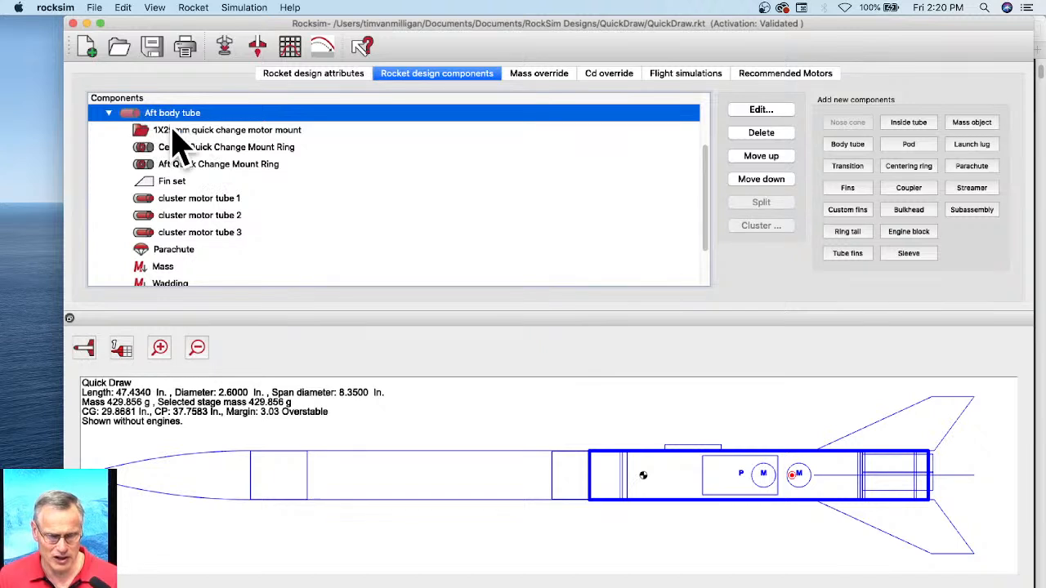
pyautogui.click(174, 131)
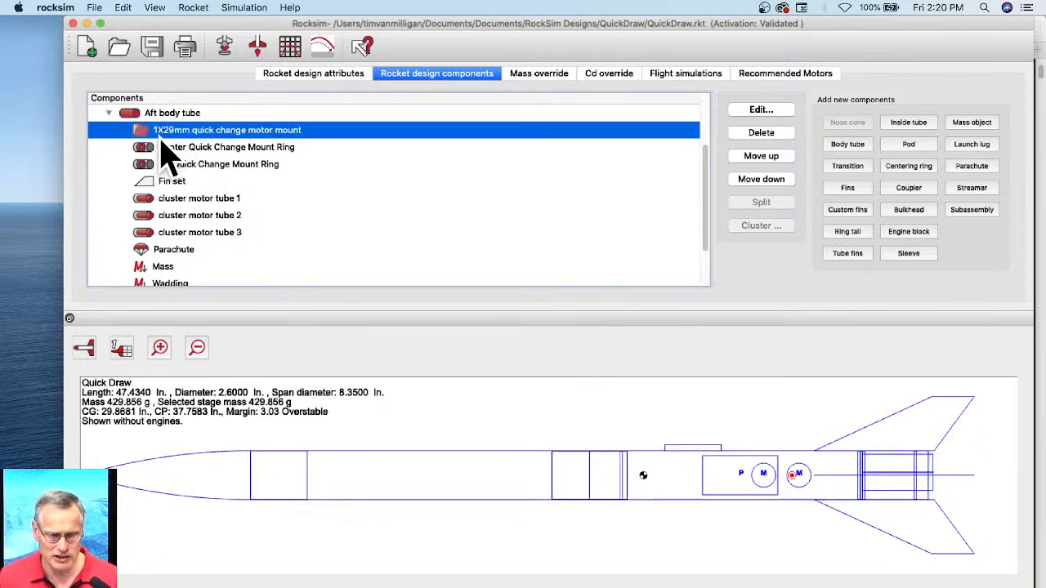
pyautogui.rightClick(209, 134)
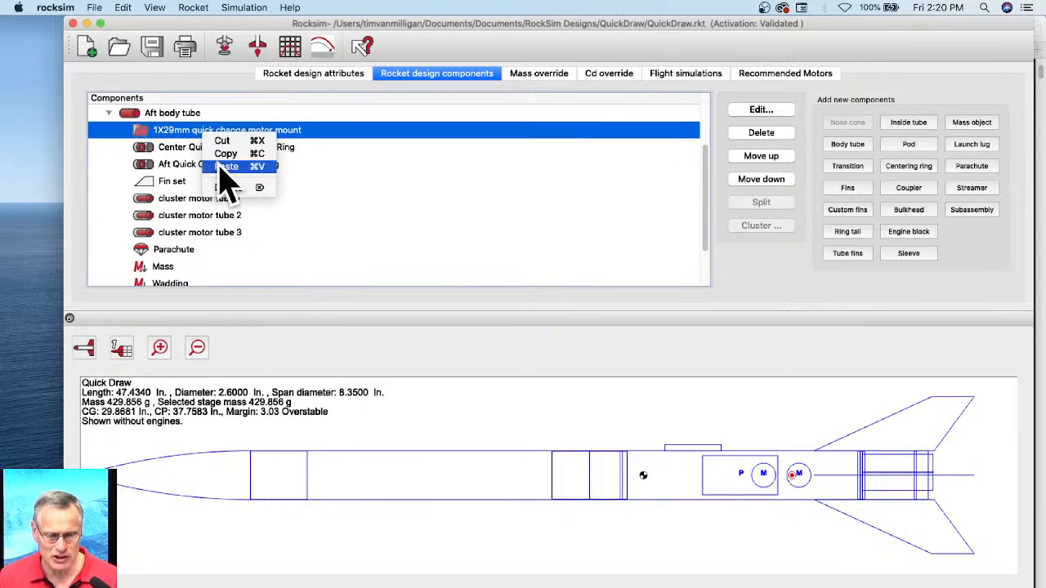
pyautogui.click(222, 166)
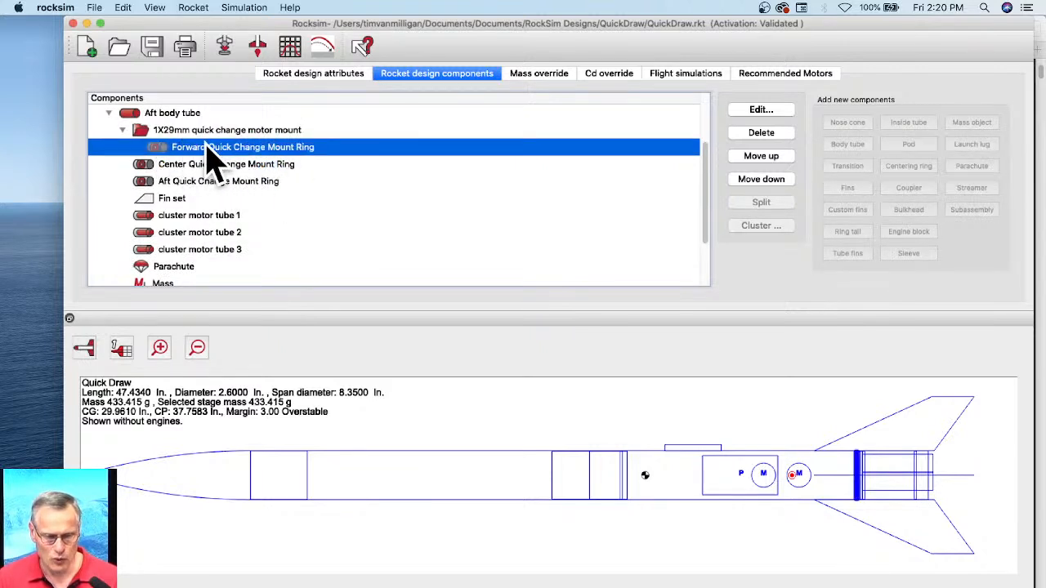
# Step: Move the Center Quick Change Mount Ring into the 1X29mm quick change motor mount subassembly by cutting and pasting it
pyautogui.click(167, 166)
pyautogui.rightClick(167, 167)
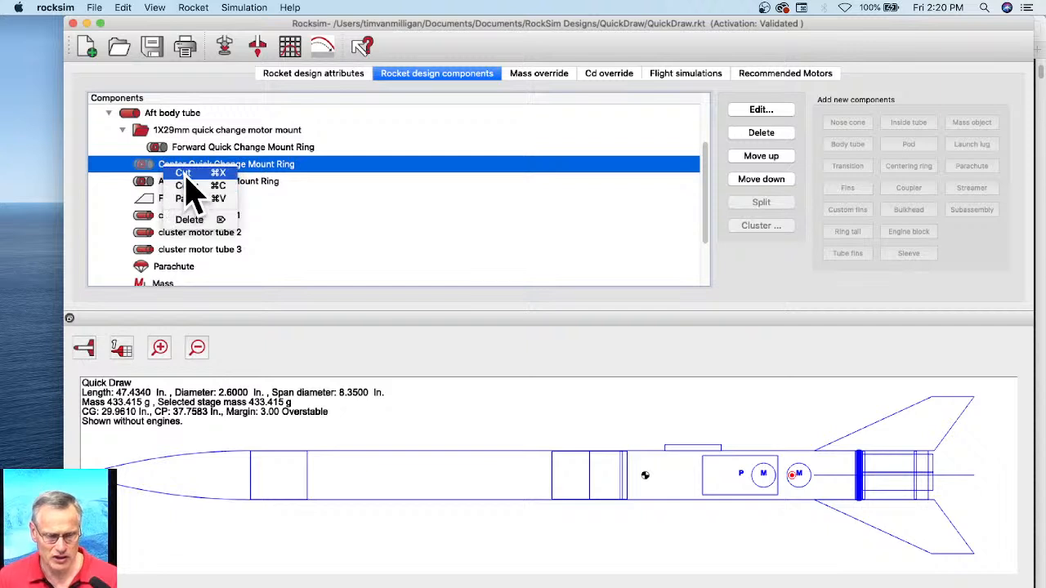
pyautogui.click(186, 219)
pyautogui.click(593, 344)
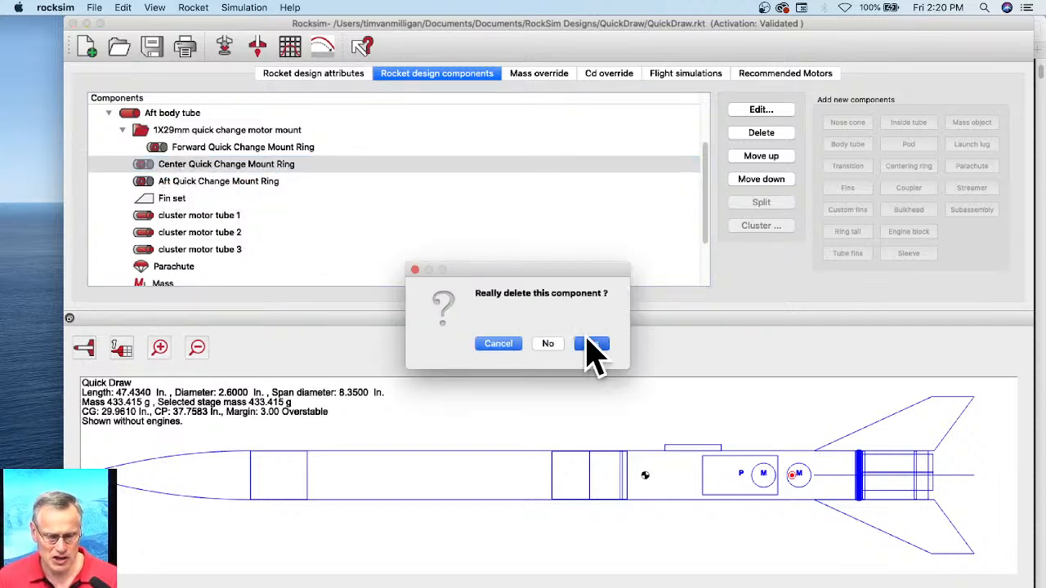
pyautogui.click(217, 132)
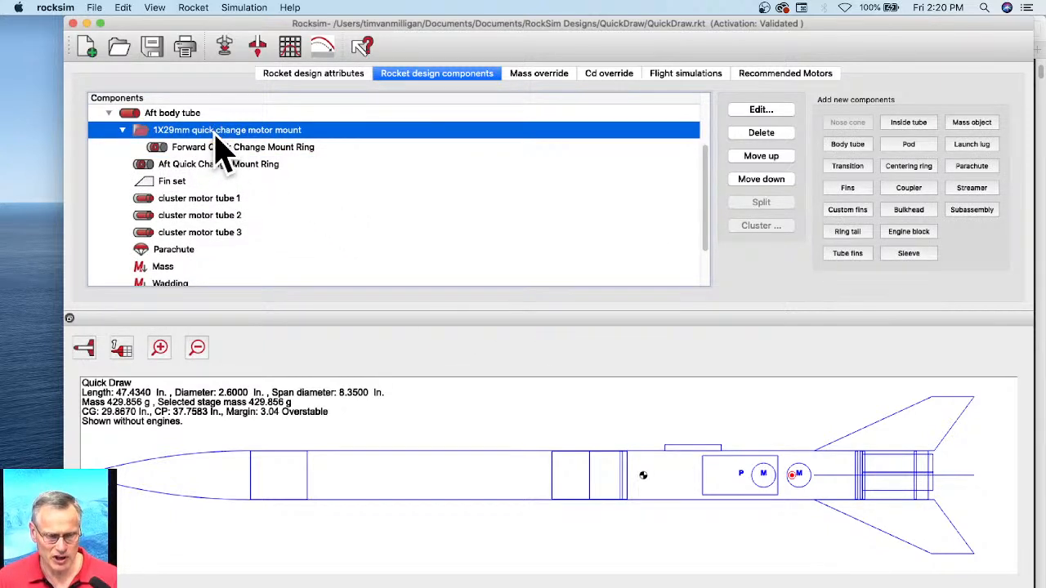
pyautogui.rightClick(218, 140)
pyautogui.click(237, 170)
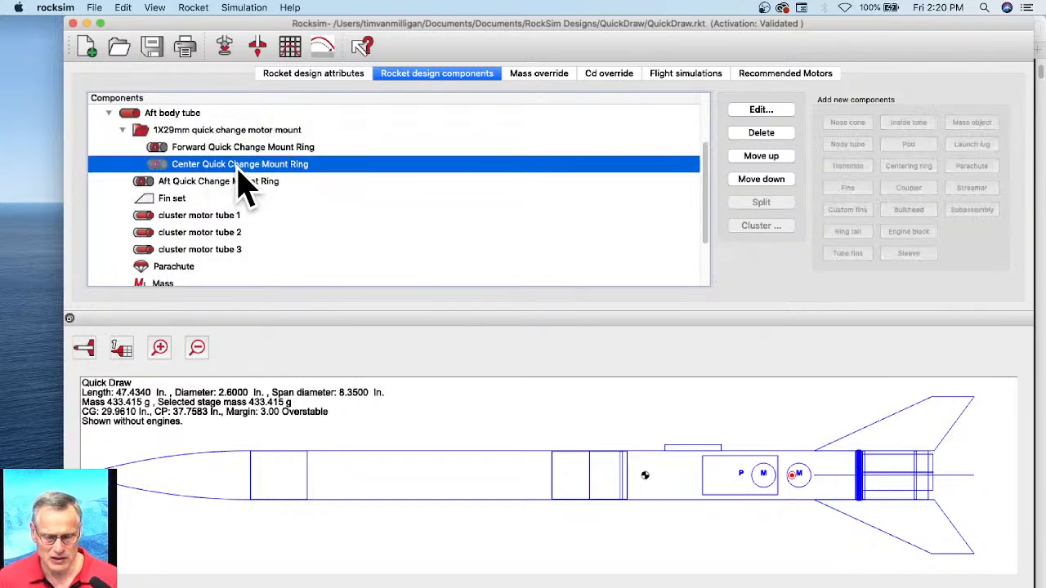
# Step: Cut the Aft Quick Change Mount Ring and paste it into the 1X29mm quick change motor mount subassembly
pyautogui.click(186, 183)
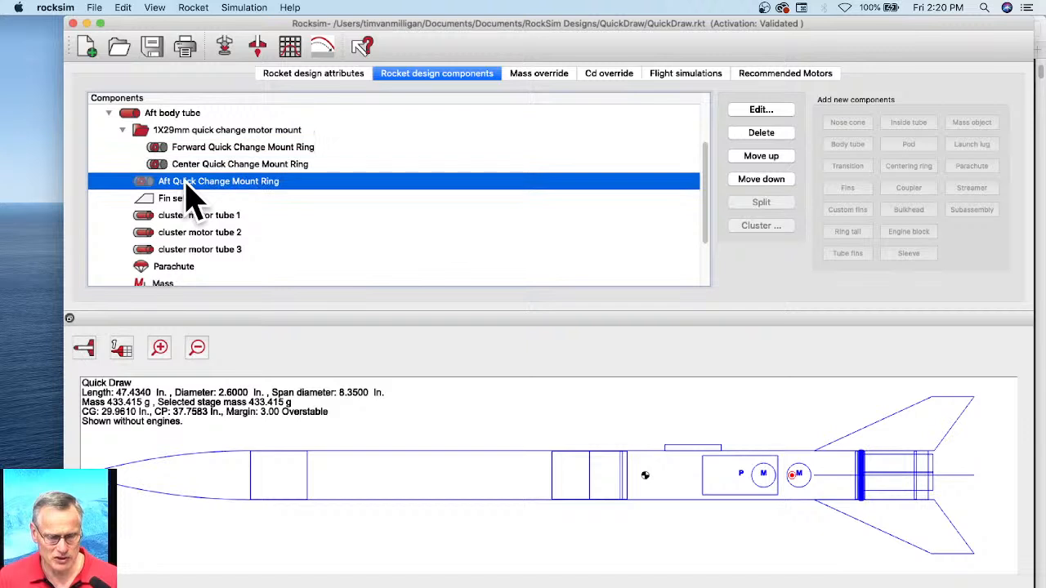
pyautogui.rightClick(186, 182)
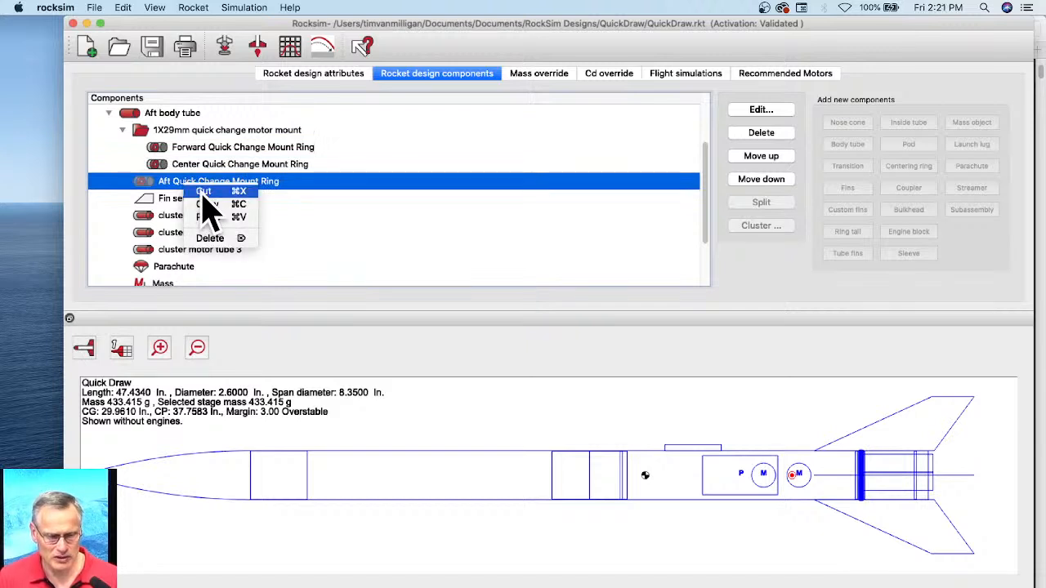
pyautogui.click(203, 192)
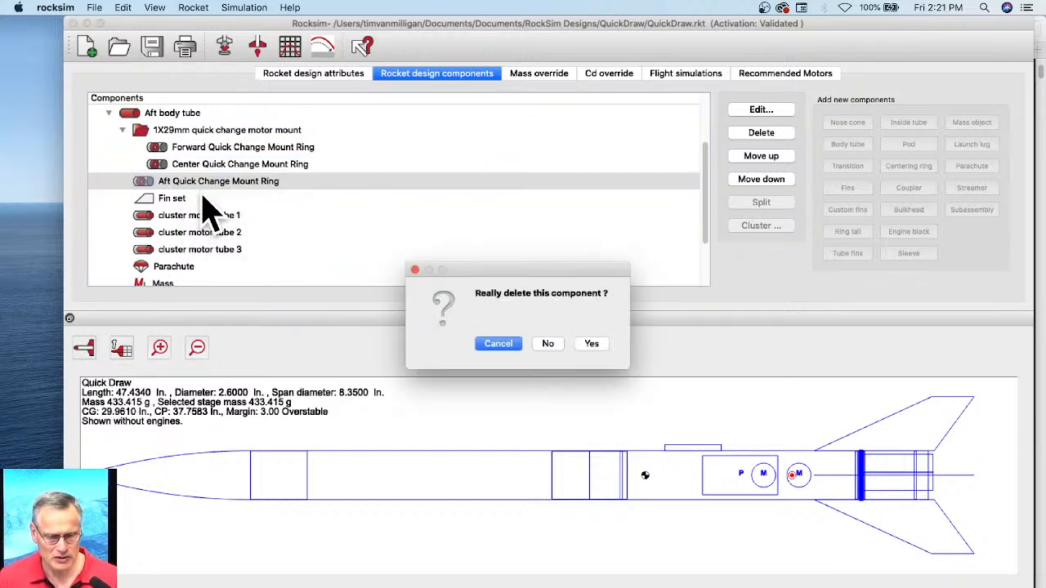
pyautogui.click(591, 343)
pyautogui.click(200, 132)
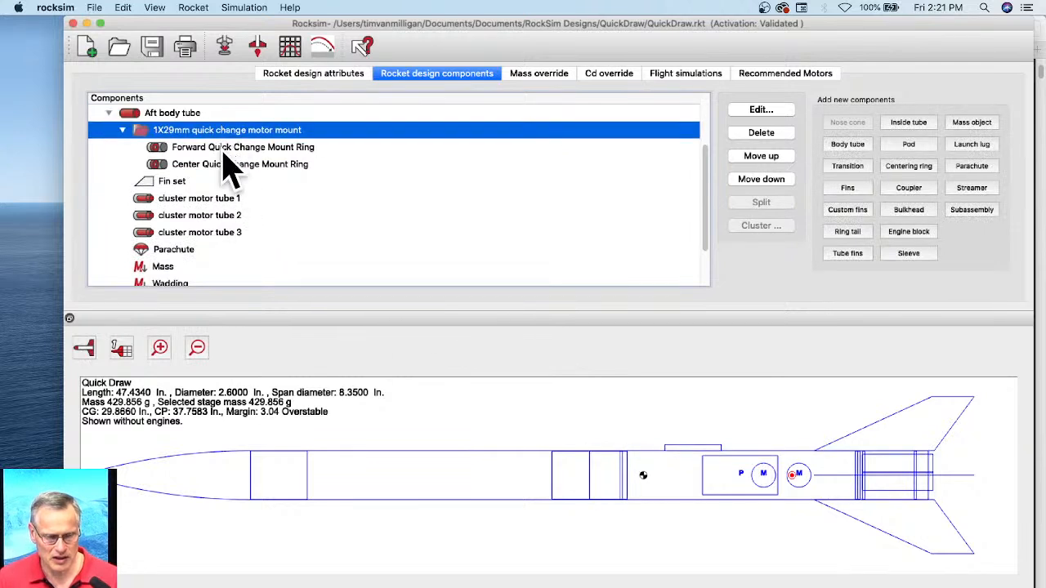
pyautogui.rightClick(233, 135)
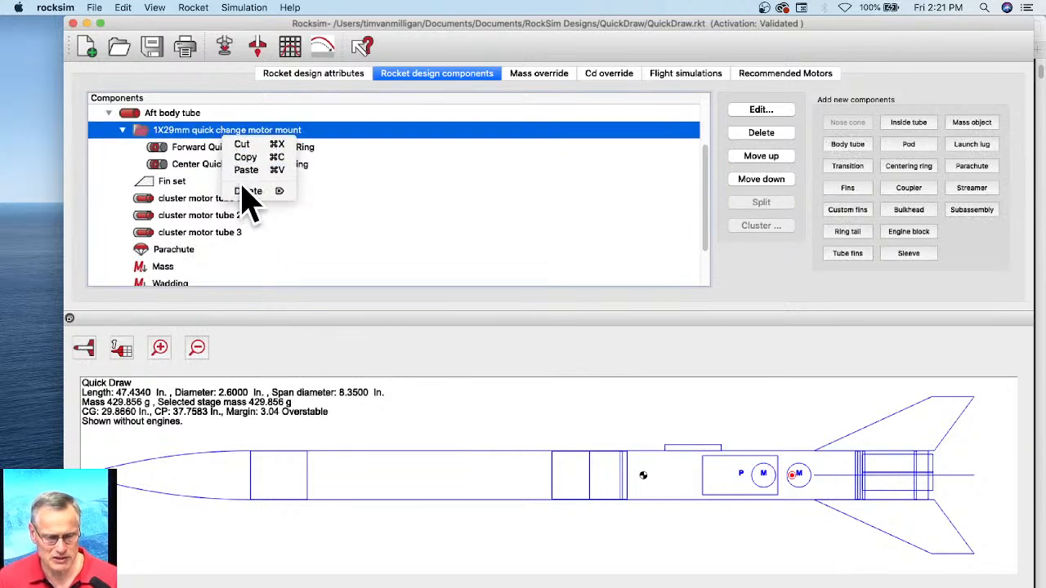
pyautogui.click(246, 170)
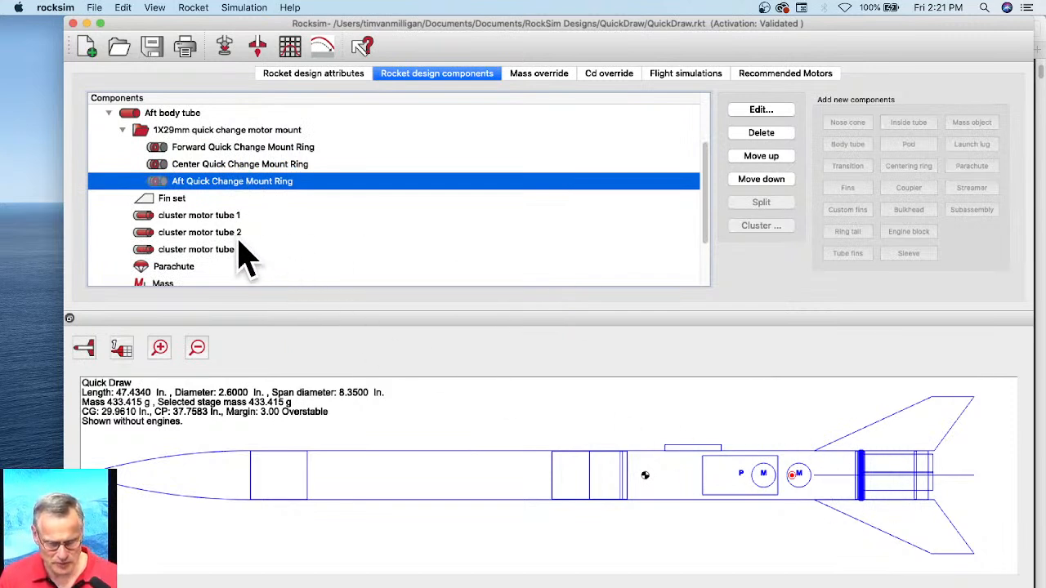
# Step: Move the Aft Removable Mount Centering ring from the end of the aft body tube's parts into the 1X29mm quick change motor mount subassembly
pyautogui.click(157, 201)
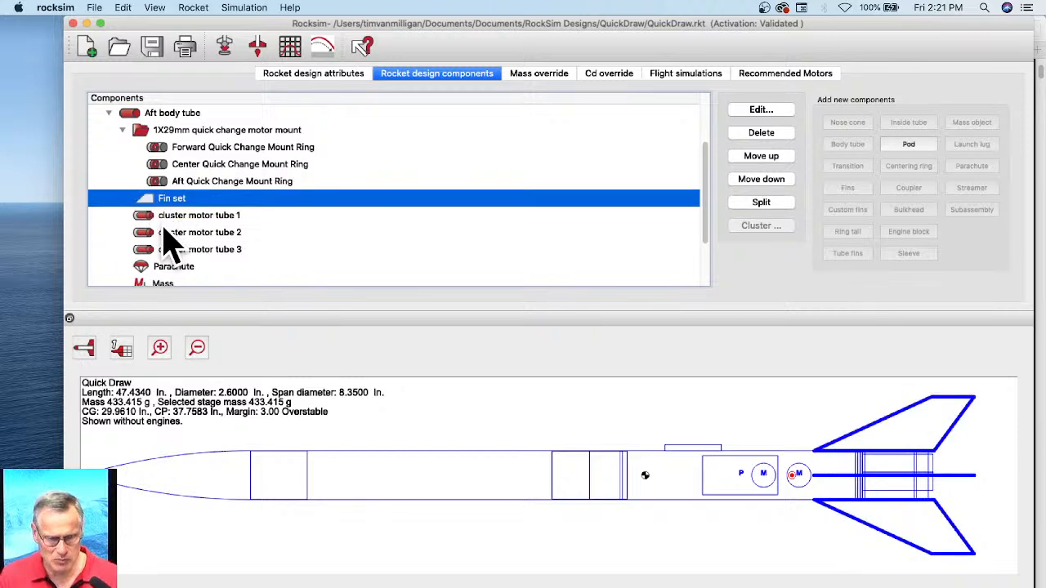
pyautogui.click(173, 218)
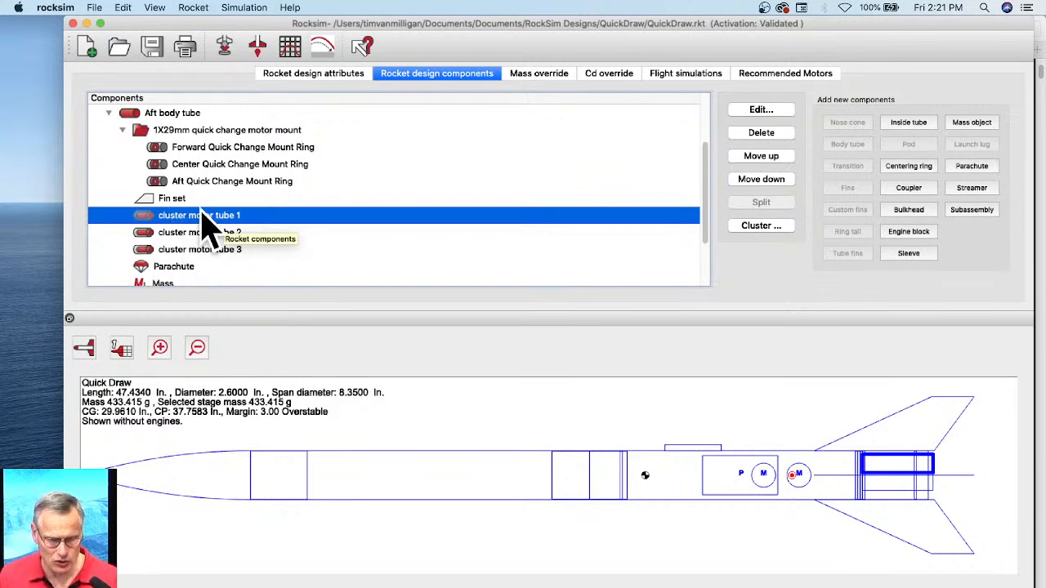
pyautogui.scroll(-4, 211, 230)
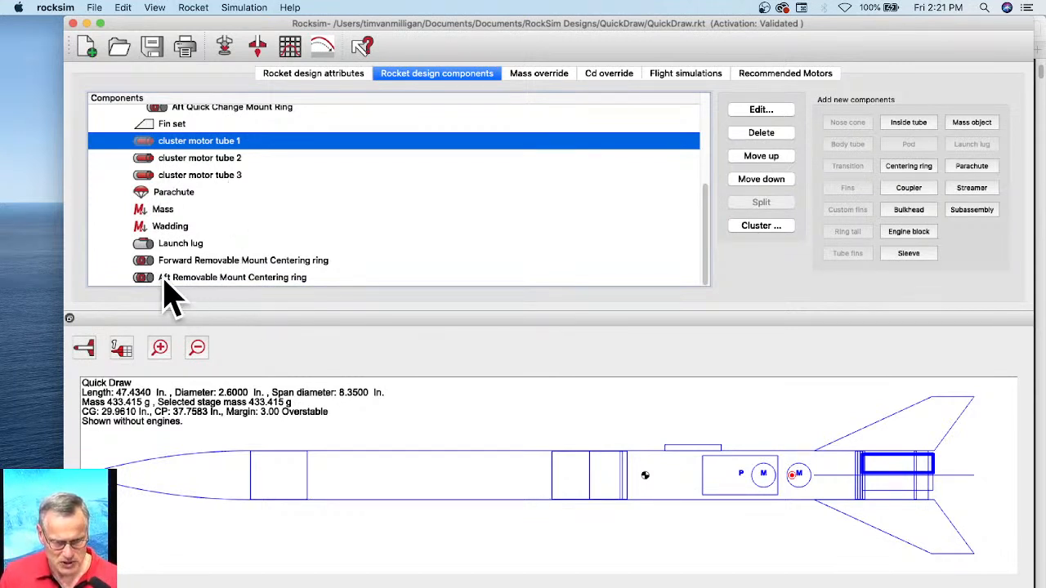
pyautogui.click(198, 278)
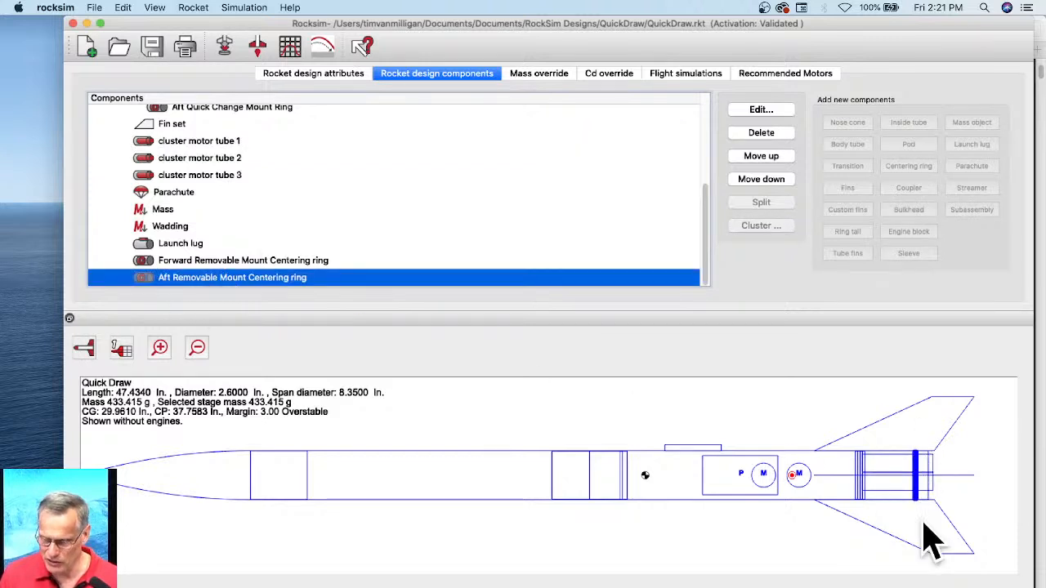
pyautogui.rightClick(161, 280)
pyautogui.click(183, 332)
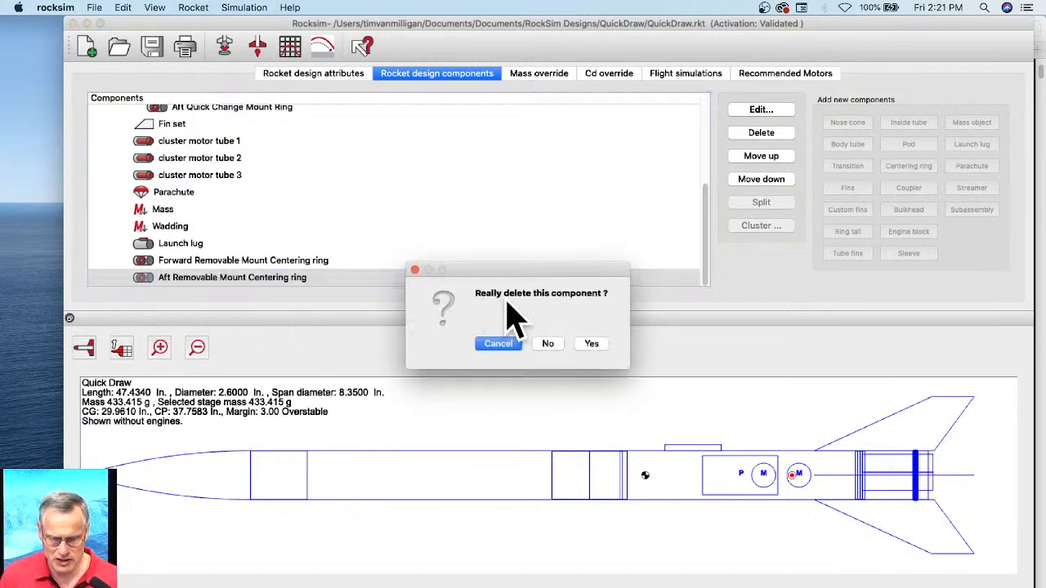
pyautogui.click(596, 343)
pyautogui.scroll(6, 186, 155)
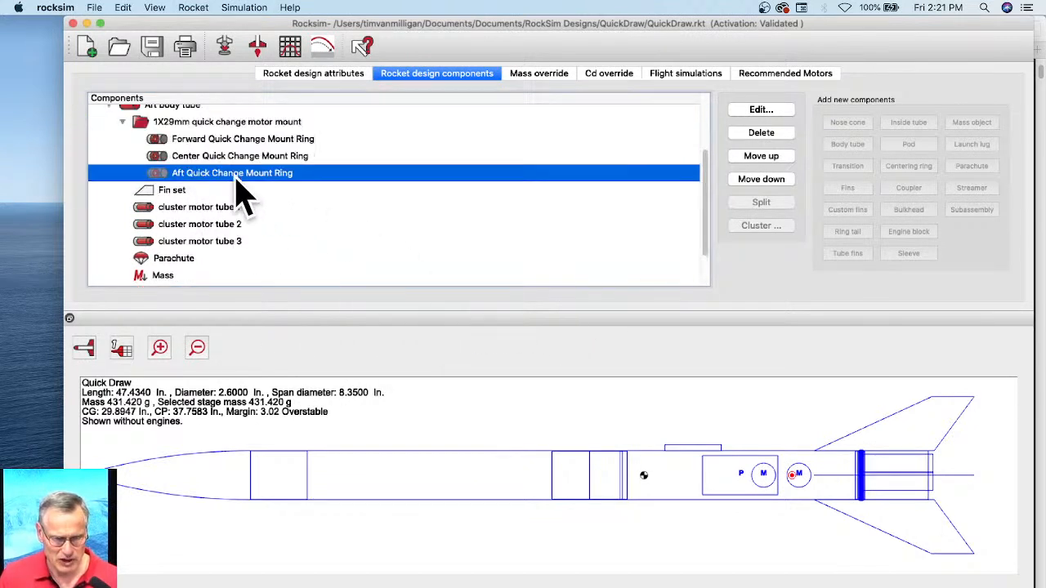
pyautogui.click(191, 172)
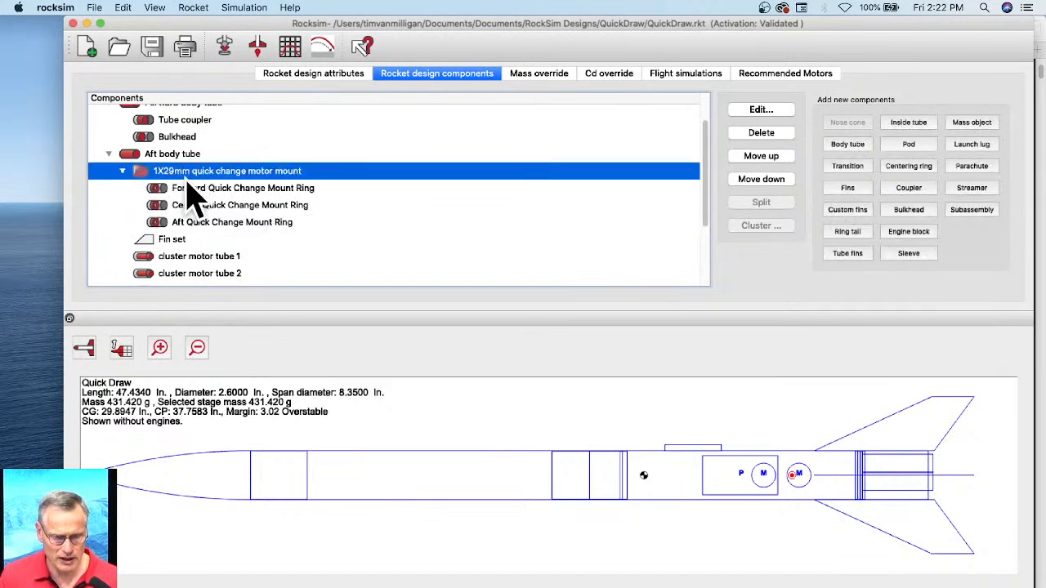
pyautogui.rightClick(212, 176)
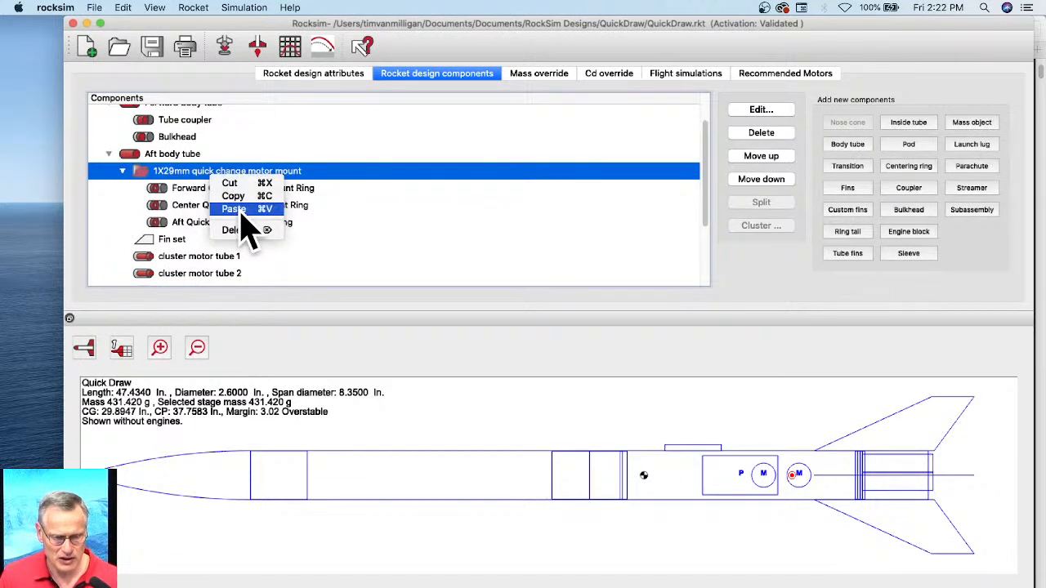
pyautogui.click(241, 211)
pyautogui.scroll(-2, 233, 217)
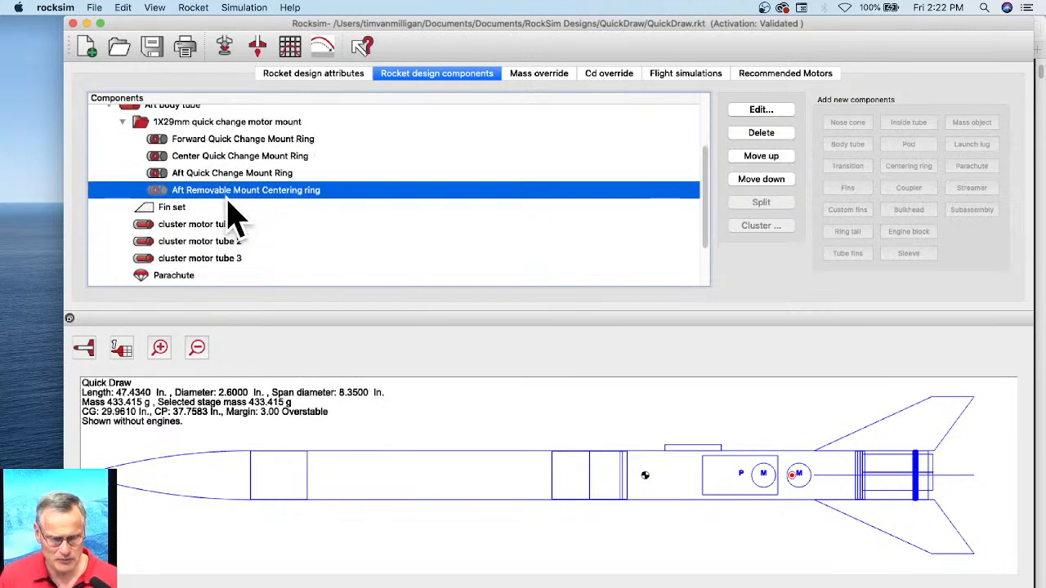
# Step: Cut cluster motor tube 1 out of the aft body tube
pyautogui.scroll(-3, 232, 216)
pyautogui.scroll(-1, 198, 272)
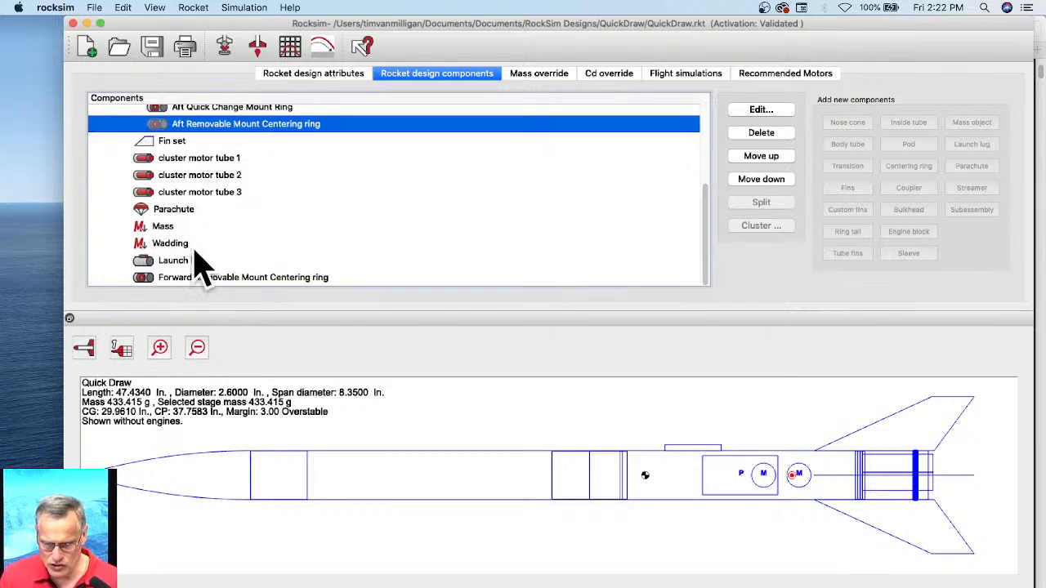
pyautogui.scroll(5, 200, 161)
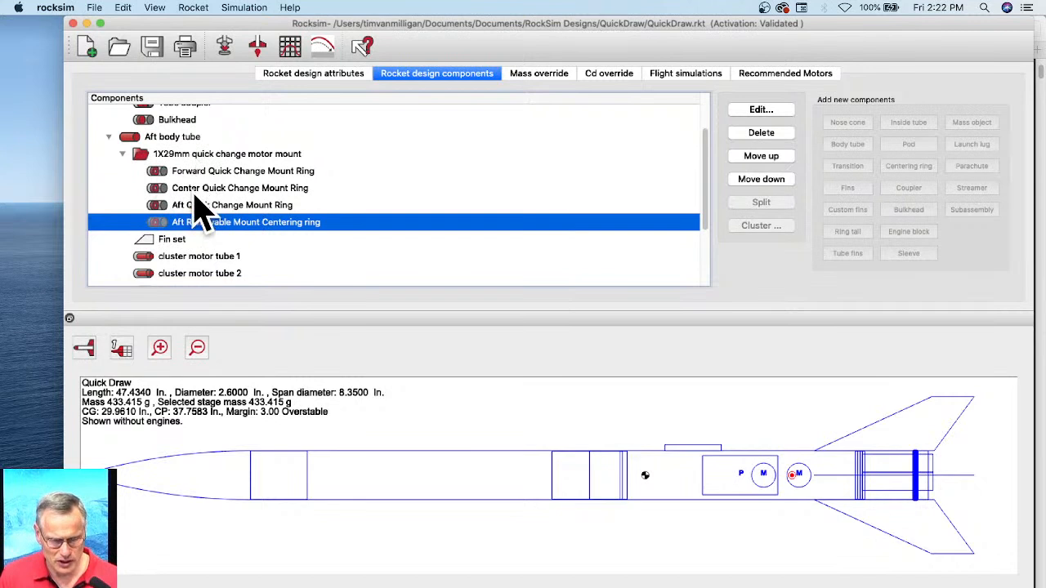
pyautogui.scroll(-3, 260, 217)
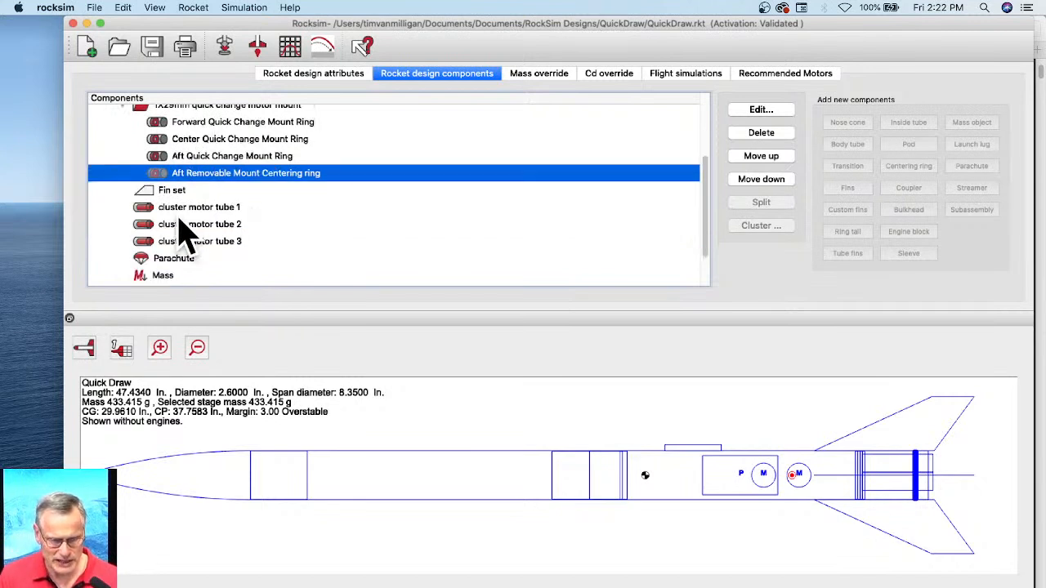
pyautogui.click(200, 209)
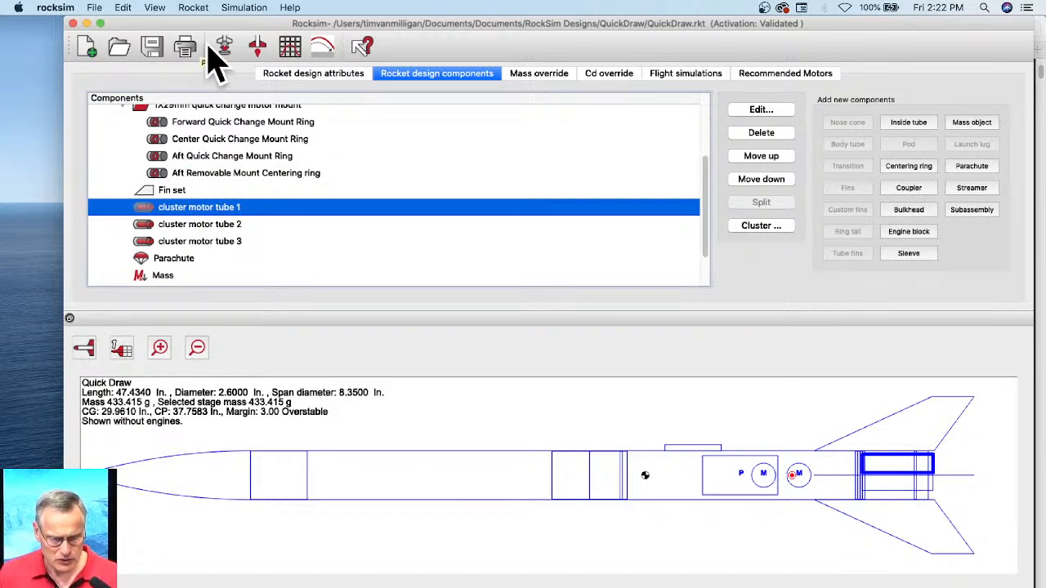
pyautogui.click(102, 8)
pyautogui.click(102, 8)
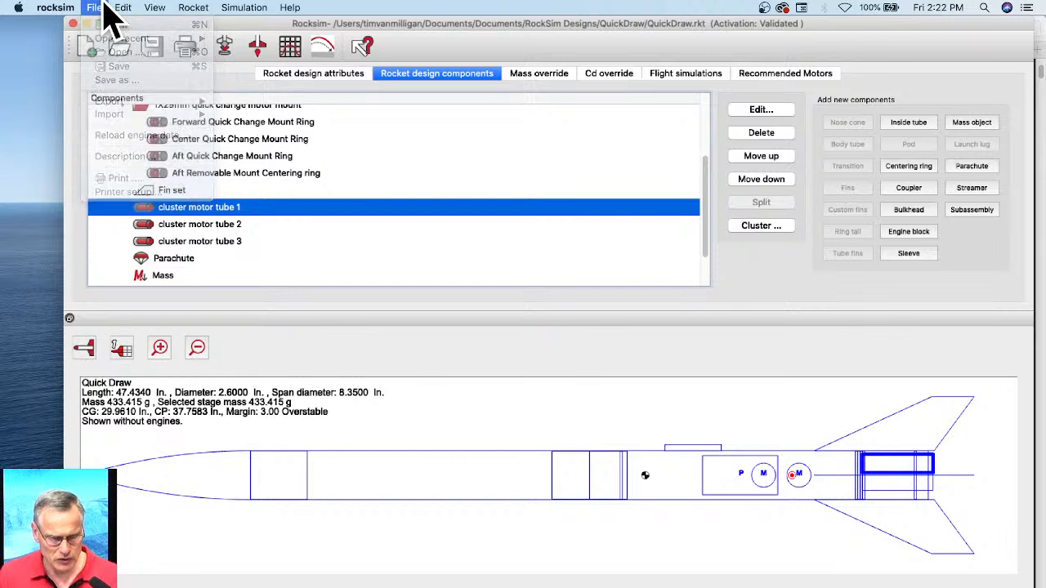
pyautogui.rightClick(185, 211)
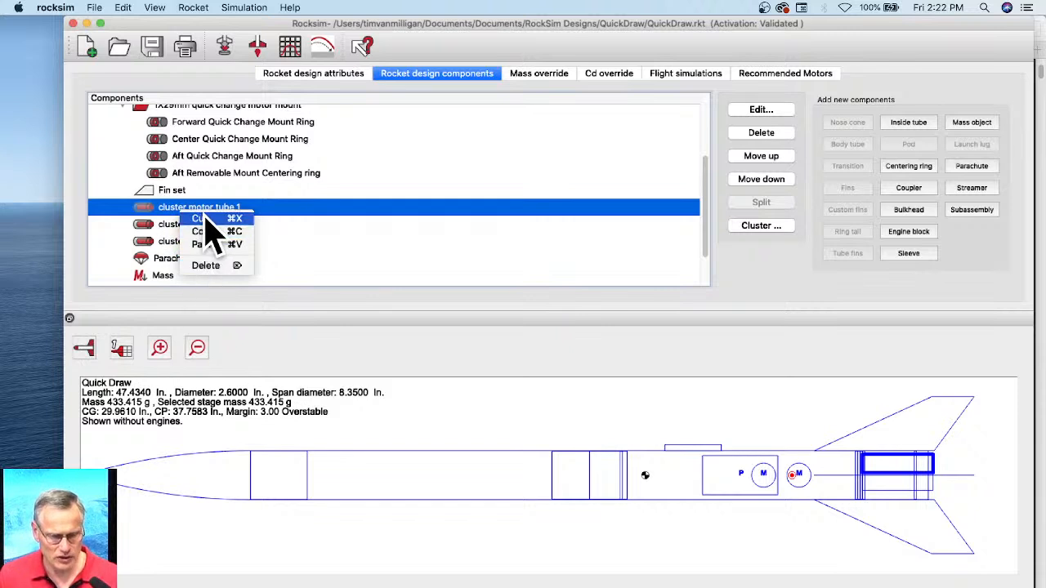
pyautogui.click(206, 219)
pyautogui.click(591, 342)
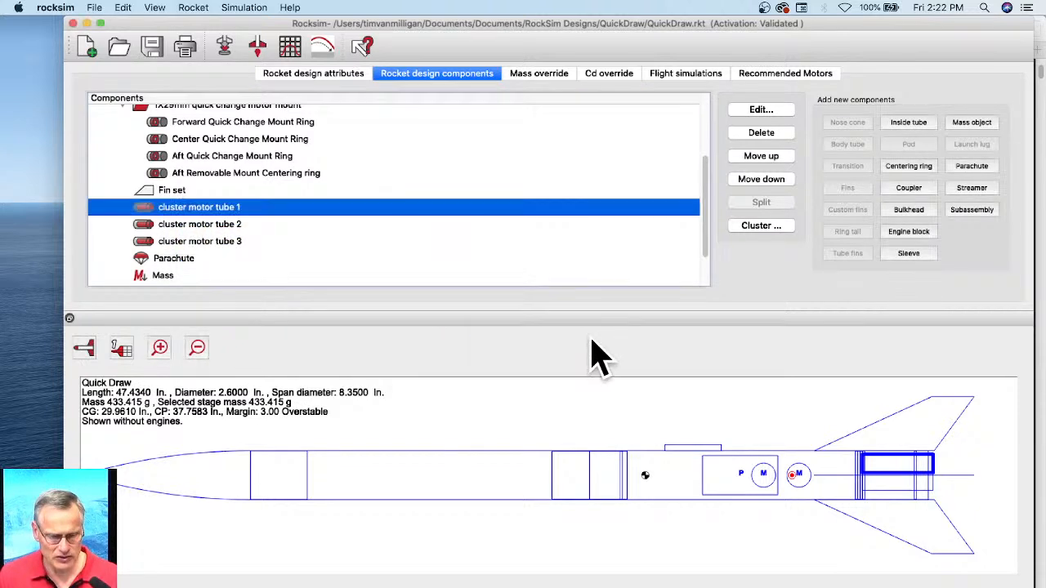
# Step: Remove cluster motor tubes 2 and 3 from the aft body tube
pyautogui.rightClick(210, 218)
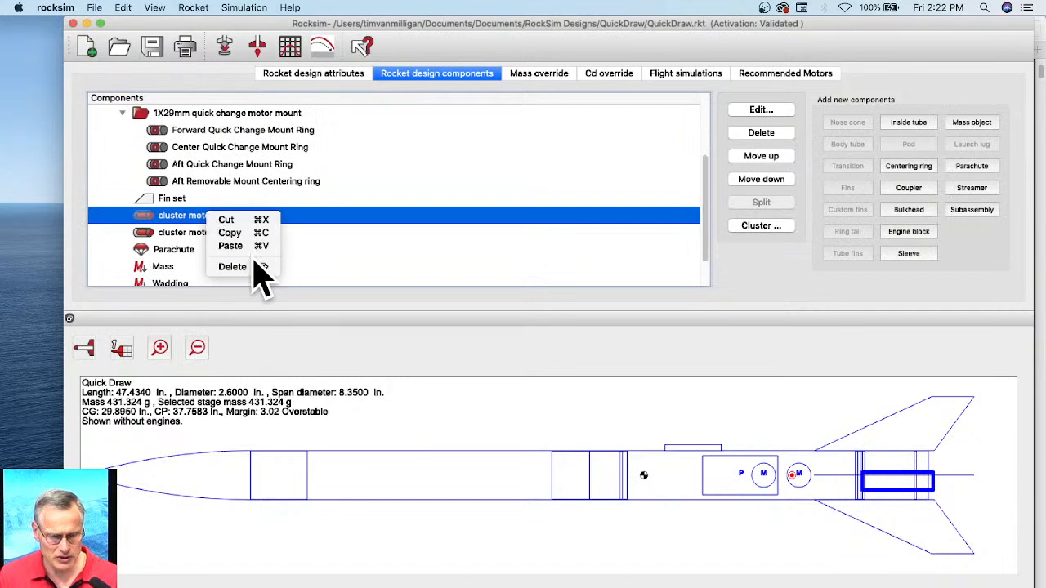
pyautogui.click(240, 225)
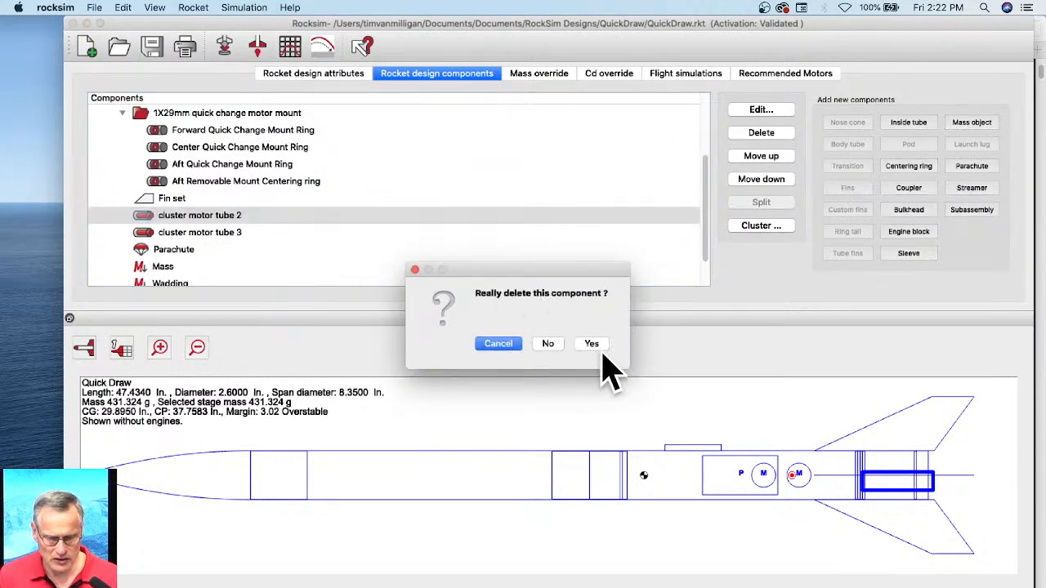
pyautogui.click(590, 347)
pyautogui.click(240, 219)
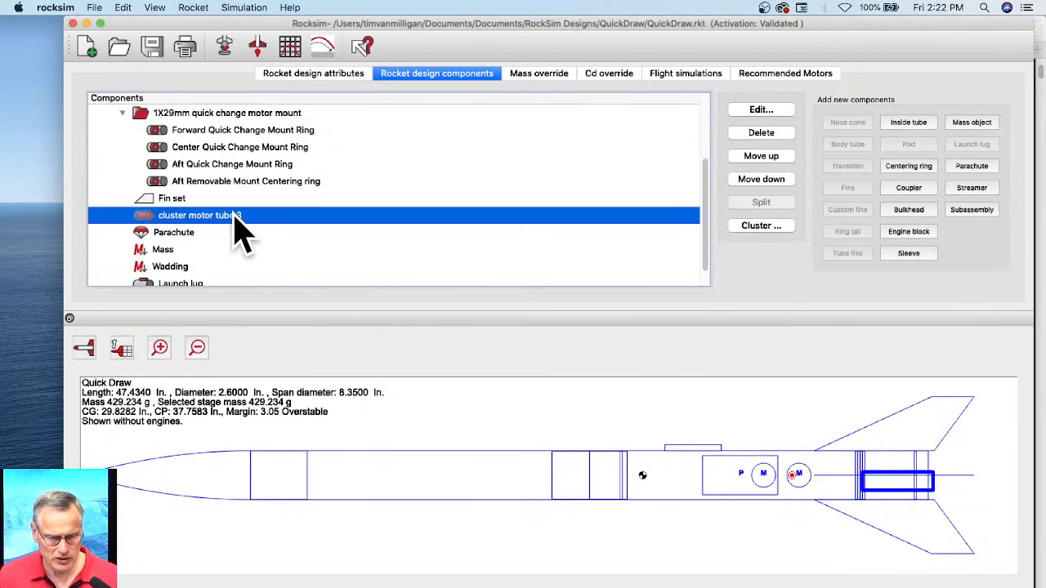
pyautogui.rightClick(236, 218)
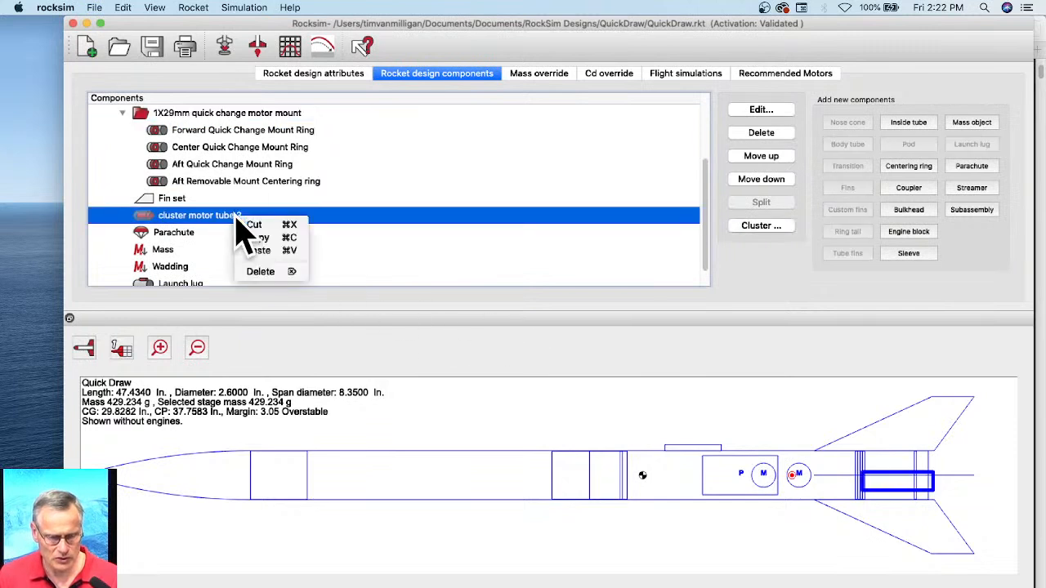
pyautogui.click(273, 271)
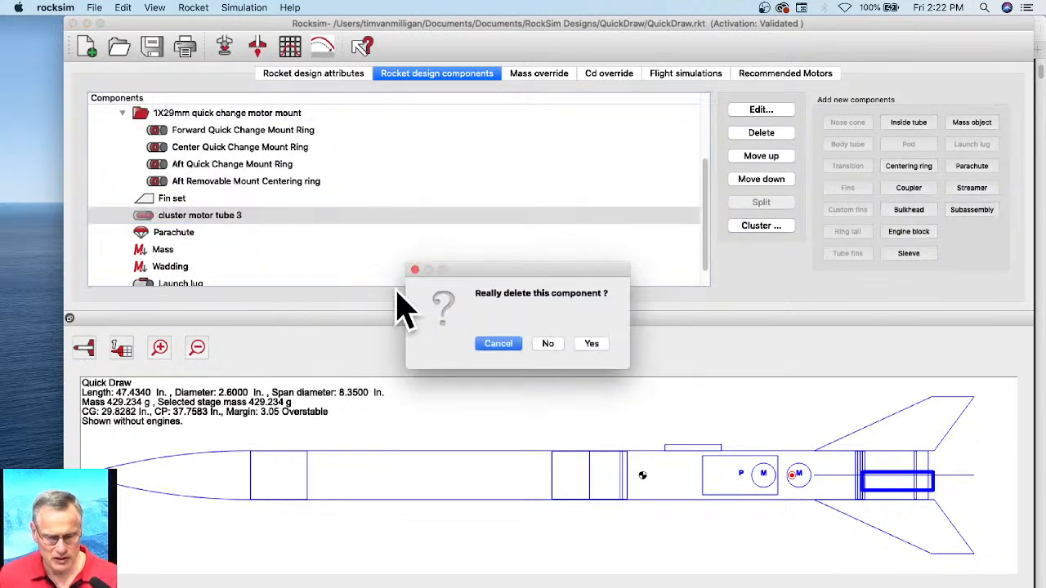
pyautogui.click(590, 344)
# Step: View the rocket in 3D and in the end-on base view to inspect it without the cluster tubes
pyautogui.click(84, 348)
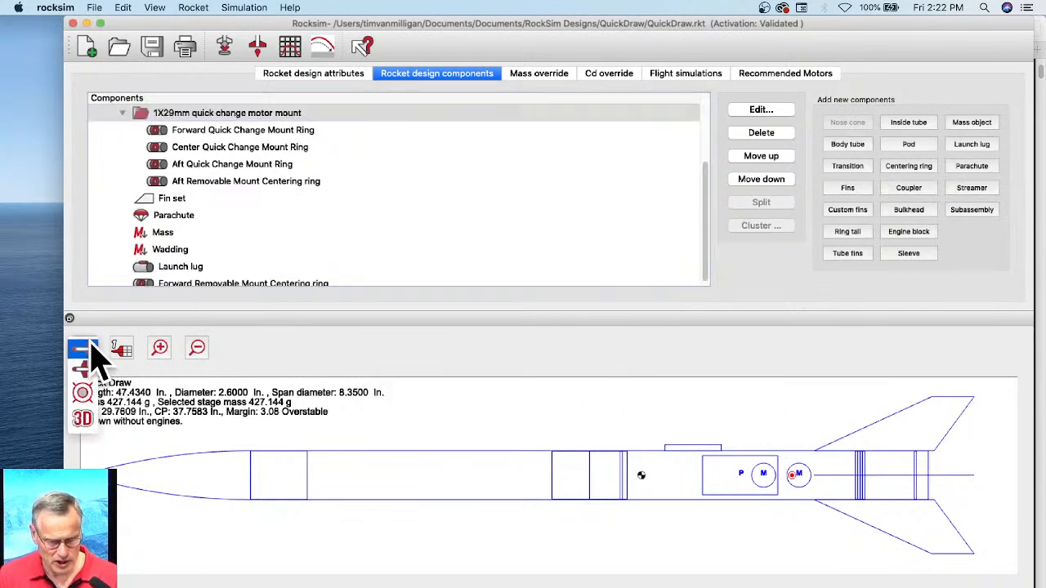
pyautogui.click(82, 418)
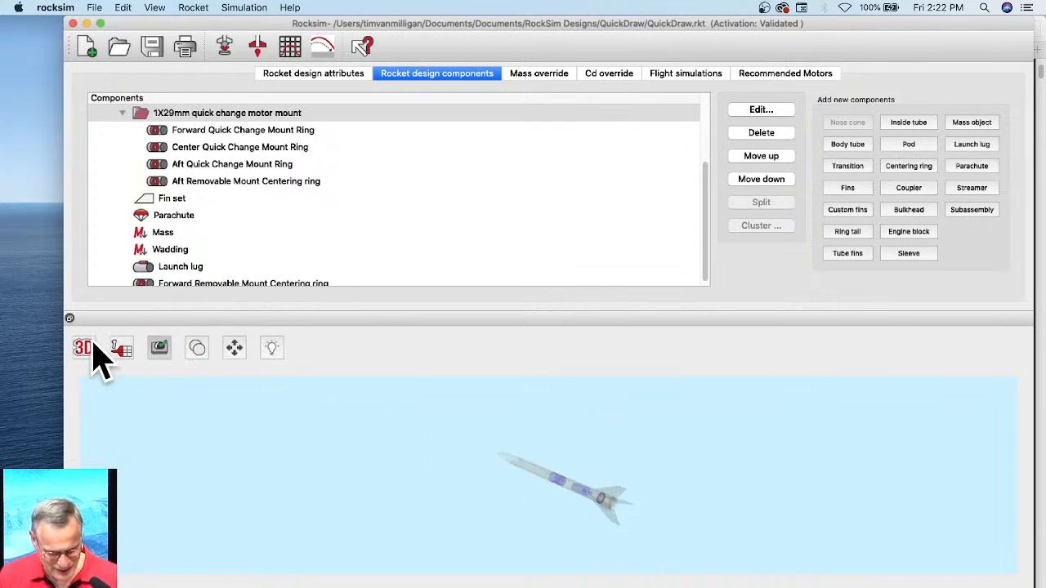
pyautogui.click(92, 355)
pyautogui.click(85, 325)
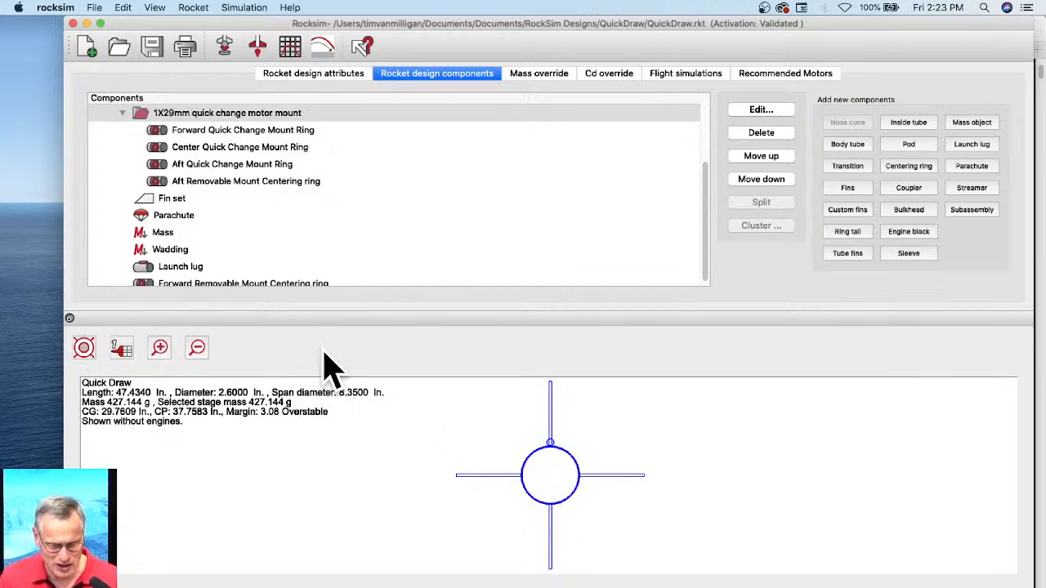
# Step: Add an inside tube to the 1X29mm quick change motor mount subassembly, using Apogee part 10251 (29mm x 34") from the database
pyautogui.click(206, 114)
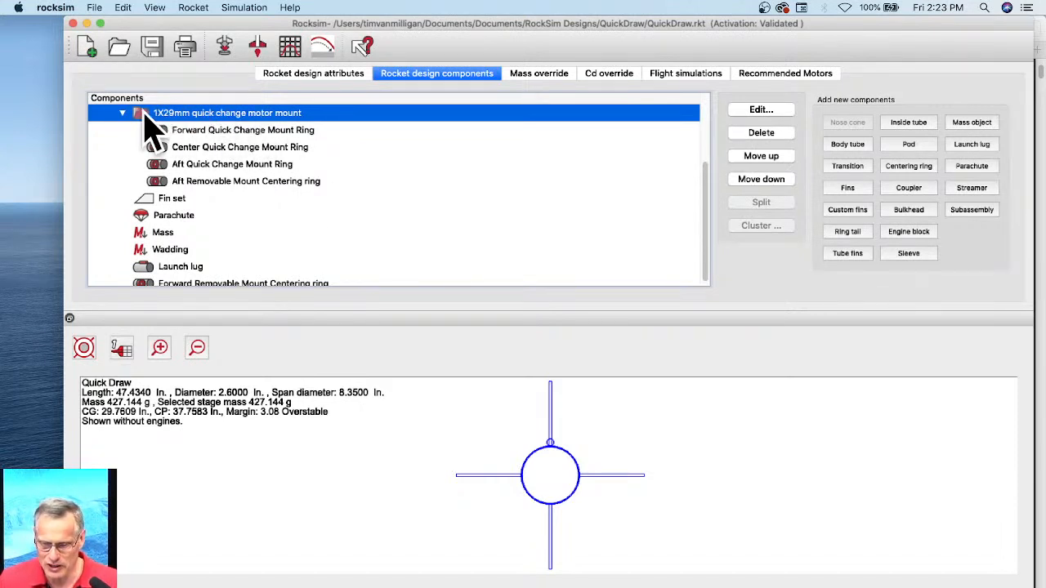
pyautogui.click(916, 125)
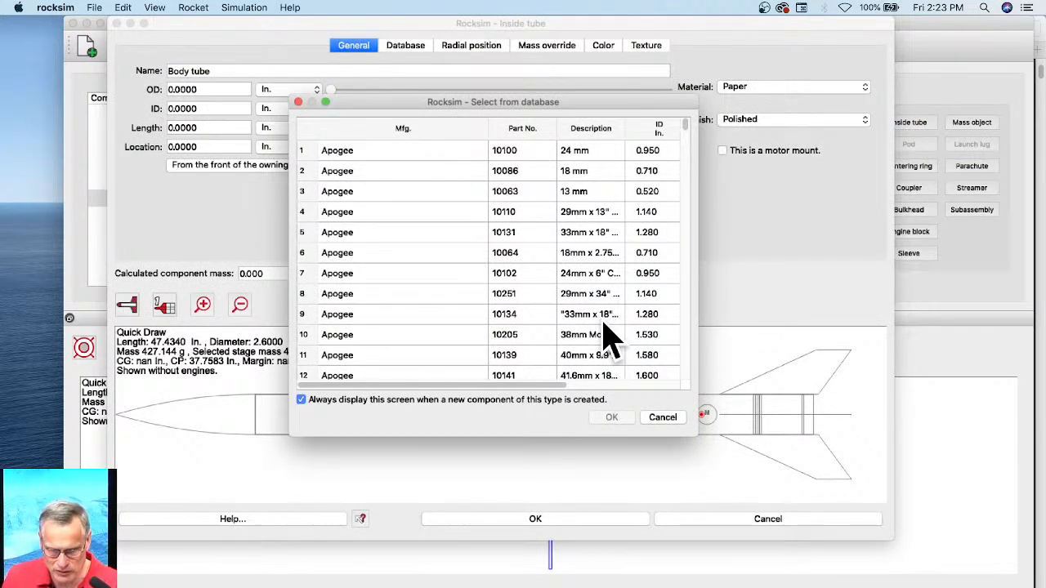
pyautogui.click(590, 214)
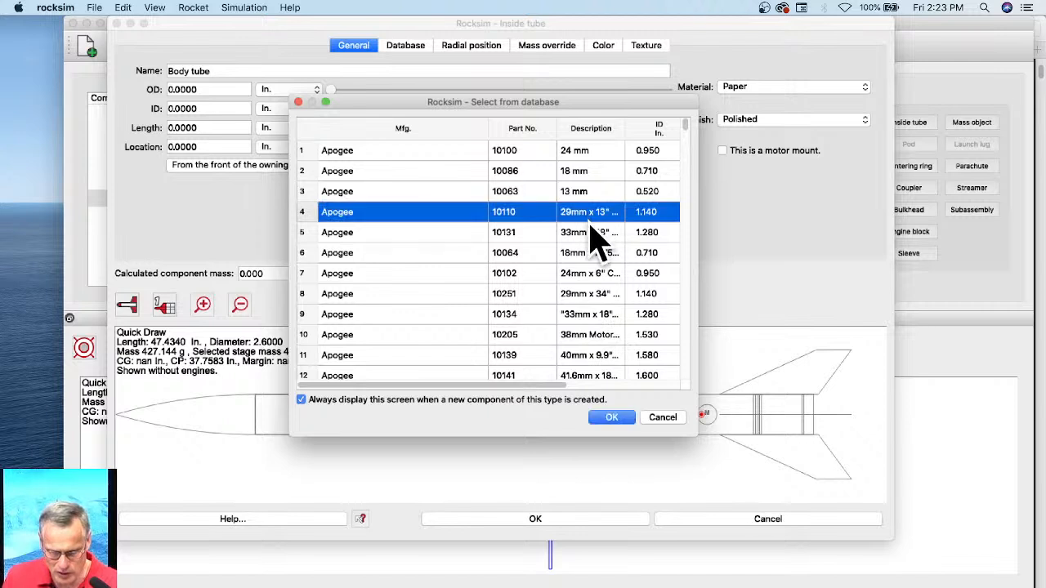
pyautogui.click(582, 298)
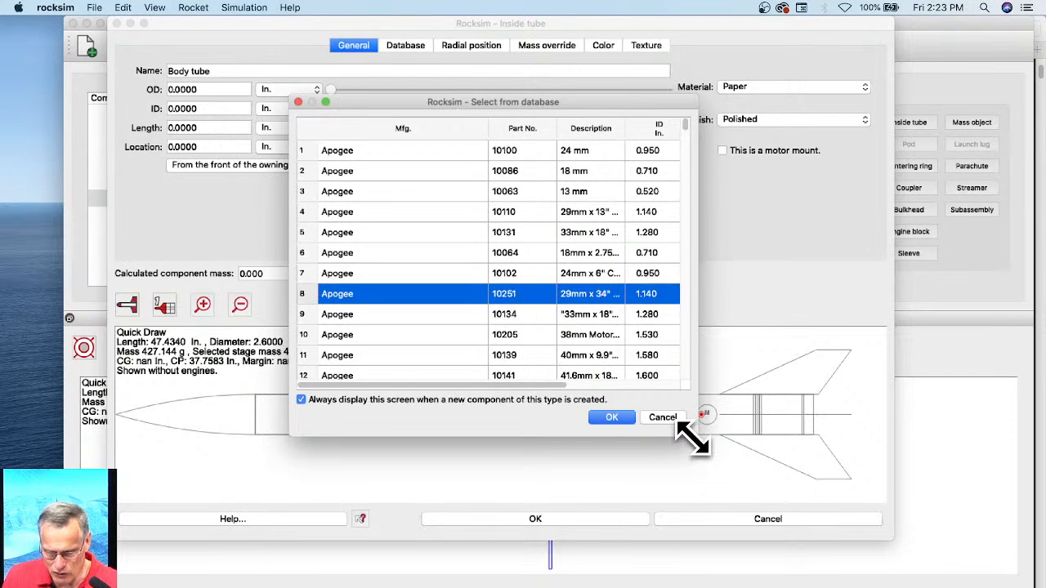
pyautogui.moveTo(693, 439); pyautogui.dragTo(872, 443)
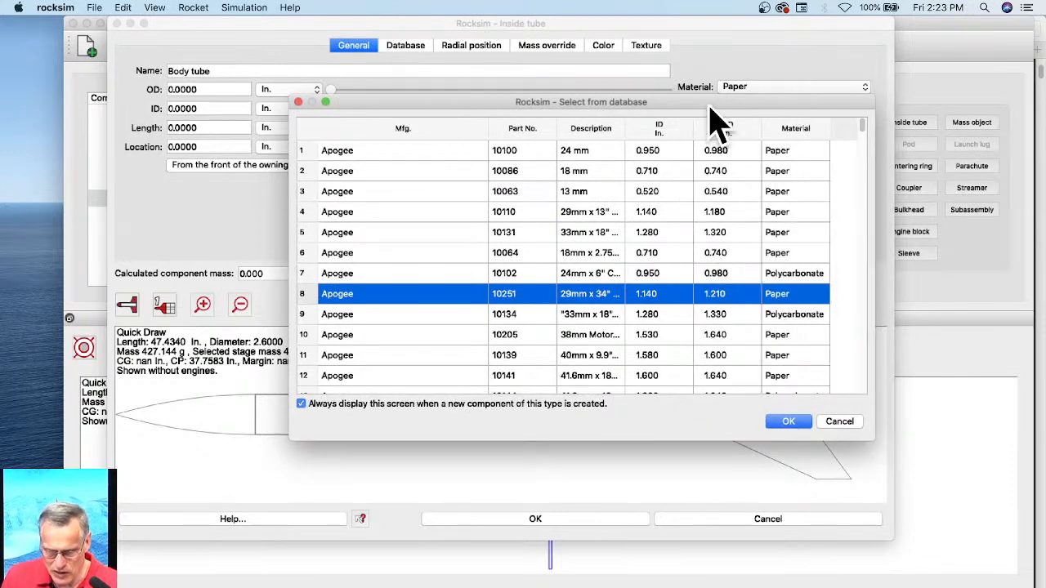
pyautogui.moveTo(709, 108); pyautogui.dragTo(615, 96)
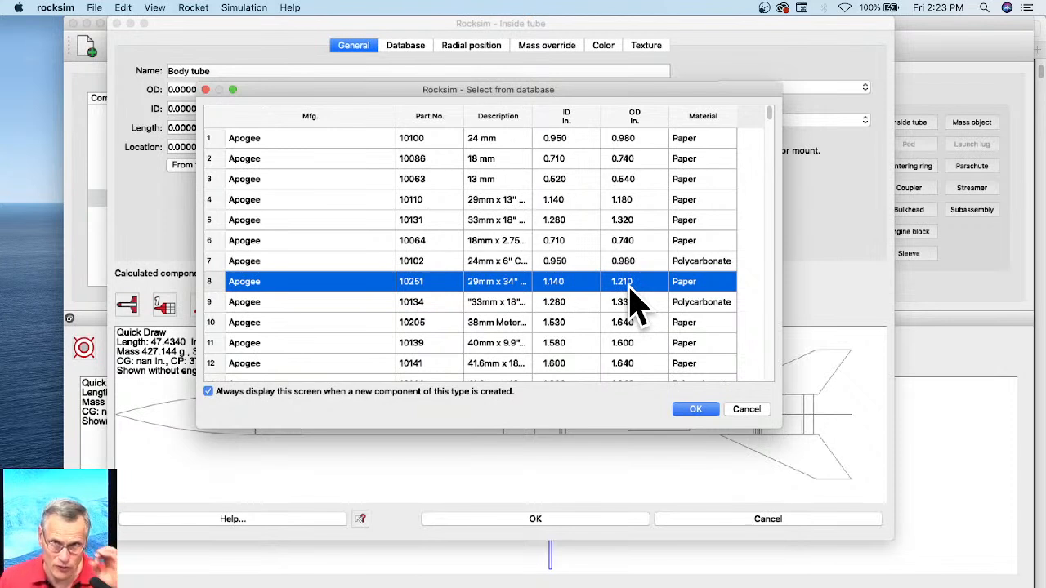
pyautogui.click(696, 411)
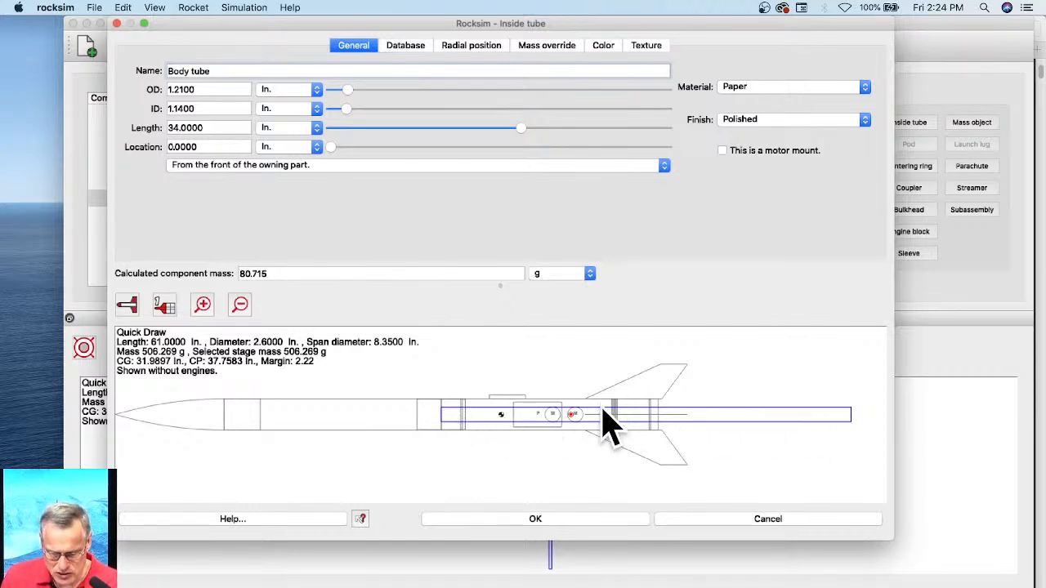
# Step: Locate the new inside tube 14.25 in. from the front of the owning part and set its length to 3.75 in
pyautogui.click(626, 407)
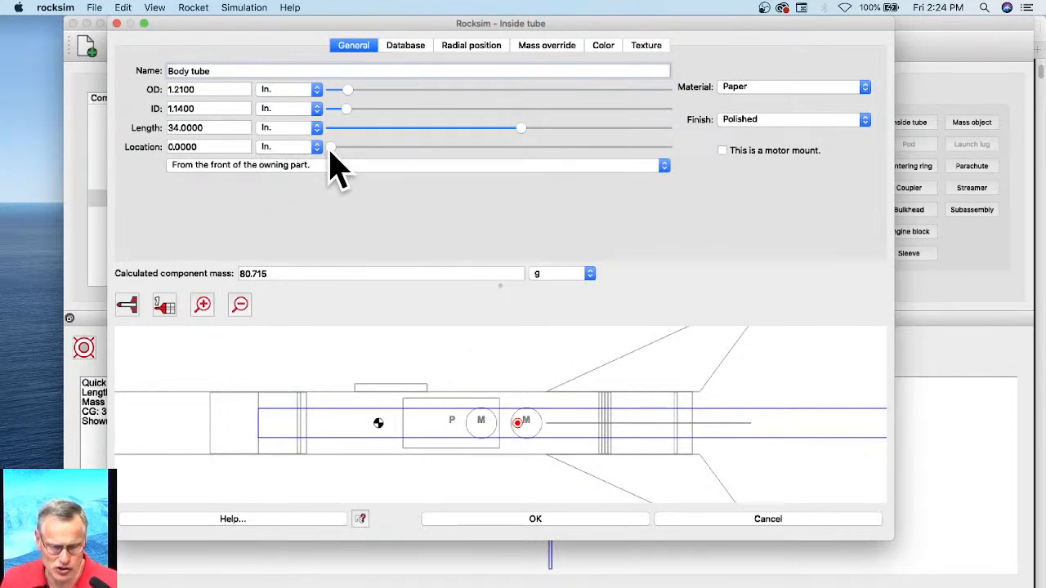
pyautogui.moveTo(330, 149); pyautogui.dragTo(597, 159)
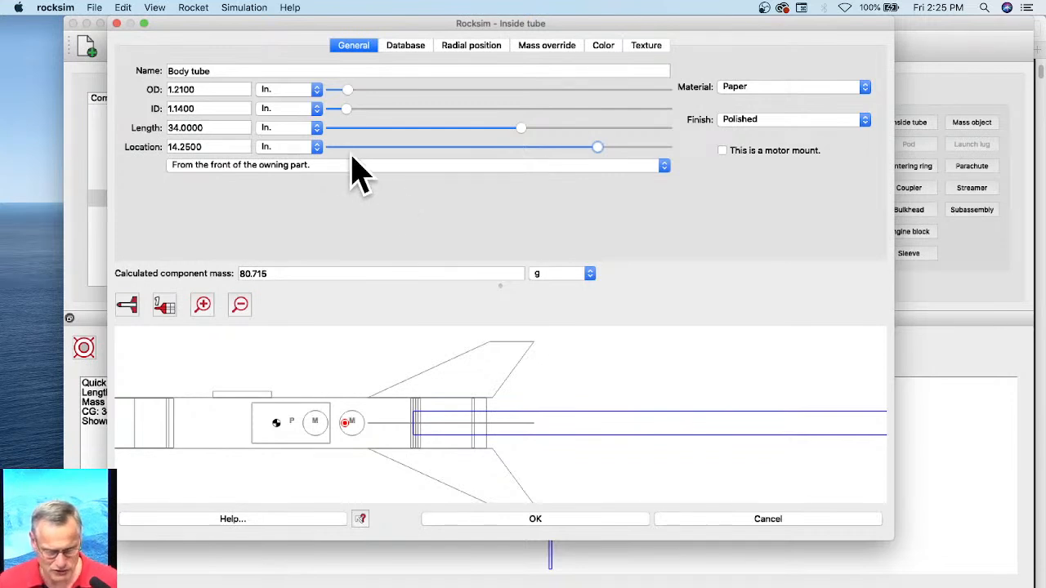
pyautogui.moveTo(228, 127); pyautogui.dragTo(164, 128)
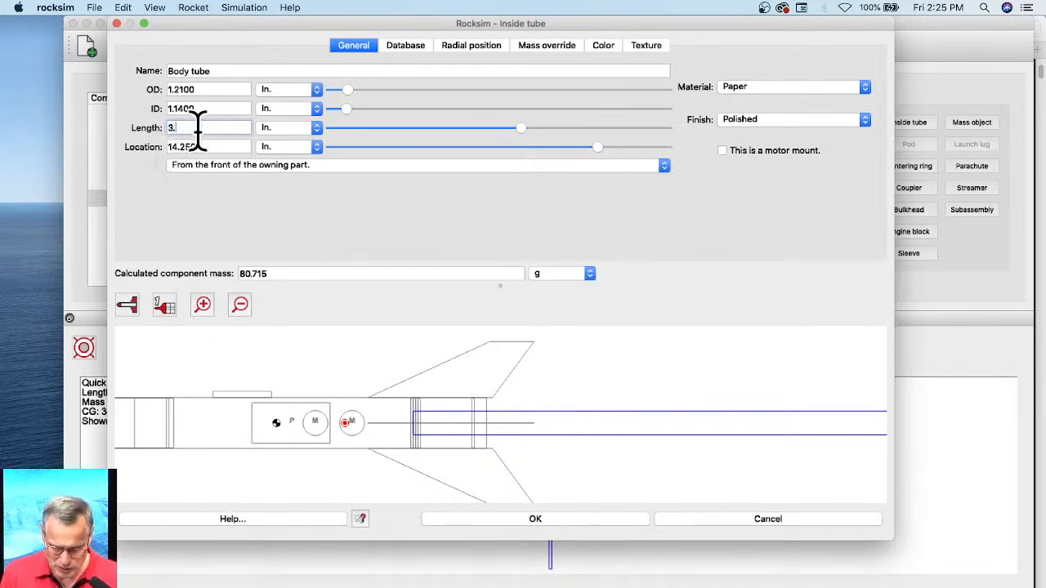
pyautogui.press('Tab')
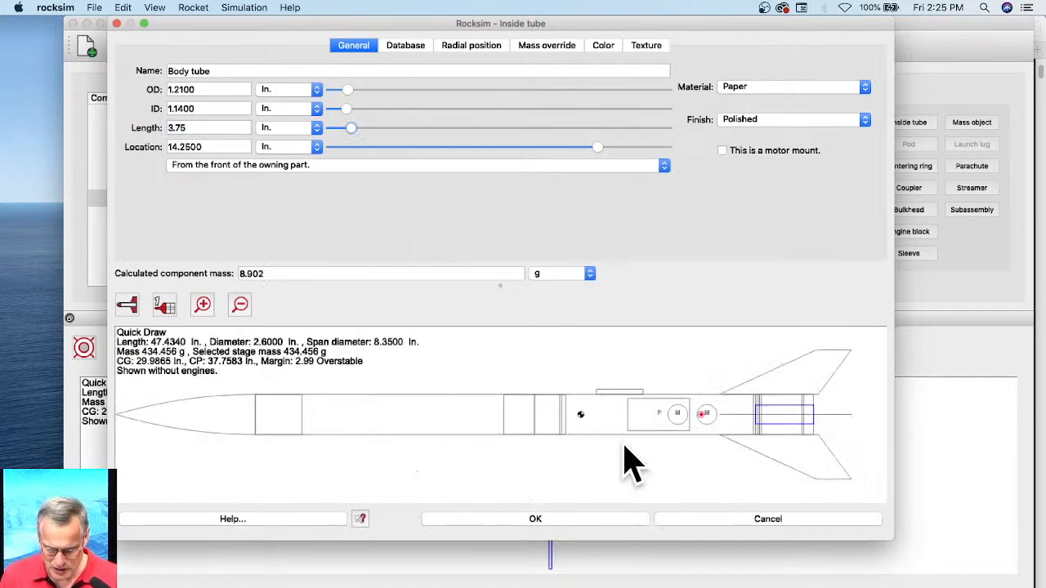
pyautogui.scroll(4, 804, 415)
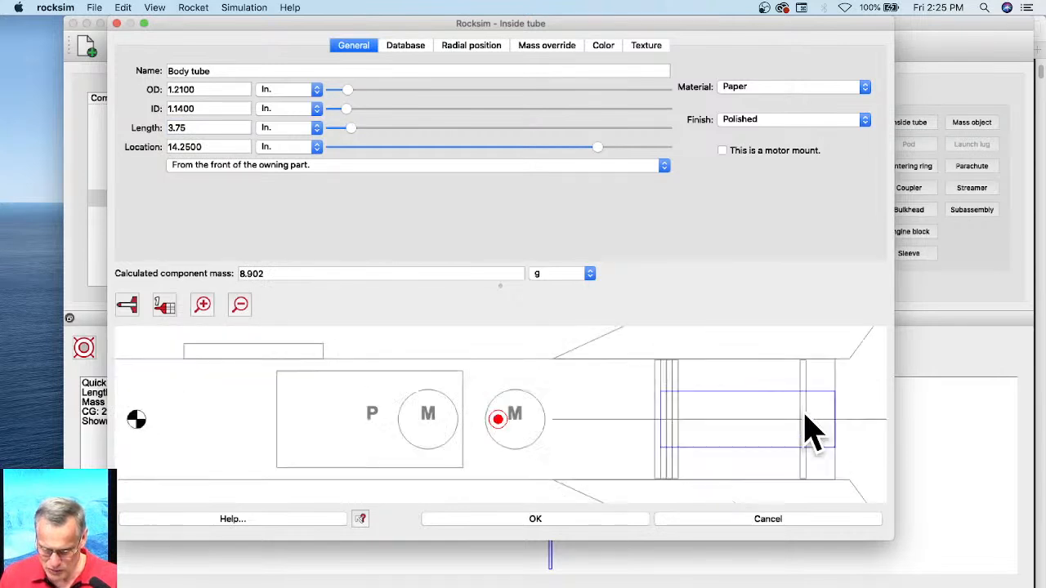
pyautogui.moveTo(785, 423); pyautogui.dragTo(626, 421)
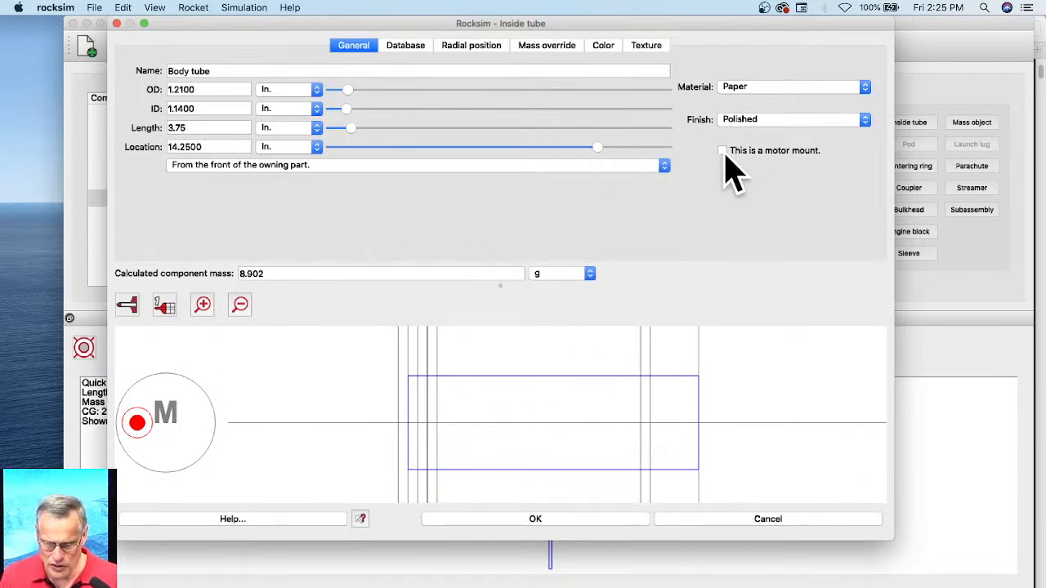
# Step: Mark the inside tube as a motor mount and set its 2D color to purple (#aa00ff)
pyautogui.click(722, 152)
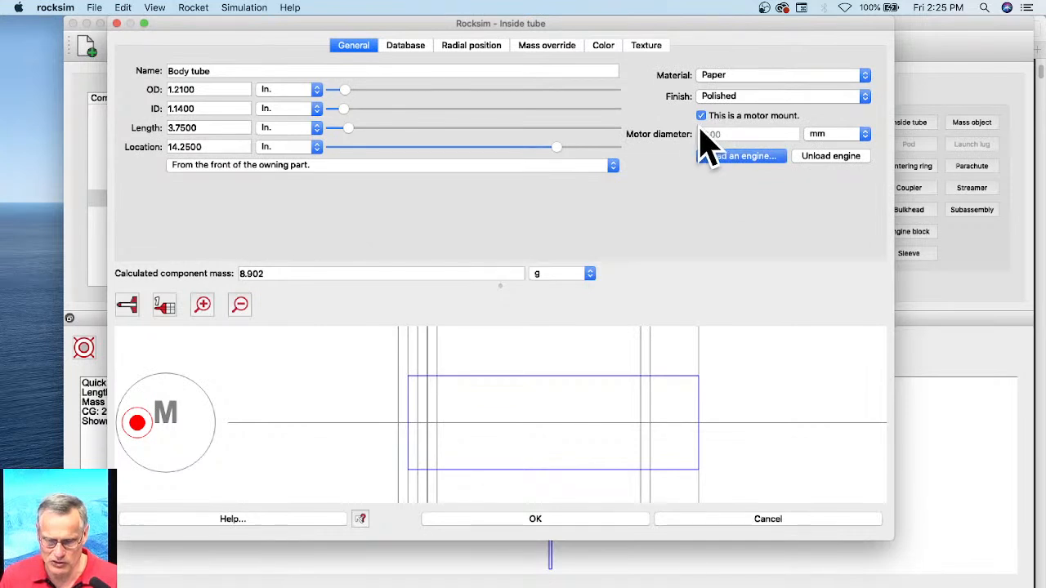
pyautogui.click(605, 46)
pyautogui.click(187, 75)
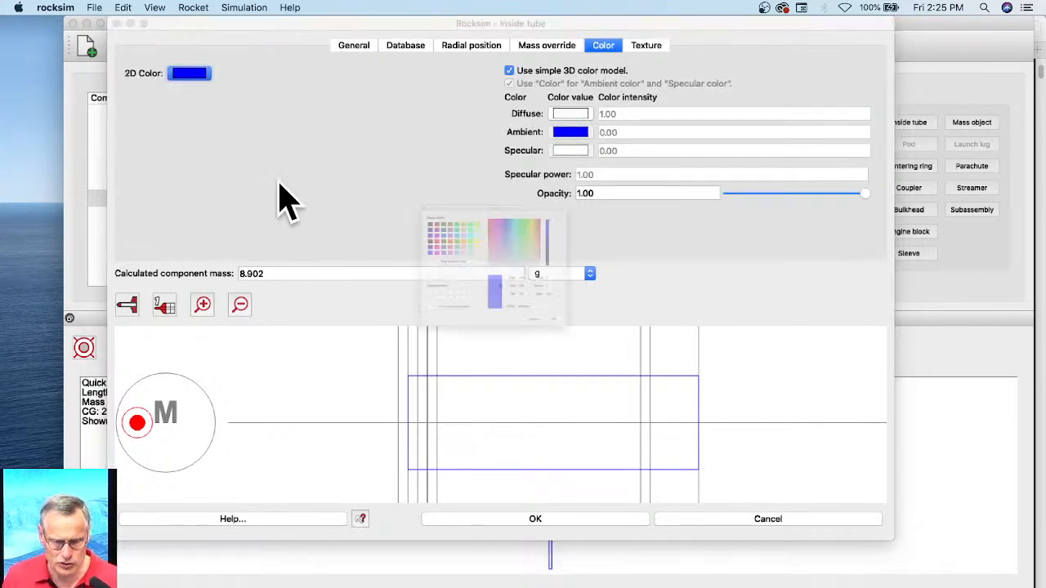
pyautogui.click(330, 180)
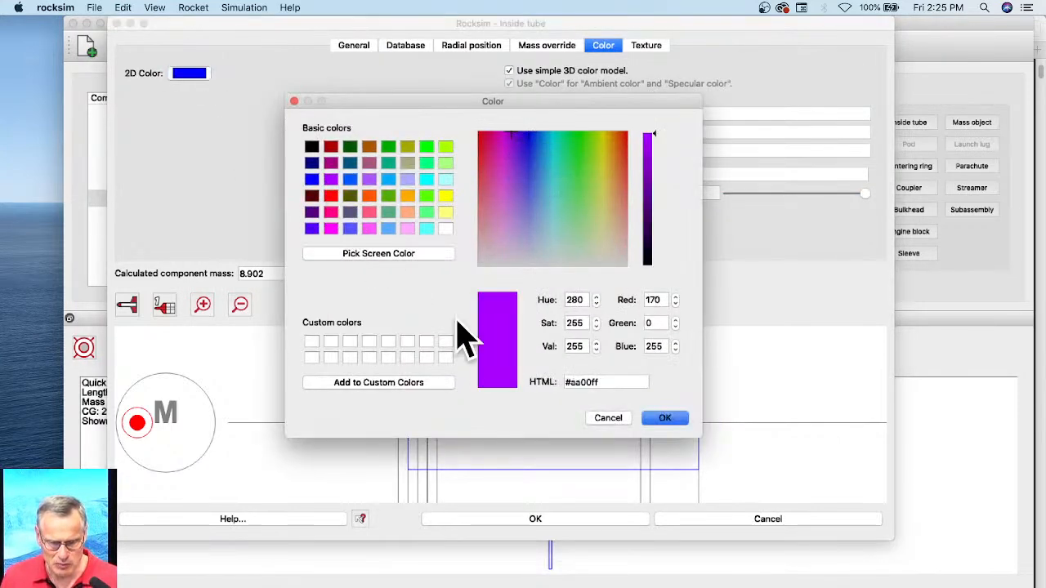
pyautogui.click(664, 418)
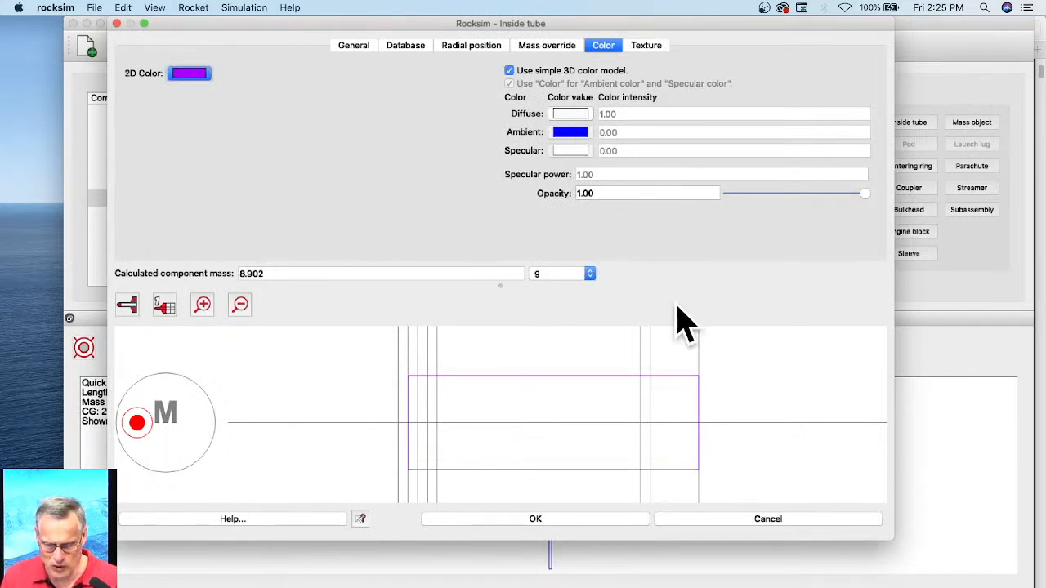
pyautogui.click(536, 520)
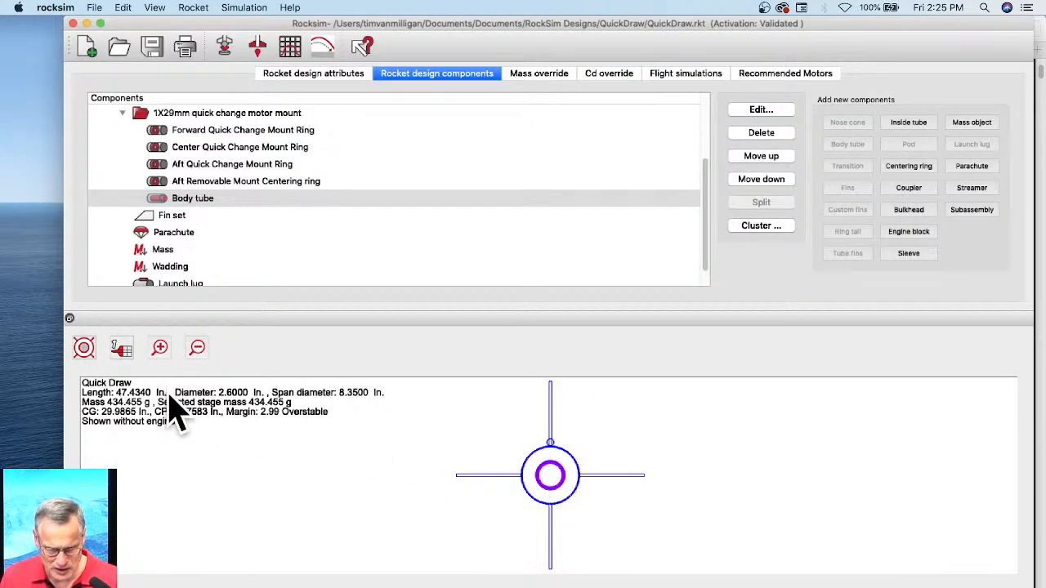
# Step: Switch the rocket drawing back to the side view
pyautogui.click(85, 350)
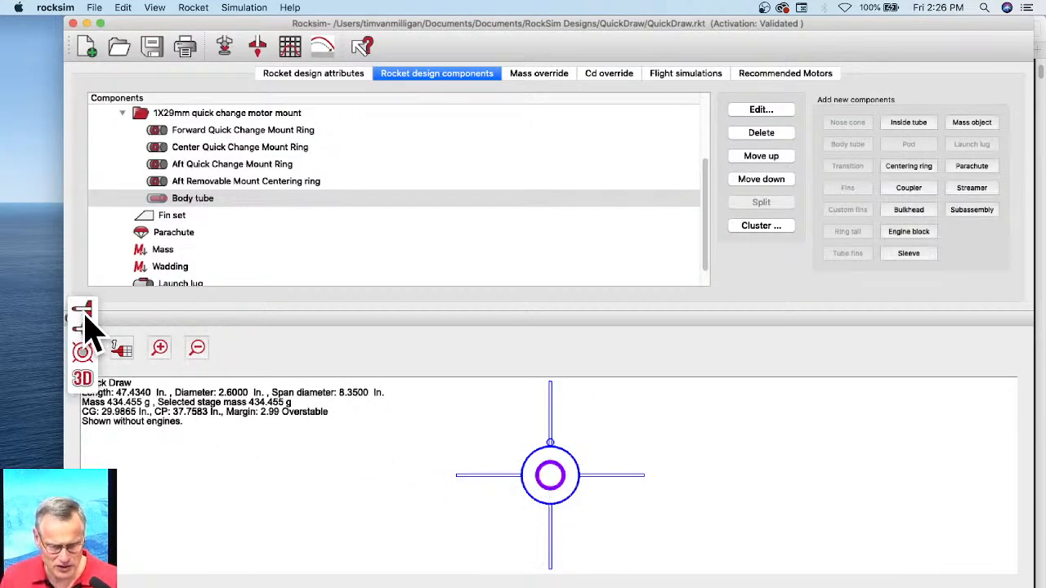
pyautogui.click(85, 316)
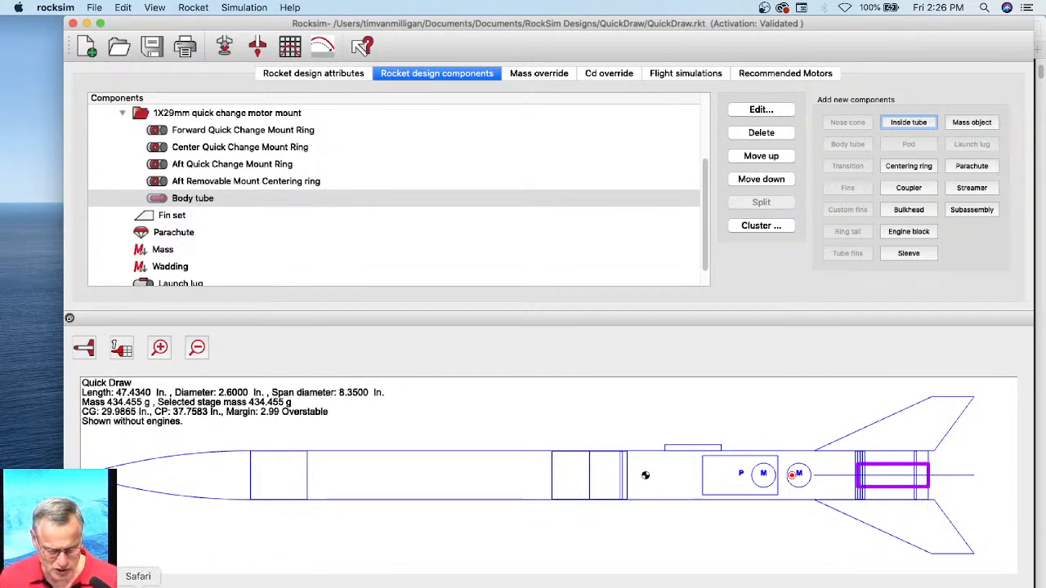
# Step: Switch to Safari and search the Apogee Components site for "quick change"
pyautogui.click(138, 586)
pyautogui.click(866, 114)
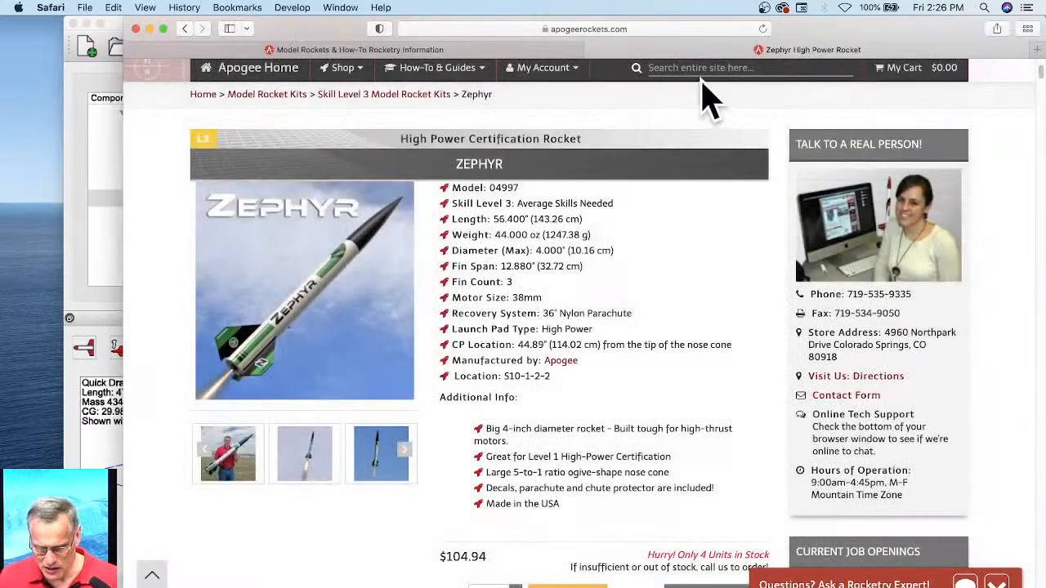
pyautogui.scroll(3, 708, 98)
pyautogui.click(657, 194)
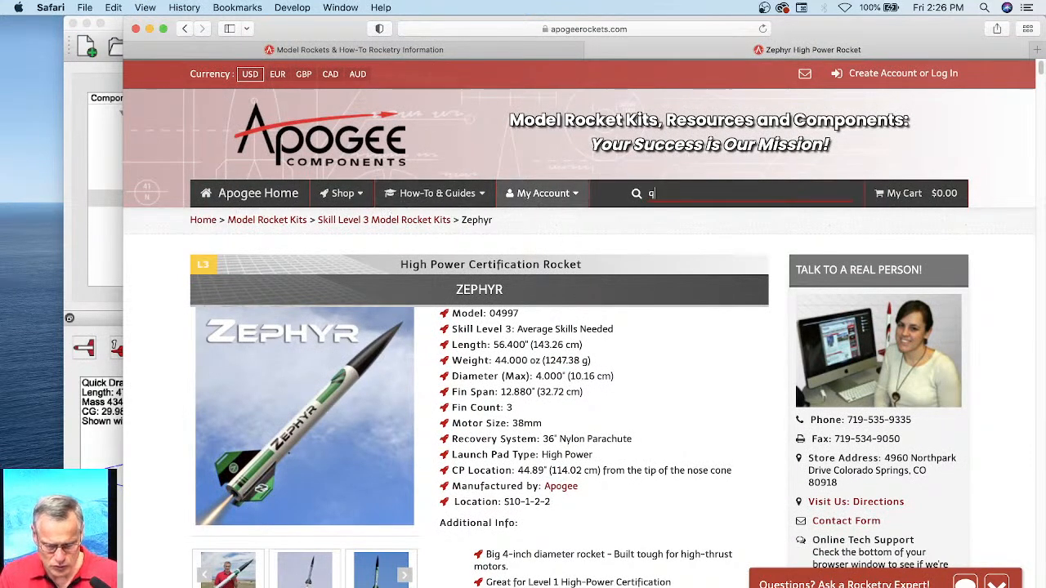
pyautogui.write('quc')
pyautogui.press('BackSpace')
pyautogui.write('ick')
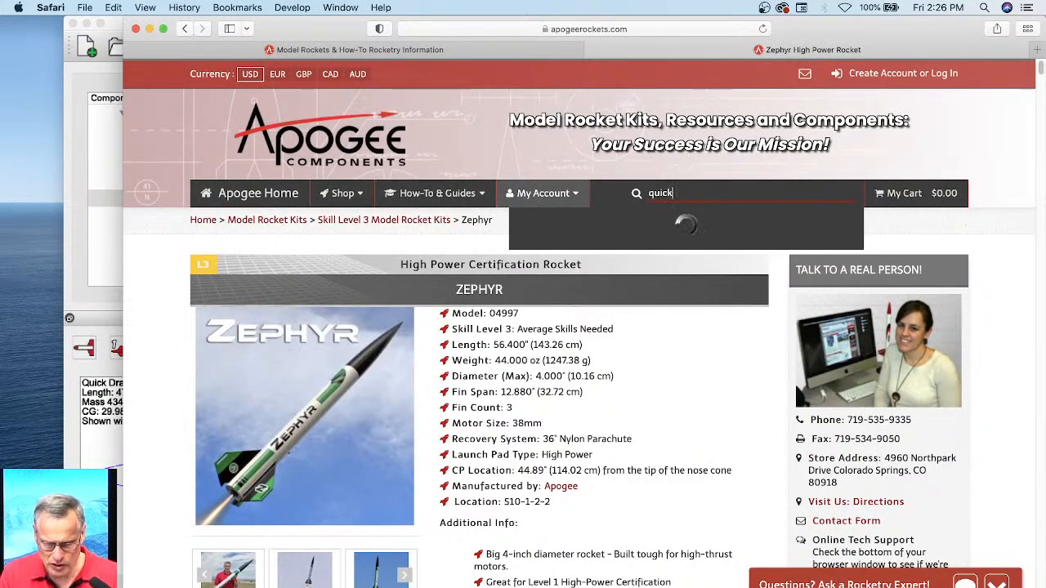
pyautogui.write(' chang')
pyautogui.press('BackSpace')
pyautogui.write('nge')
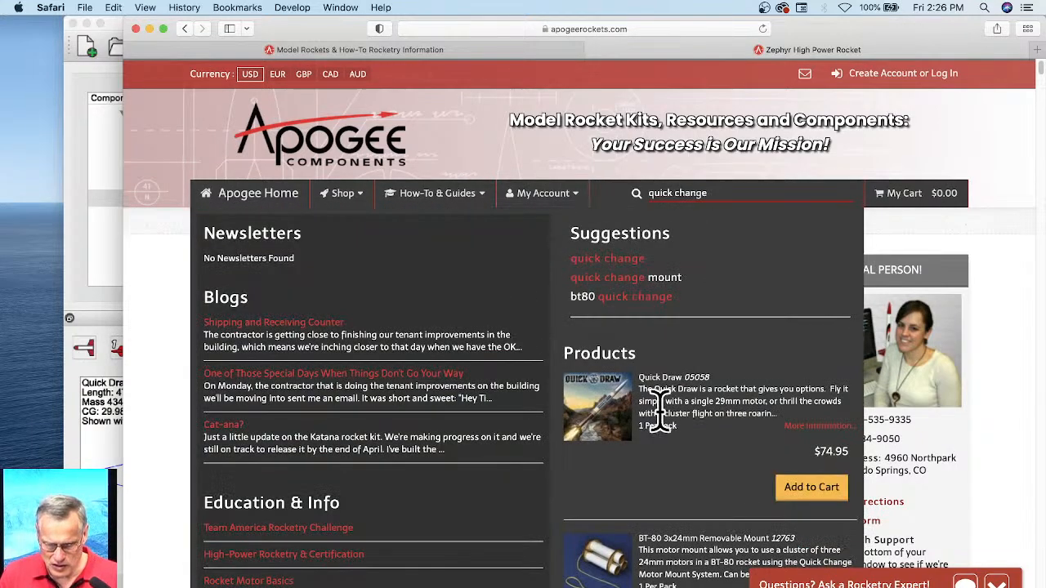
pyautogui.scroll(-8, 664, 425)
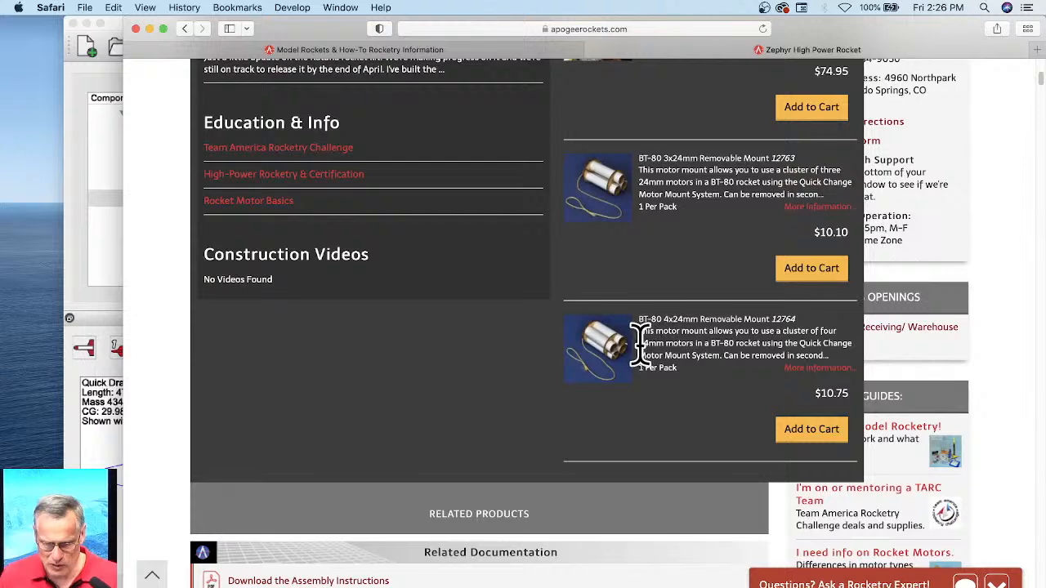
# Step: Open the BT-80 1x29mm Removable Mount product page by way of the Quick Change Removable Motor Mounts category
pyautogui.click(621, 216)
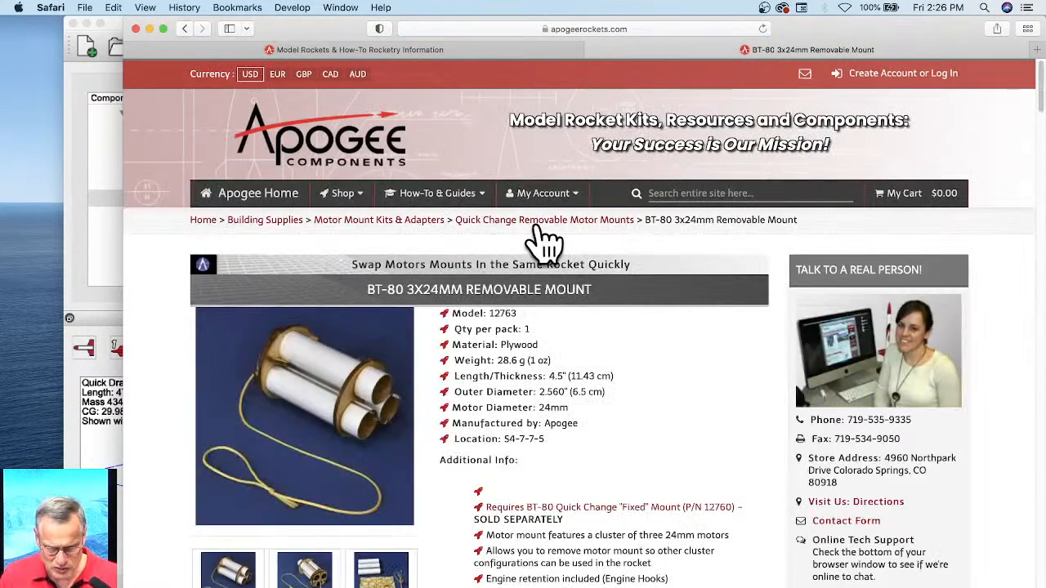
pyautogui.click(577, 223)
pyautogui.scroll(-5, 453, 384)
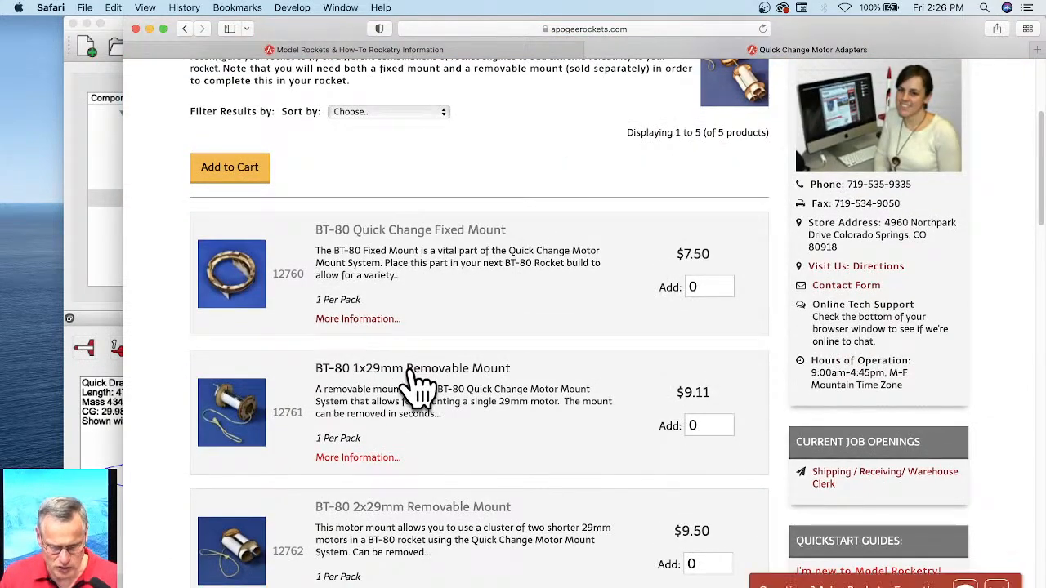
pyautogui.click(413, 374)
pyautogui.scroll(-2, 498, 351)
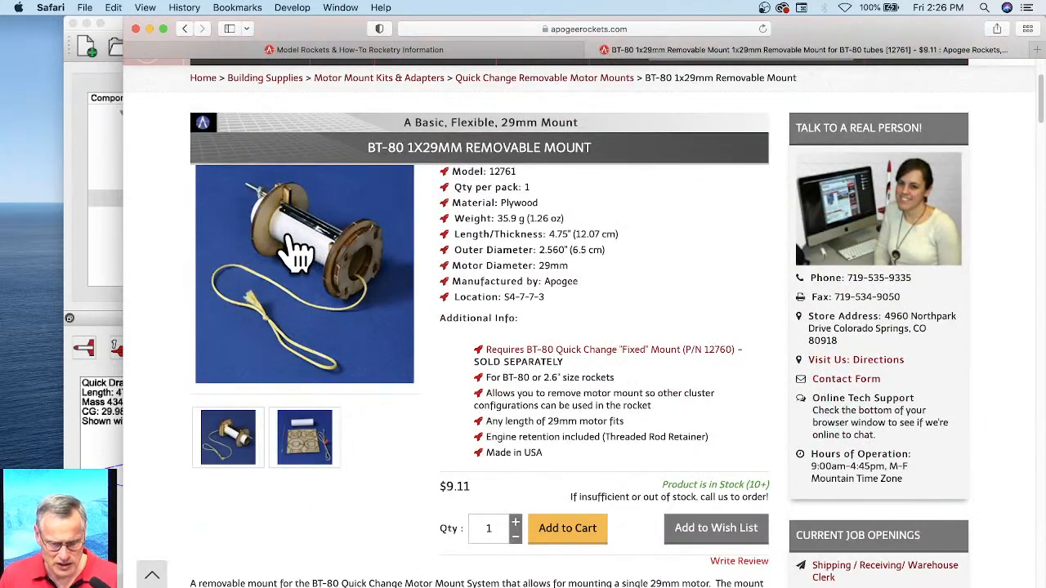
# Step: Examine the enlarged product photos of the BT-80 1x29mm Removable Mount for its rings, tube and motor retention hardware
pyautogui.click(390, 293)
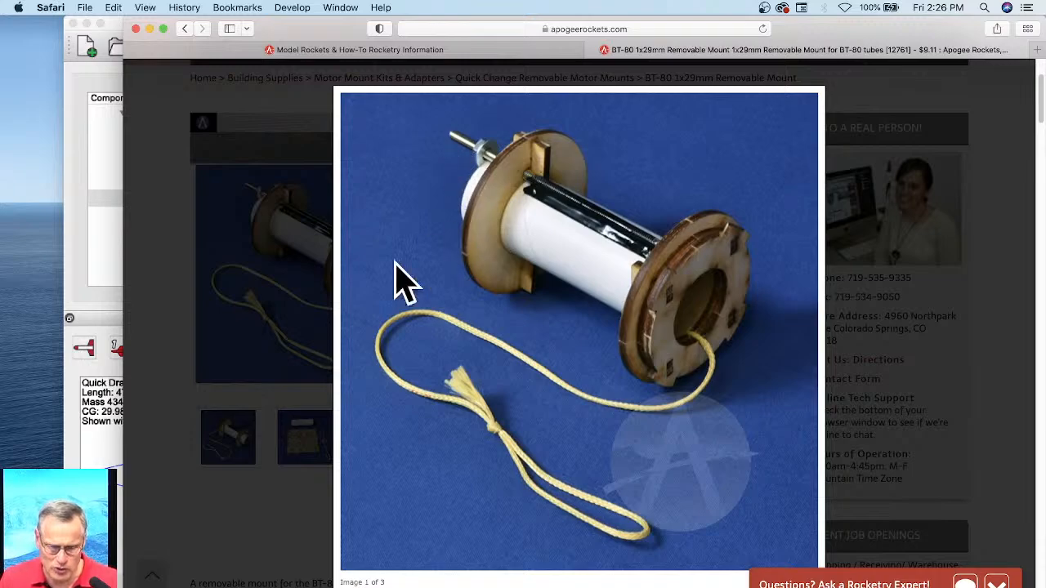
pyautogui.click(233, 462)
pyautogui.click(233, 456)
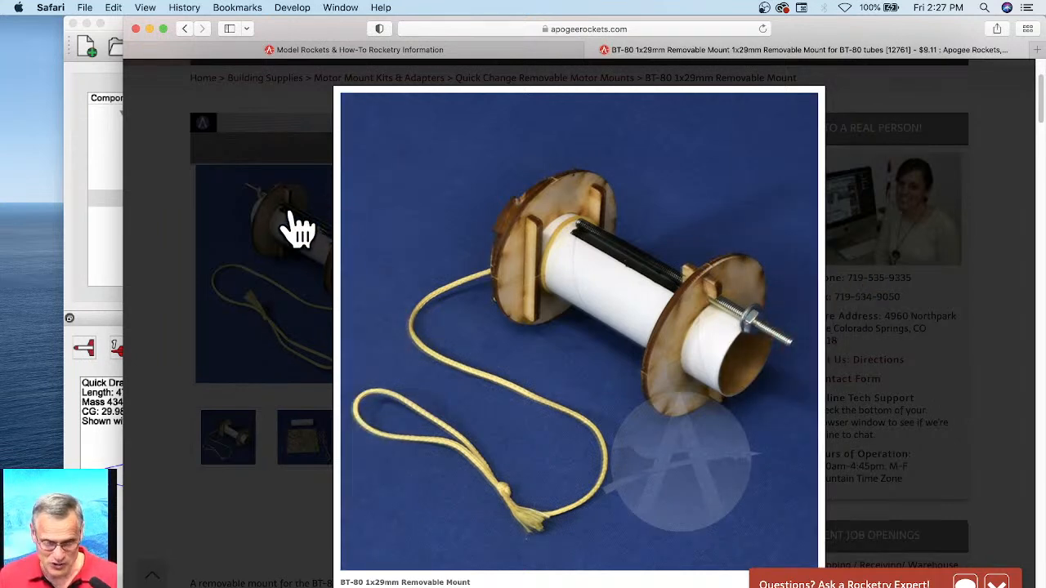
pyautogui.click(102, 184)
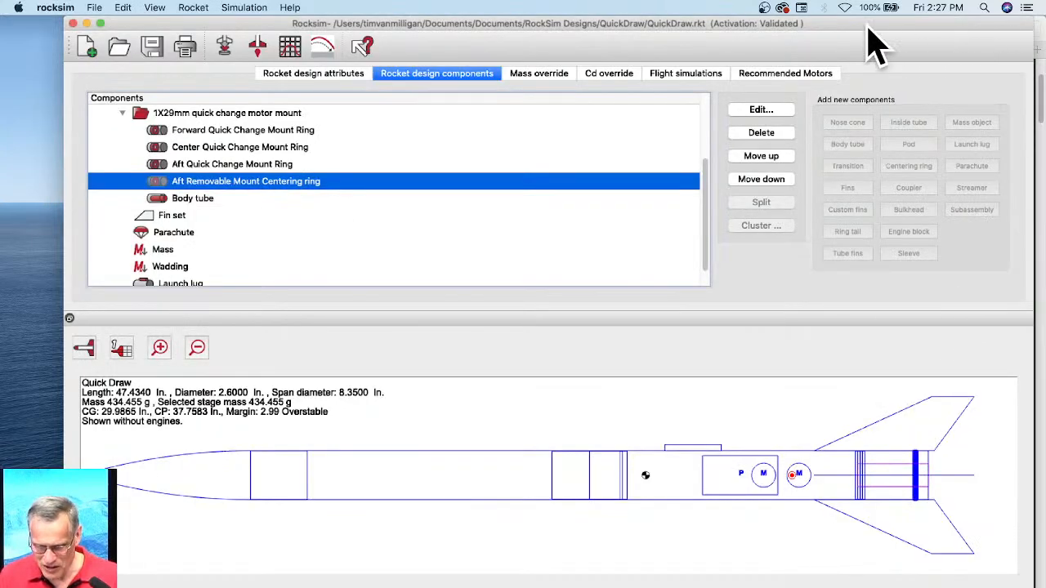
pyautogui.click(1040, 519)
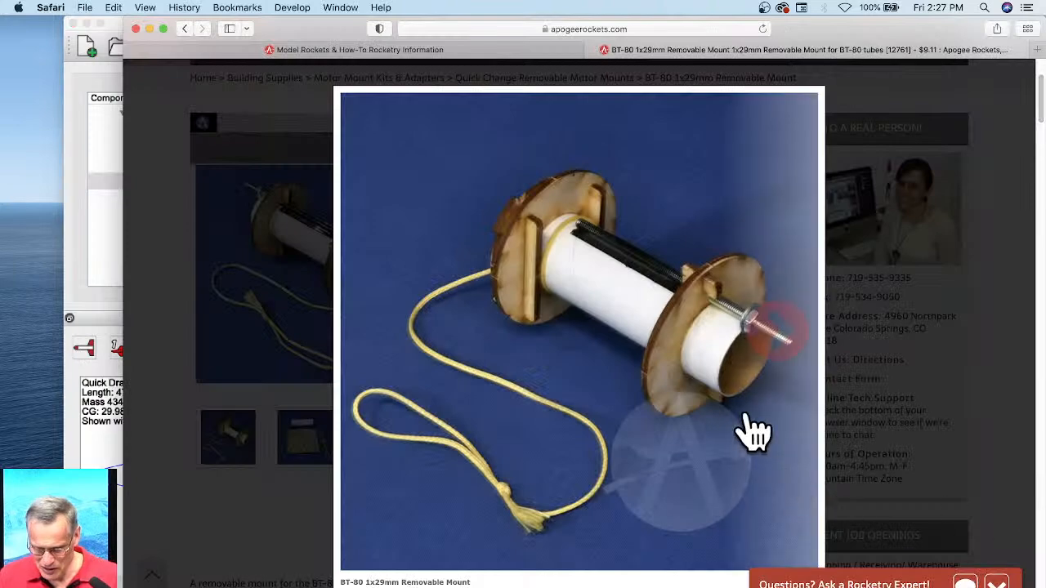
pyautogui.click(263, 374)
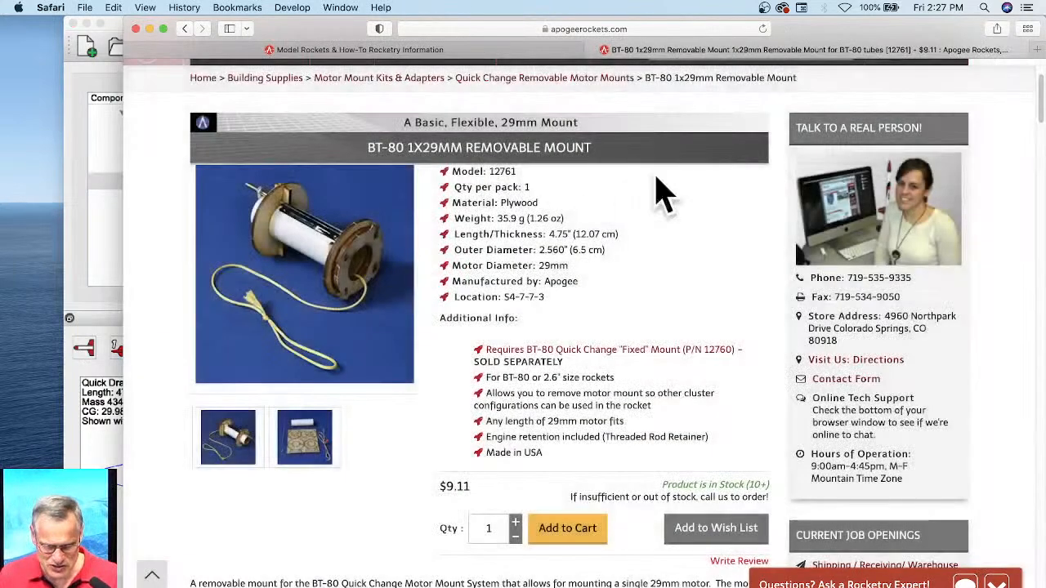
# Step: Search the Apogee site for "threaded rod" and look up the weight of the Threaded Rod Motor Retainer System
pyautogui.scroll(1, 708, 180)
pyautogui.click(678, 97)
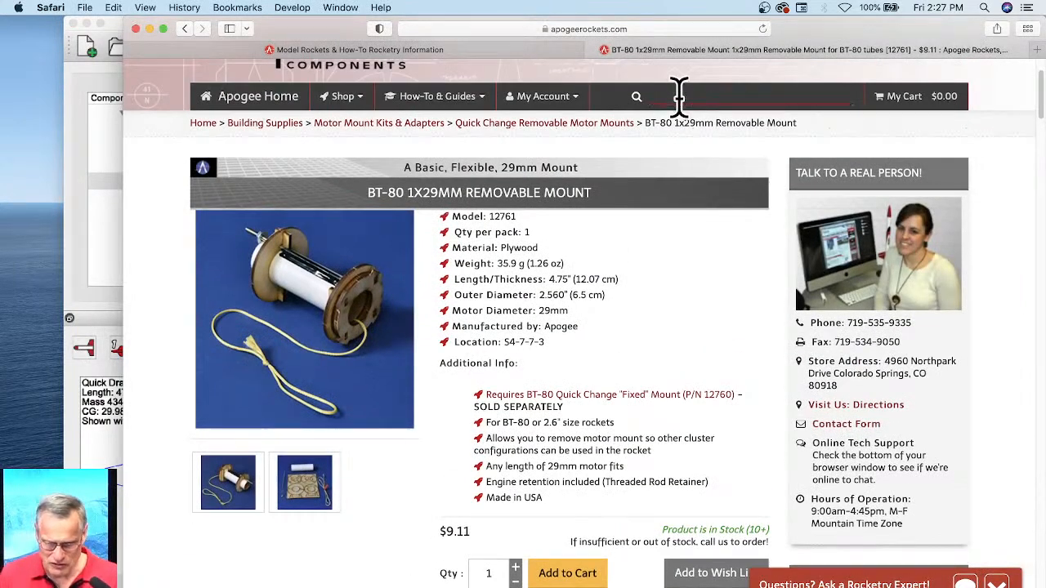
pyautogui.write('thre')
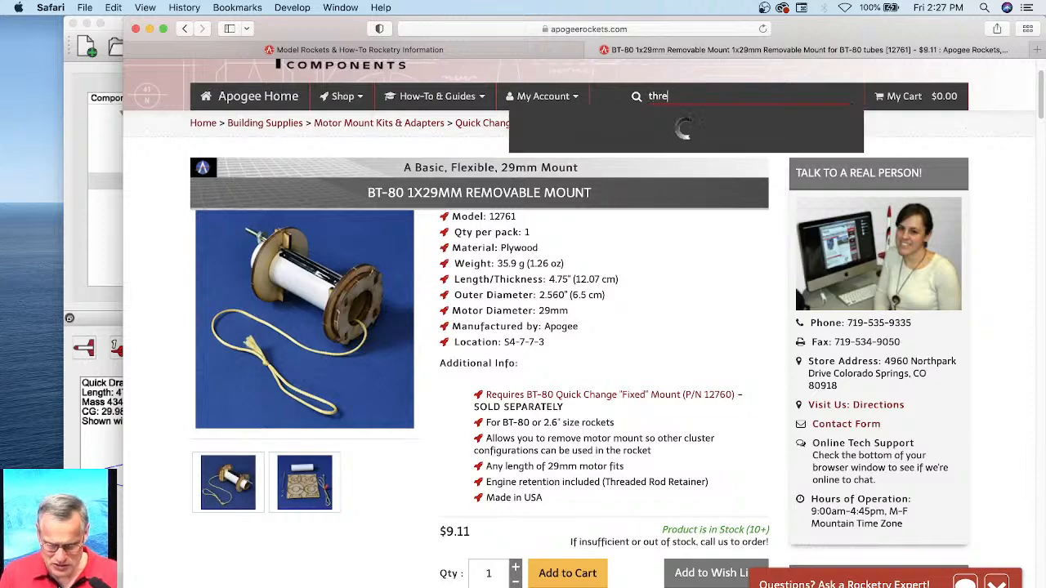
pyautogui.write('aded ro')
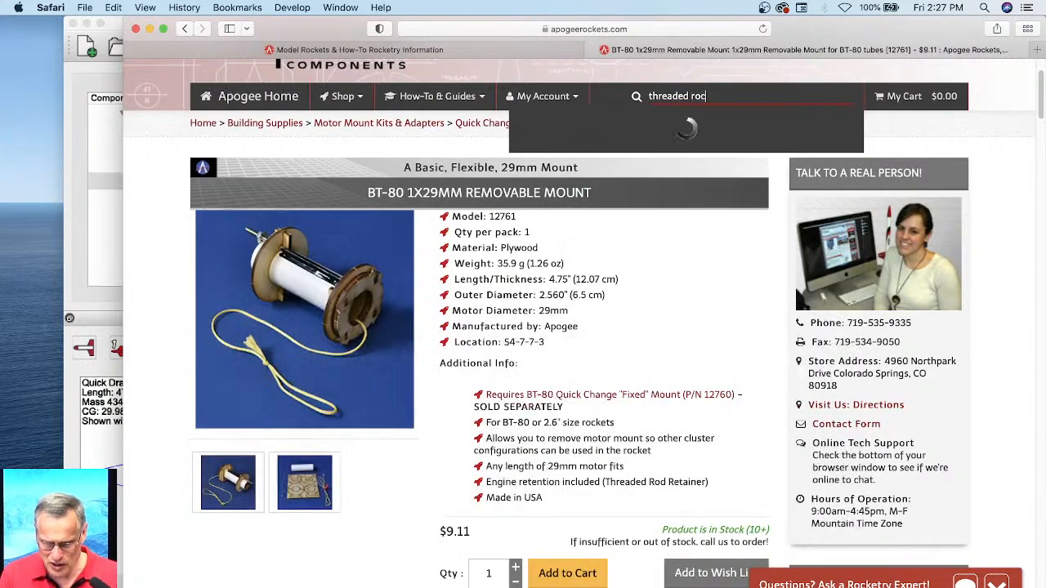
pyautogui.write('d')
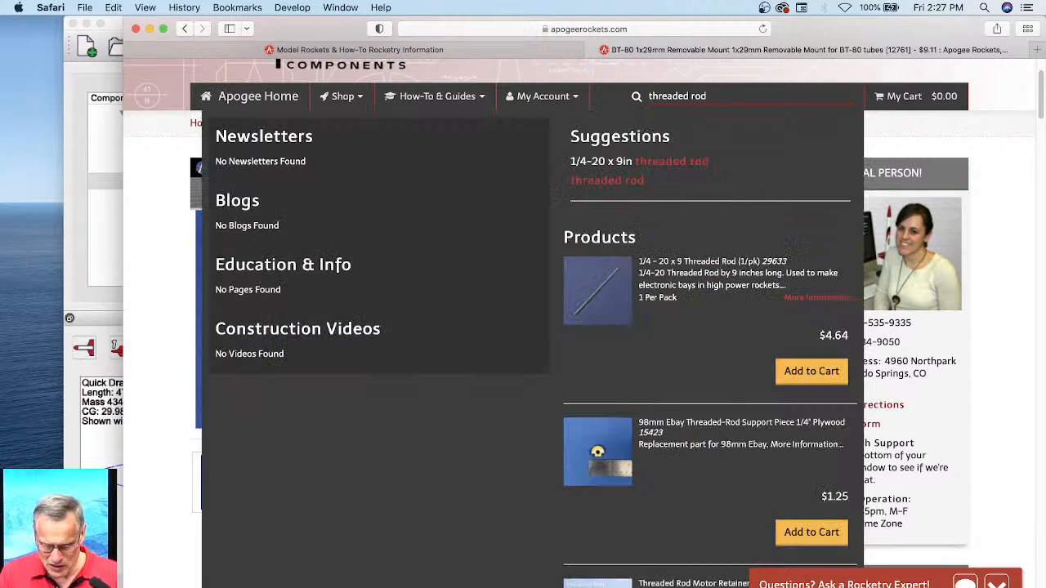
pyautogui.scroll(-3, 707, 245)
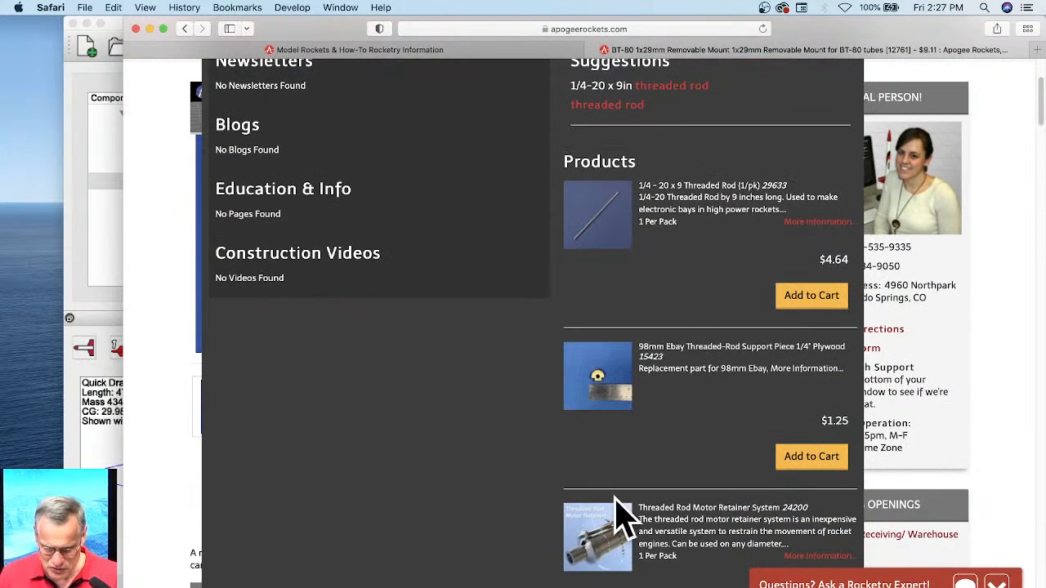
pyautogui.click(592, 519)
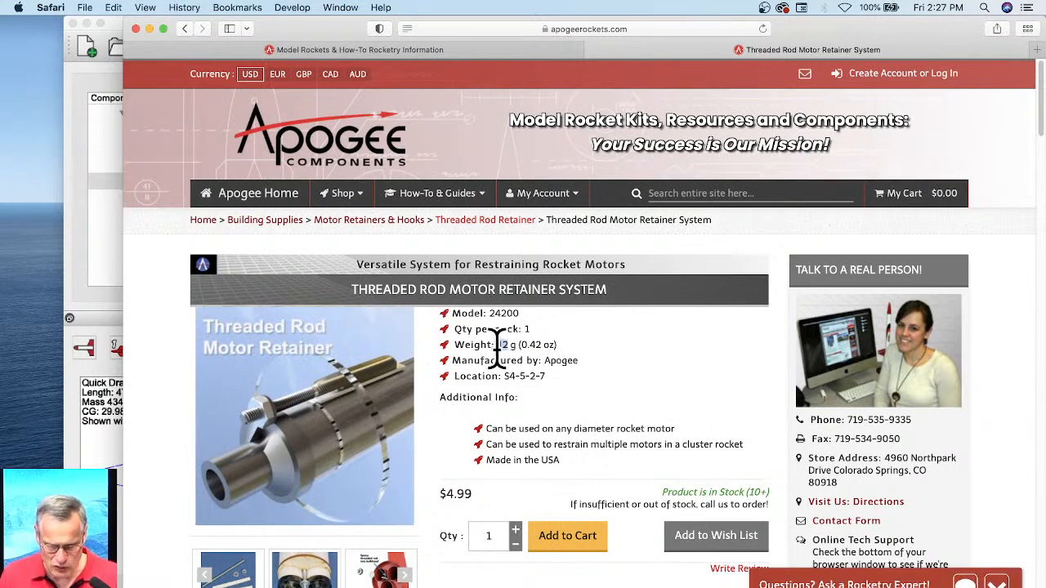
# Step: Switch back to RockSim and add a custom 12 g mass object to the 1X29mm quick change motor mount subassembly
pyautogui.click(102, 273)
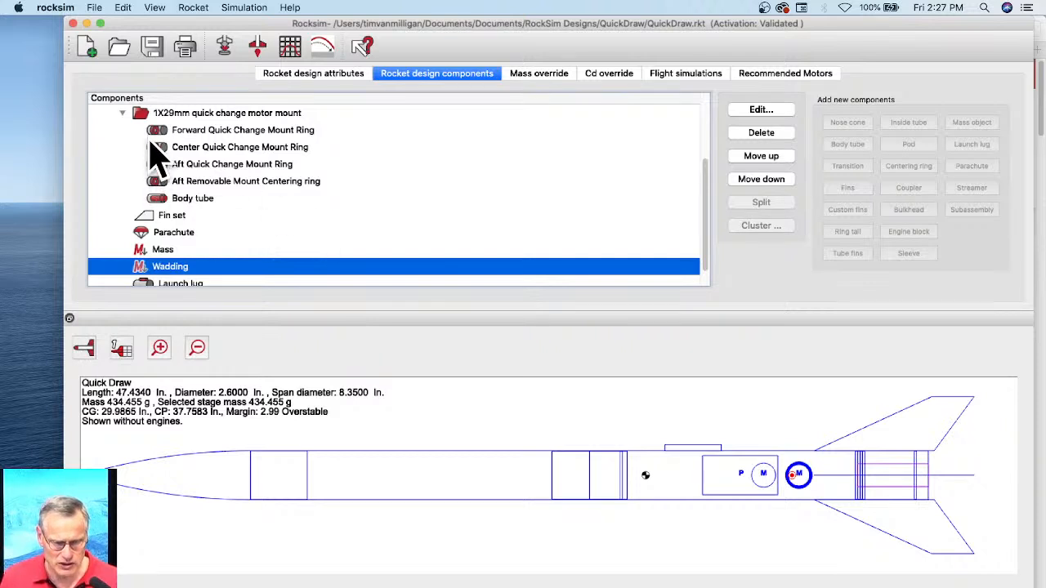
pyautogui.click(152, 115)
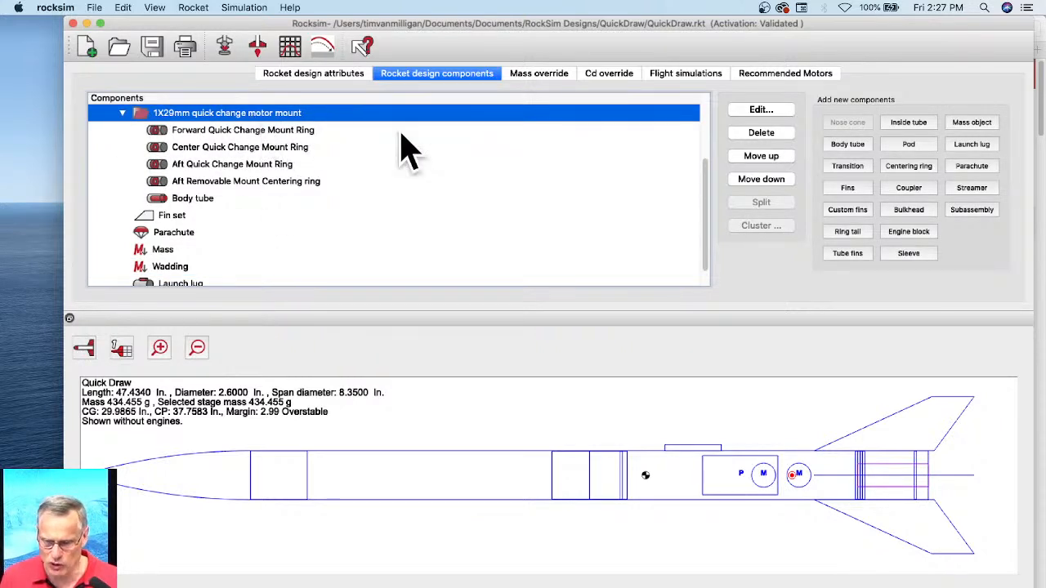
pyautogui.click(971, 125)
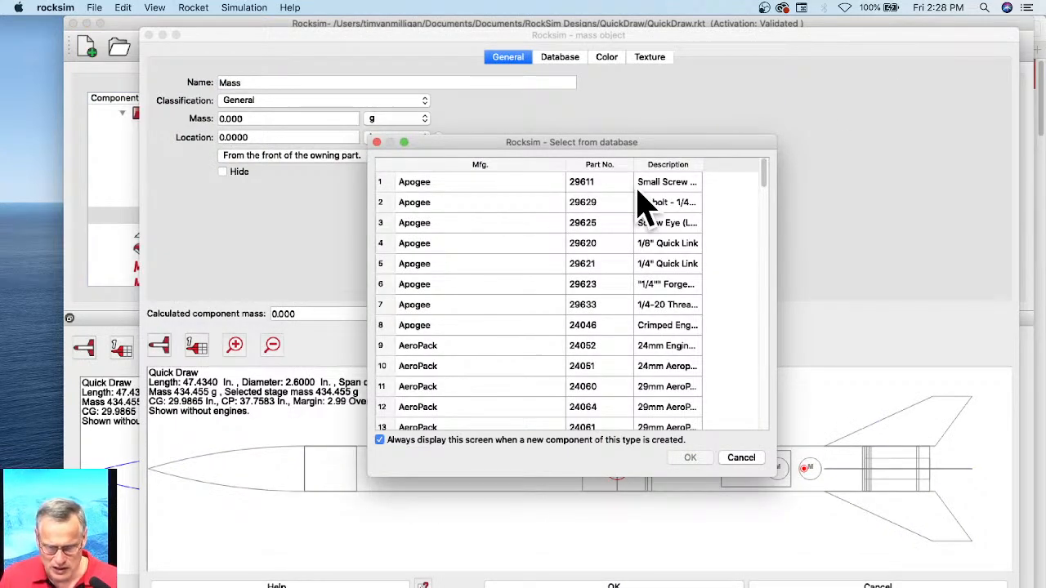
pyautogui.click(741, 458)
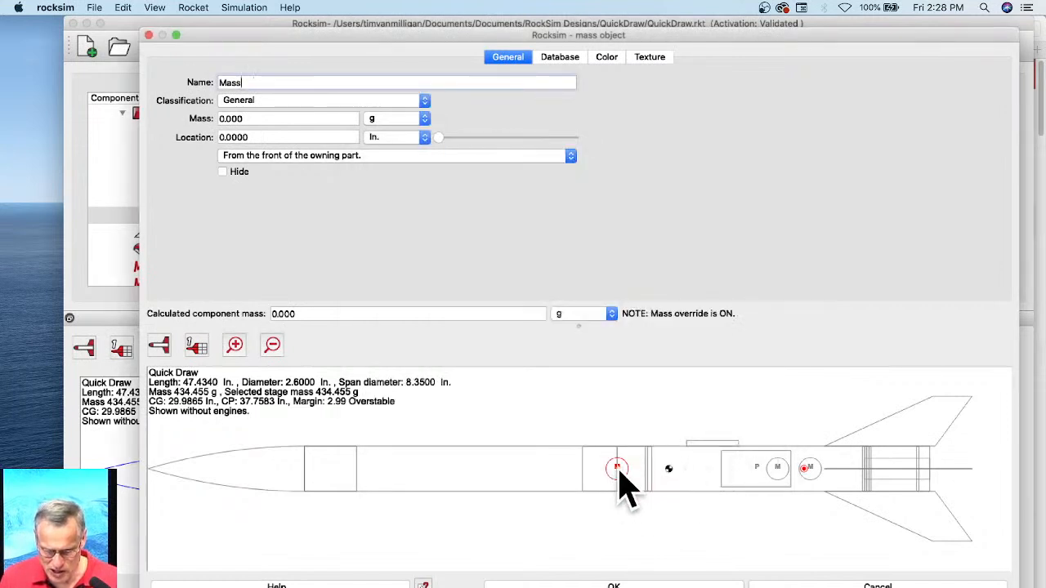
pyautogui.press('Tab')
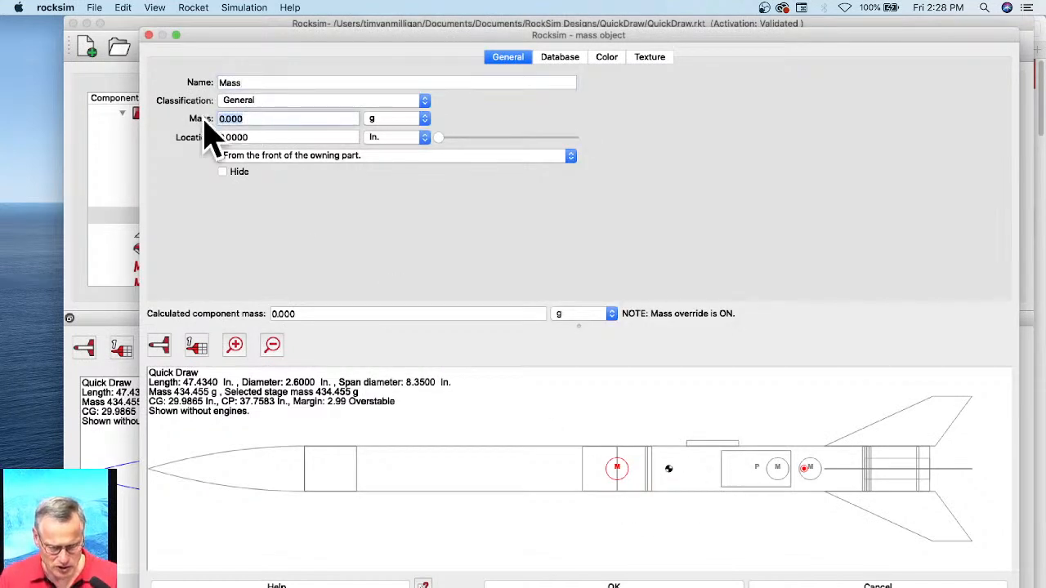
pyautogui.press('Tab')
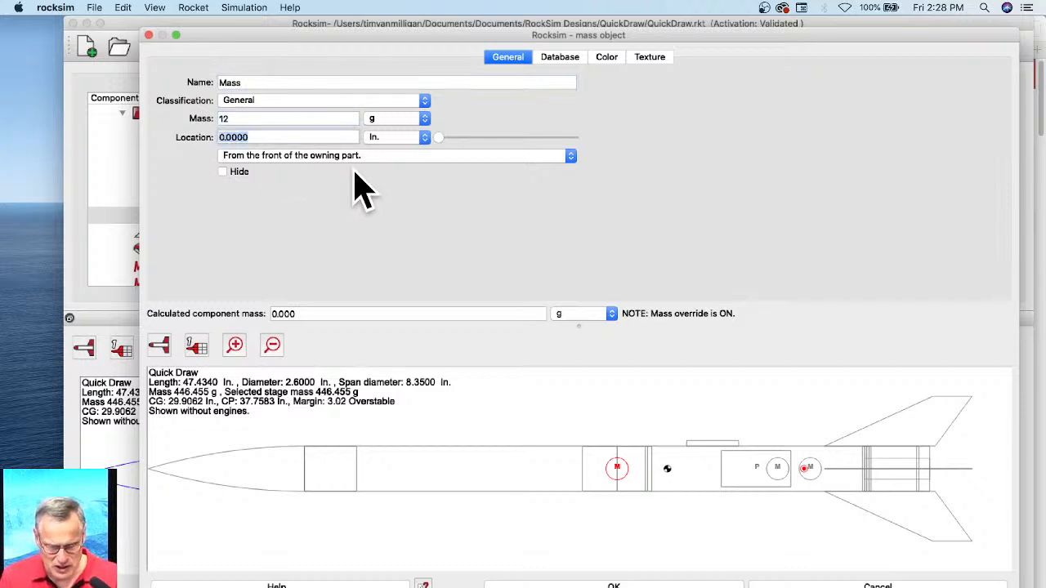
# Step: Locate the new mass object 17 in. from the front of the owning part and name it "Threaded Rod Retainer"
pyautogui.moveTo(438, 139); pyautogui.dragTo(567, 152)
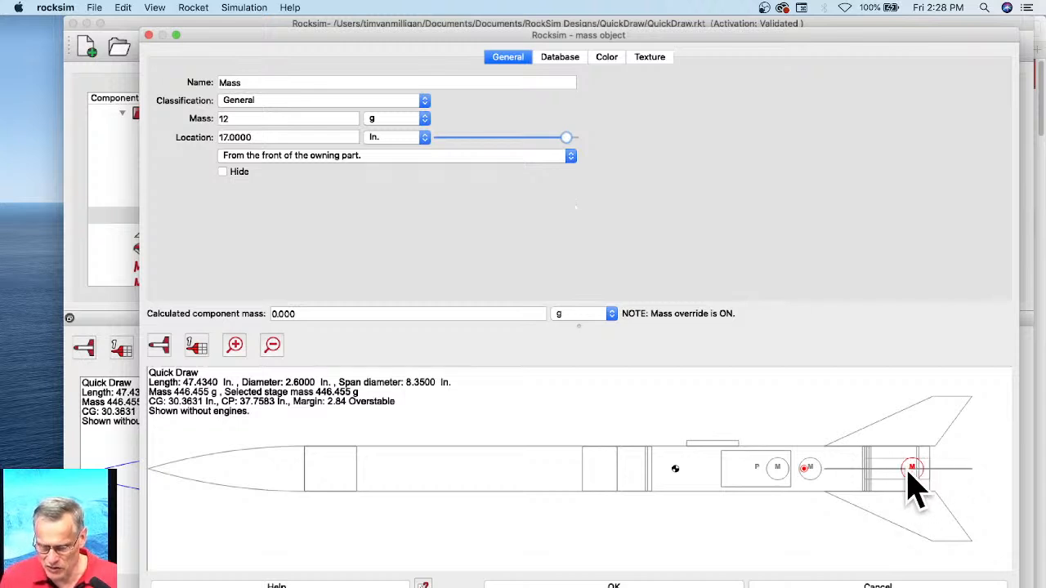
pyautogui.moveTo(268, 83); pyautogui.dragTo(209, 72)
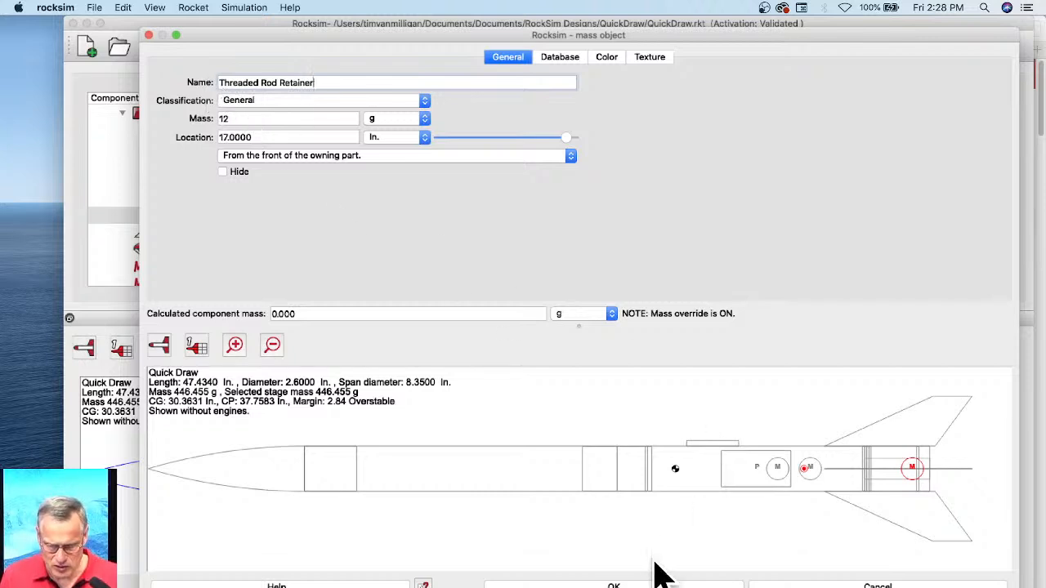
pyautogui.click(710, 585)
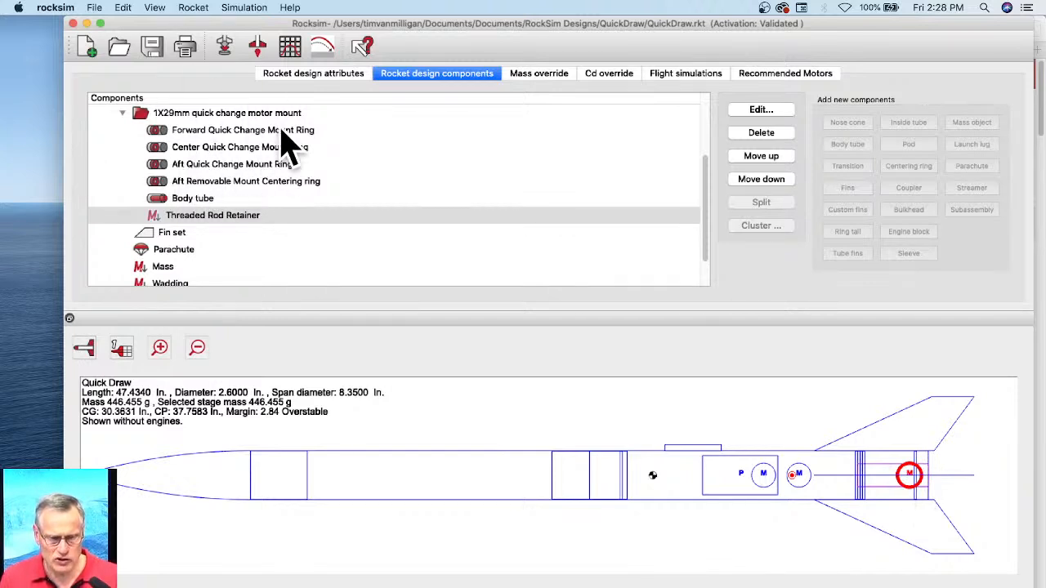
# Step: Enter "1X29mm quick change motor mount" as the file name in the motor mount subassembly's properties
pyautogui.click(174, 115)
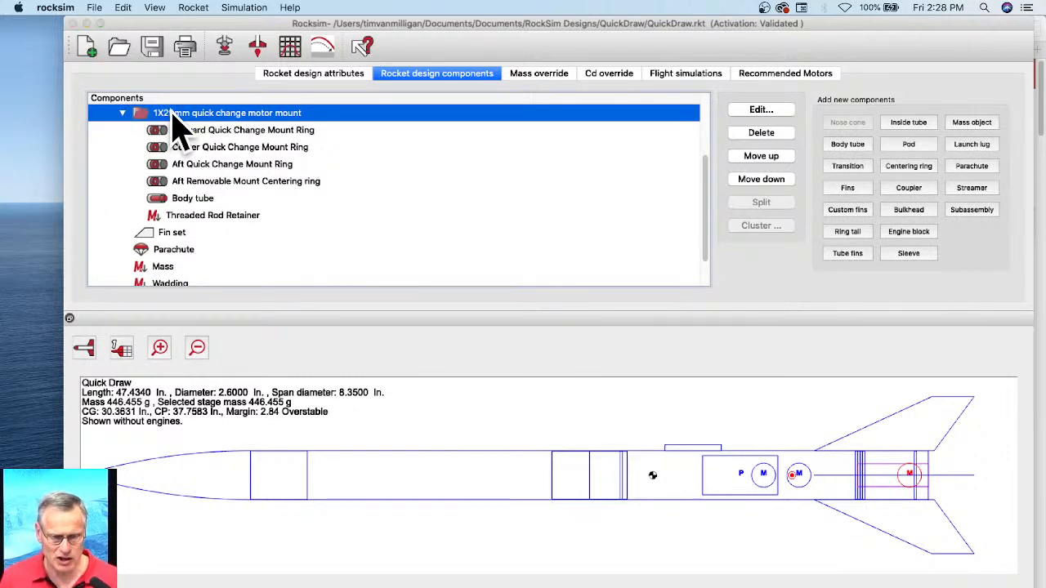
pyautogui.doubleClick(172, 115)
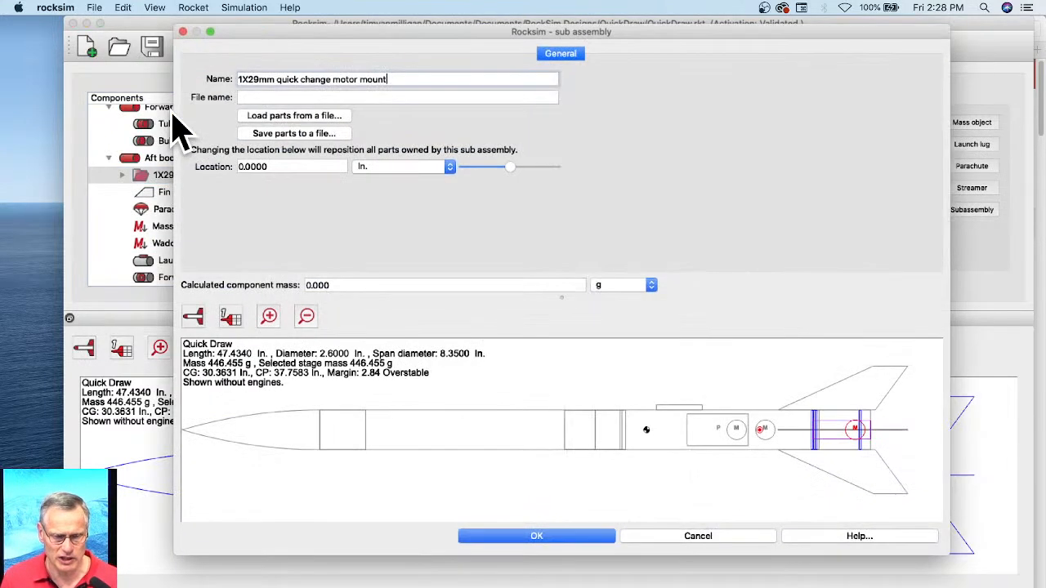
pyautogui.click(261, 98)
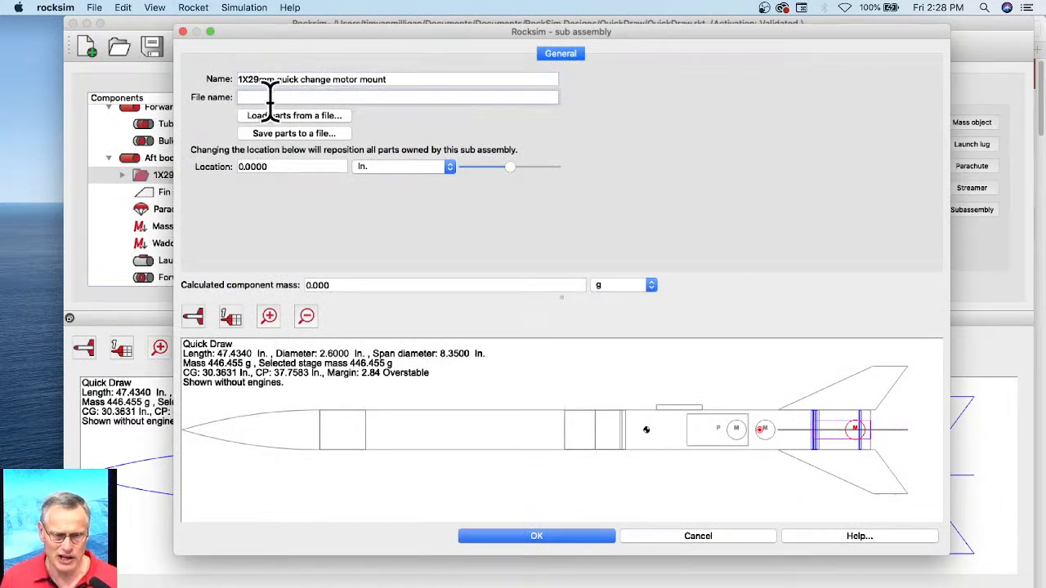
pyautogui.moveTo(388, 77); pyautogui.dragTo(234, 78)
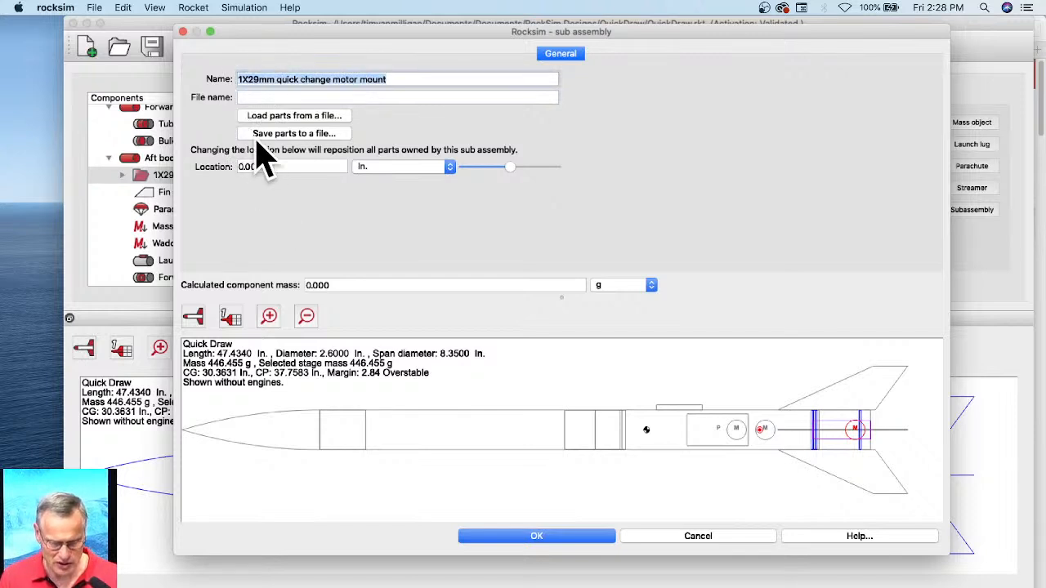
pyautogui.click(254, 98)
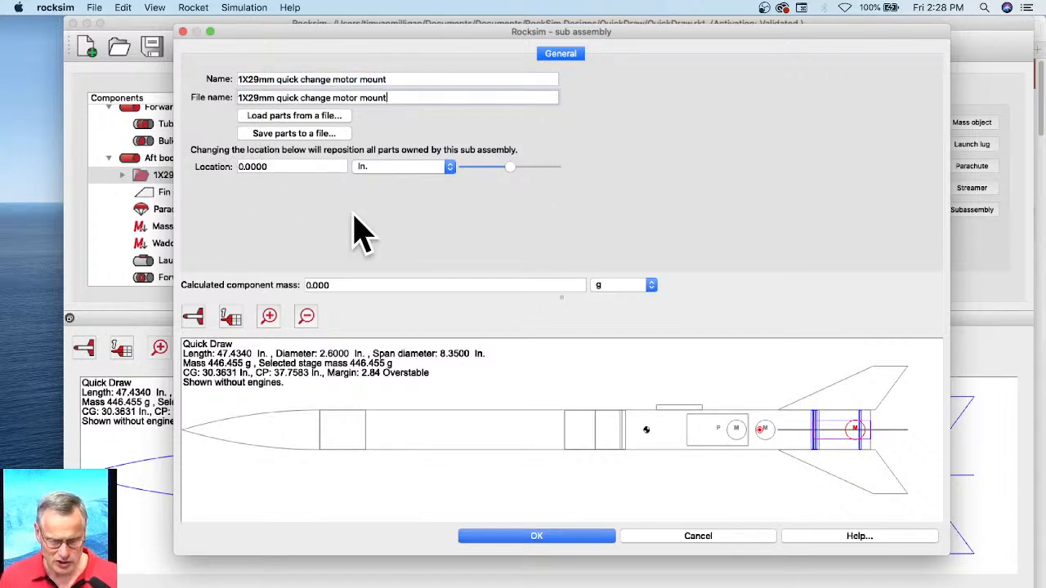
# Step: Save the subassembly's parts to a file named "1X29mm Quick Change Motor Mount Subassembly" in the QuickDraw folder
pyautogui.click(282, 136)
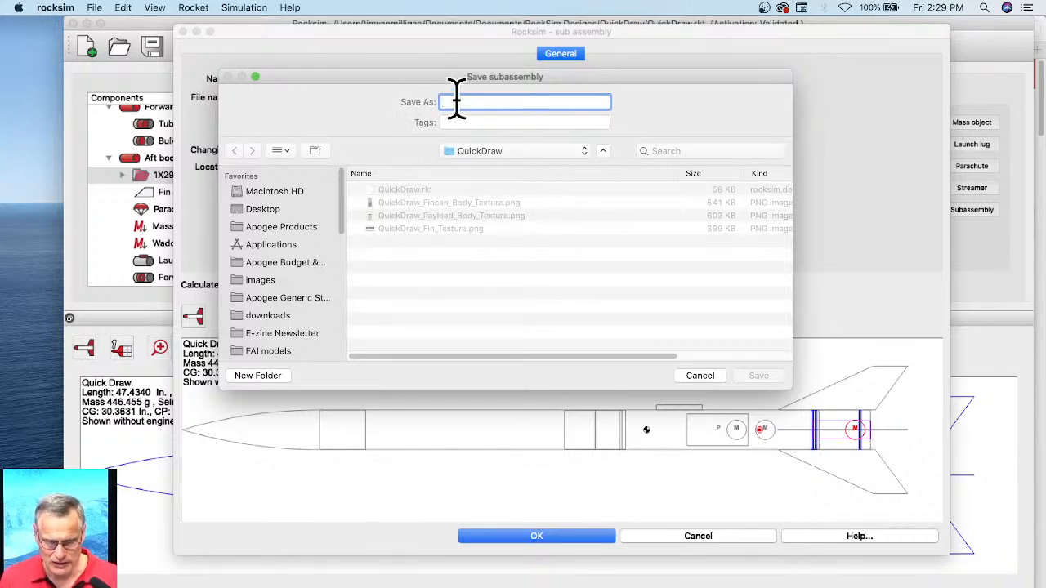
pyautogui.moveTo(448, 82); pyautogui.dragTo(480, 149)
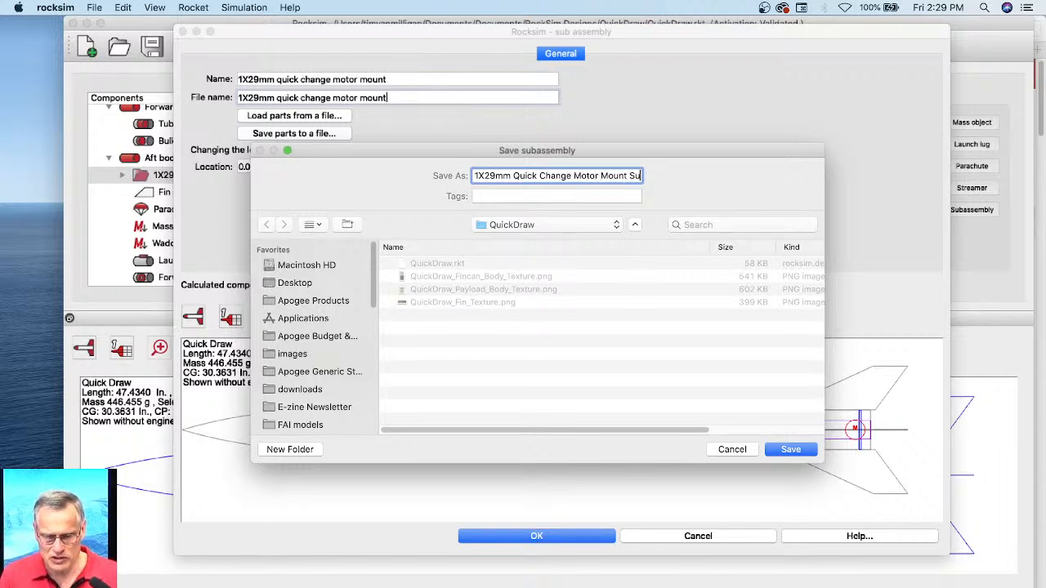
pyautogui.write('bly')
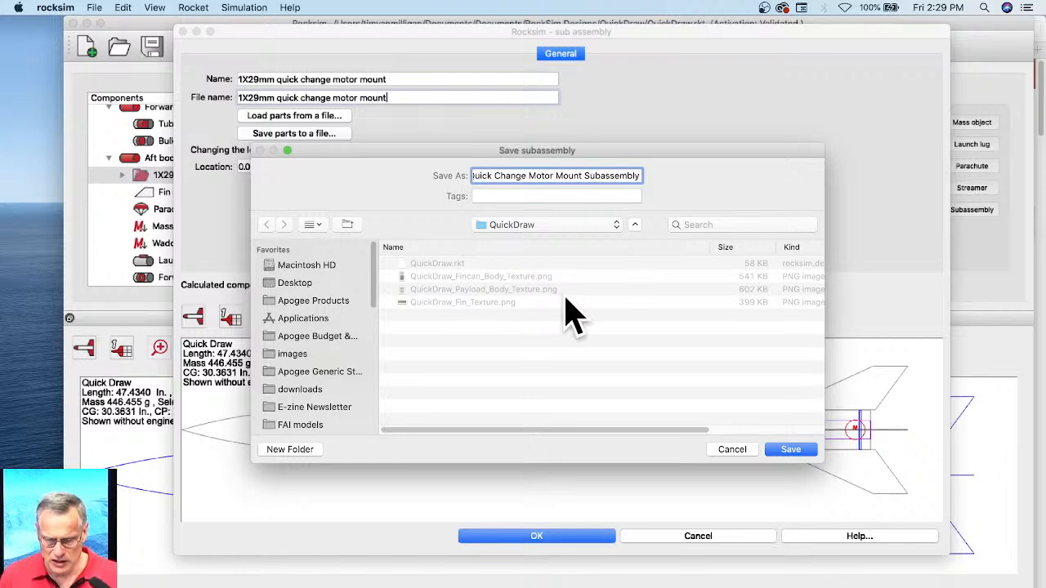
pyautogui.click(789, 451)
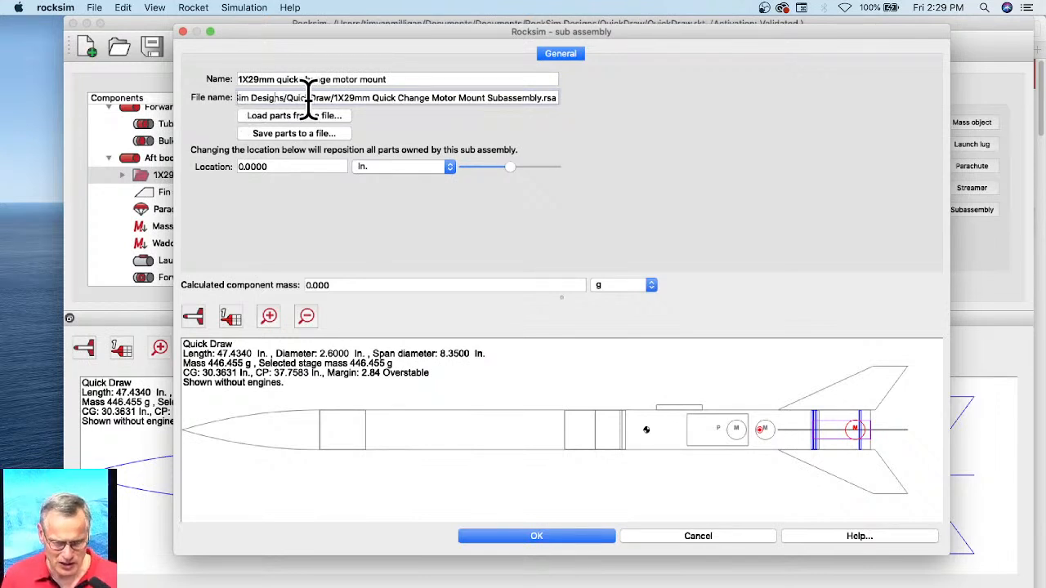
# Step: Read through the full path in the subassembly's file name from beginning to end
pyautogui.press('Left')
pyautogui.press('Left')
pyautogui.press('Left')
pyautogui.press('Left')
pyautogui.press('Left')
pyautogui.press('Left')
pyautogui.press('Left')
pyautogui.press('Left')
pyautogui.press('Left')
pyautogui.press('Left')
pyautogui.press('Left')
pyautogui.press('Left')
pyautogui.press('Left')
pyautogui.press('Left')
pyautogui.press('Left')
pyautogui.press('Left')
pyautogui.press('Left')
pyautogui.press('Left')
pyautogui.press('Left')
pyautogui.press('Left')
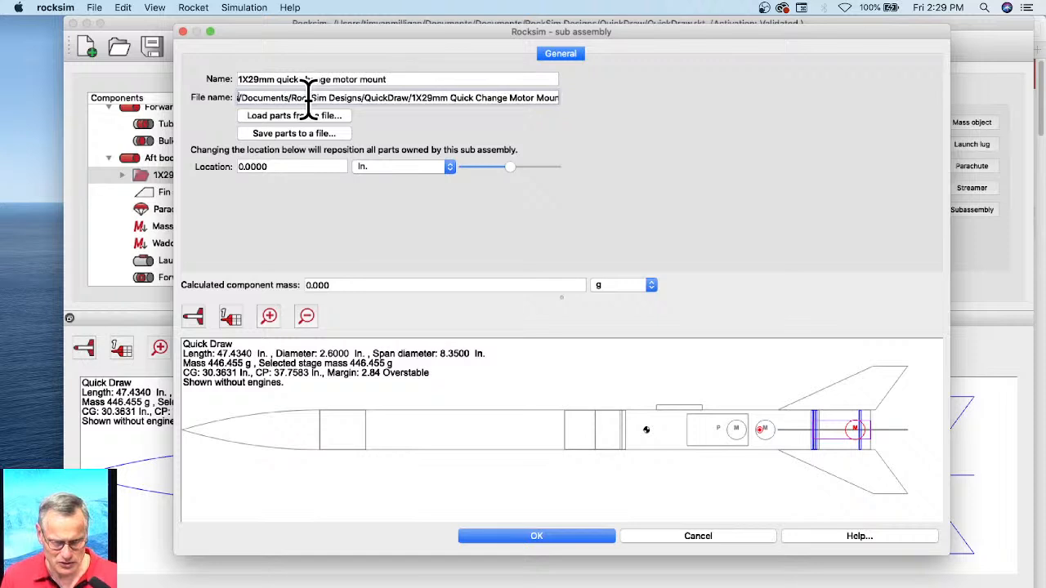
pyautogui.press('Left')
pyautogui.press('Left')
pyautogui.press('Left')
pyautogui.press('Left')
pyautogui.press('Left')
pyautogui.press('Left')
pyautogui.press('Left')
pyautogui.press('Left')
pyautogui.press('Left')
pyautogui.press('Left')
pyautogui.press('Left')
pyautogui.press('Left')
pyautogui.press('Left')
pyautogui.press('Left')
pyautogui.press('Left')
pyautogui.press('Left')
pyautogui.press('Left')
pyautogui.press('Left')
pyautogui.press('Left')
pyautogui.press('Left')
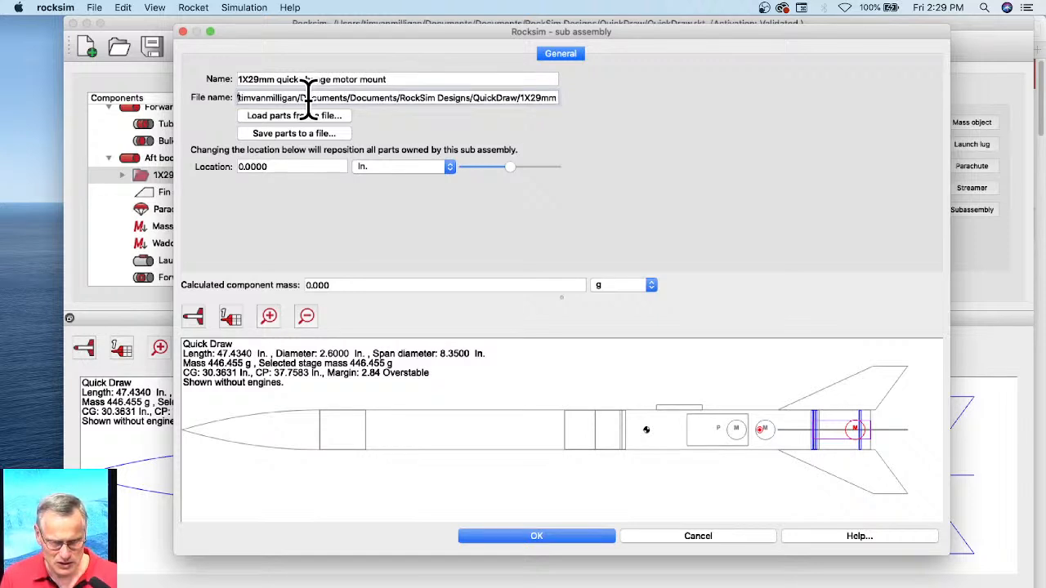
pyautogui.press('Left')
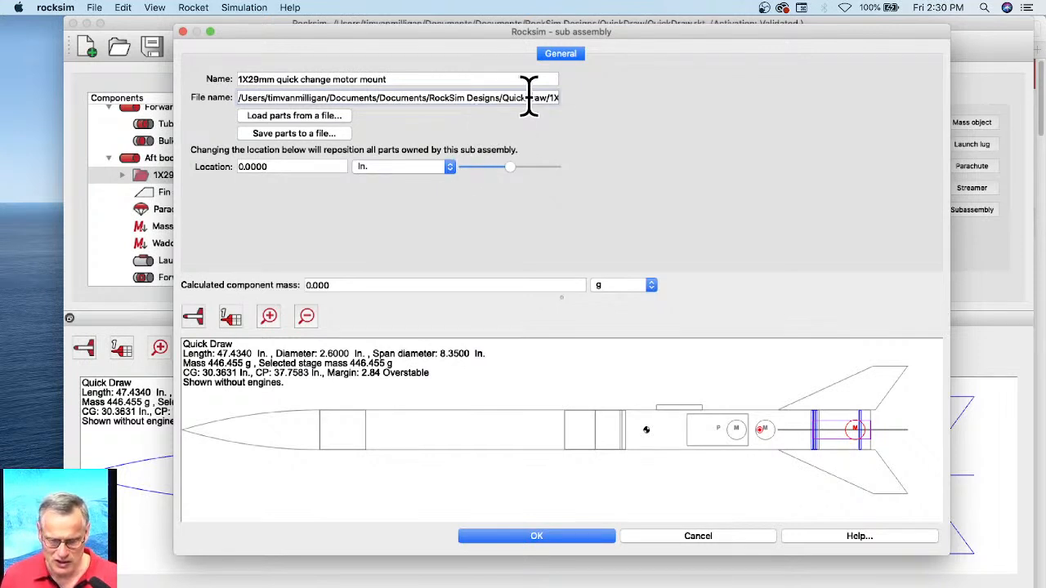
pyautogui.press('Right')
pyautogui.press('Right')
pyautogui.press('Right')
pyautogui.press('Right')
pyautogui.press('Right')
pyautogui.press('Right')
pyautogui.press('Right')
pyautogui.press('Right')
pyautogui.press('Right')
pyautogui.press('Right')
pyautogui.press('Right')
pyautogui.press('Right')
pyautogui.press('Right')
pyautogui.press('Right')
pyautogui.press('Right')
pyautogui.press('Right')
pyautogui.press('Right')
pyautogui.press('Right')
pyautogui.press('Right')
pyautogui.press('Right')
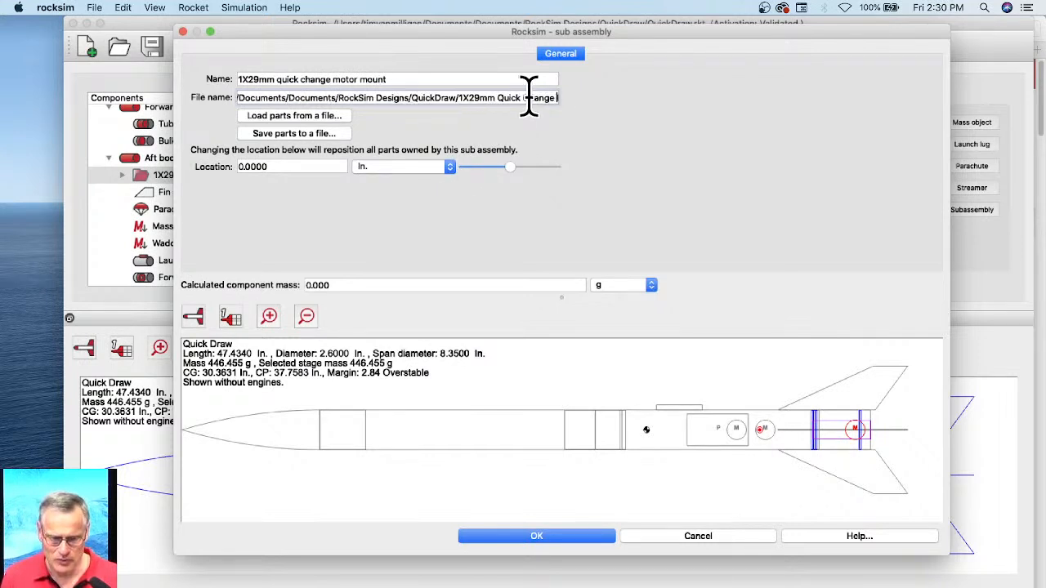
pyautogui.press('Right')
pyautogui.press('Right')
pyautogui.press('Right')
pyautogui.press('Right')
pyautogui.press('Right')
pyautogui.press('Right')
pyautogui.press('Right')
pyautogui.press('Right')
pyautogui.press('Right')
pyautogui.press('Right')
pyautogui.press('Right')
pyautogui.press('Right')
pyautogui.press('Right')
pyautogui.press('Right')
pyautogui.press('Right')
pyautogui.press('Right')
pyautogui.press('Right')
pyautogui.press('Right')
pyautogui.press('Right')
pyautogui.press('Right')
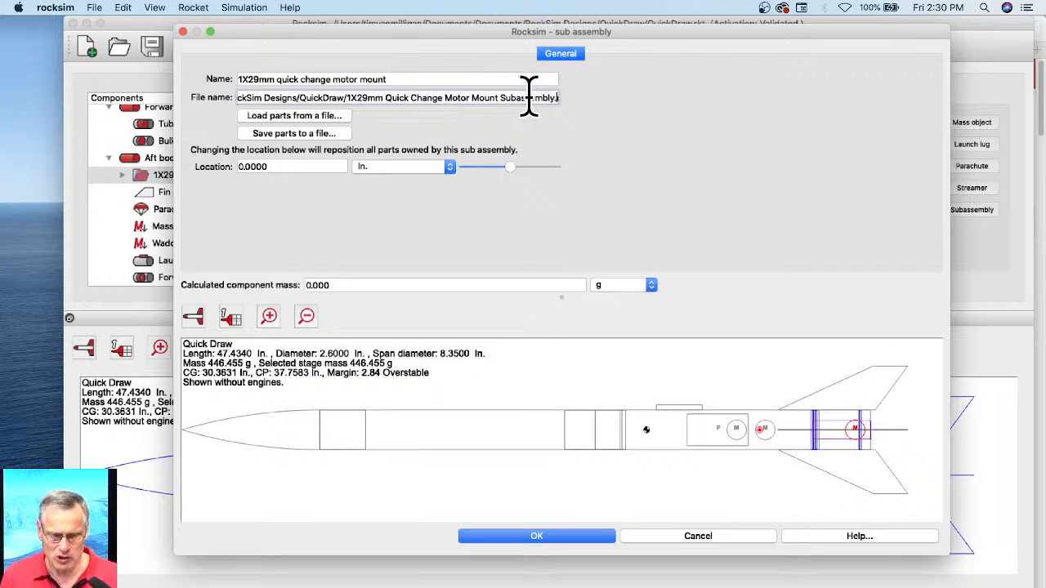
pyautogui.press('Right')
pyautogui.press('Right')
pyautogui.press('Right')
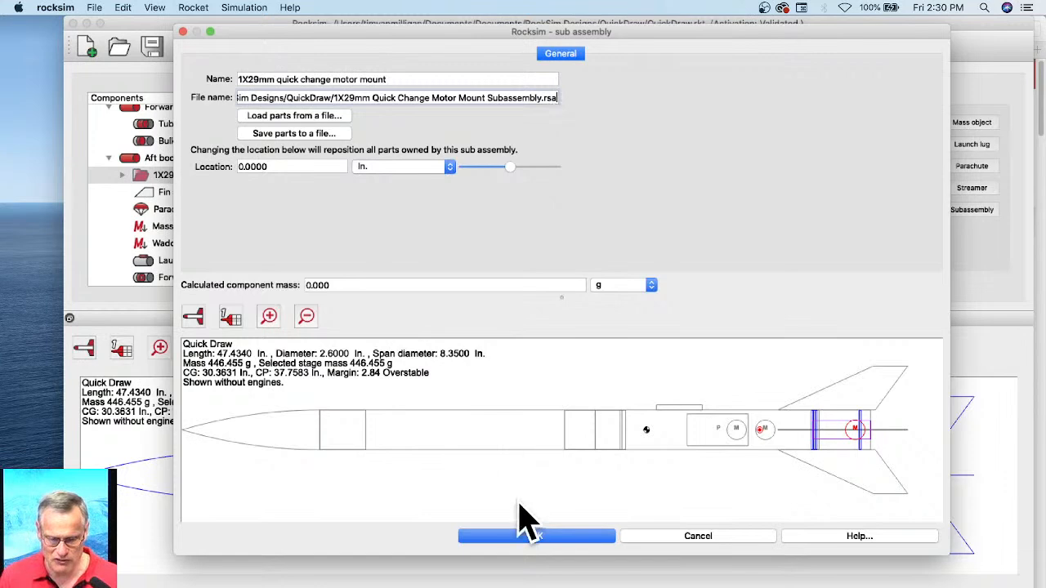
# Step: Accept the subassembly properties and save the design under the new file name "QuickDraw 1X29mm" in the QuickDraw folder
pyautogui.click(517, 537)
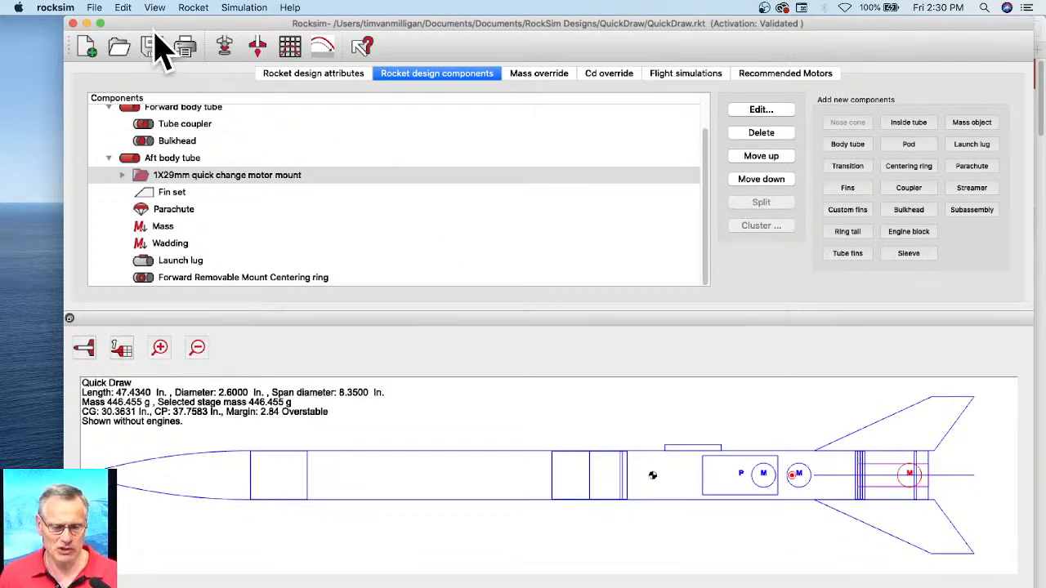
pyautogui.click(95, 8)
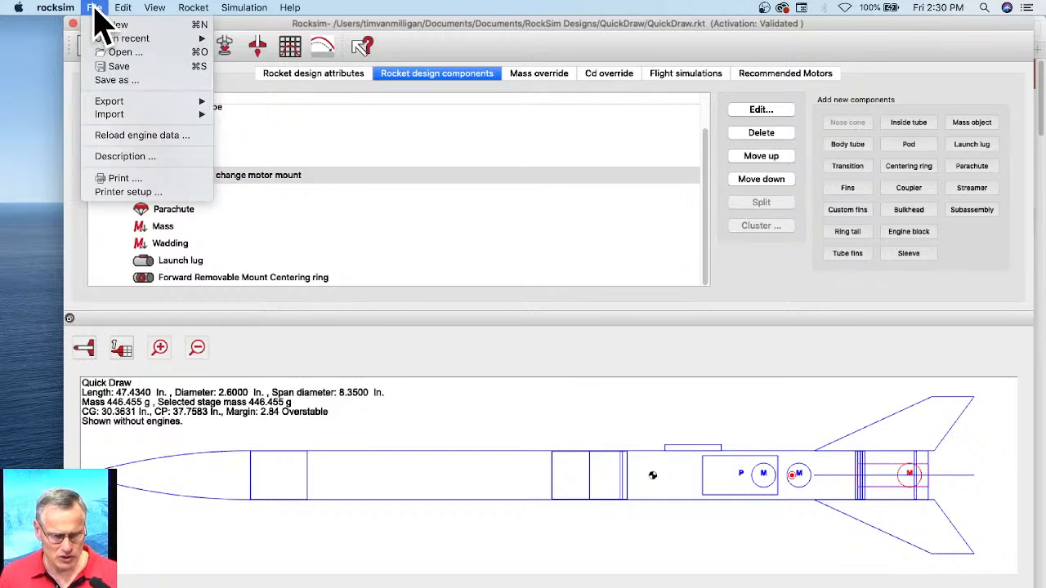
pyautogui.click(121, 82)
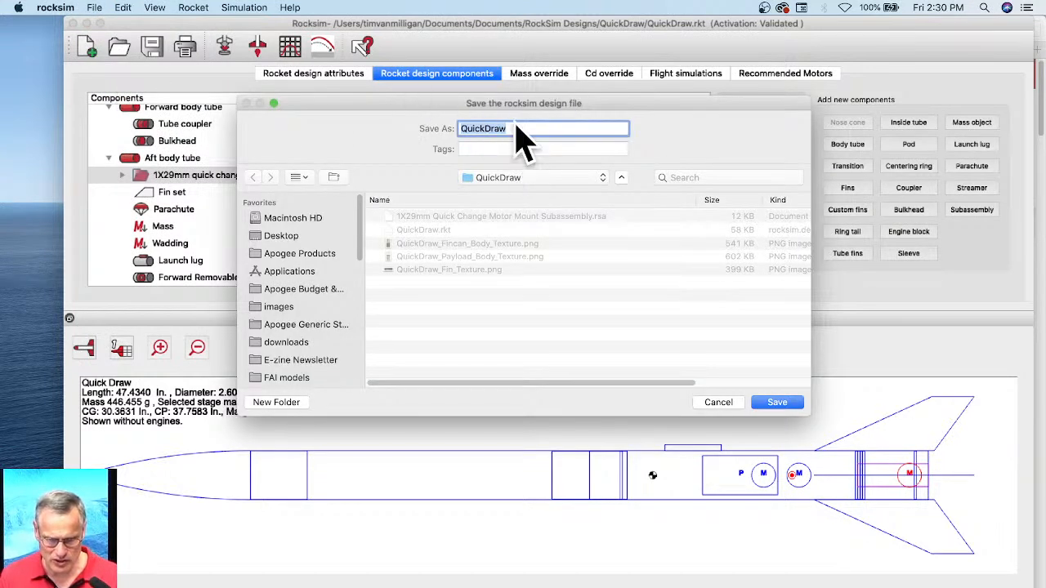
pyautogui.click(515, 128)
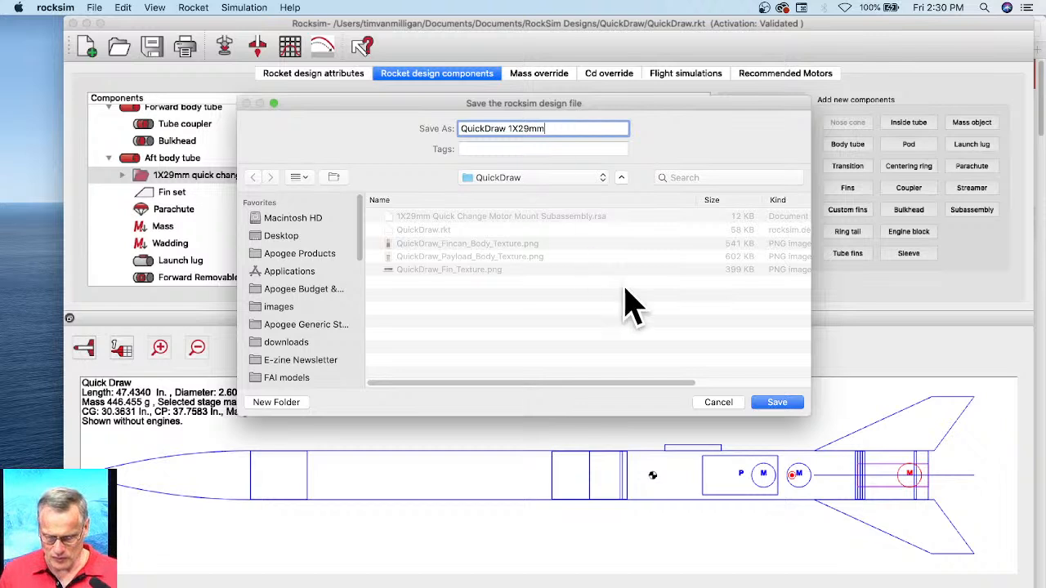
pyautogui.click(783, 405)
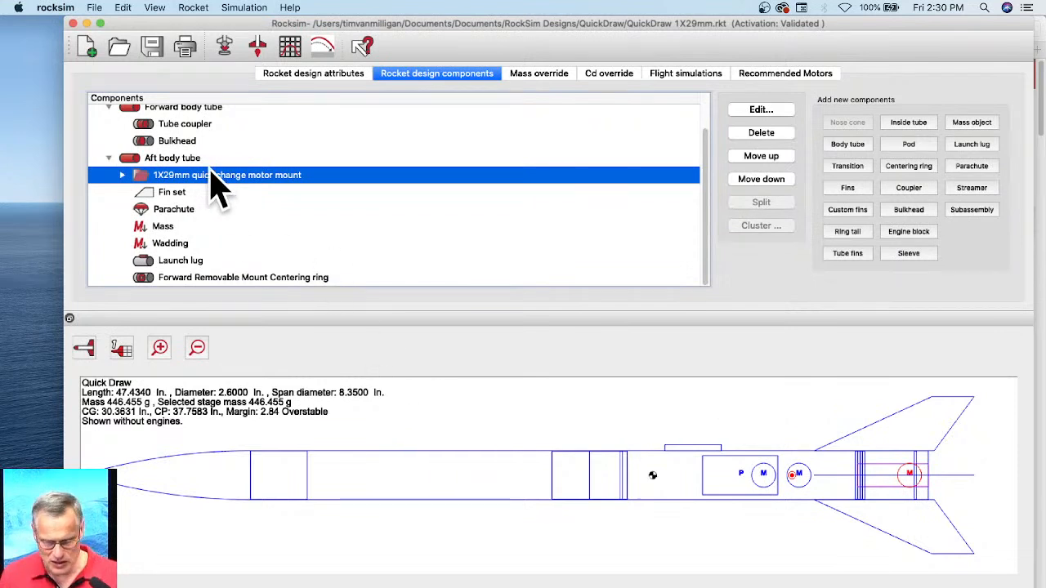
# Step: Prepare a new flight simulation and open the engine selection for the 29 mm motor mount
pyautogui.click(694, 82)
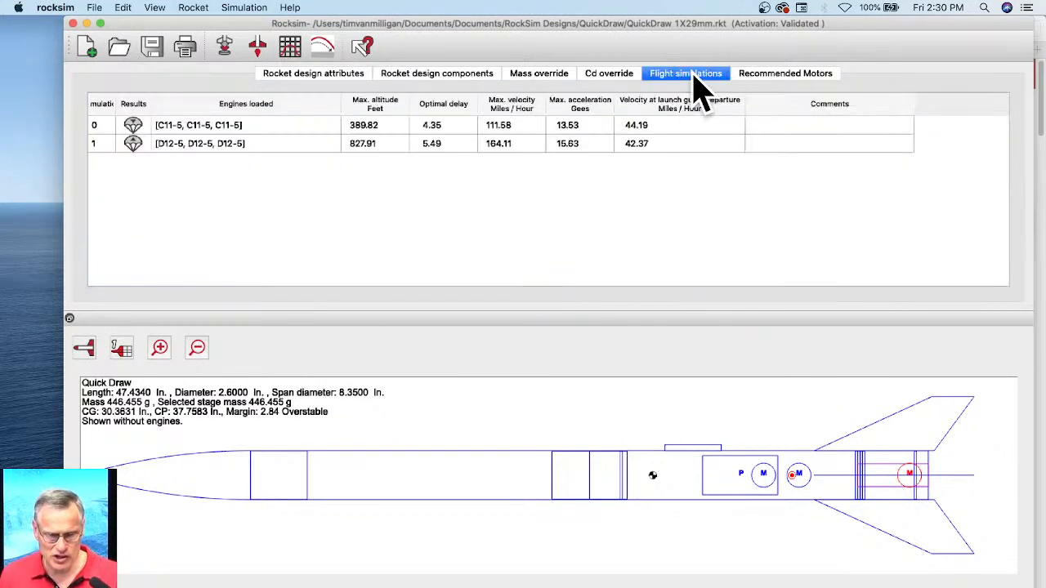
pyautogui.click(225, 46)
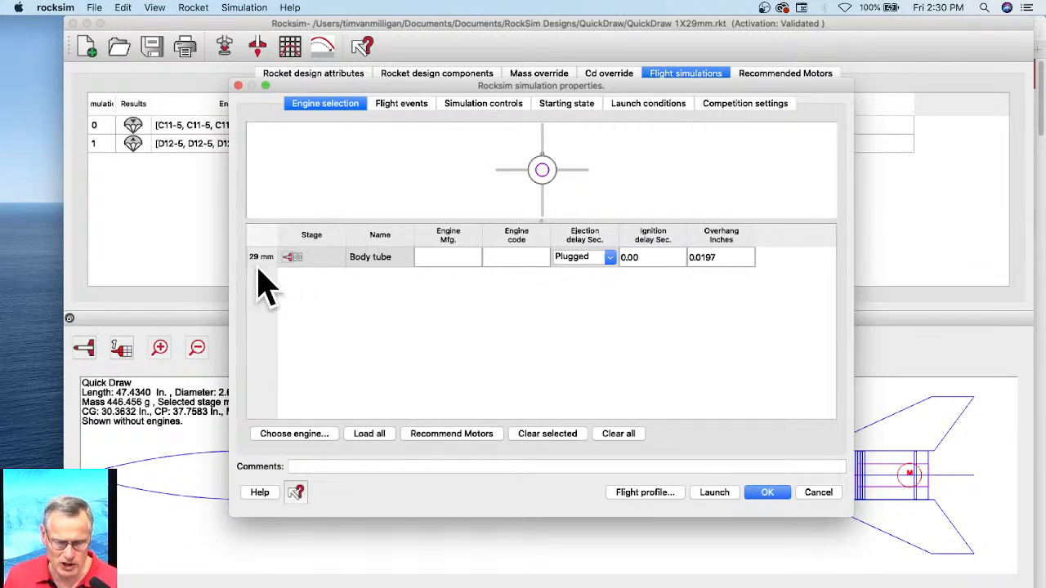
pyautogui.click(282, 439)
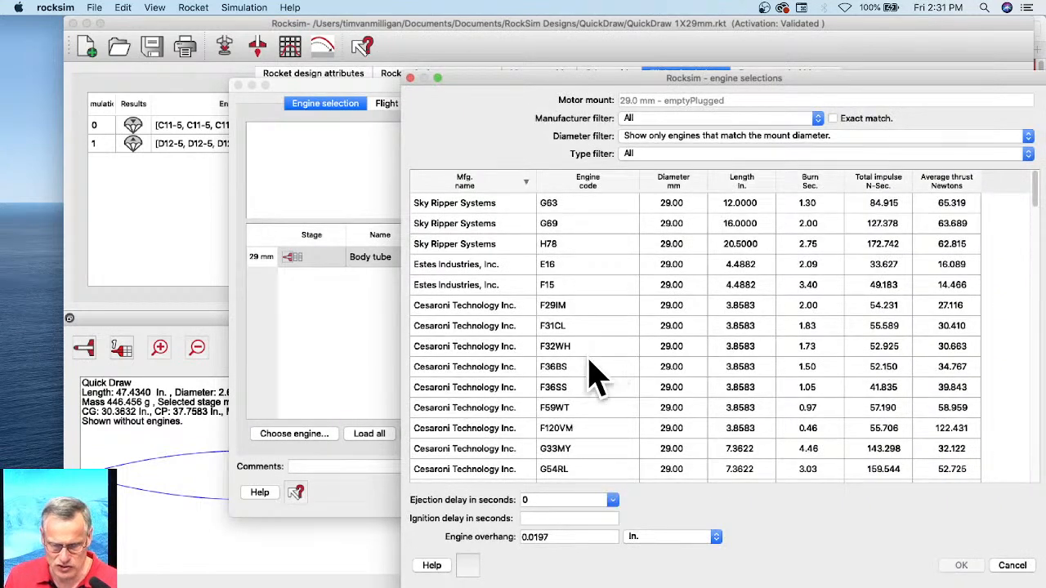
# Step: Browse the engines that match the 29 mm mount and sort them by engine code to reach the F-class motors
pyautogui.click(566, 372)
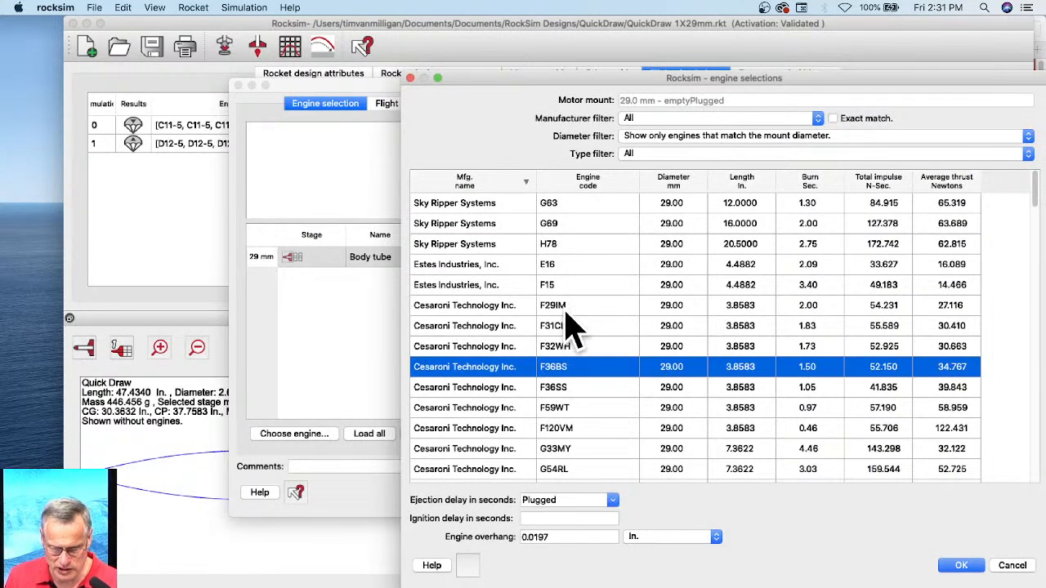
pyautogui.scroll(-2, 572, 314)
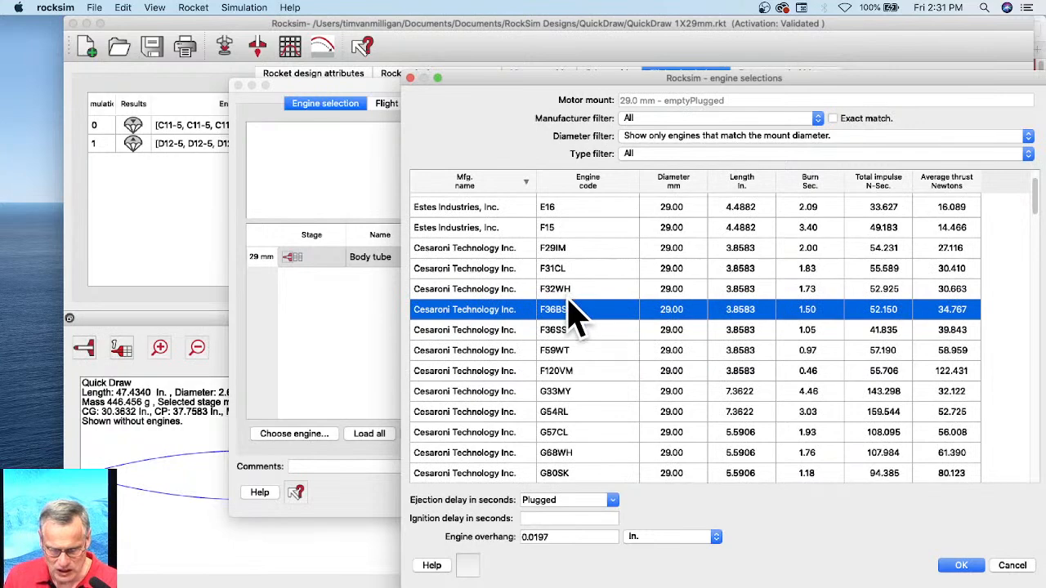
pyautogui.scroll(-6, 569, 302)
pyautogui.scroll(8, 570, 302)
pyautogui.scroll(-20, 572, 315)
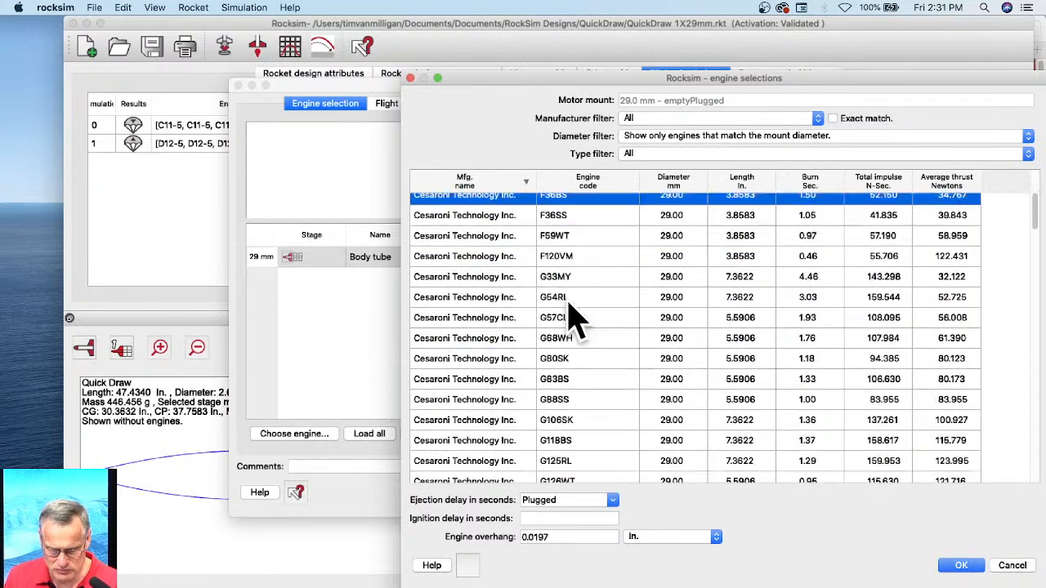
pyautogui.scroll(-15, 590, 400)
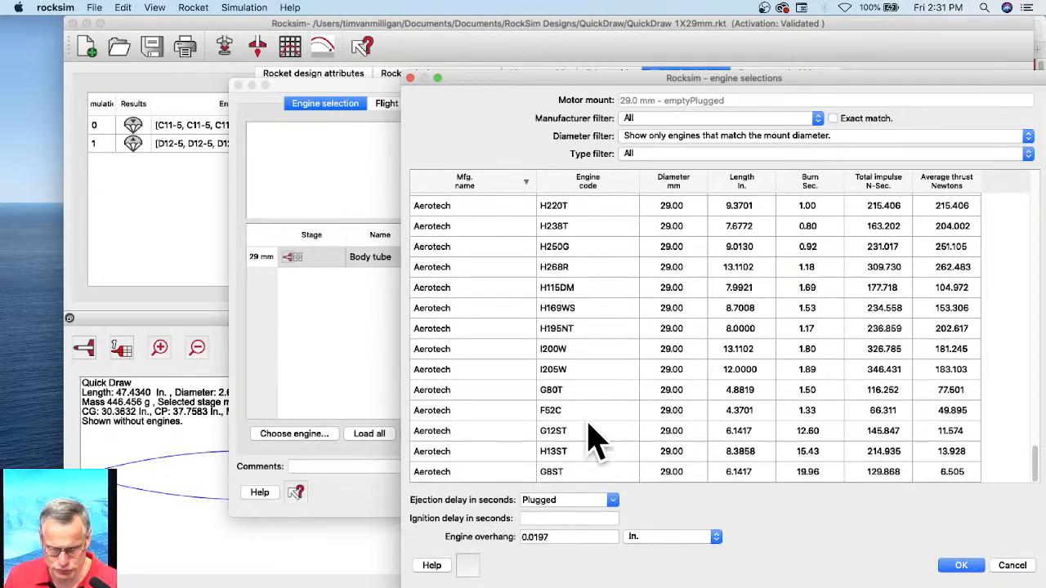
pyautogui.scroll(5, 567, 319)
pyautogui.click(582, 183)
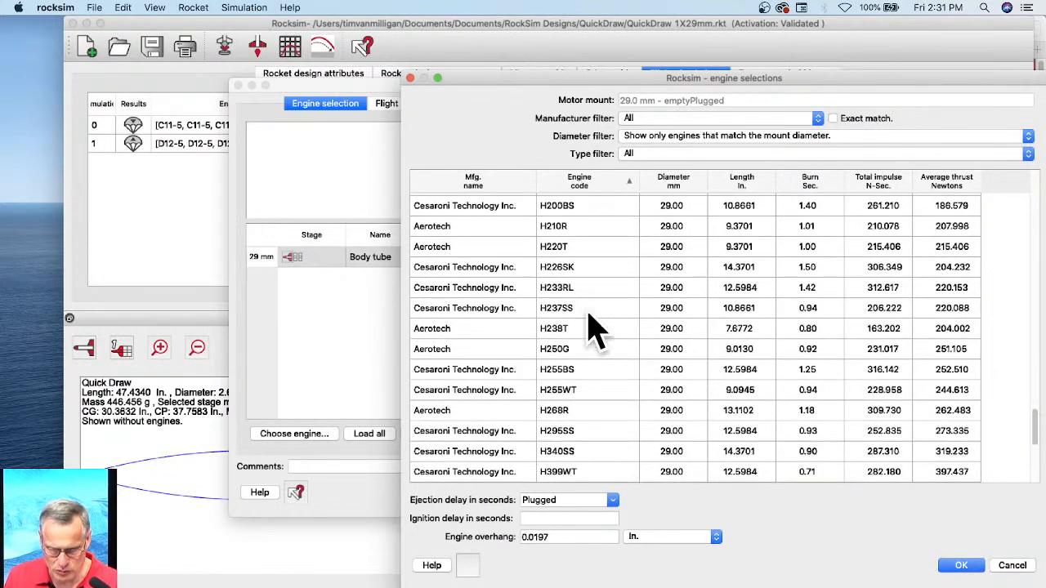
pyautogui.scroll(15, 593, 363)
pyautogui.scroll(15, 596, 364)
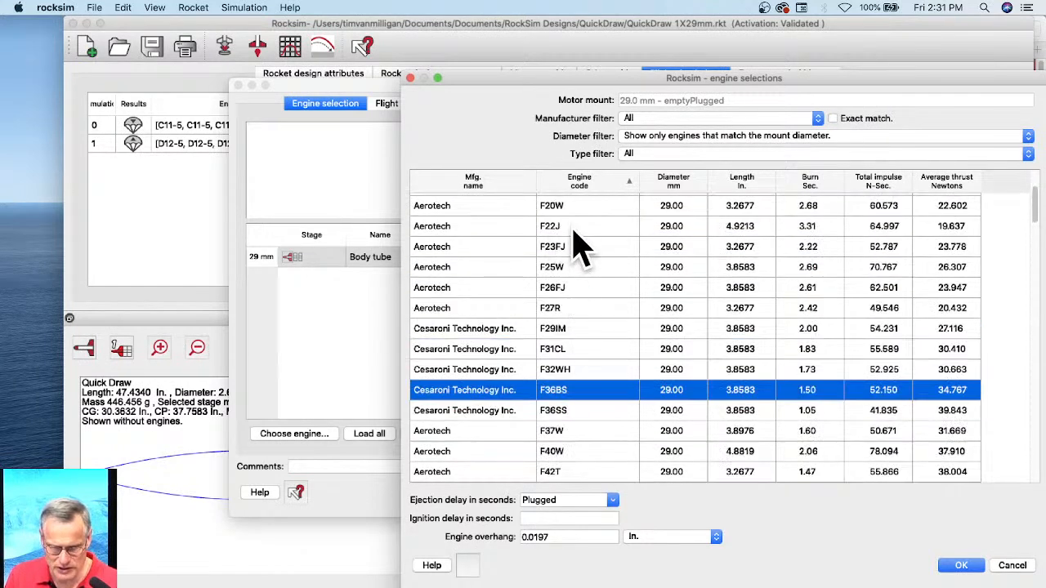
# Step: Load the Aerotech F25W engine with a 6-second ejection delay and an overhang of 0.25 in
pyautogui.click(558, 270)
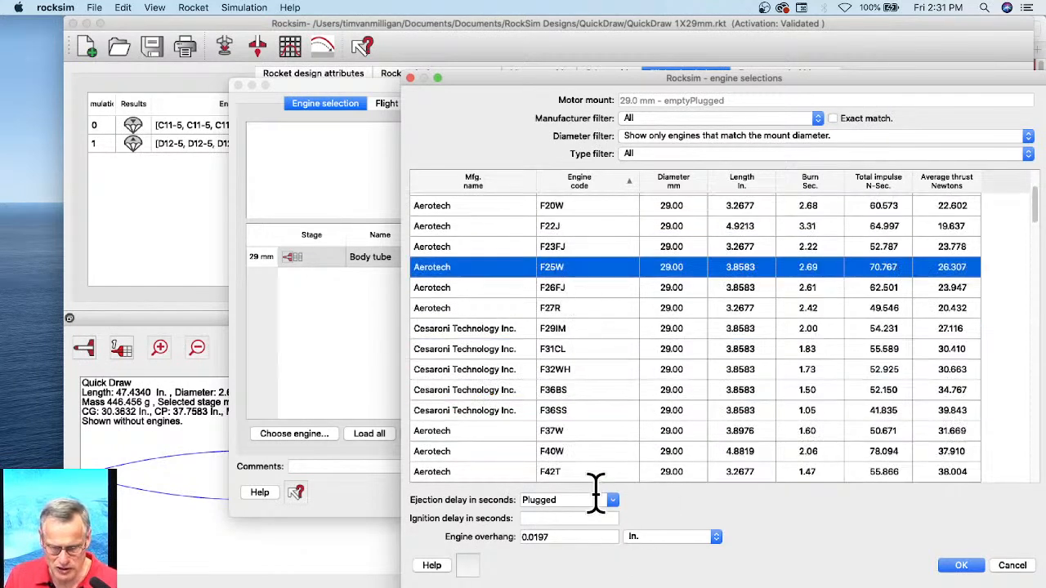
pyautogui.click(612, 499)
pyautogui.click(555, 545)
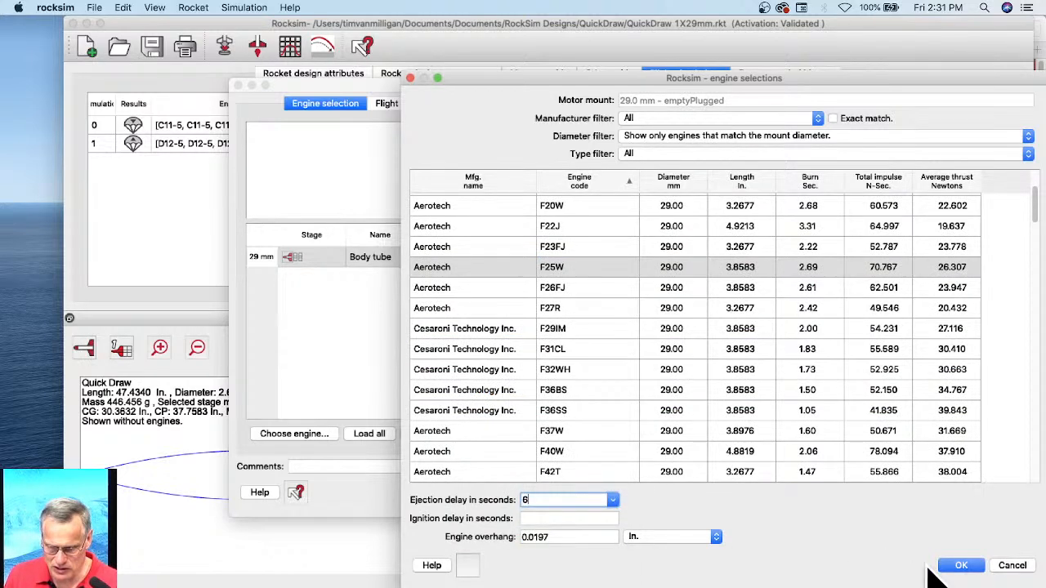
pyautogui.click(962, 565)
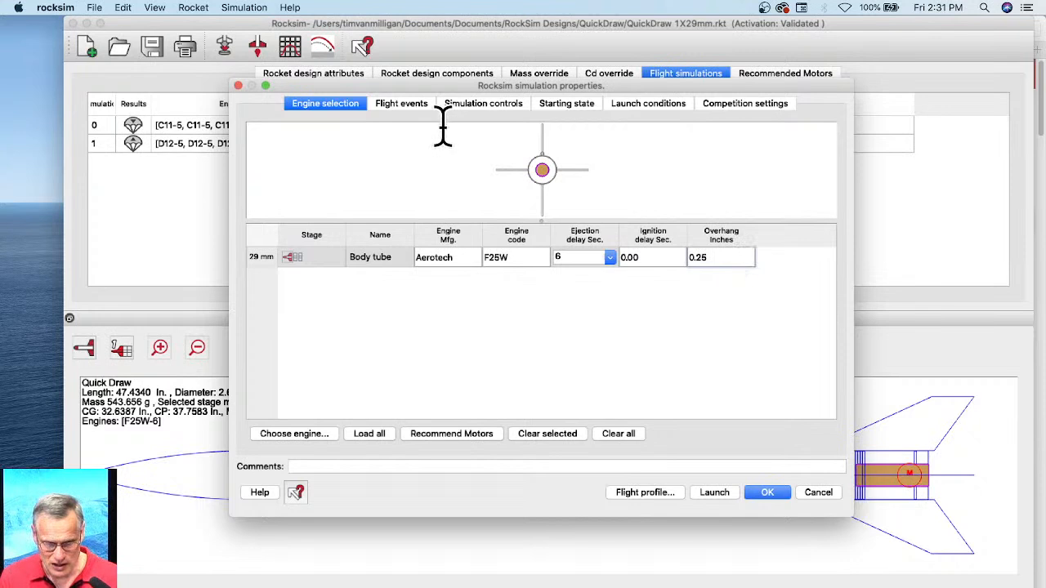
# Step: Review the simulation's parachute deployment event, simulation controls, and starting launch guide length and angle
pyautogui.click(405, 105)
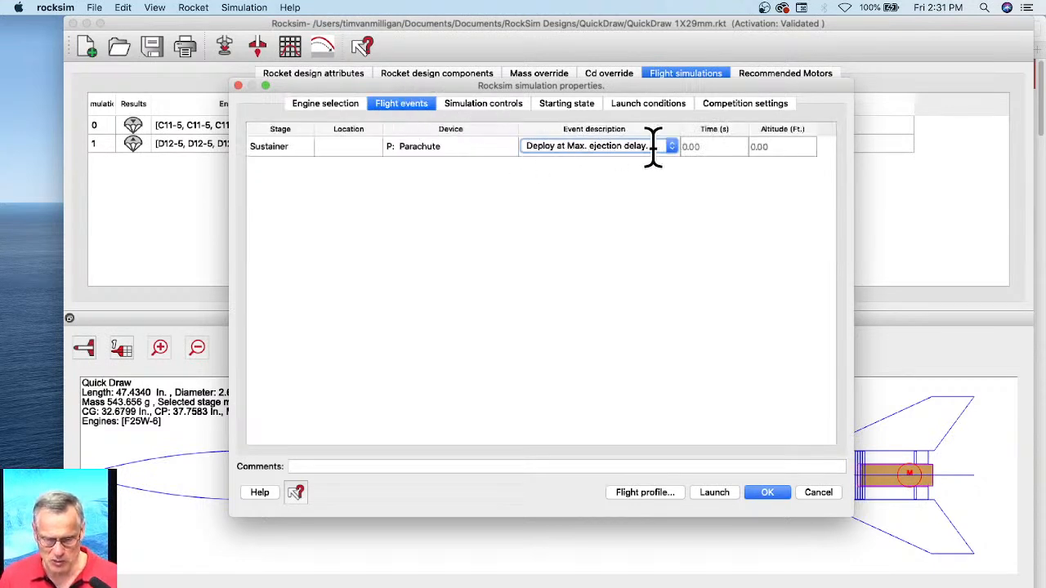
pyautogui.click(464, 103)
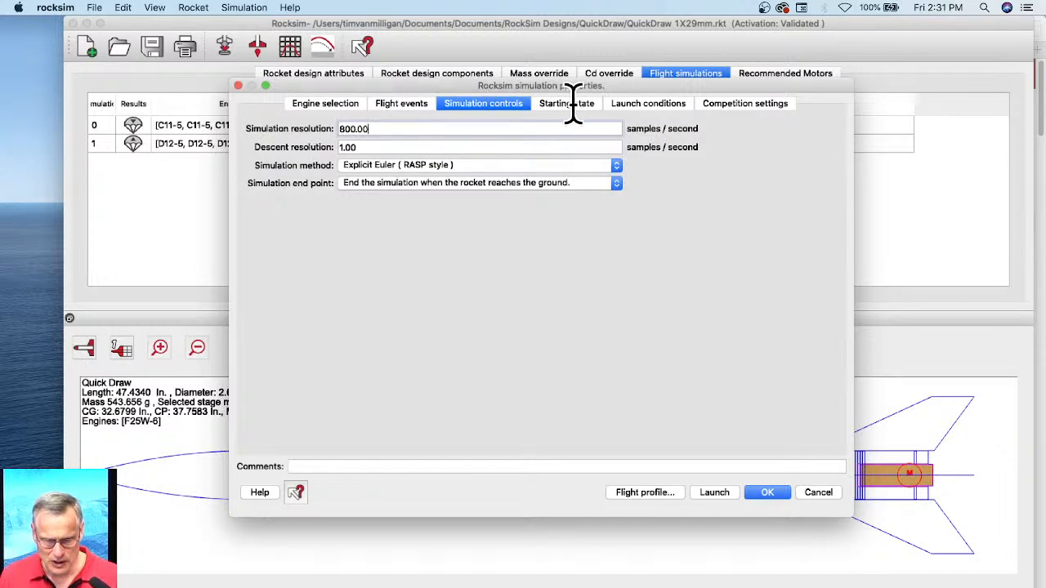
pyautogui.click(574, 104)
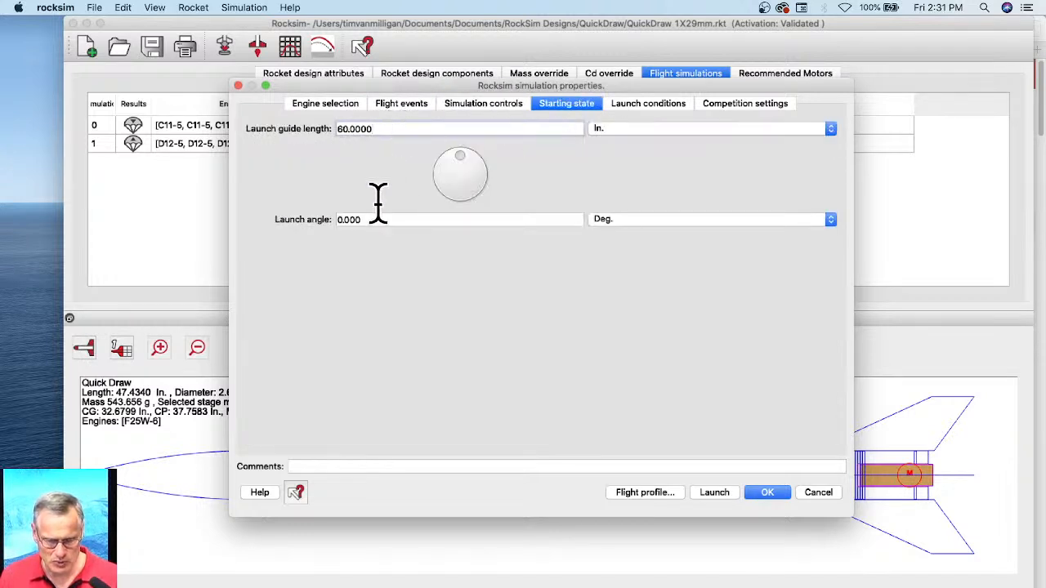
# Step: Run the simulation as a 2D flight profile, advance the animation to the landing and close the profile
pyautogui.click(638, 493)
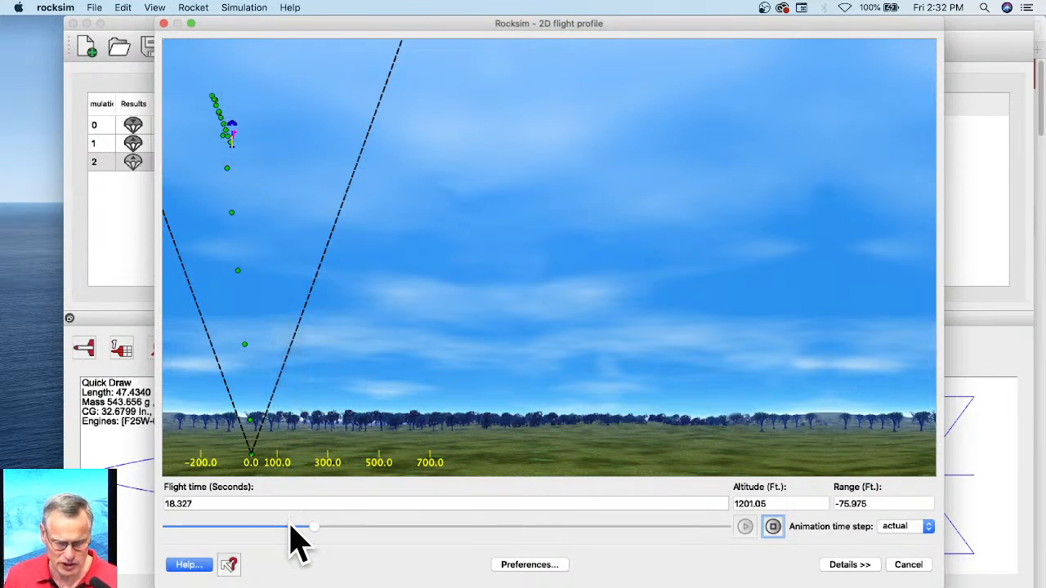
pyautogui.moveTo(322, 528); pyautogui.dragTo(746, 525)
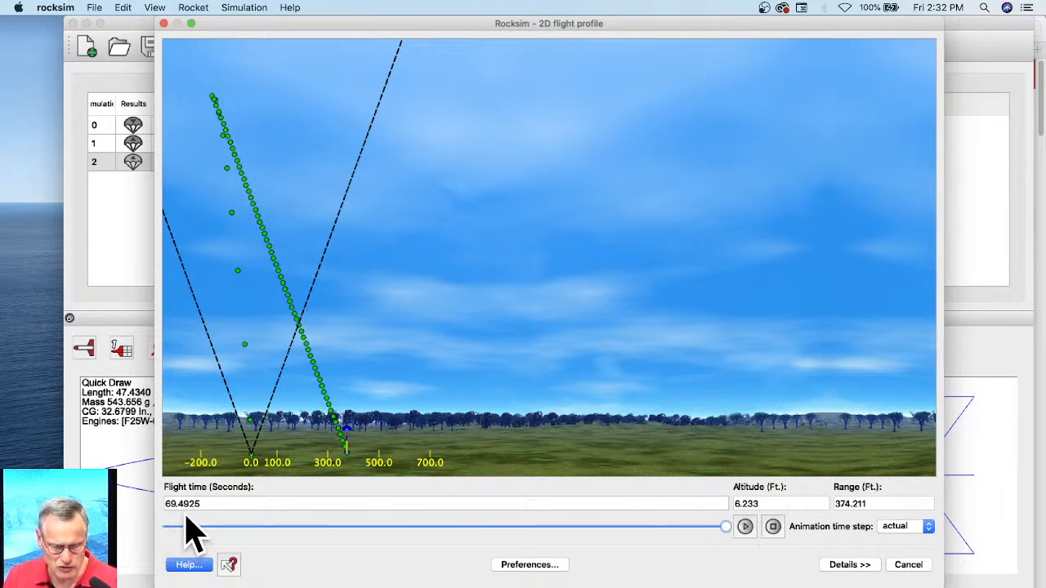
pyautogui.click(921, 564)
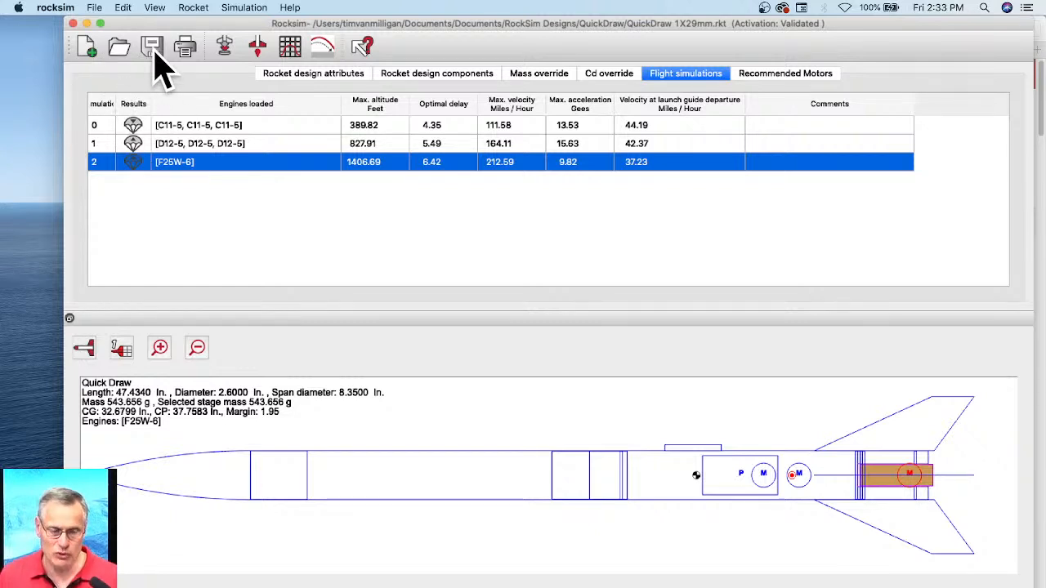
# Step: Create a new blank design file, saving the changes made to the current Quick Draw design
pyautogui.click(89, 48)
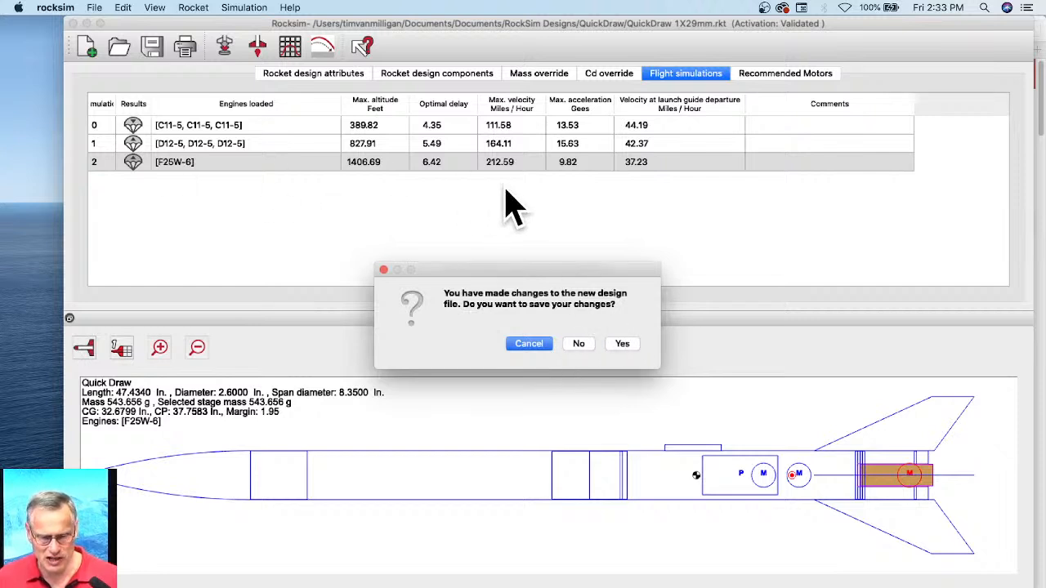
pyautogui.click(630, 343)
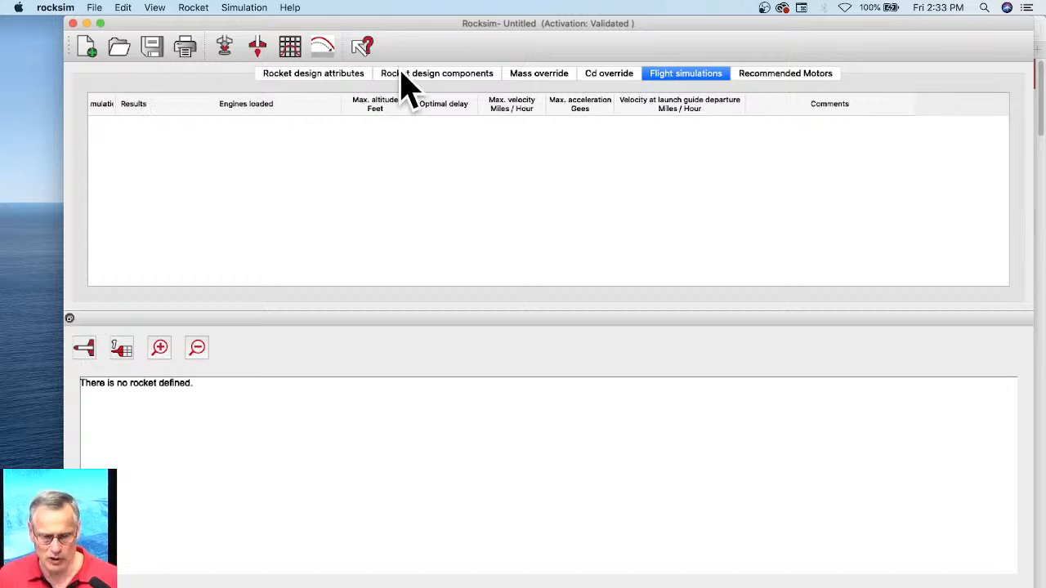
# Step: Name the new rocket design "BT-80 Simple rocket" in its design attributes
pyautogui.click(292, 75)
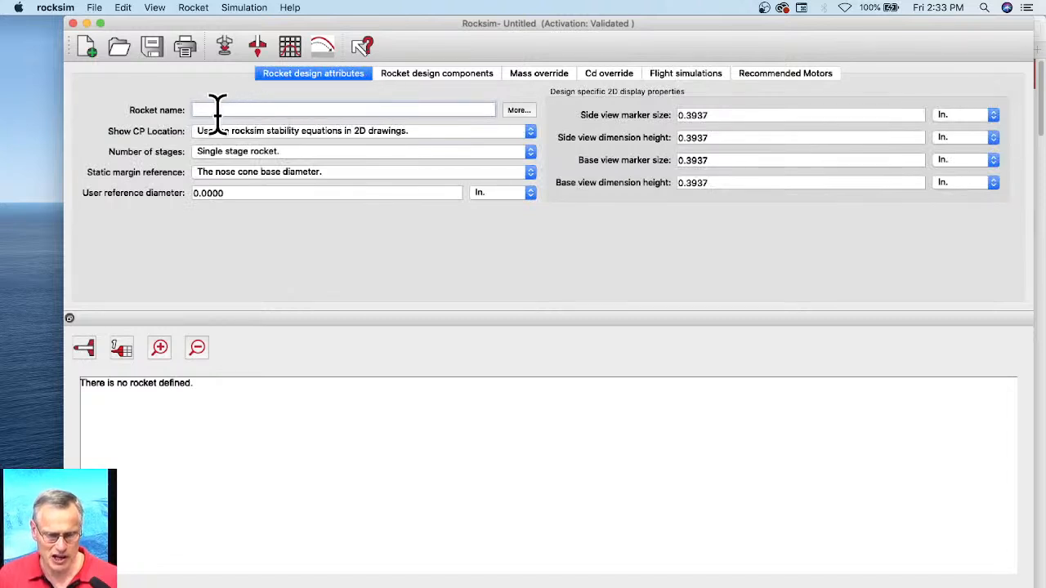
pyautogui.click(216, 108)
pyautogui.write('BT-80 Simple rocket')
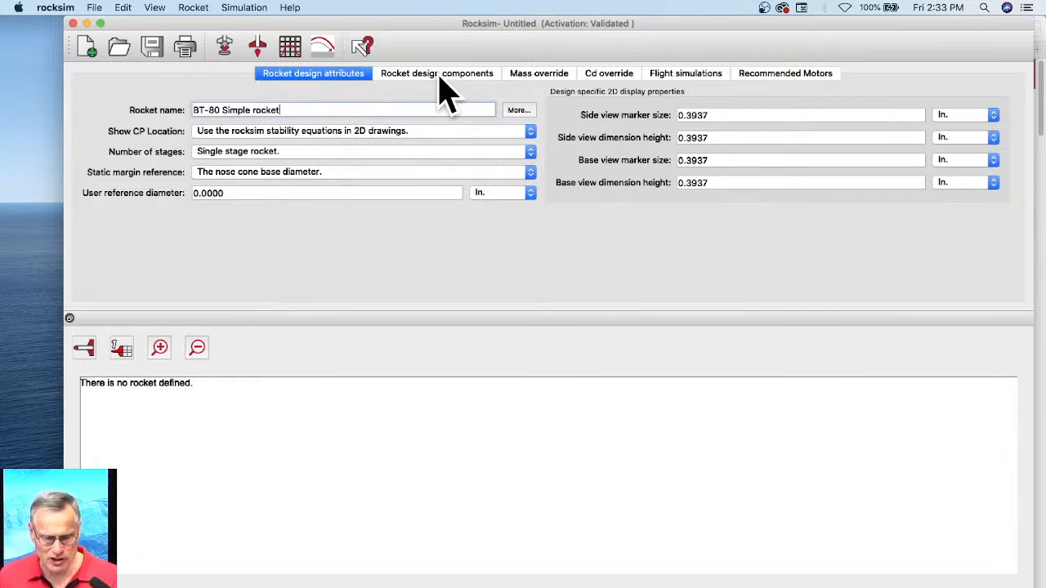
# Step: Add a nose cone to the sustainer using Apogee part 20080 (PNC-66A) from the parts database
pyautogui.click(413, 74)
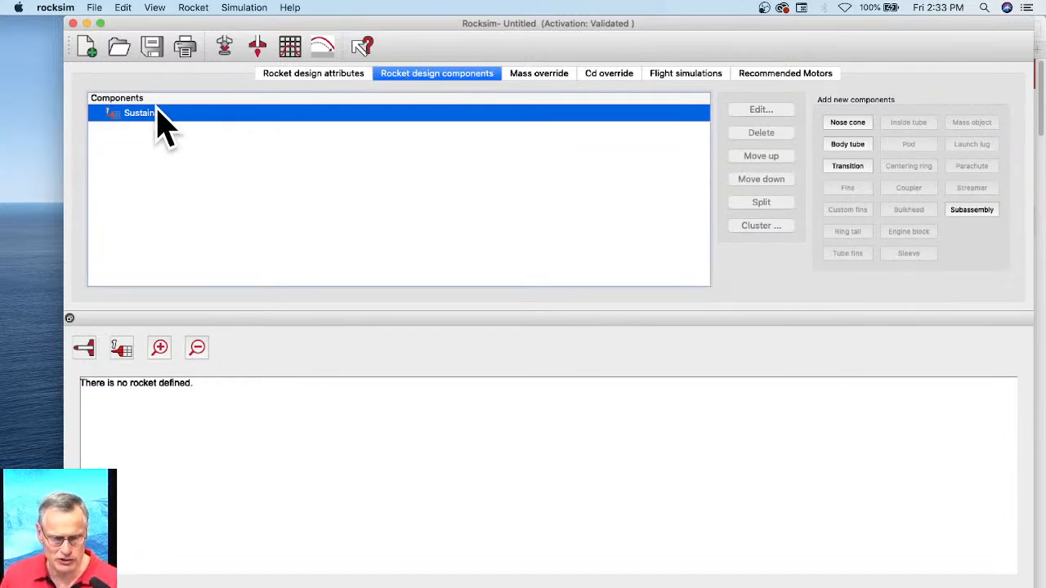
pyautogui.click(850, 124)
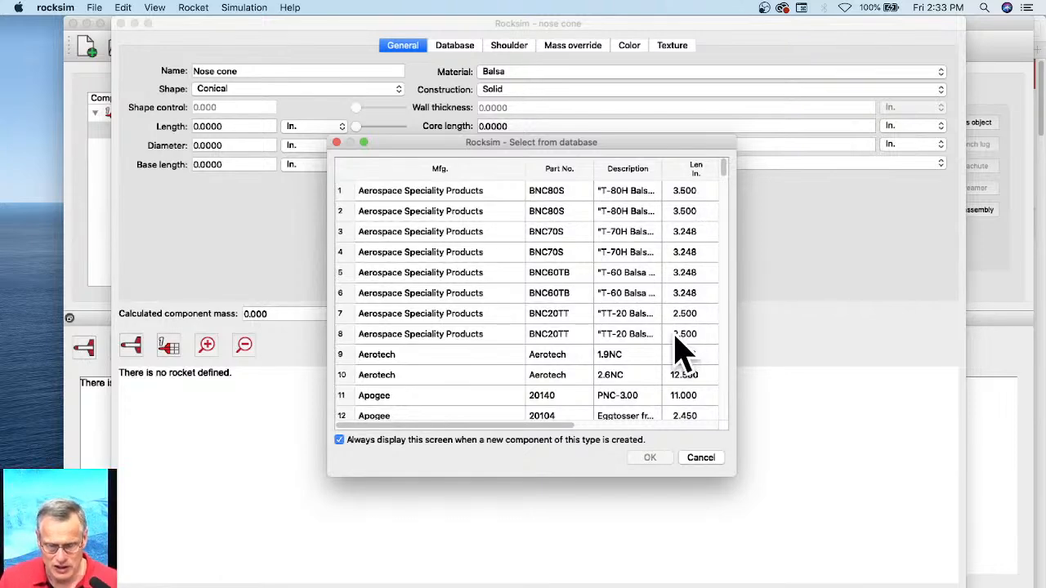
pyautogui.scroll(-3, 608, 356)
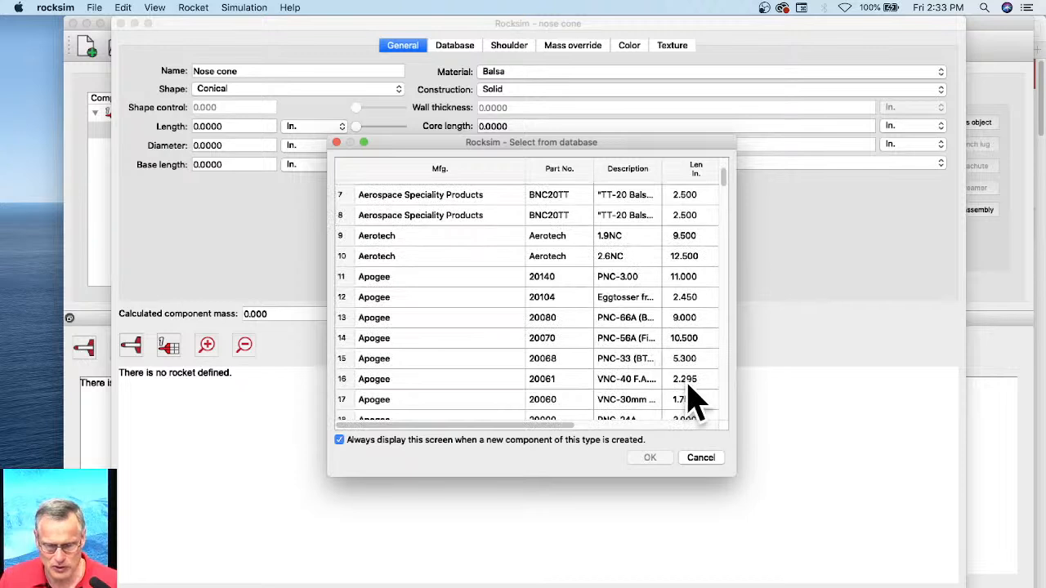
pyautogui.scroll(-2, 654, 361)
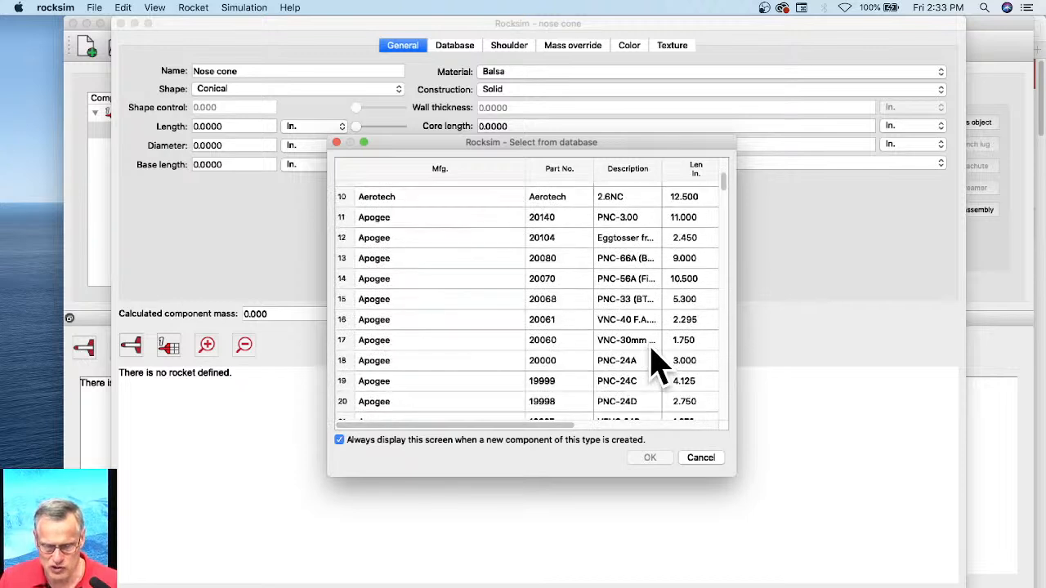
pyautogui.click(625, 258)
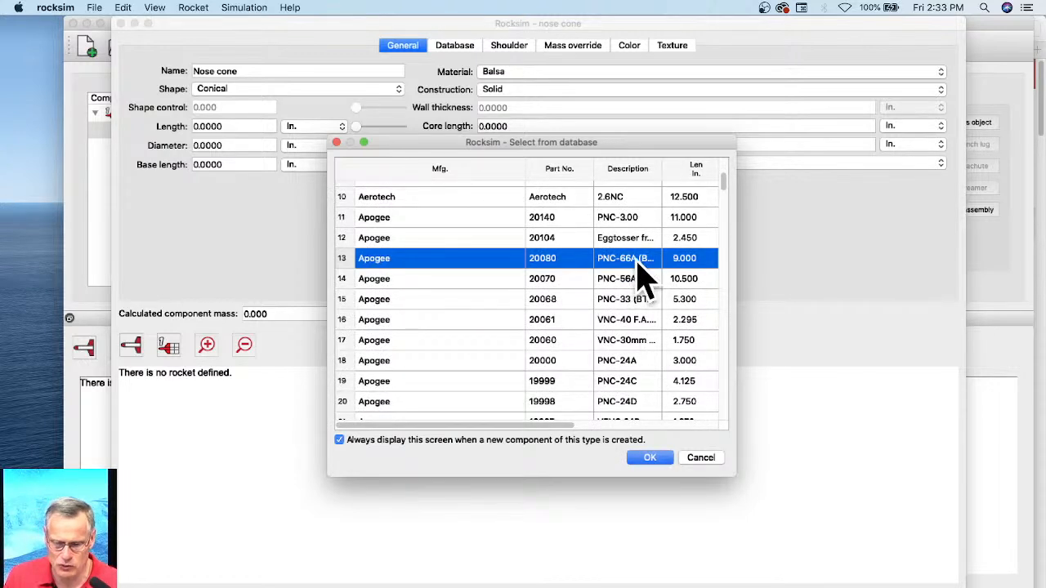
pyautogui.click(650, 457)
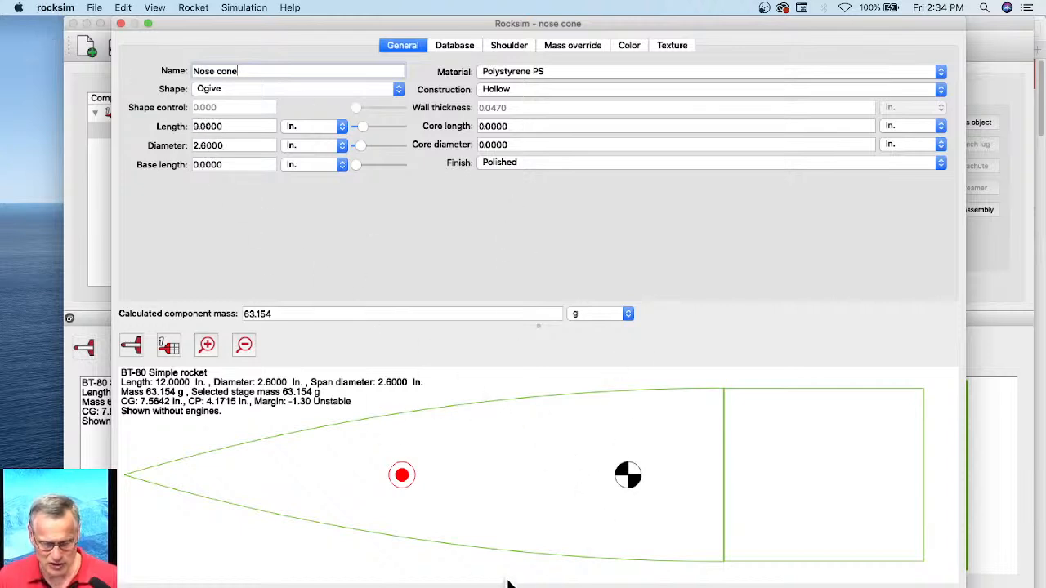
pyautogui.press('Return')
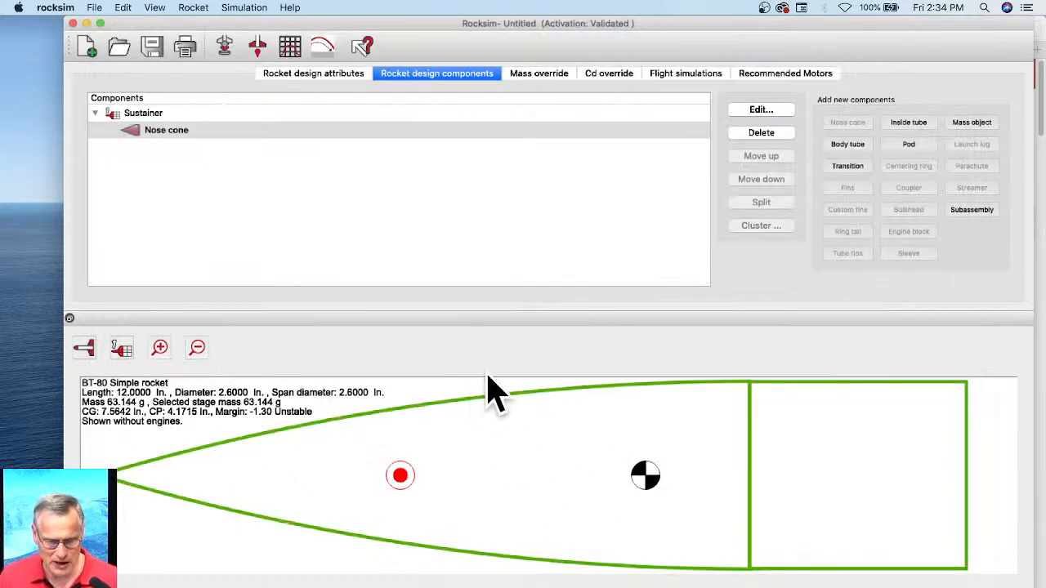
# Step: Add a body tube from the database using Apogee part 10198 and lengthen it to 24.75 in
pyautogui.click(847, 145)
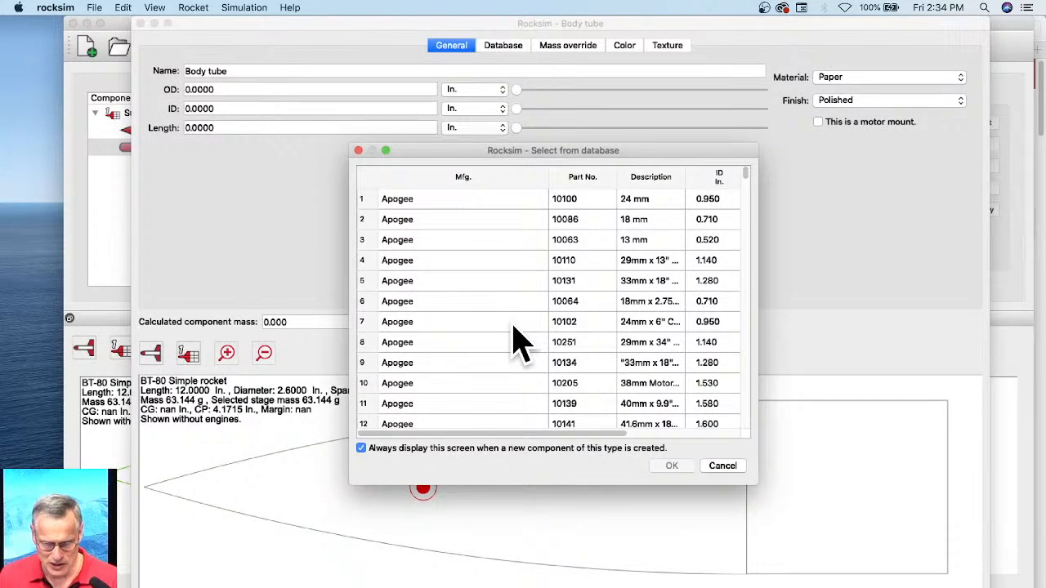
pyautogui.scroll(-5, 650, 360)
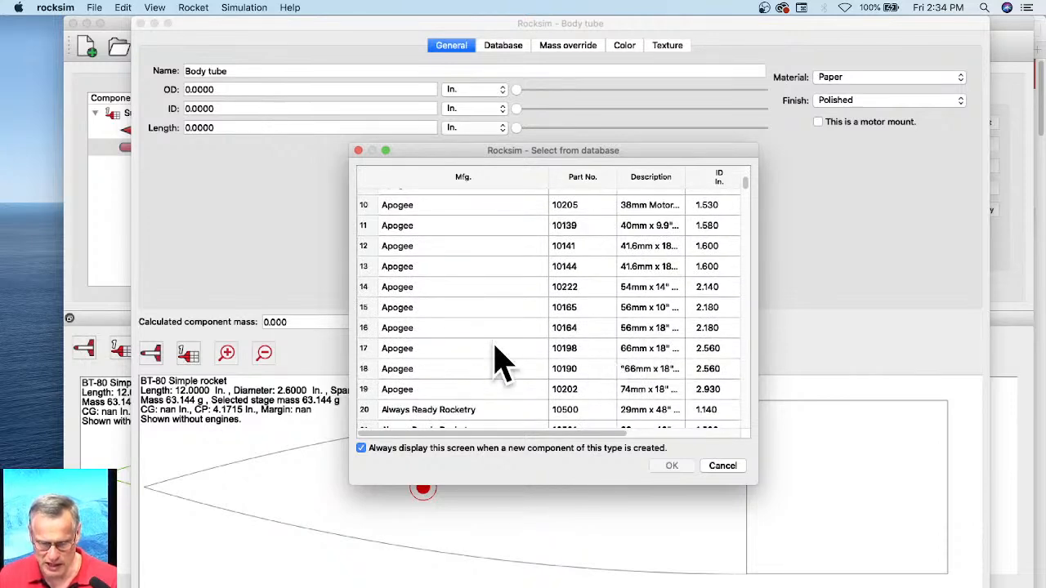
pyautogui.click(672, 349)
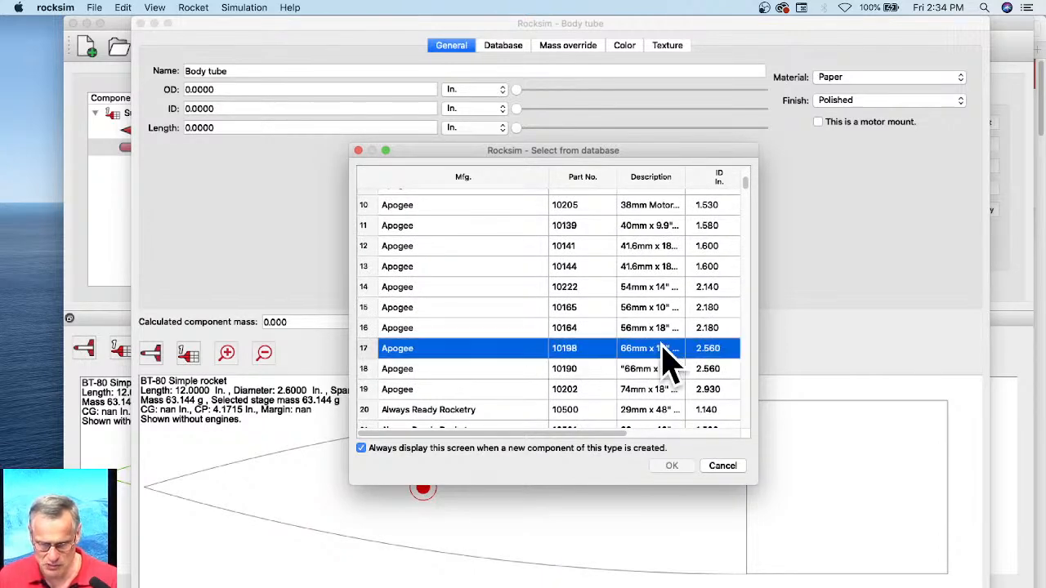
pyautogui.click(672, 467)
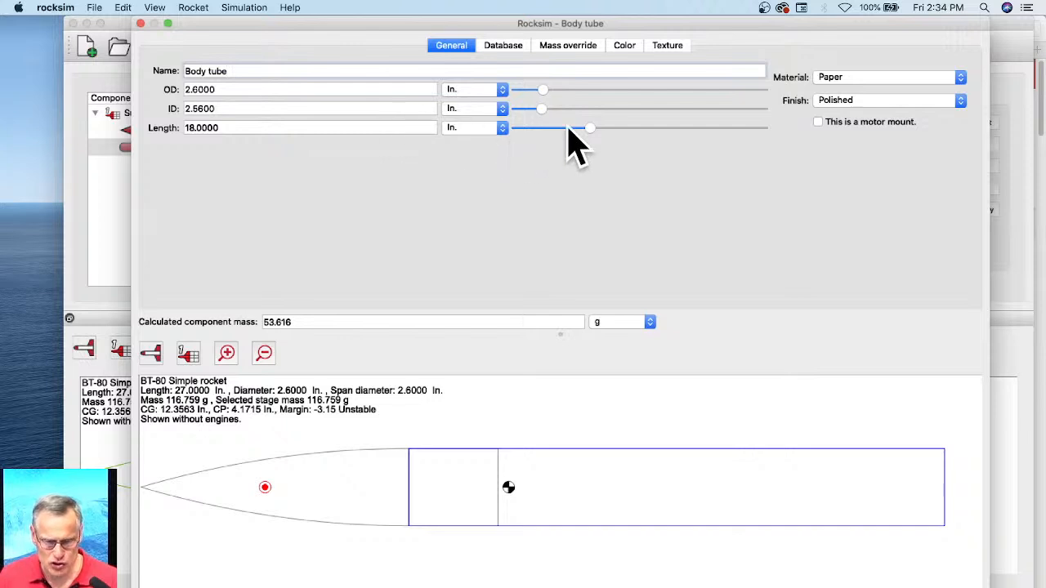
pyautogui.moveTo(587, 129); pyautogui.dragTo(619, 135)
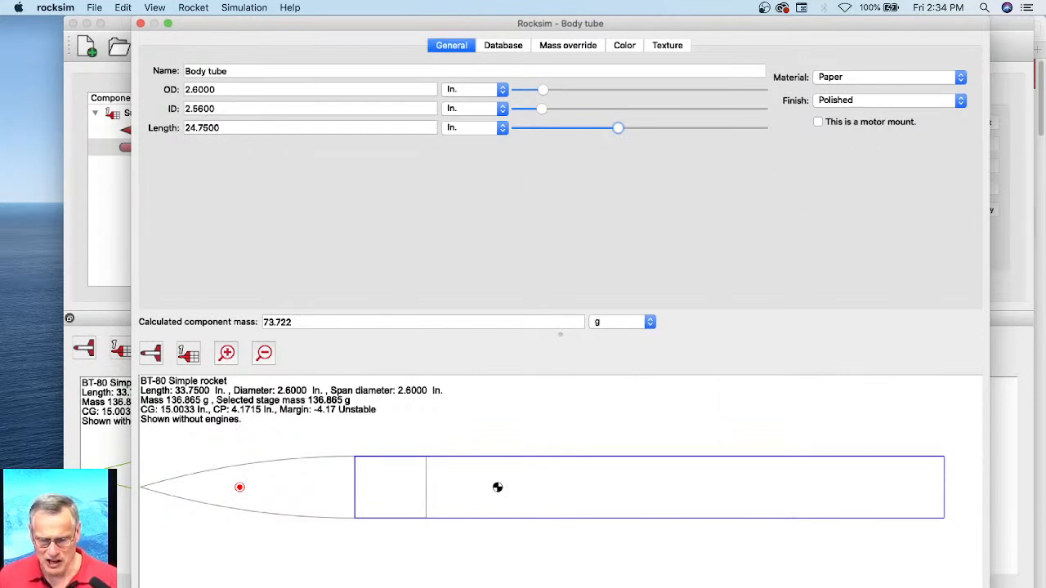
pyautogui.click(622, 586)
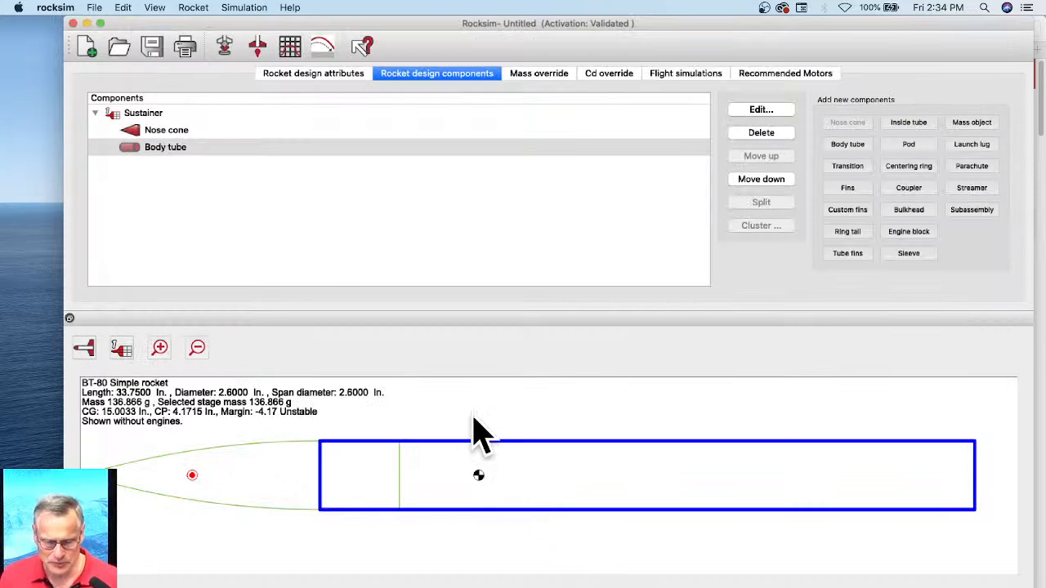
# Step: Add a custom-sized trapezoidal fin set to the body tube with a 47.25-degree sweep angle and a 3.375 in semi span
pyautogui.click(139, 155)
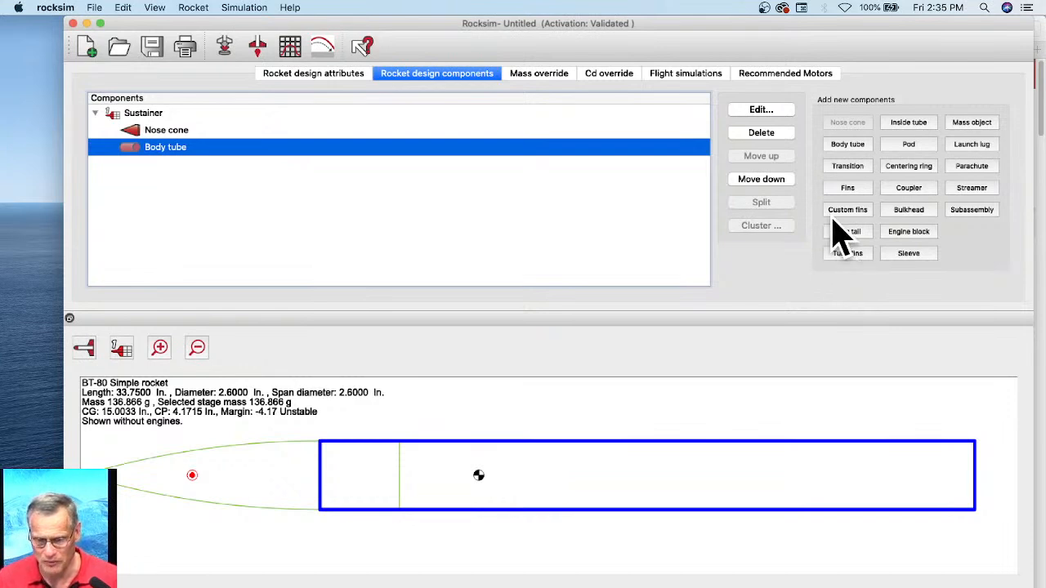
pyautogui.click(846, 188)
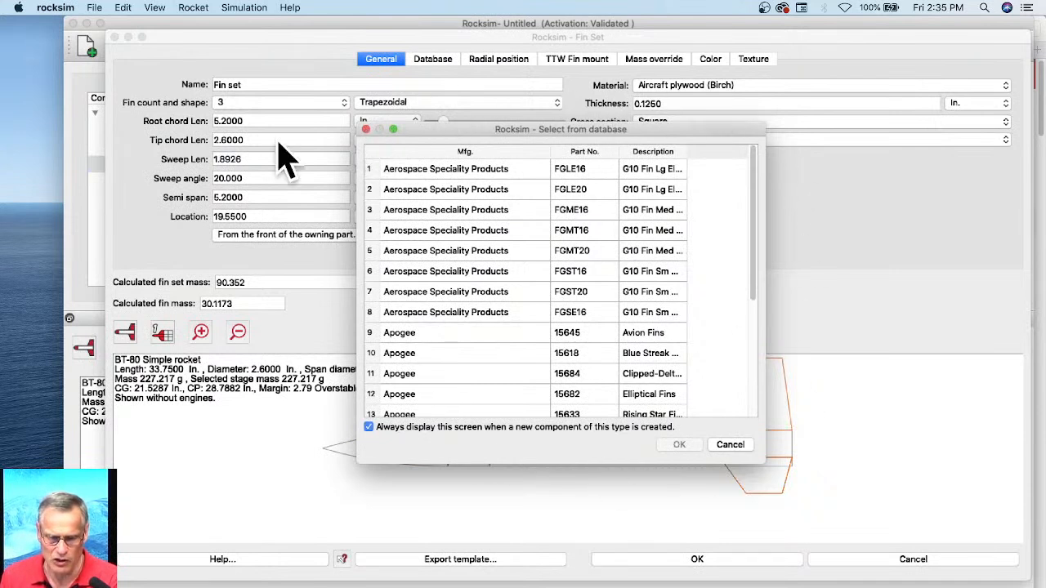
pyautogui.click(366, 131)
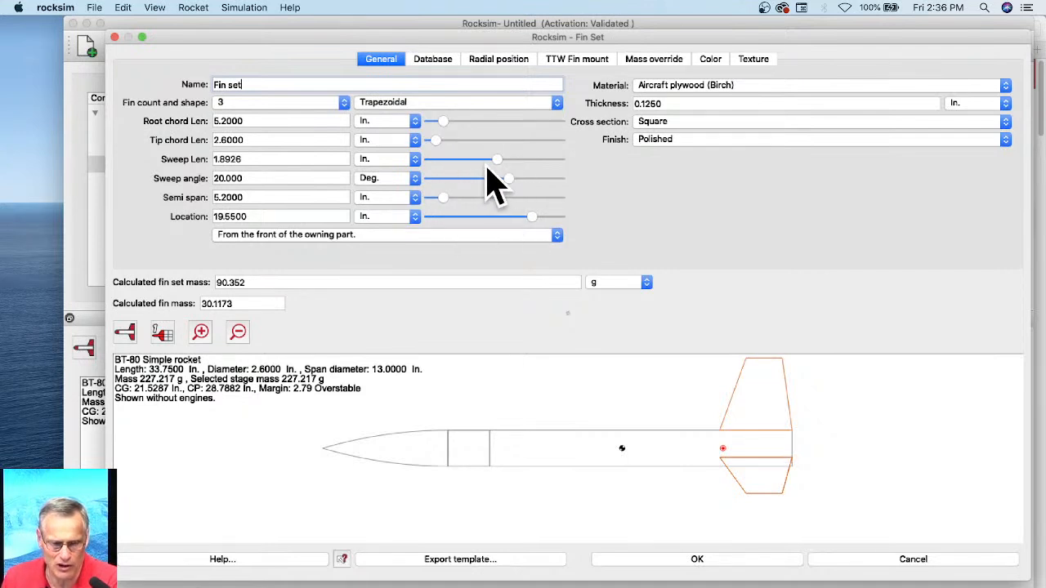
pyautogui.moveTo(509, 181); pyautogui.dragTo(526, 181)
pyautogui.moveTo(442, 196); pyautogui.dragTo(451, 216)
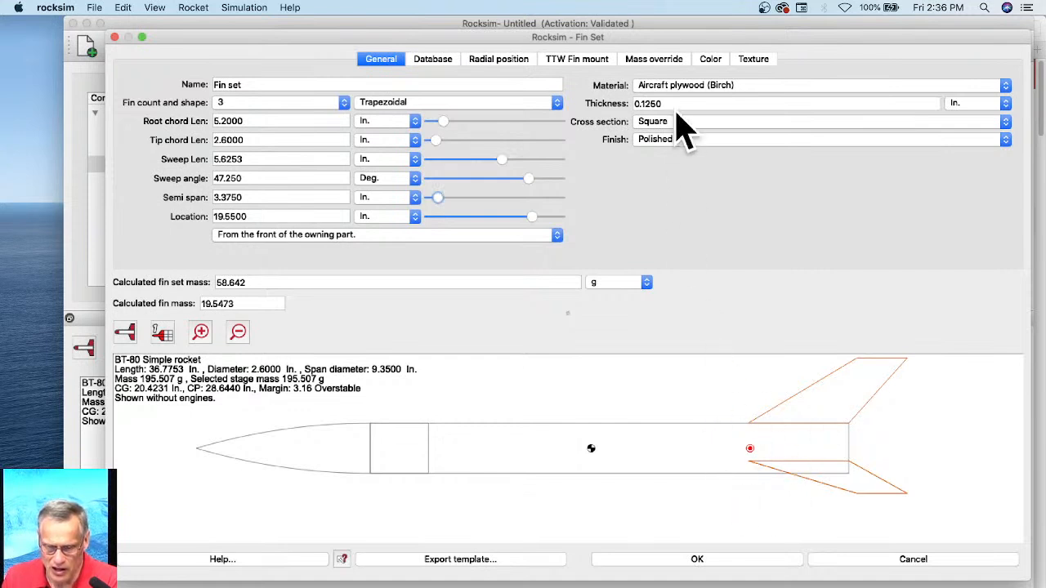
# Step: Set the fin set's material to Basswood and accept the fin set
pyautogui.click(676, 87)
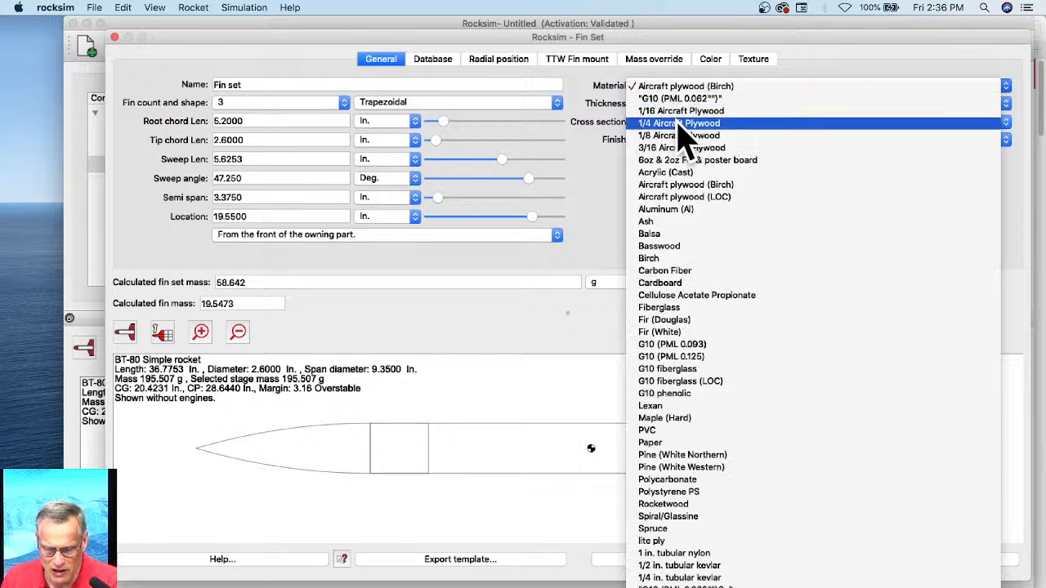
pyautogui.click(682, 253)
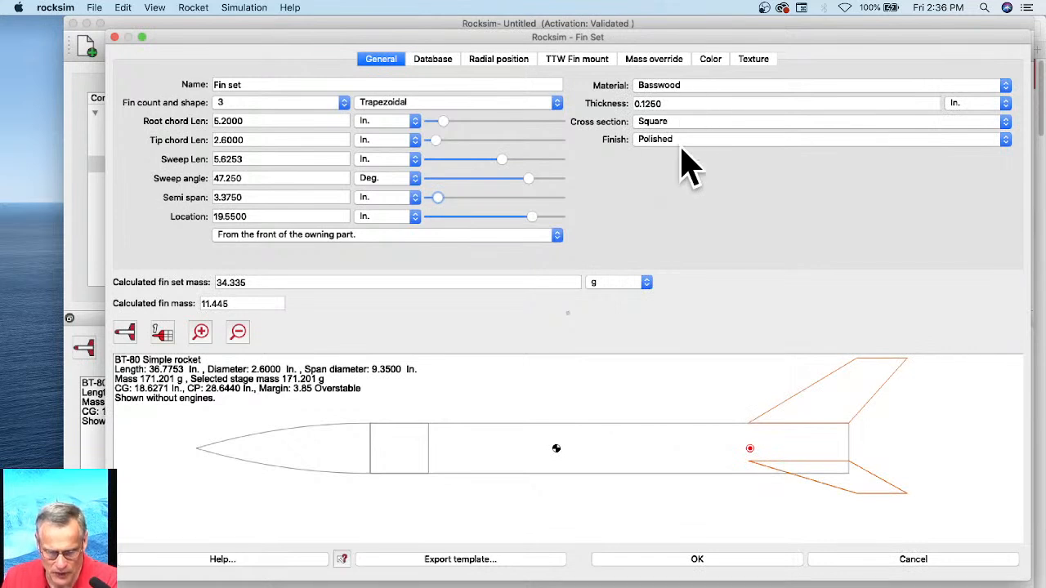
pyautogui.click(694, 564)
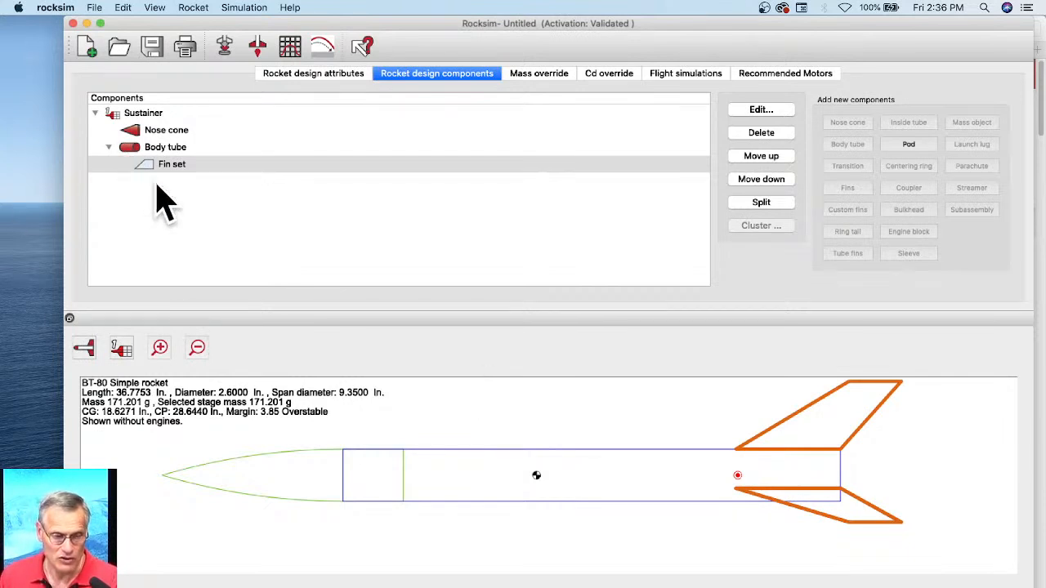
# Step: Add a subassembly owned by the body tube, loading its parts from 1X29mm Quick Change Motor Mount Subassembly.rsa
pyautogui.click(168, 151)
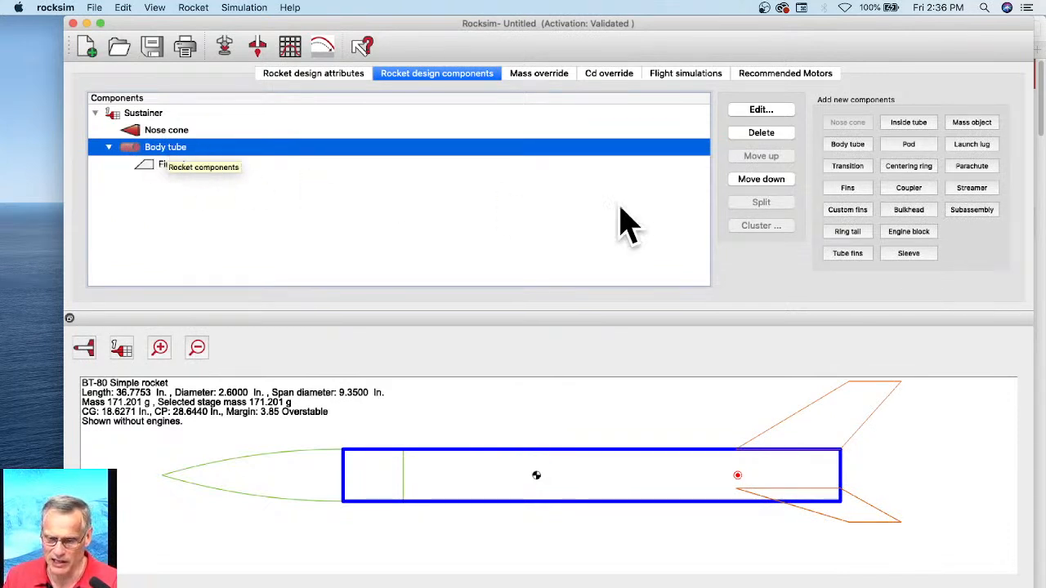
pyautogui.click(973, 211)
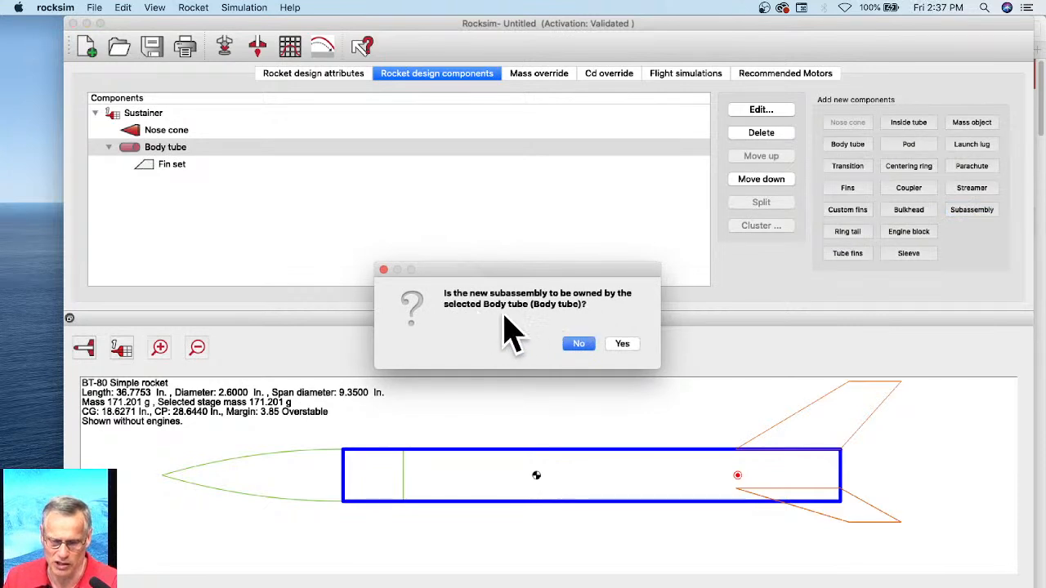
pyautogui.click(624, 345)
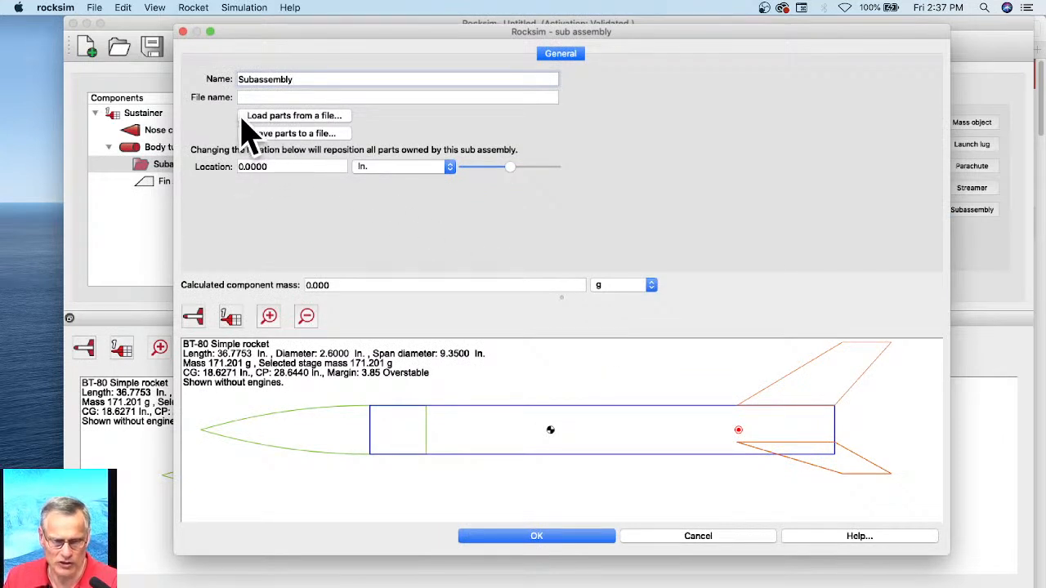
pyautogui.click(290, 117)
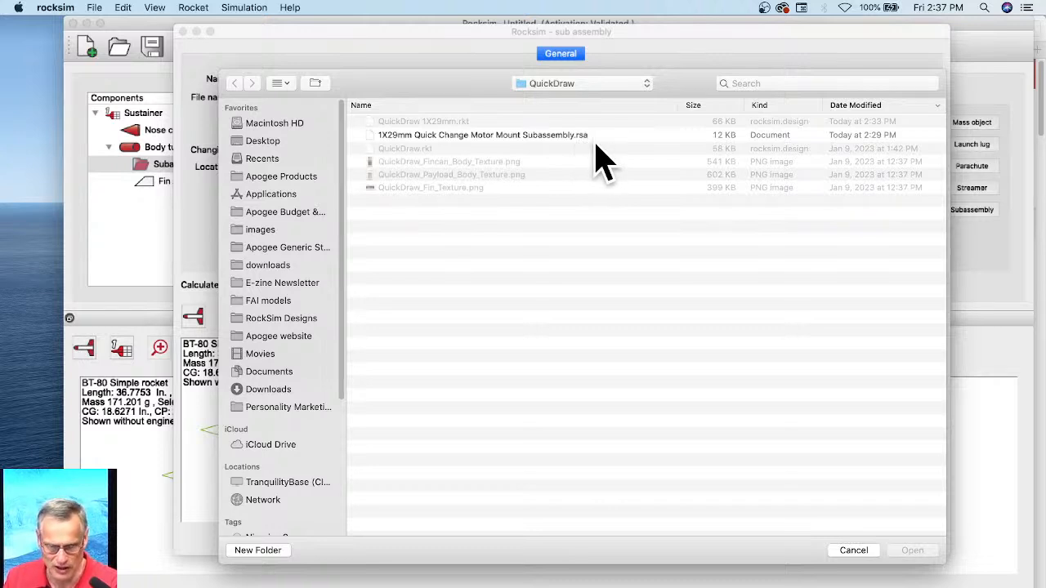
pyautogui.click(436, 139)
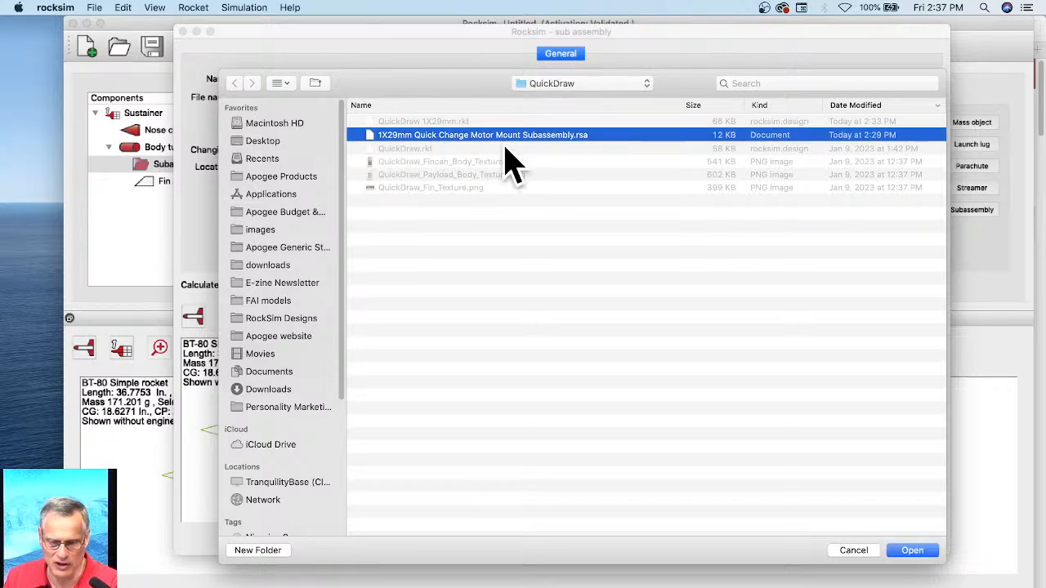
pyautogui.click(912, 553)
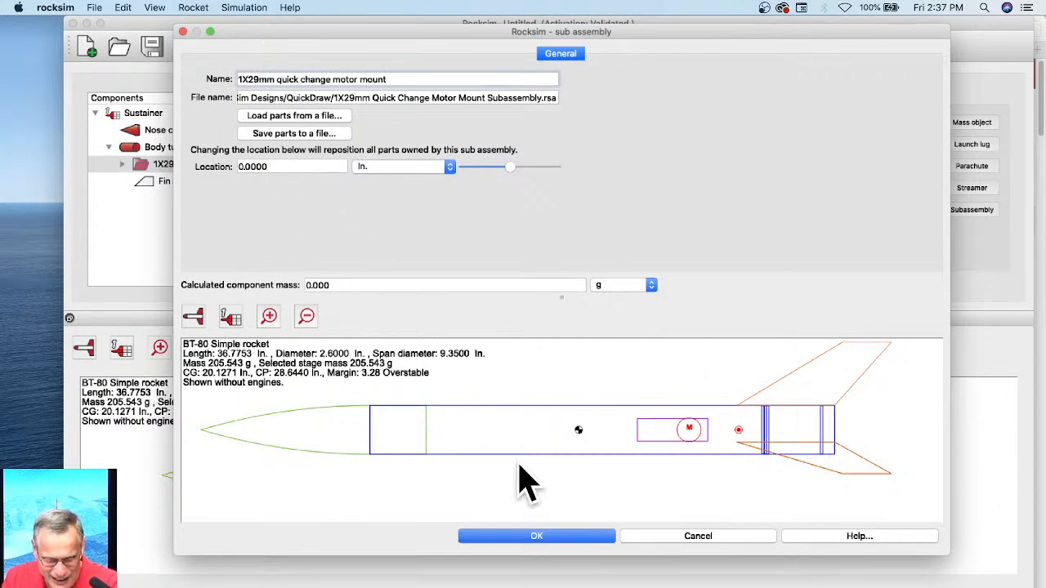
pyautogui.click(534, 536)
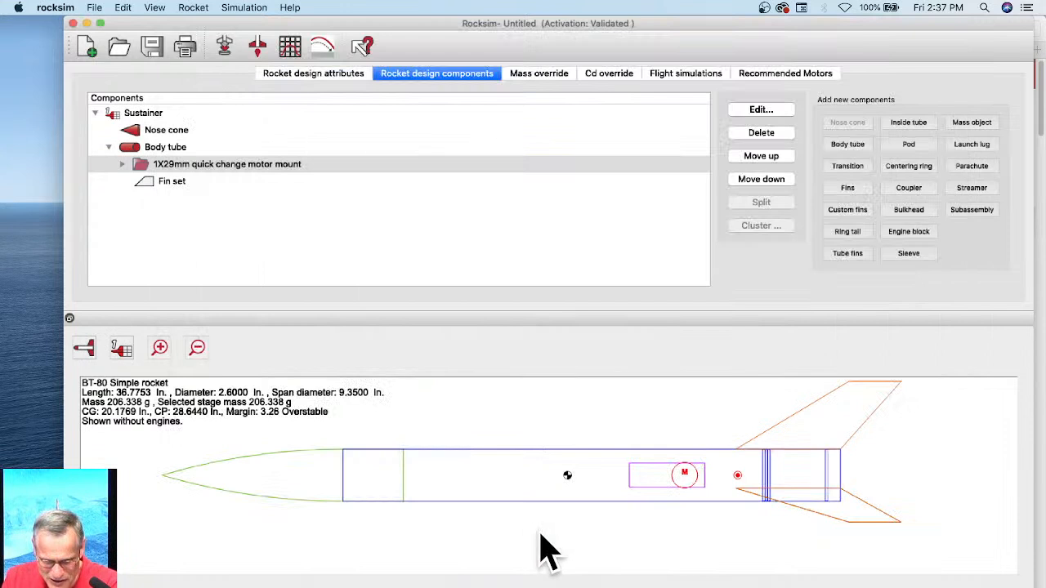
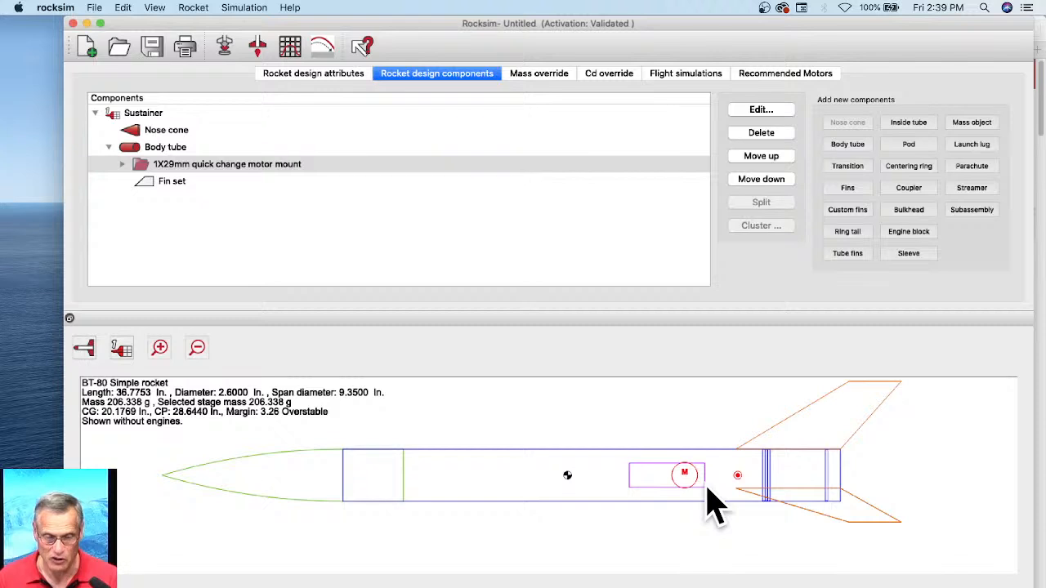
# Step: Rename the body tube inside the 1X29mm quick change motor mount subassembly as 29mm motor mount tube
pyautogui.click(270, 190)
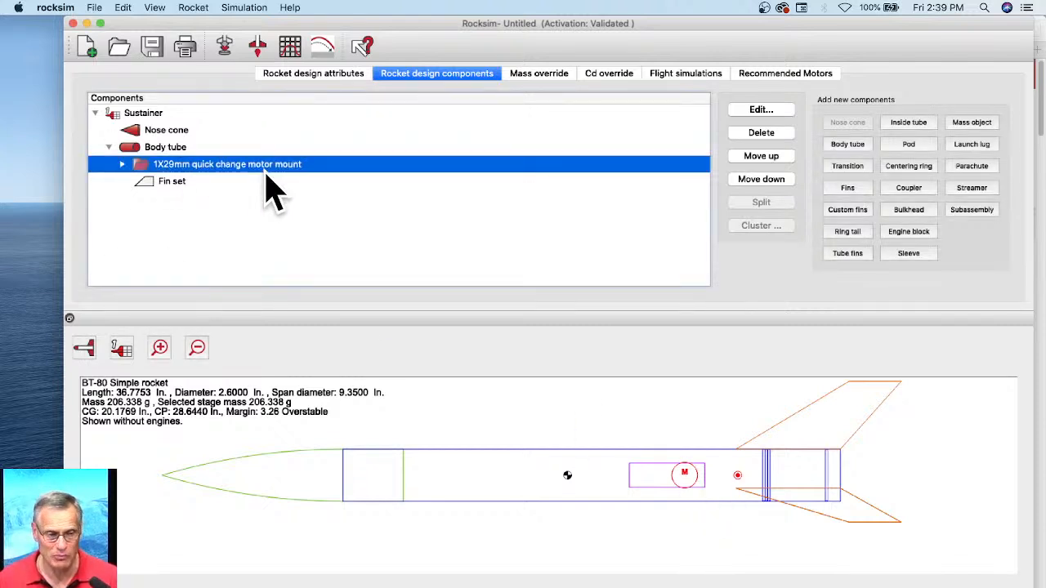
pyautogui.click(122, 164)
pyautogui.scroll(-1, 196, 172)
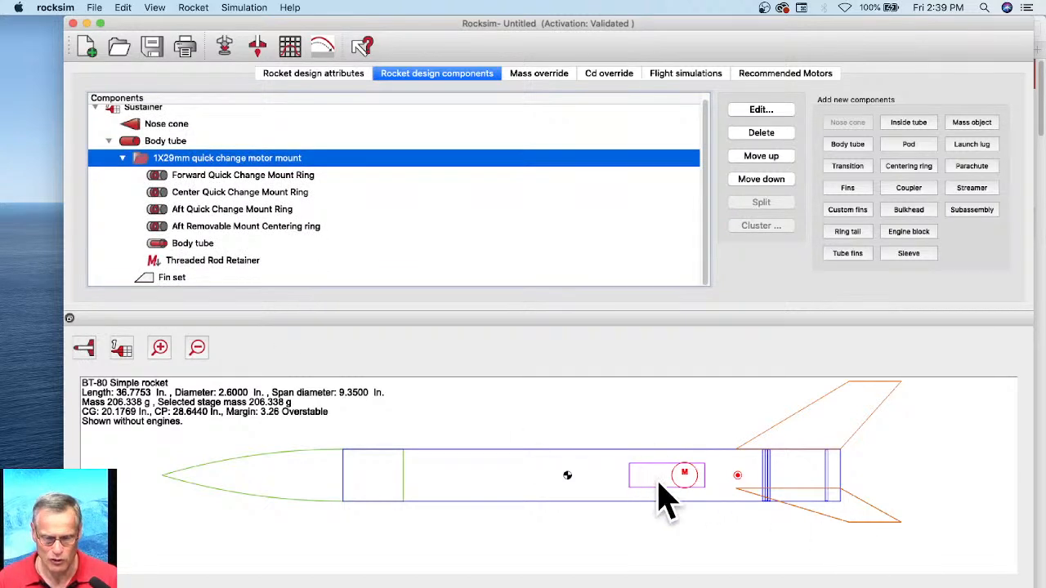
pyautogui.click(192, 245)
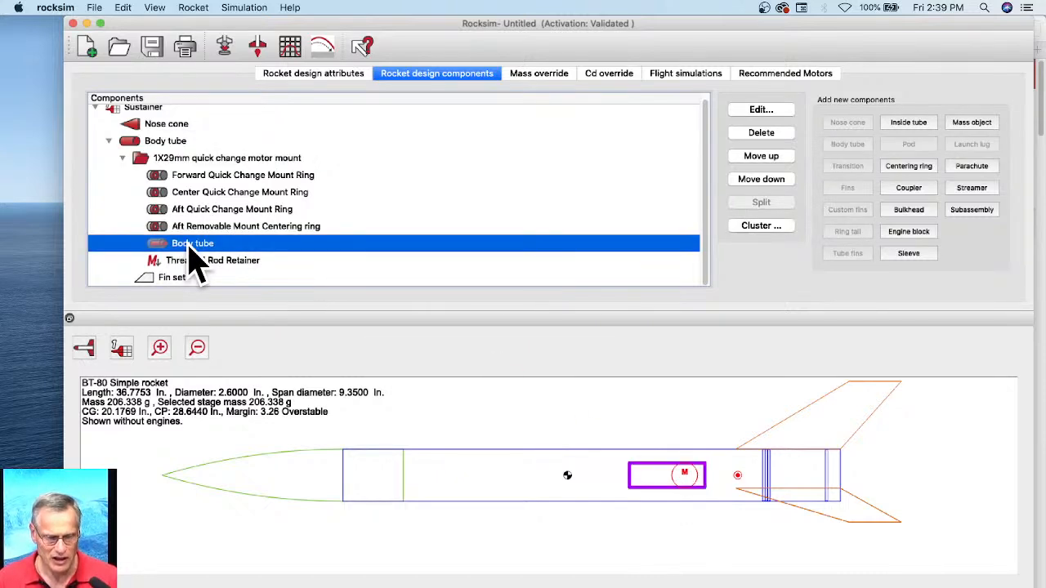
pyautogui.doubleClick(192, 245)
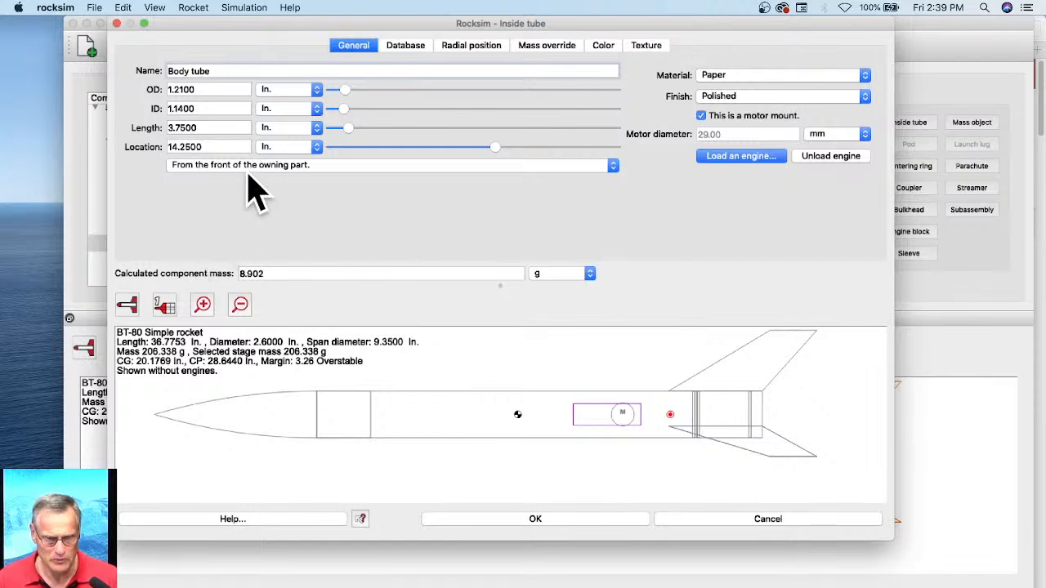
pyautogui.moveTo(217, 71); pyautogui.dragTo(155, 74)
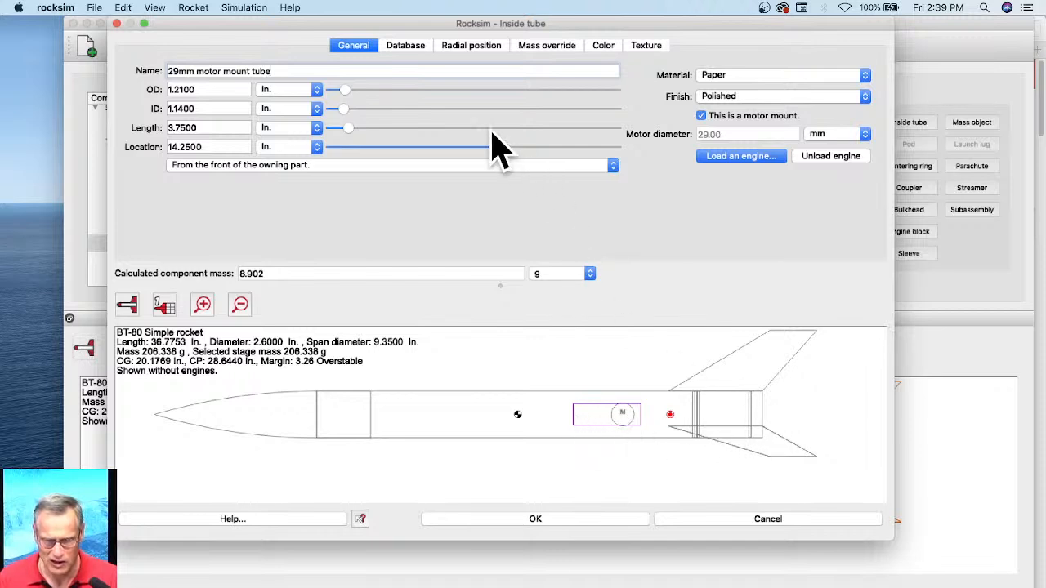
# Step: Move the motor mount tube to the aft end, located 0 in from the base of the owning part, and accept it
pyautogui.moveTo(497, 149); pyautogui.dragTo(570, 149)
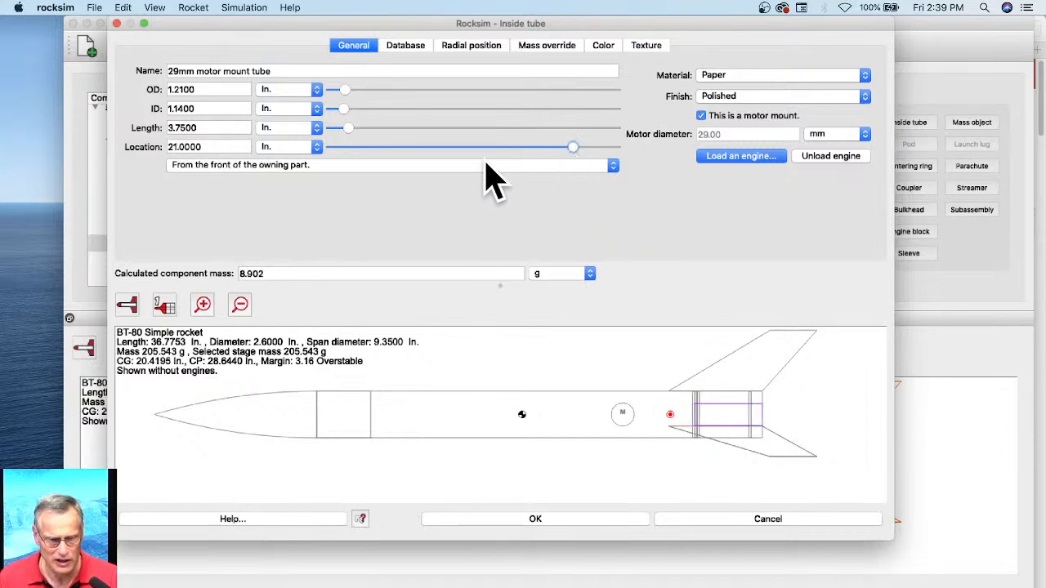
pyautogui.click(236, 167)
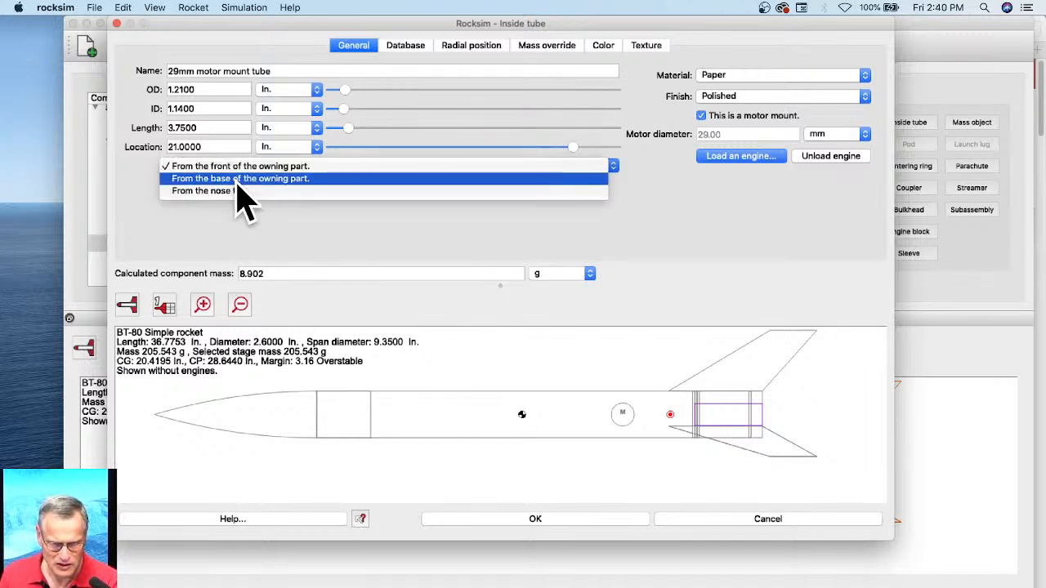
pyautogui.click(236, 179)
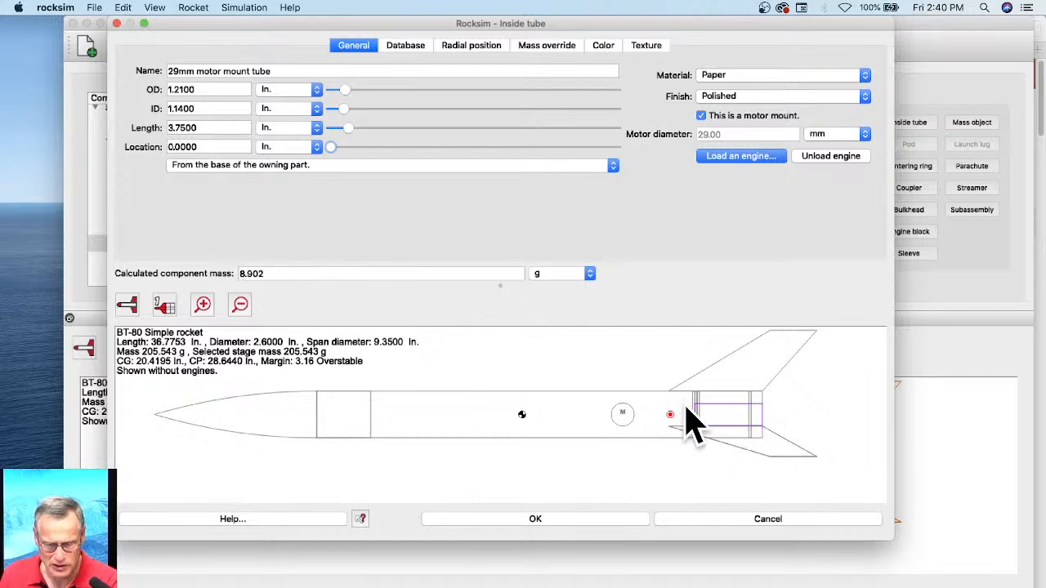
pyautogui.click(600, 520)
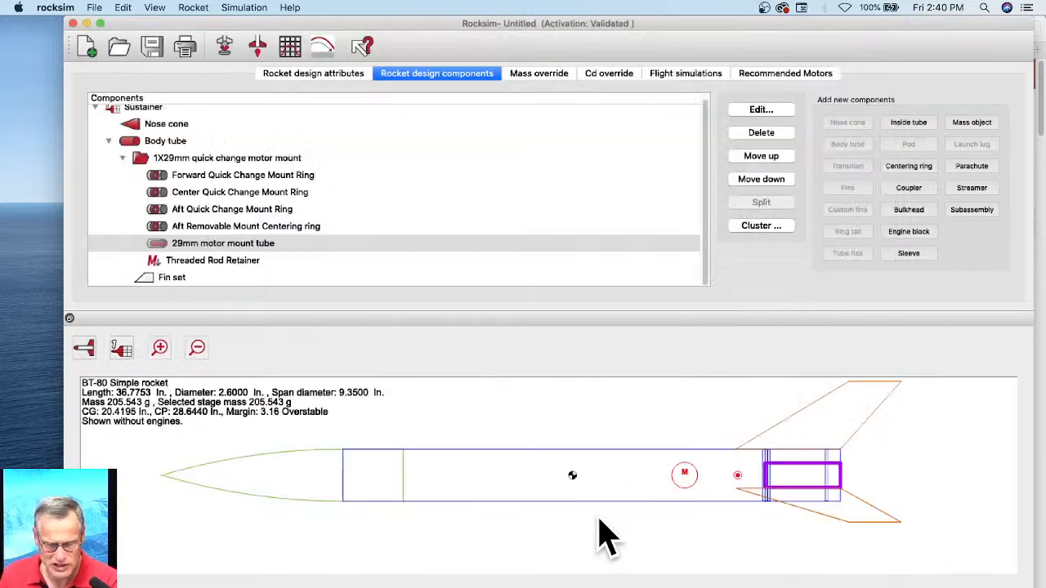
# Step: Move the Threaded Rod Retainer aft, located 1.125 in from the base of the owning part, and accept it
pyautogui.click(195, 260)
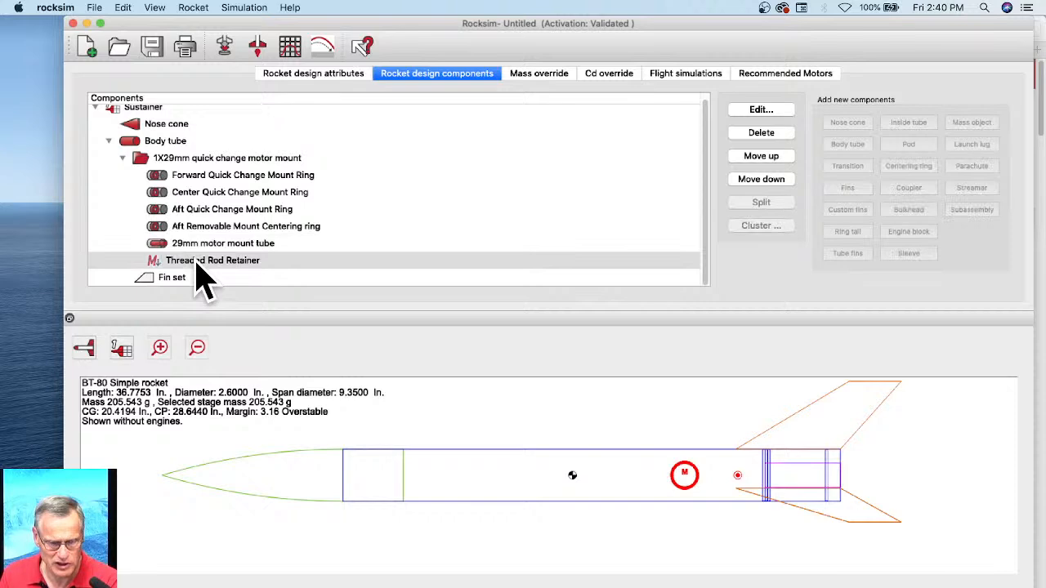
pyautogui.doubleClick(196, 261)
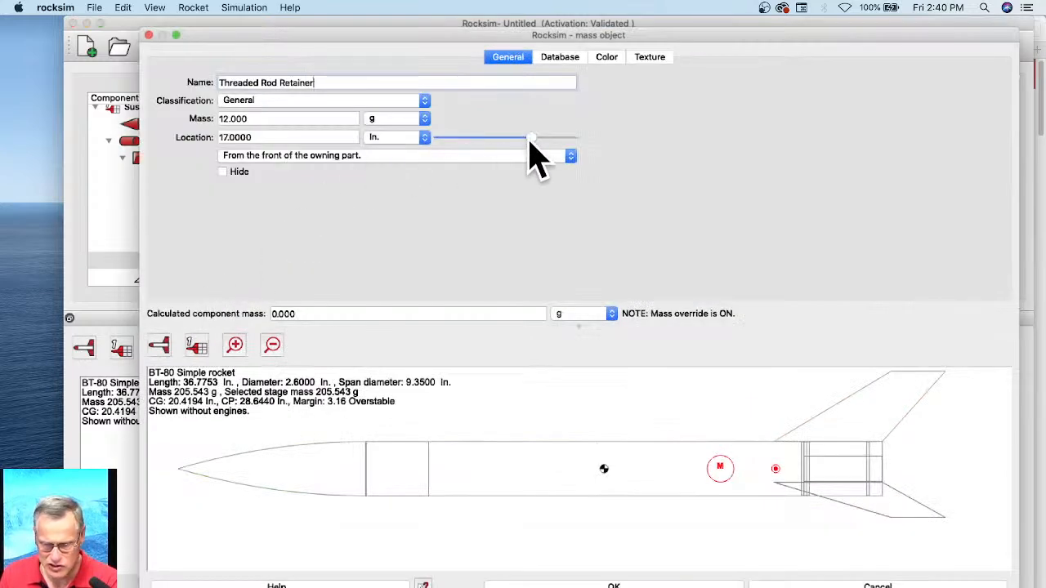
pyautogui.moveTo(530, 141); pyautogui.dragTo(566, 143)
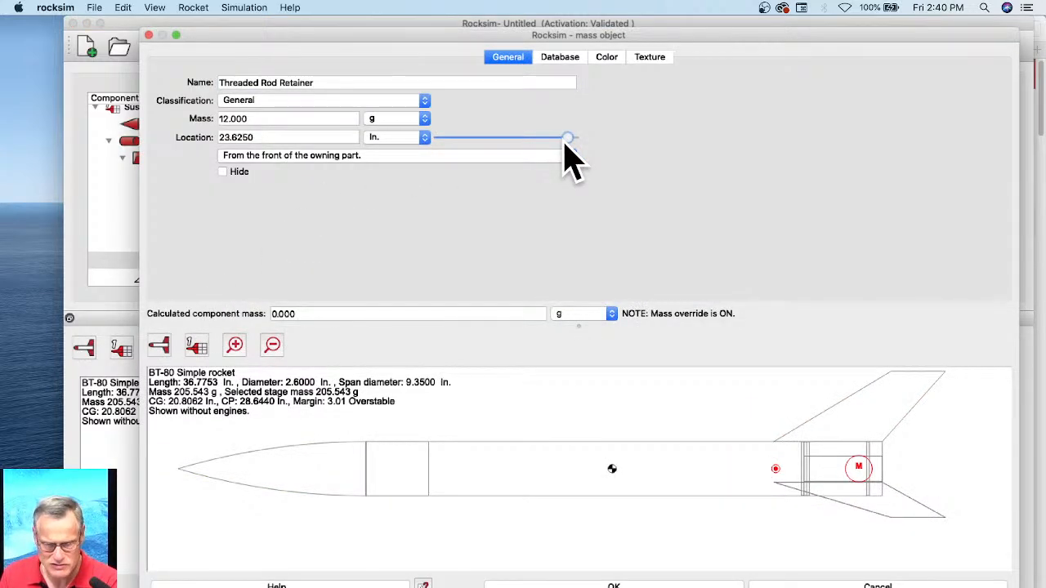
pyautogui.click(278, 156)
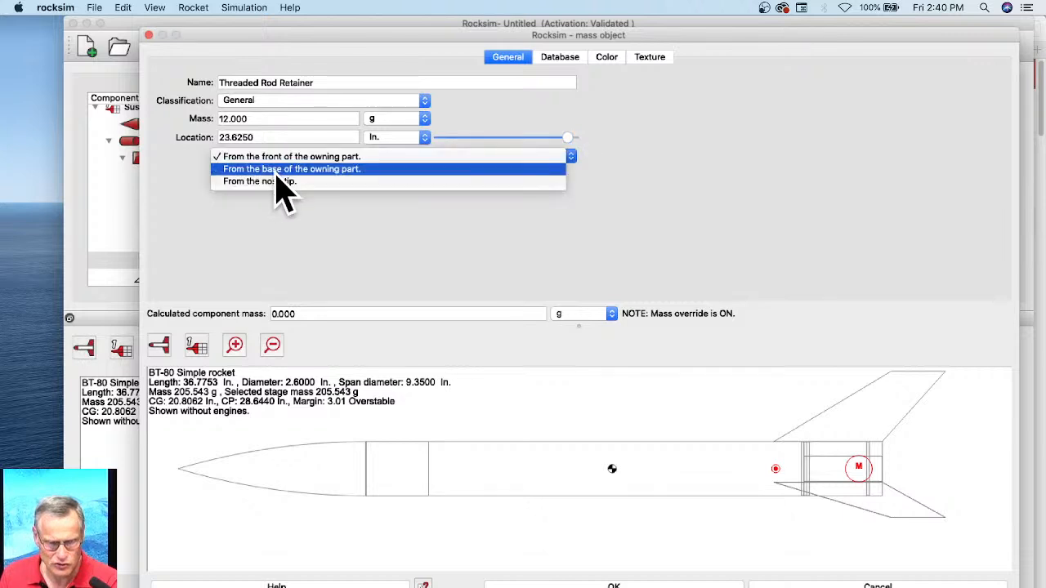
pyautogui.click(293, 170)
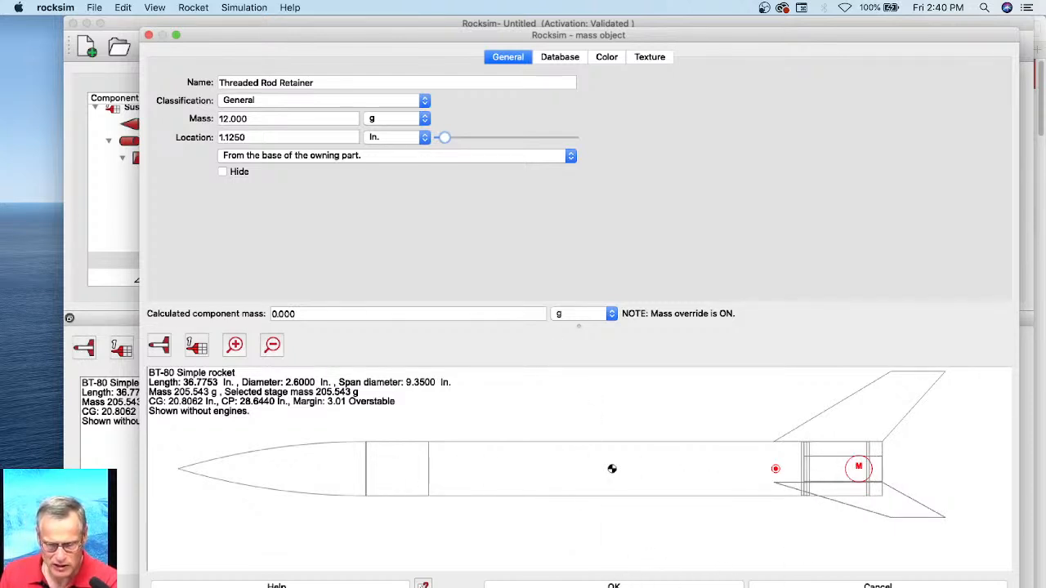
pyautogui.click(613, 586)
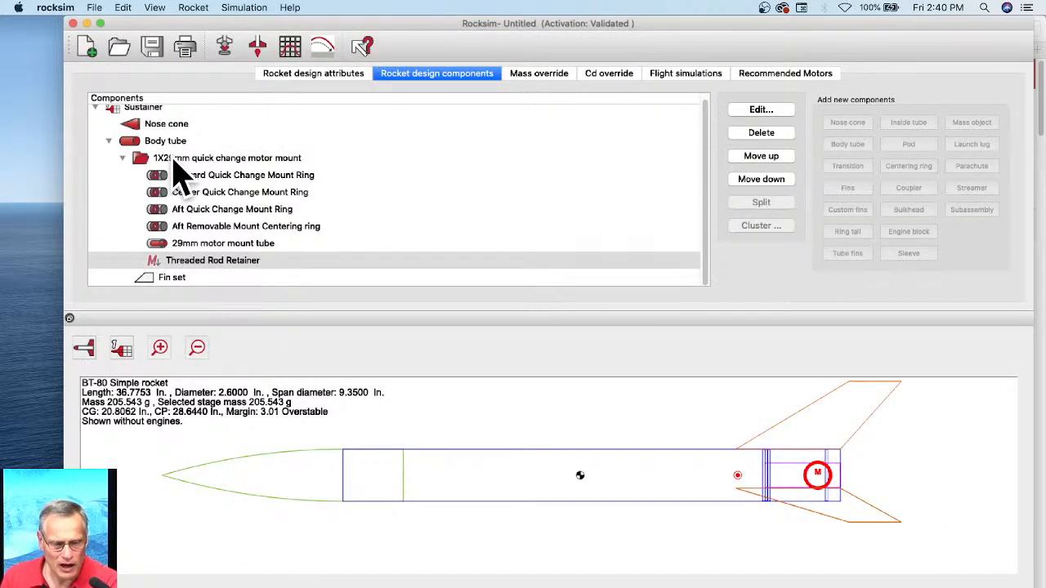
# Step: Try shifting the location of the whole quick change motor mount subassembly and discard the changes
pyautogui.click(179, 160)
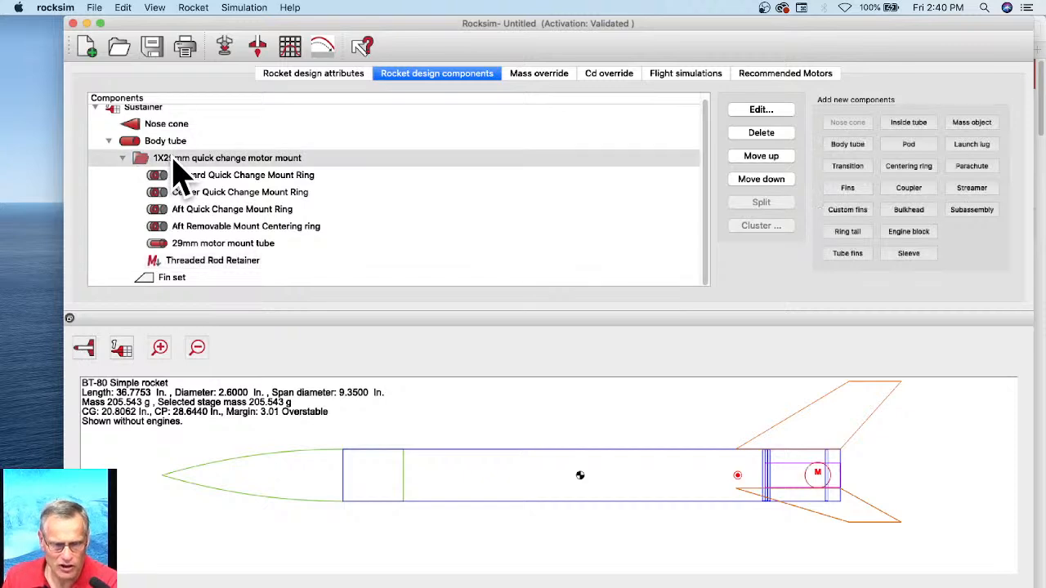
pyautogui.doubleClick(235, 160)
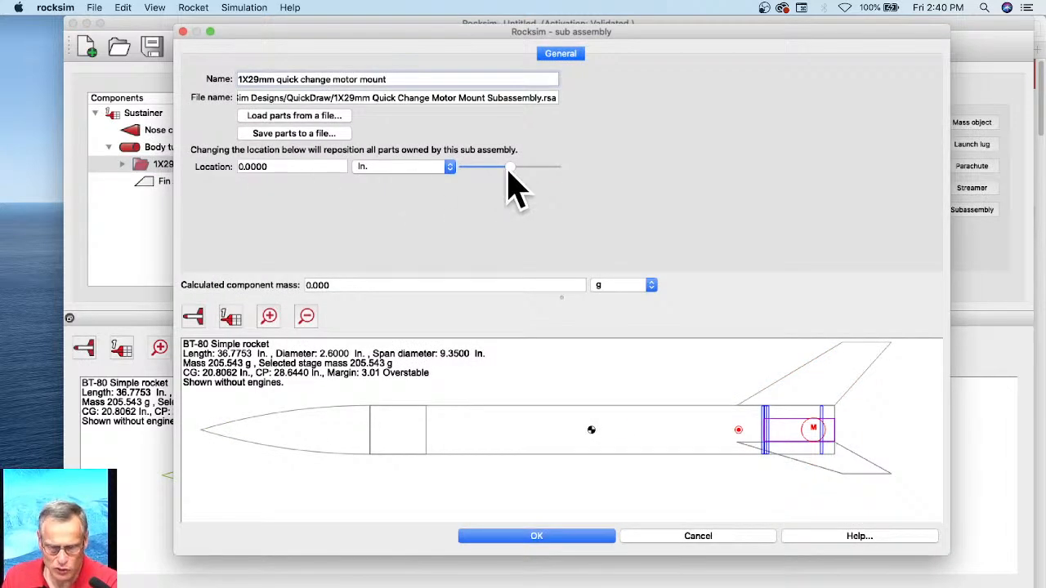
pyautogui.moveTo(509, 170); pyautogui.dragTo(511, 170)
pyautogui.click(683, 538)
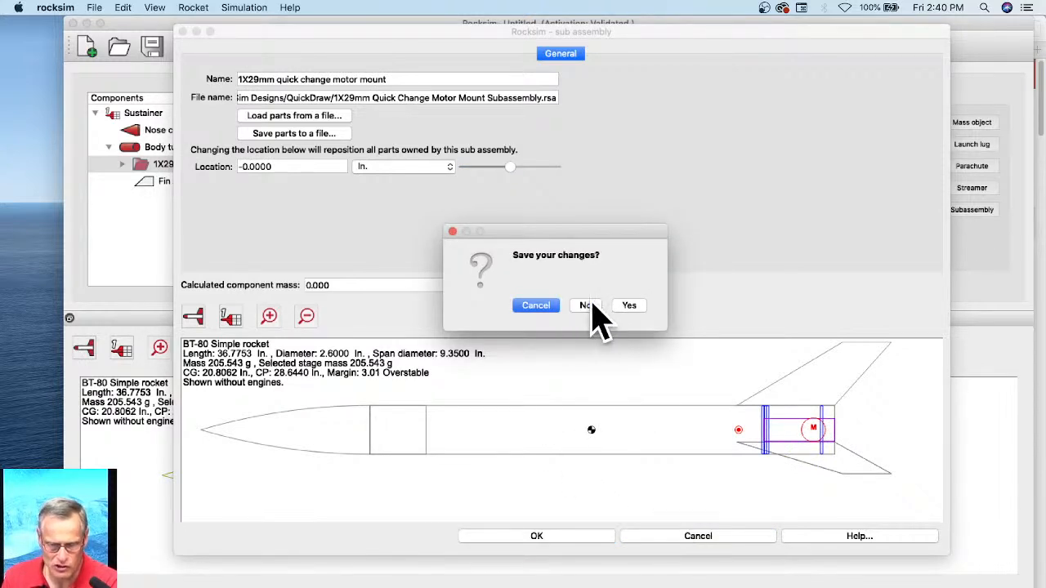
pyautogui.click(587, 306)
# Step: Try shortening the body tube to 11.125 in and return its length to 24.75 in
pyautogui.doubleClick(162, 148)
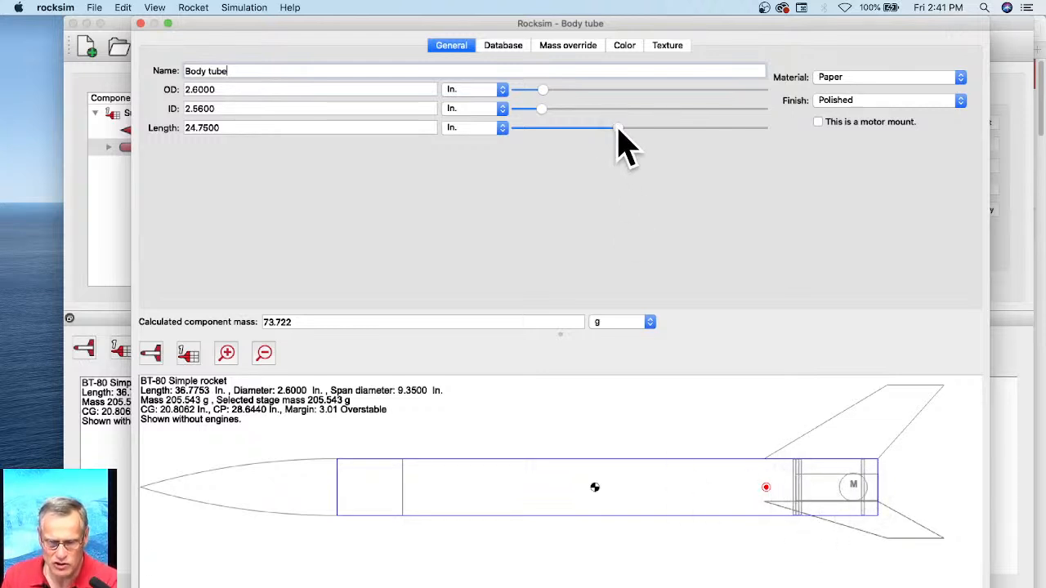
pyautogui.moveTo(618, 129); pyautogui.dragTo(562, 129)
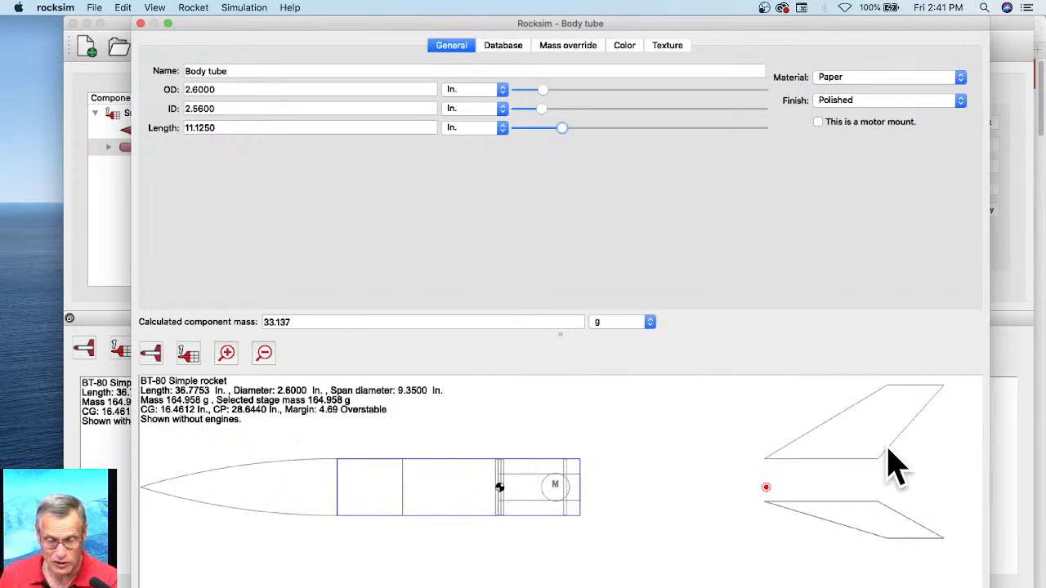
pyautogui.moveTo(567, 128); pyautogui.dragTo(620, 135)
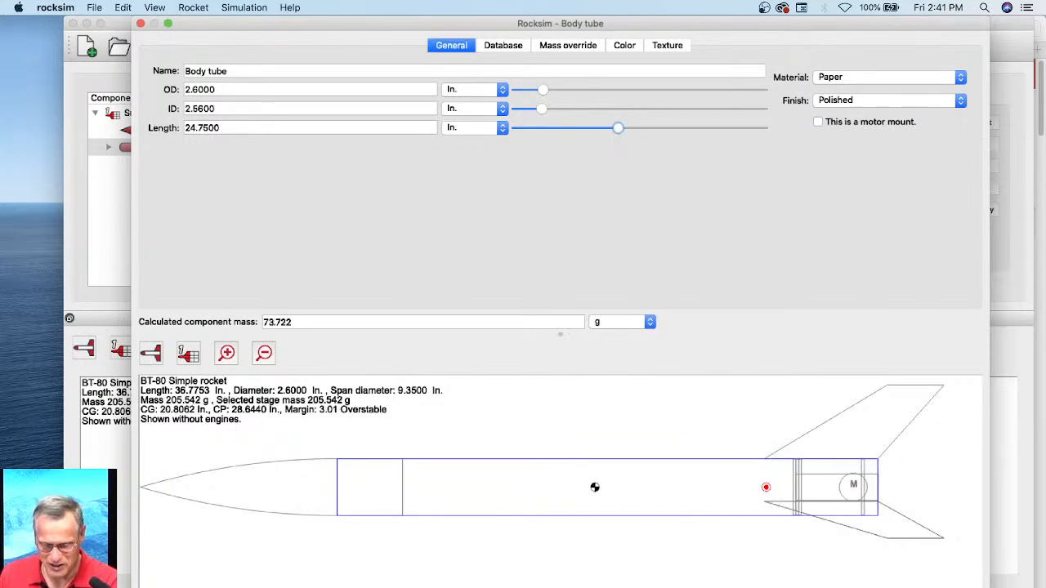
pyautogui.click(557, 587)
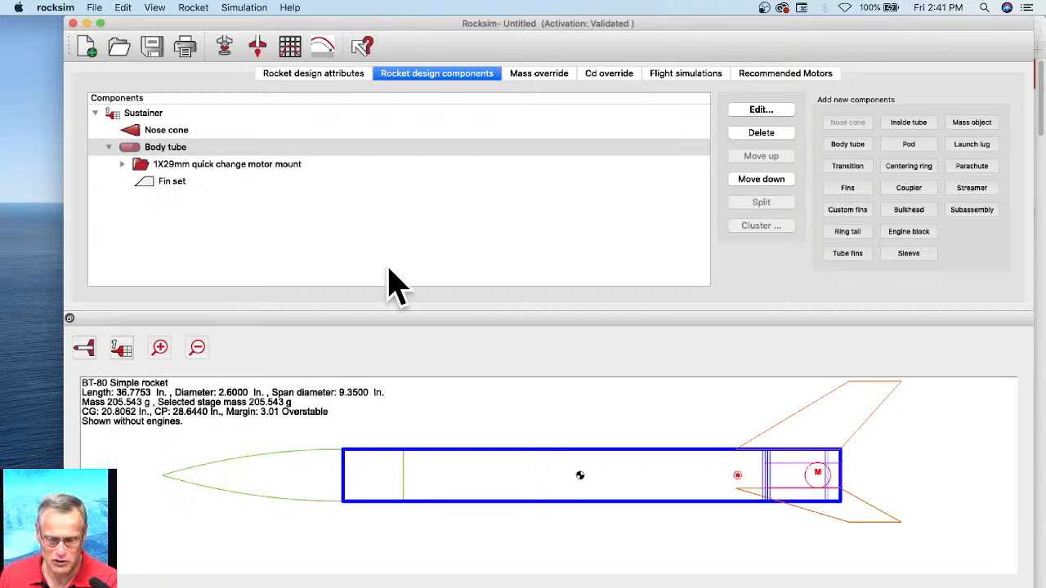
# Step: Reference the fin set's location from the base of the owning part and accept the change
pyautogui.click(161, 183)
pyautogui.doubleClick(163, 189)
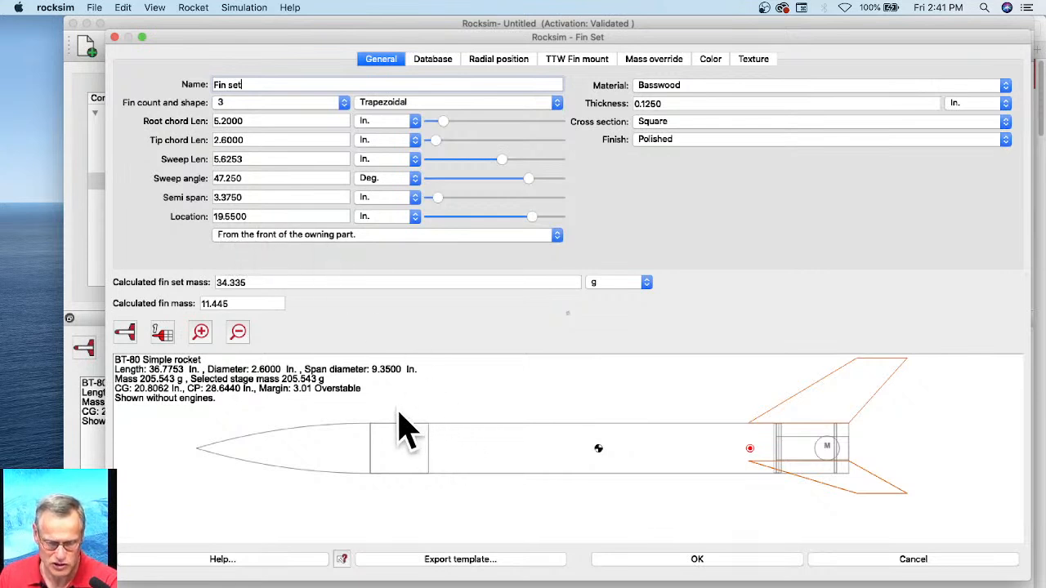
pyautogui.click(392, 238)
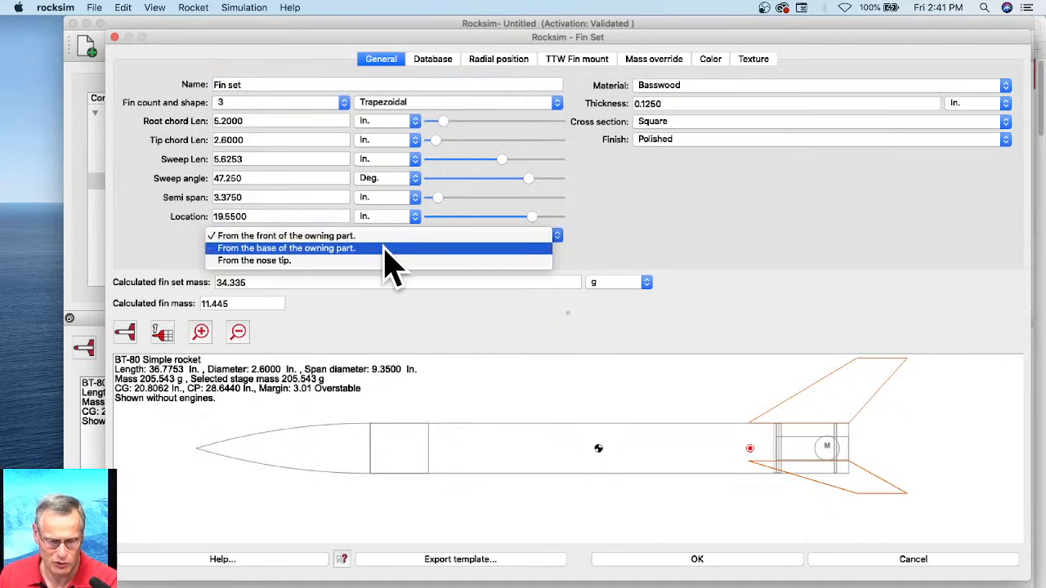
pyautogui.click(383, 248)
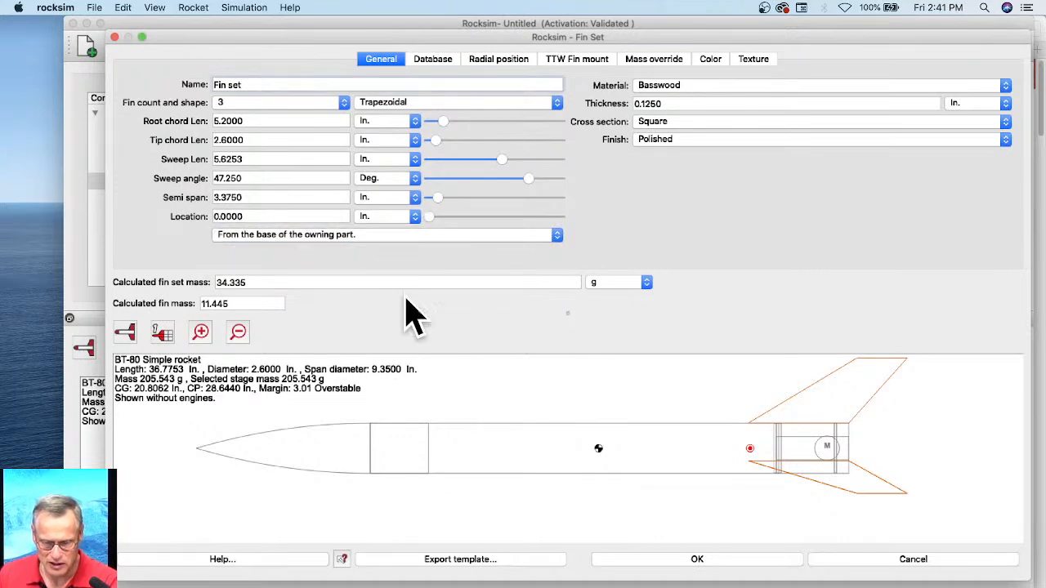
pyautogui.click(710, 563)
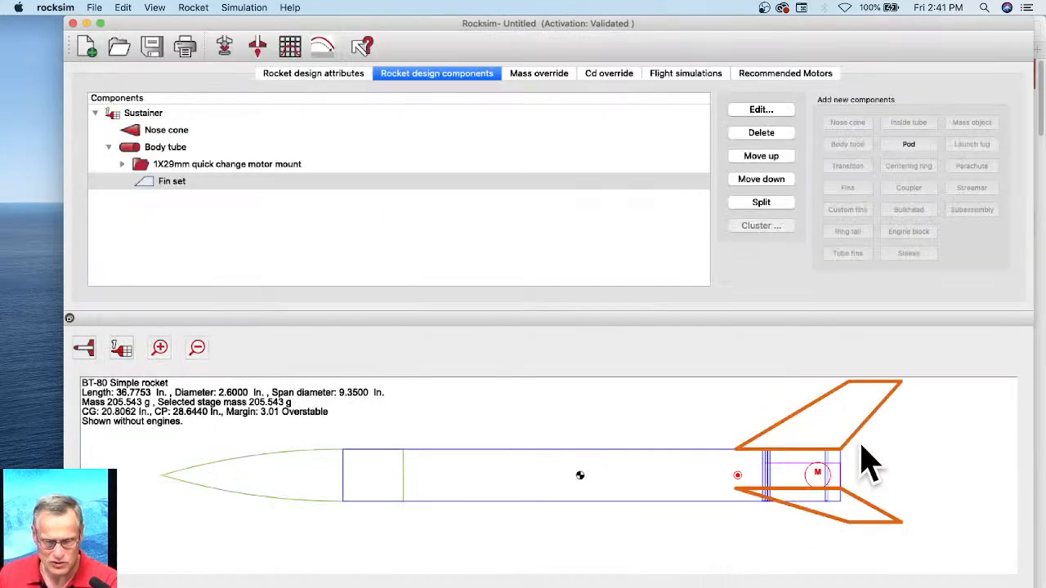
# Step: Shorten the main body tube to a length of 20.125 in and accept it
pyautogui.doubleClick(149, 149)
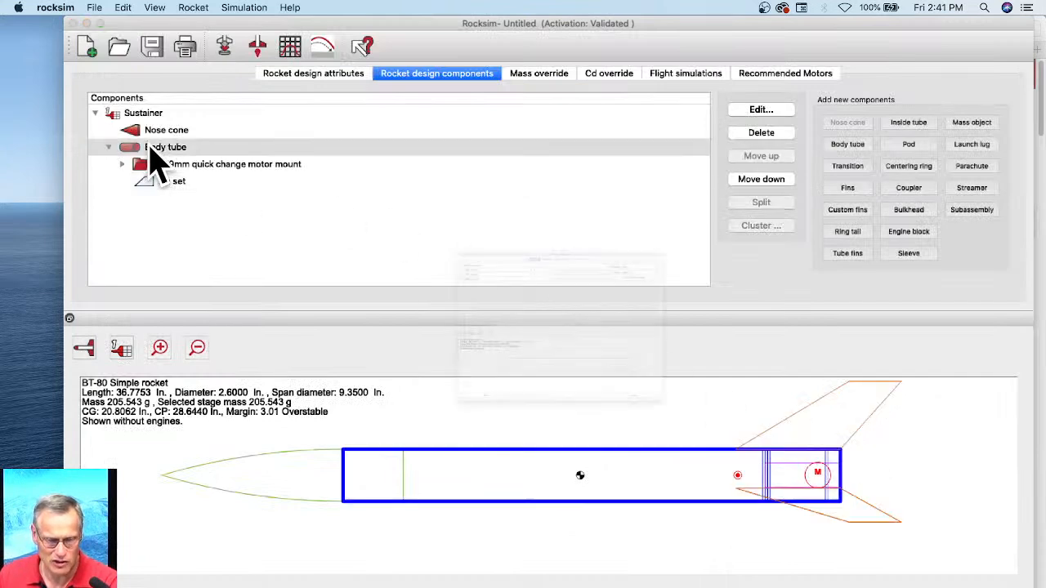
pyautogui.moveTo(621, 130)
pyautogui.mouseDown()
pyautogui.moveTo(553, 130)
pyautogui.moveTo(598, 135)
pyautogui.moveTo(608, 152)
pyautogui.moveTo(570, 130)
pyautogui.moveTo(604, 130)
pyautogui.mouseUp()
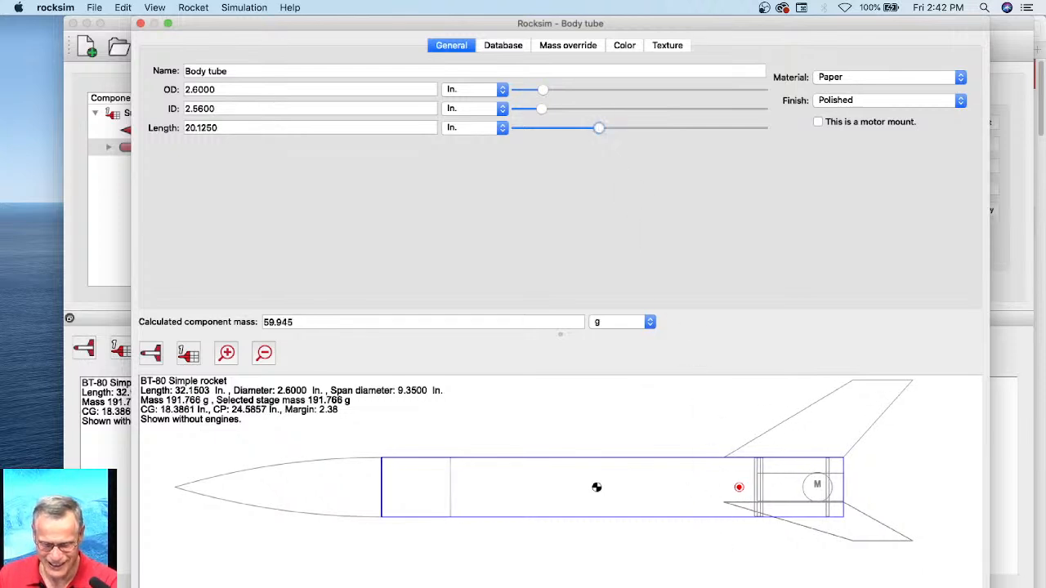
pyautogui.press('Return')
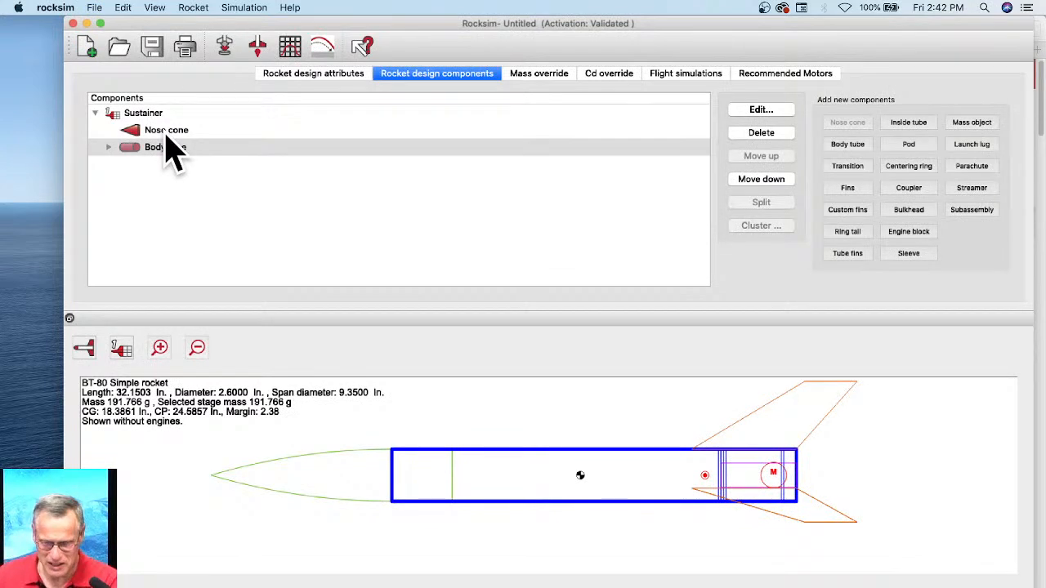
# Step: Prepare a flight simulation with the Aerotech F25W engine and a 9-second ejection delay in the 29mm motor mount
pyautogui.click(691, 79)
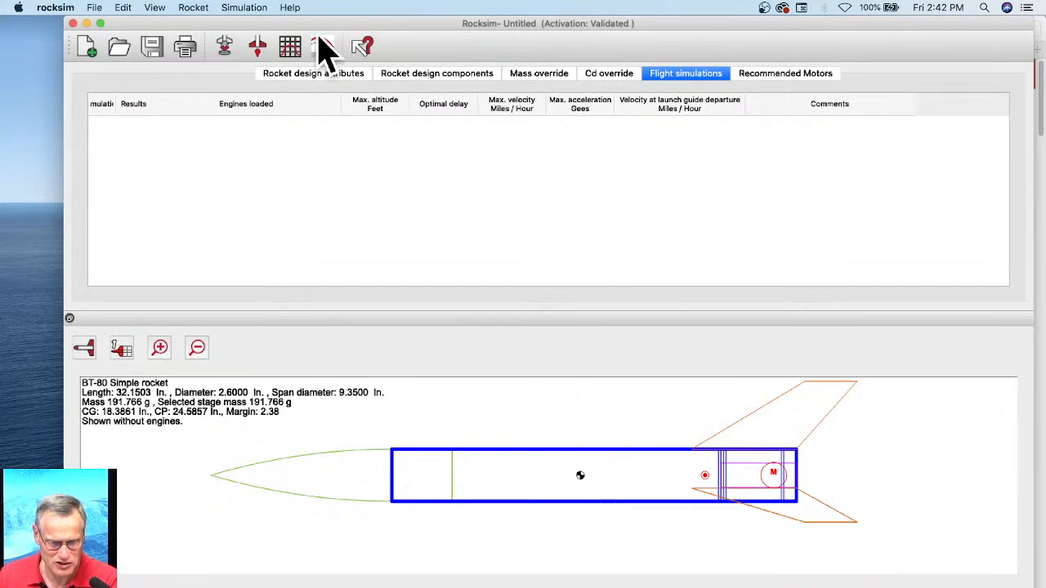
pyautogui.click(225, 48)
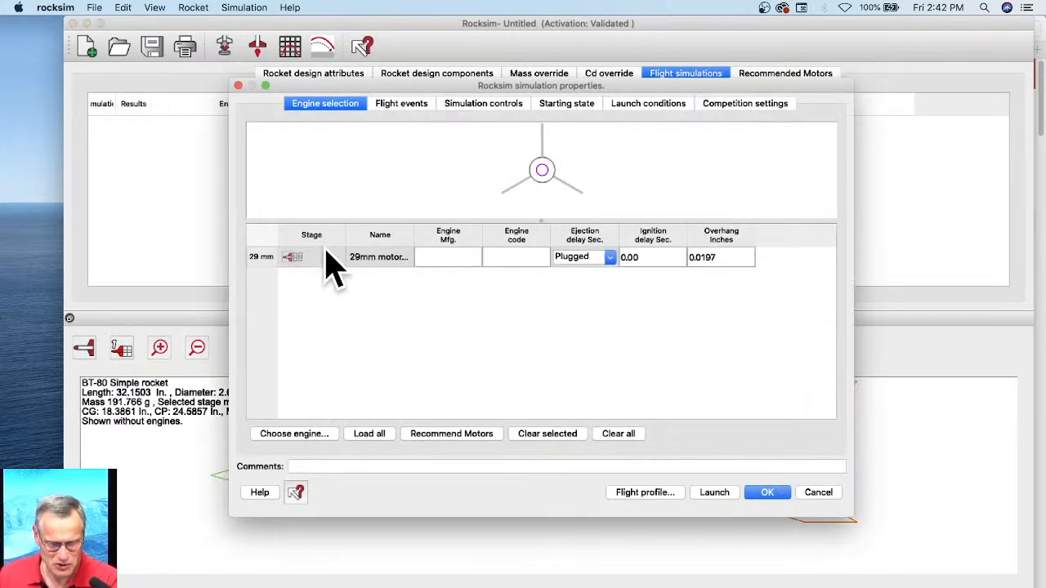
pyautogui.click(282, 434)
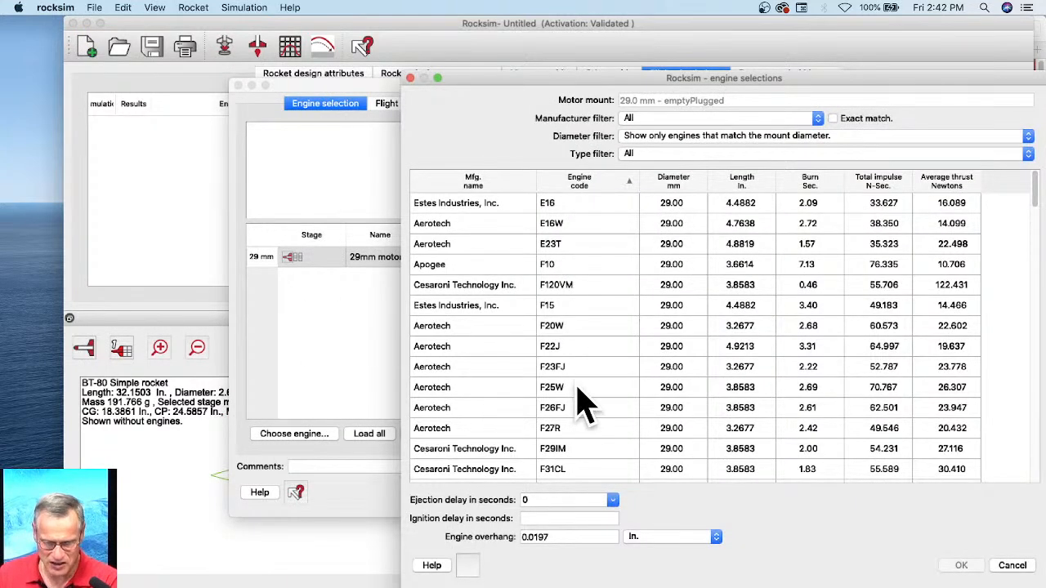
pyautogui.click(577, 388)
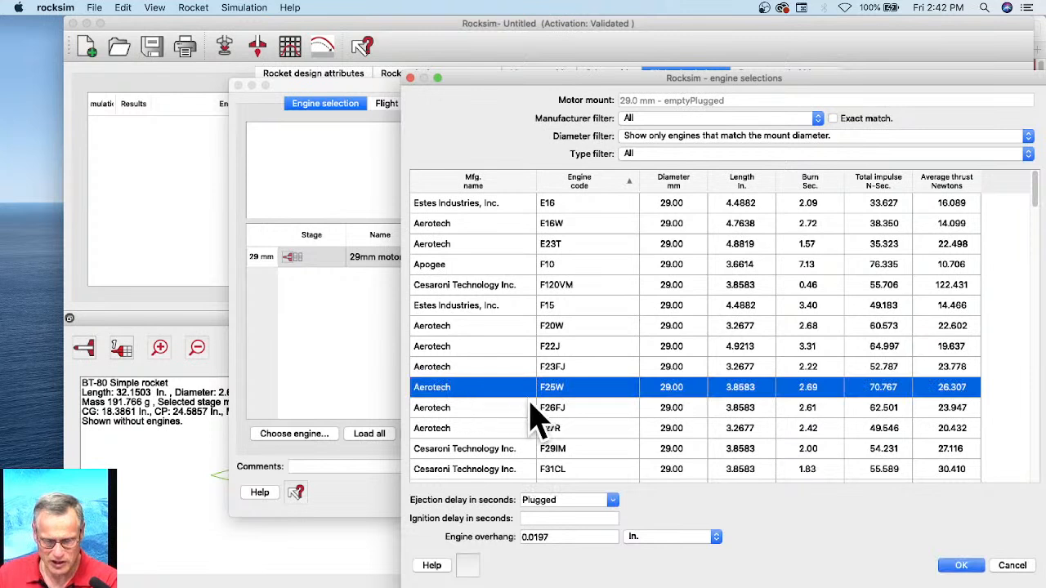
pyautogui.click(956, 565)
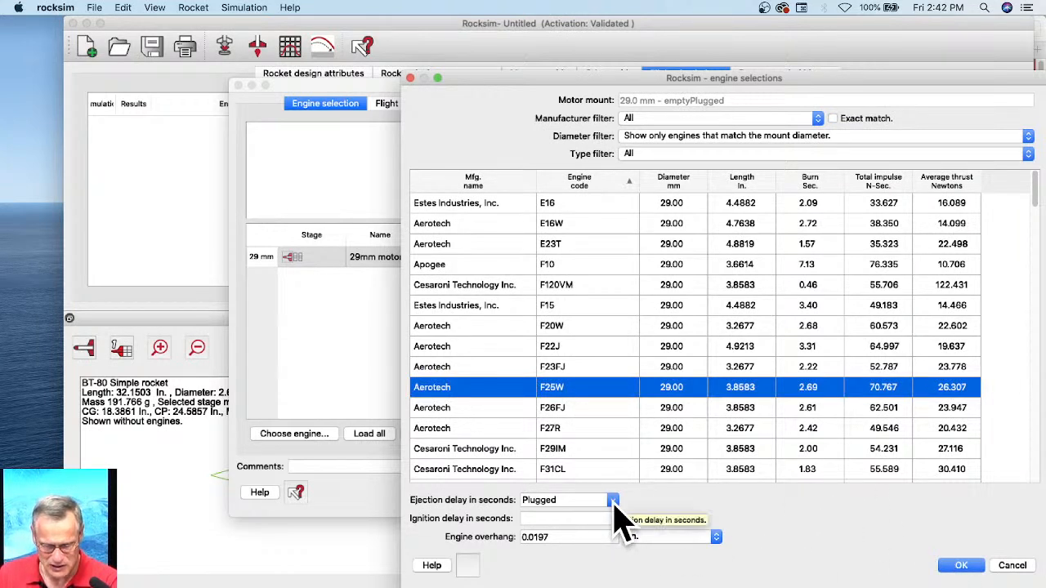
pyautogui.click(613, 500)
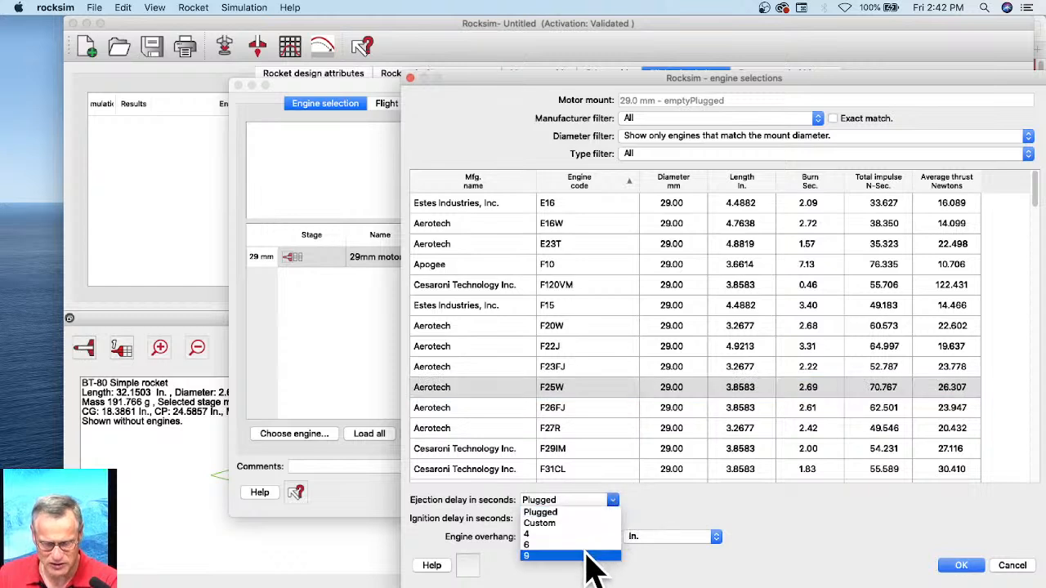
pyautogui.click(593, 566)
pyautogui.click(978, 568)
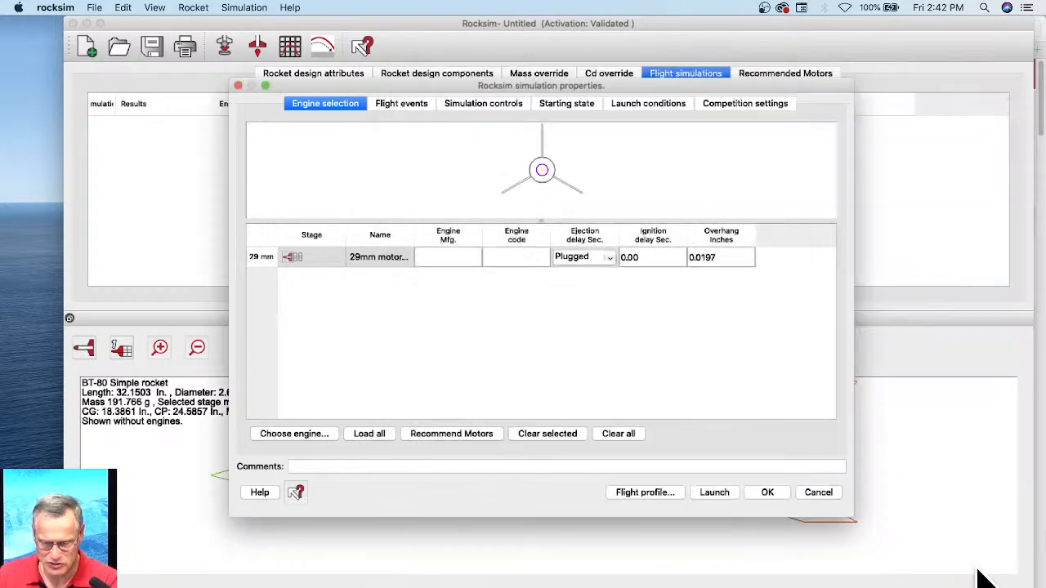
# Step: Run the flight profile for the loaded engine, saving the design as BT-80 Simple Rocket in the QuickDraw folder
pyautogui.click(646, 492)
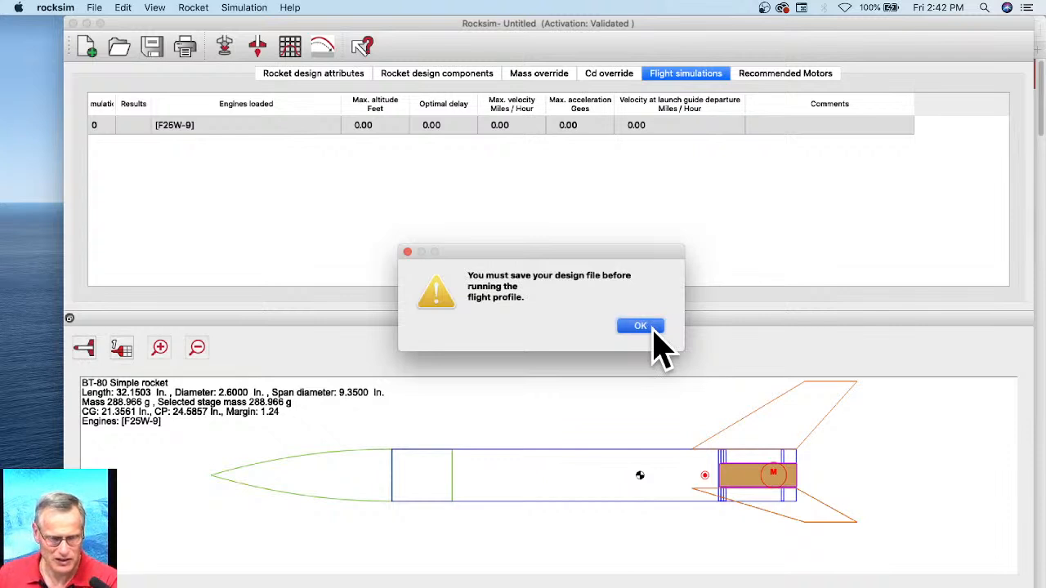
pyautogui.click(654, 331)
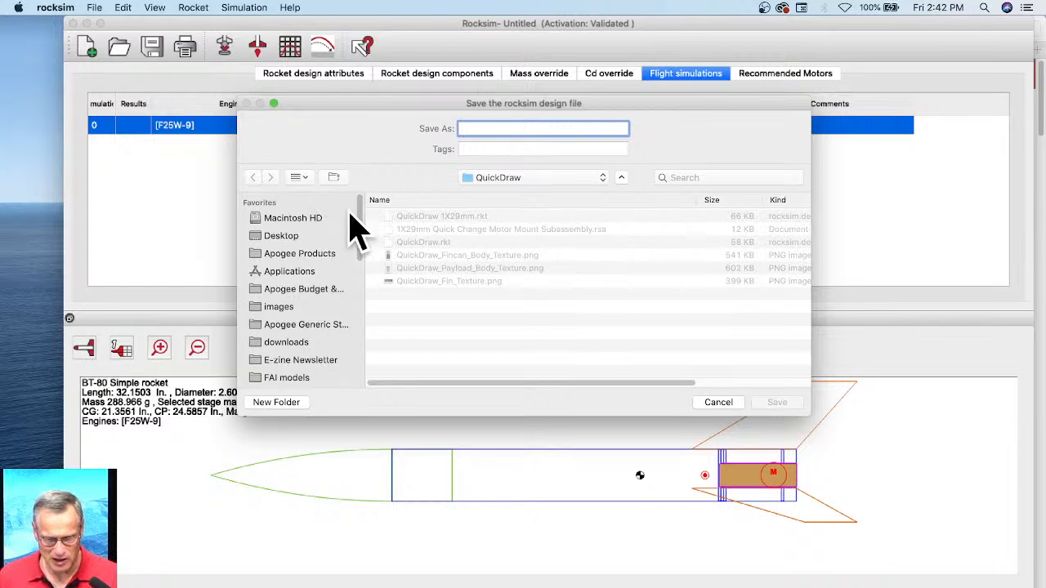
pyautogui.click(471, 317)
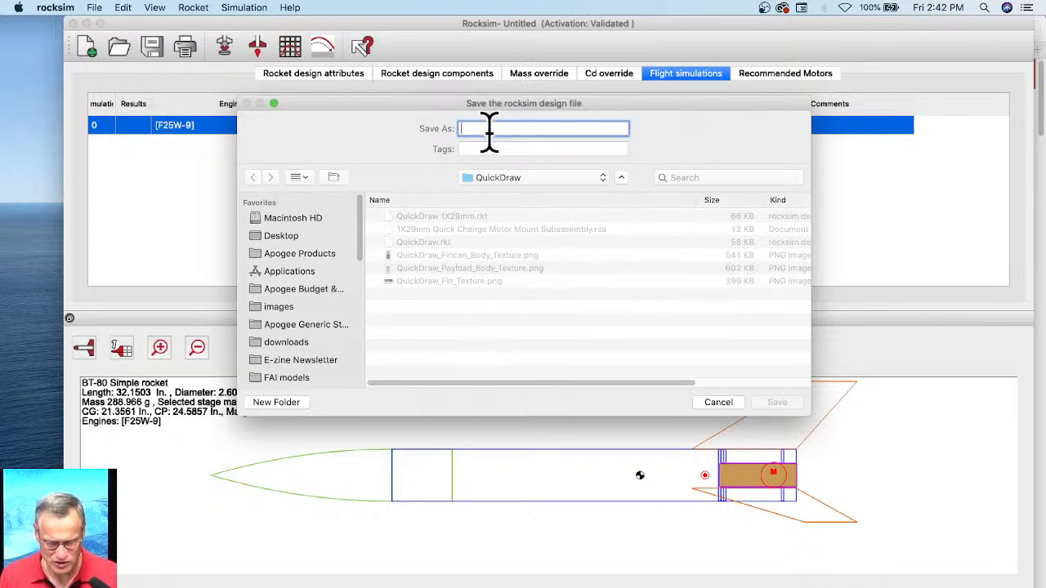
pyautogui.write('BT-80 Simple Rocket')
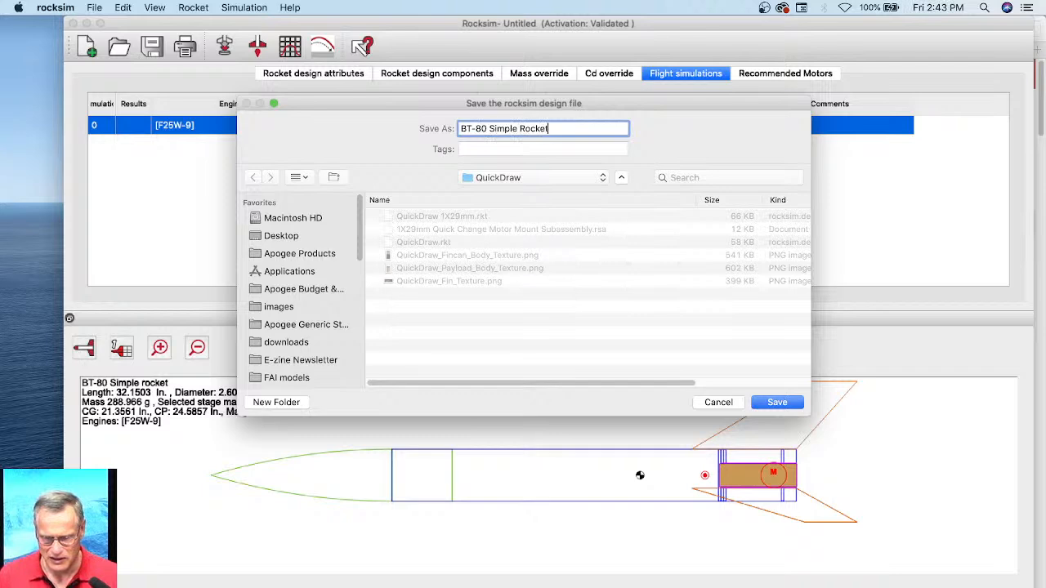
pyautogui.click(777, 403)
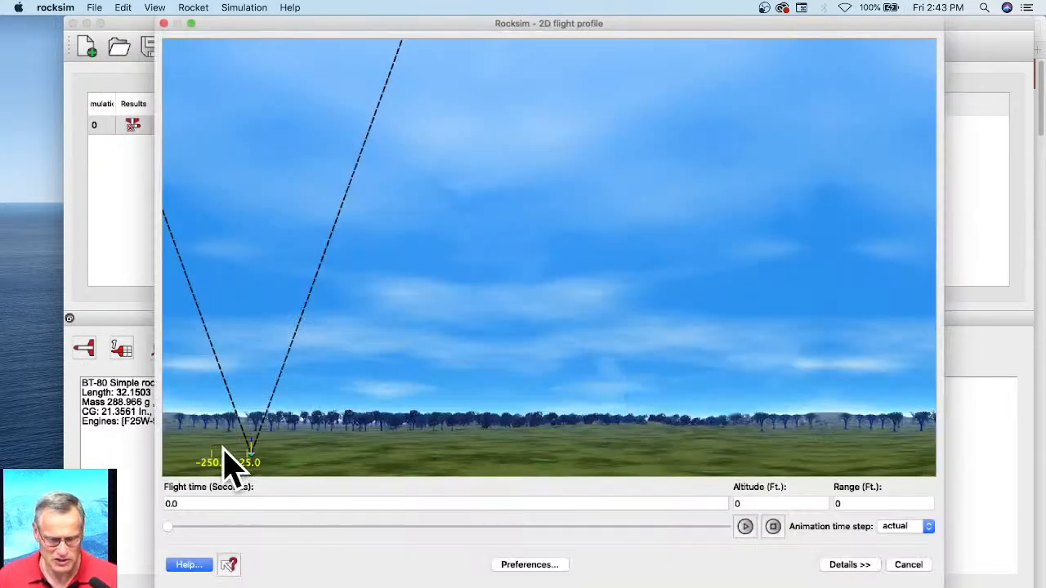
# Step: Play the 2D flight profile animation through to landing and close the profile
pyautogui.click(745, 527)
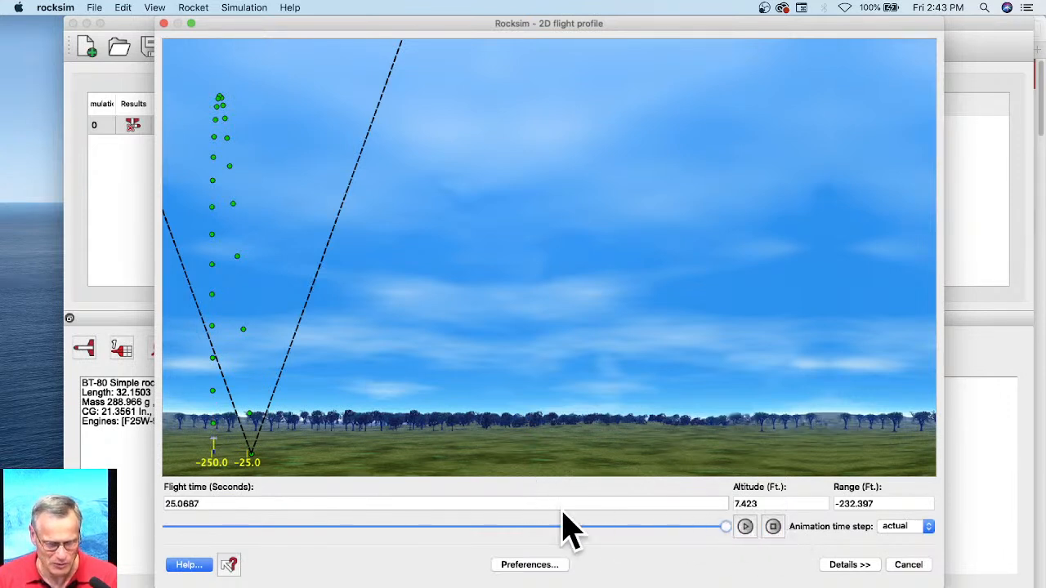
pyautogui.moveTo(222, 505); pyautogui.dragTo(162, 504)
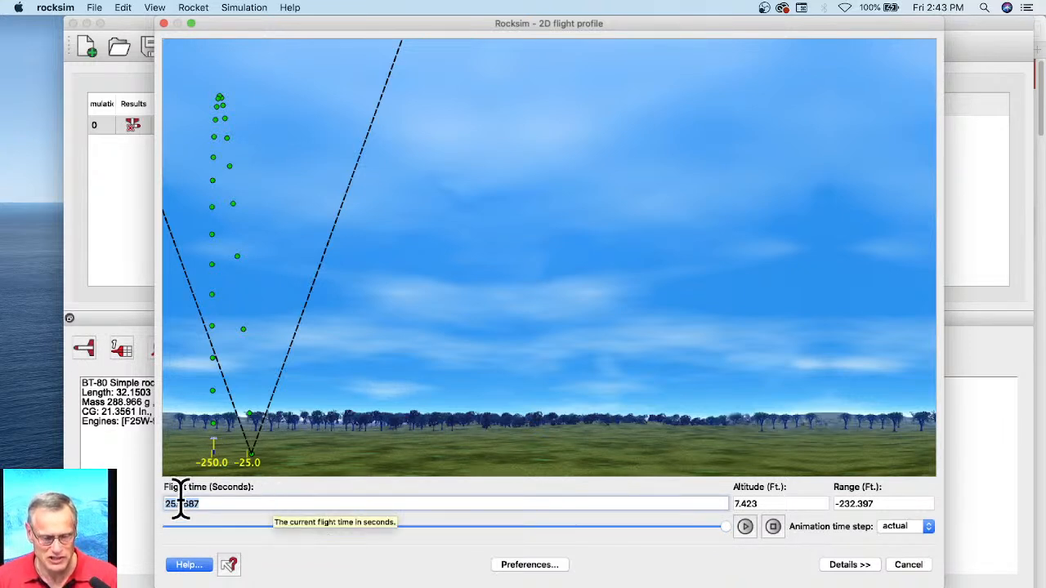
pyautogui.click(907, 571)
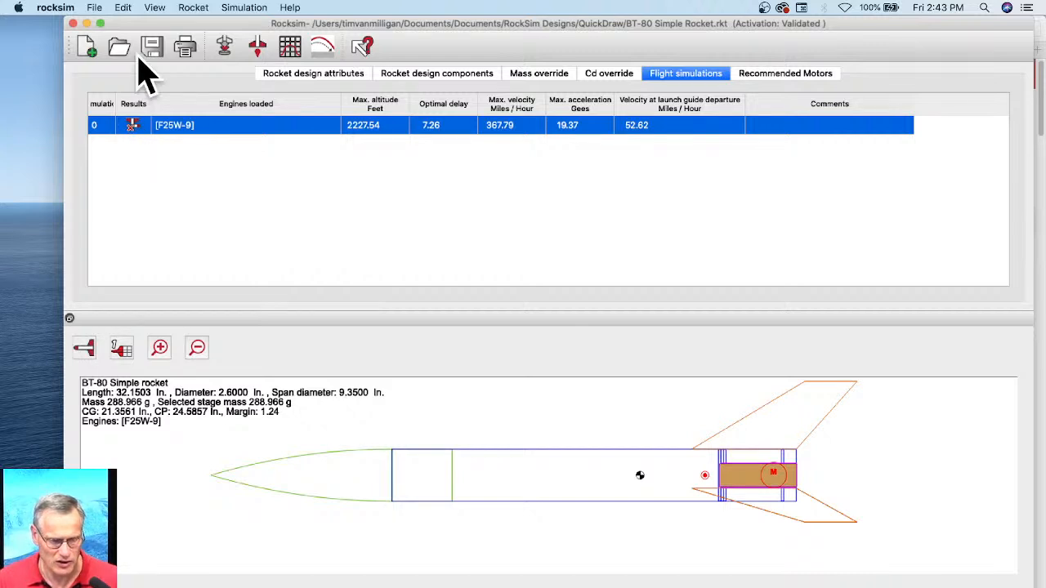
# Step: Open the recent design QuickDraw 1X29mm.rkt and show its design components
pyautogui.click(122, 8)
pyautogui.moveTo(102, 38)
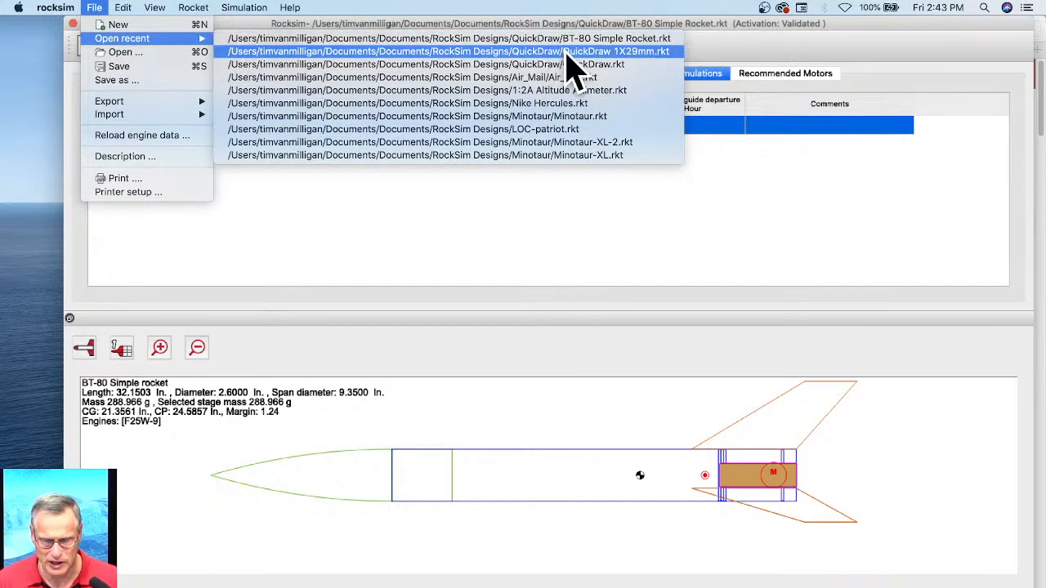
pyautogui.click(651, 54)
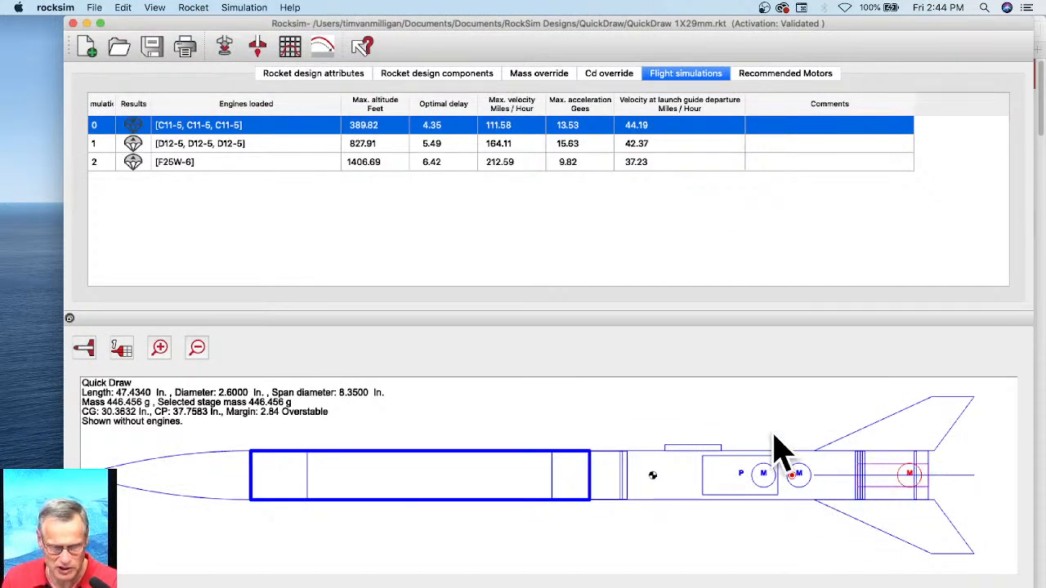
pyautogui.click(433, 75)
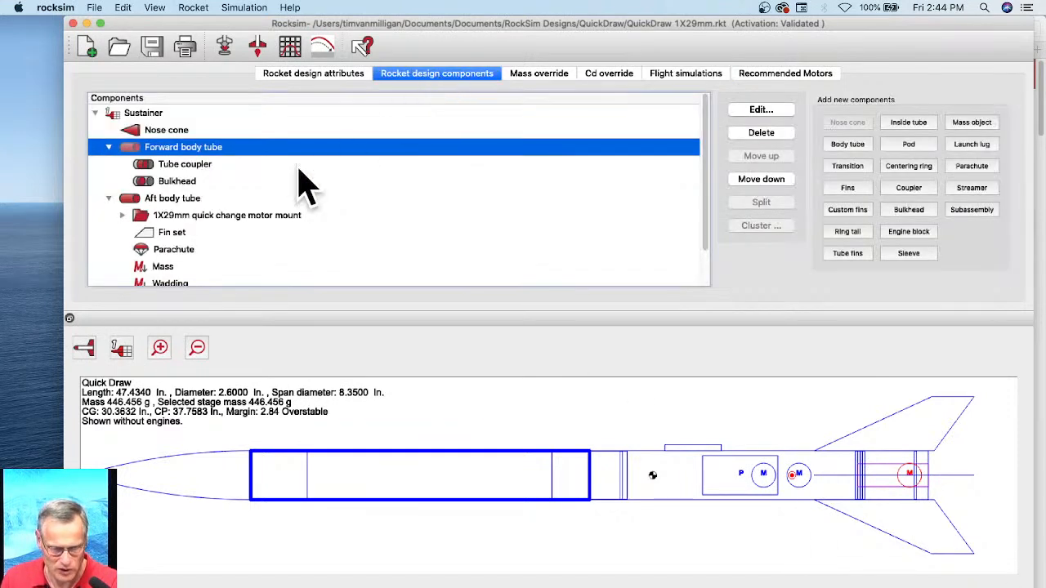
# Step: Rename the body tube inside the 1X29mm quick change motor mount subassembly as 1X29mm motor mount and accept it
pyautogui.click(123, 215)
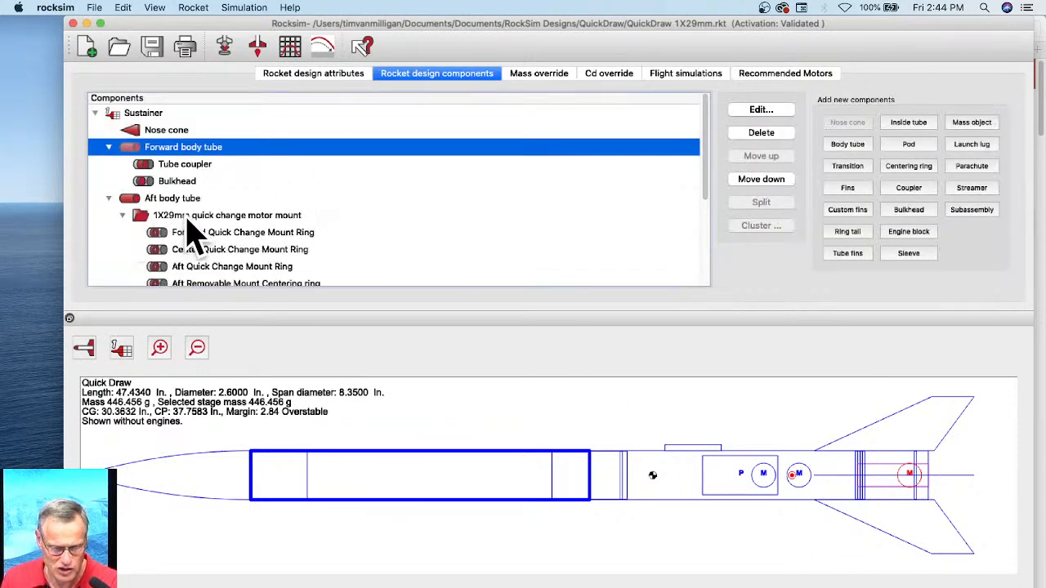
pyautogui.scroll(-5, 199, 233)
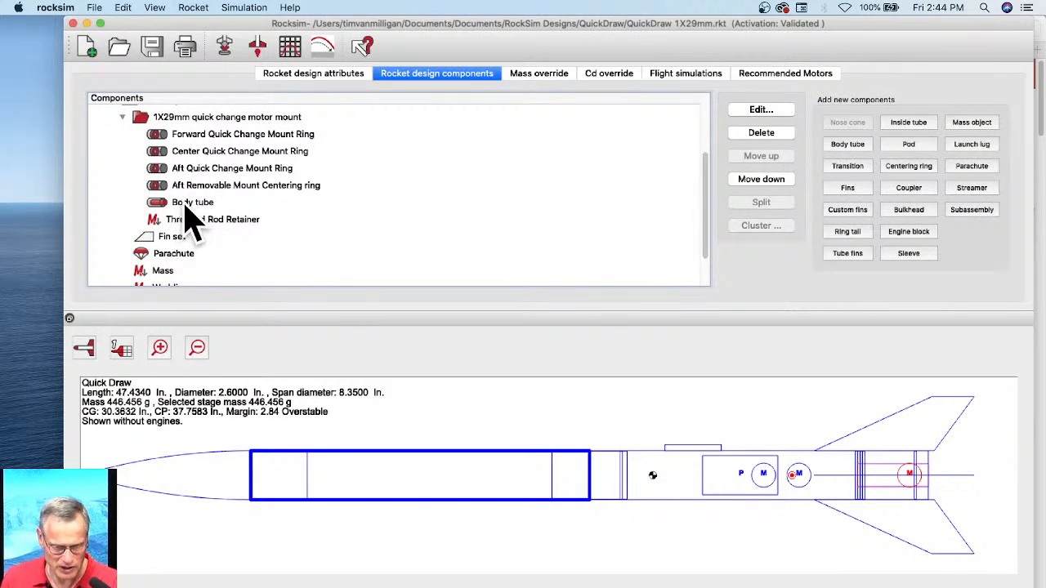
pyautogui.doubleClick(186, 206)
pyautogui.click(292, 167)
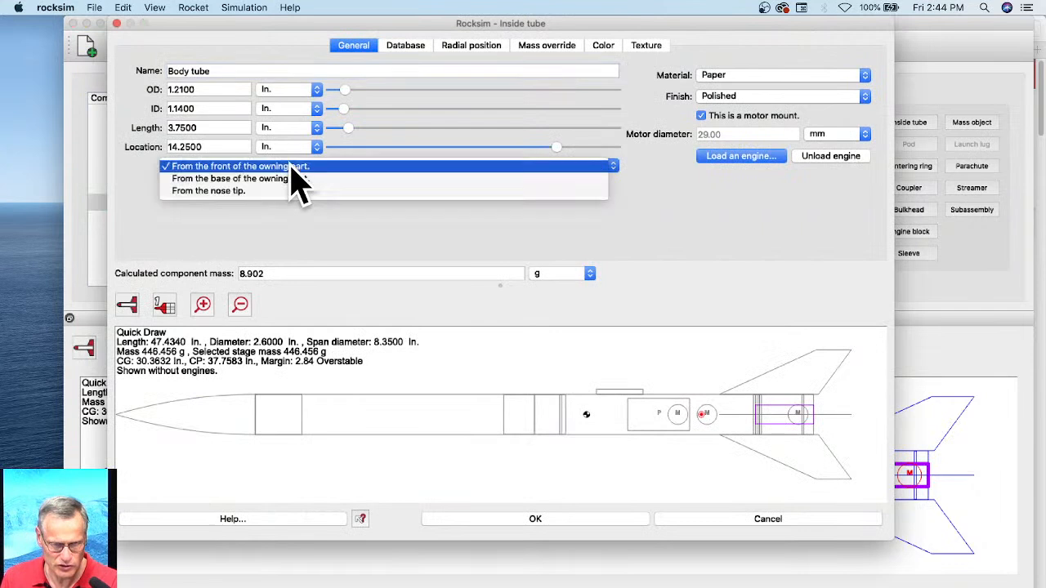
pyautogui.click(278, 167)
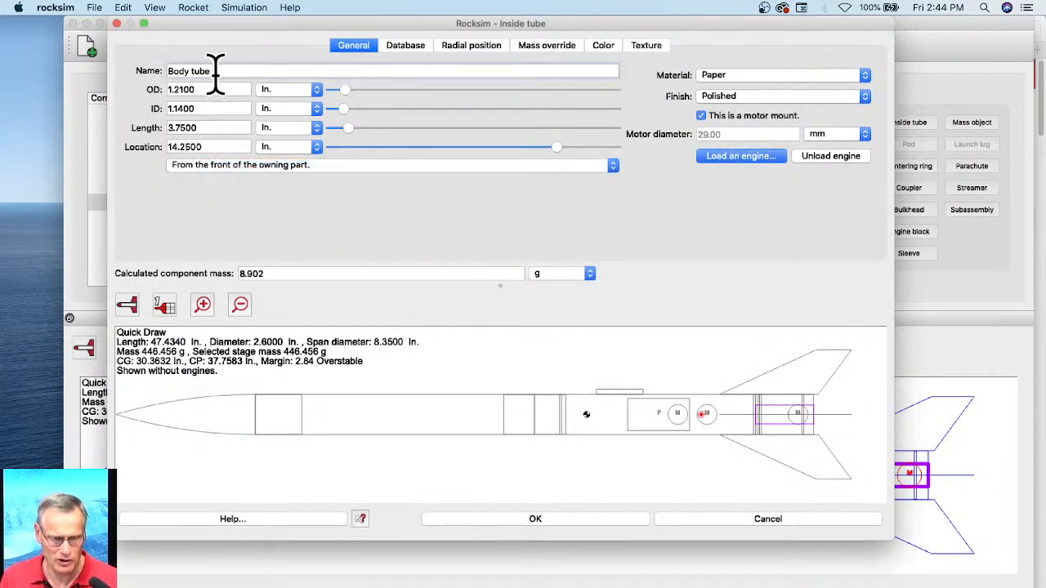
pyautogui.moveTo(215, 71); pyautogui.dragTo(147, 81)
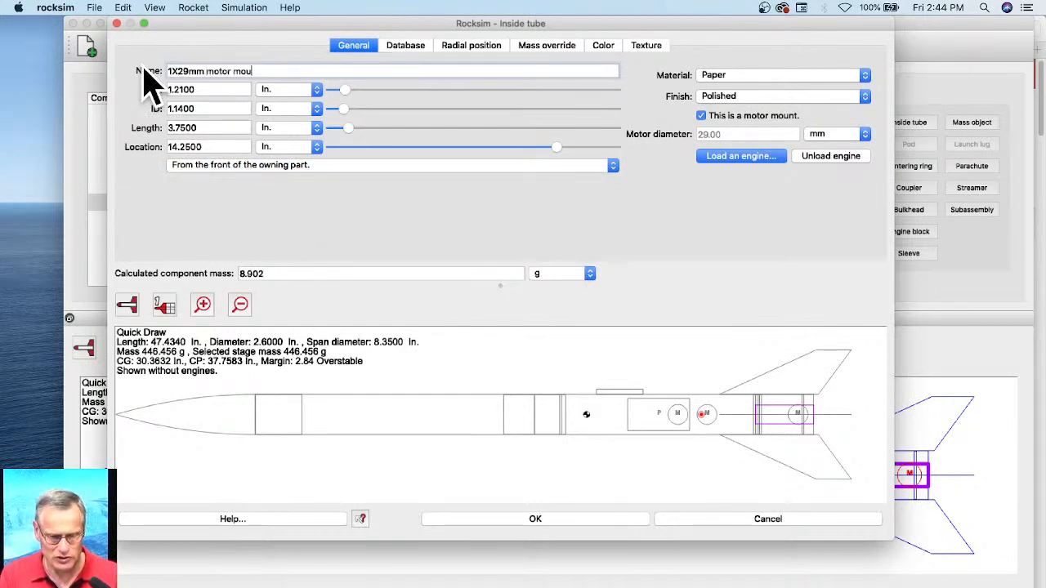
pyautogui.click(597, 523)
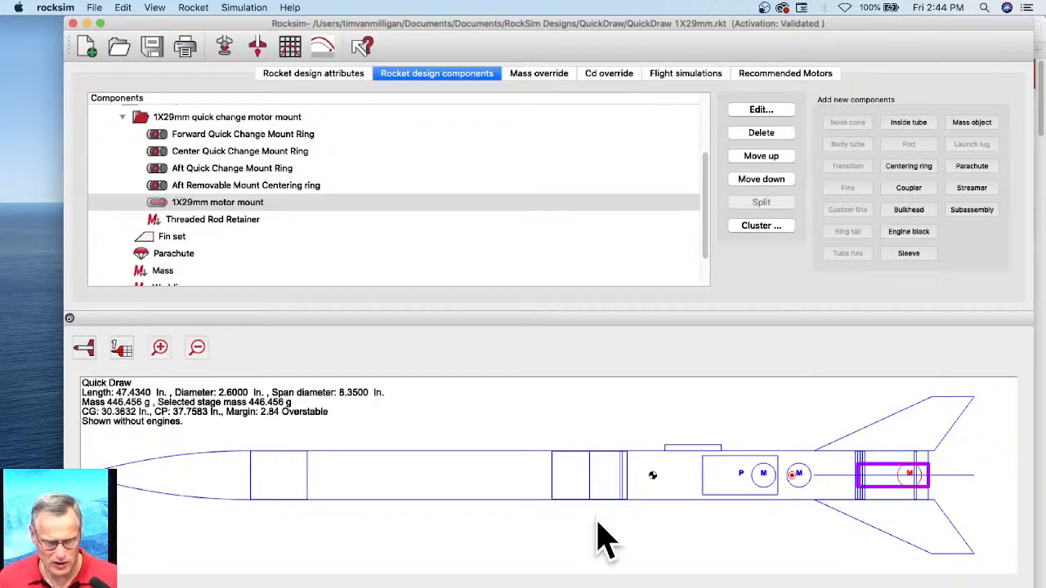
# Step: Reference the Threaded Rod Retainer's location from the base of the owning part and accept the change
pyautogui.click(185, 223)
pyautogui.doubleClick(185, 225)
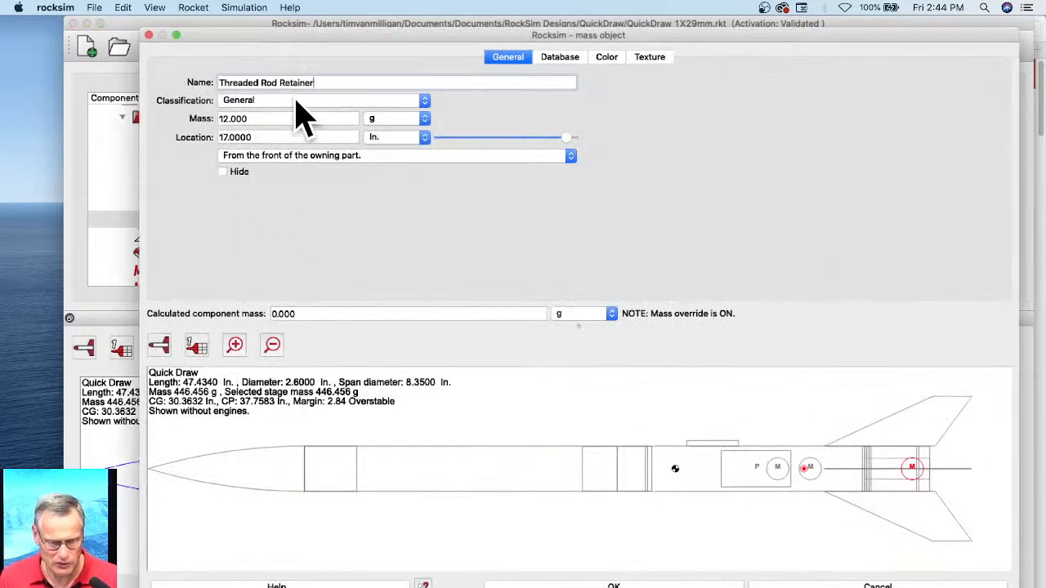
pyautogui.click(313, 156)
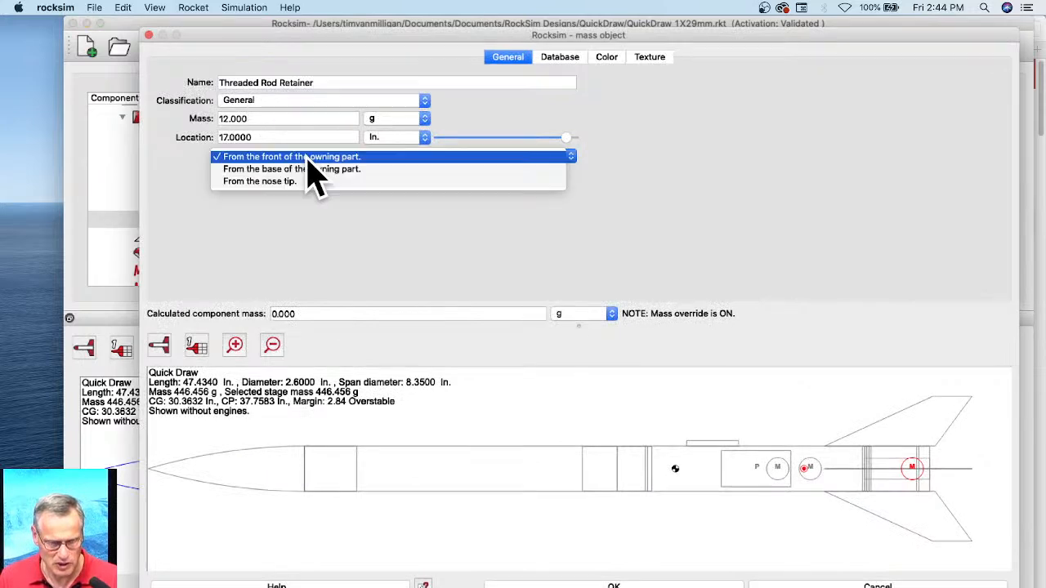
pyautogui.click(302, 171)
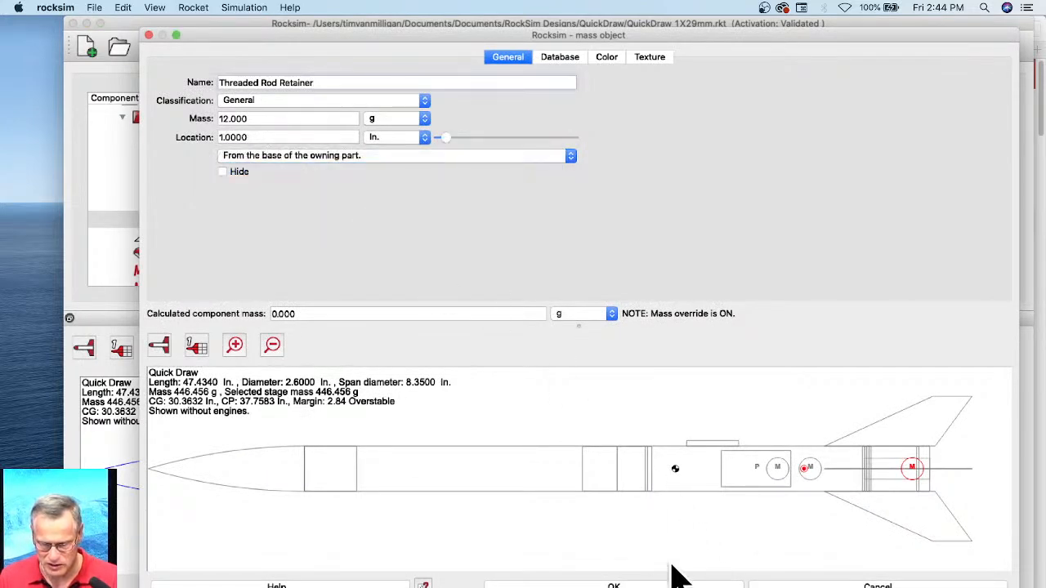
pyautogui.click(651, 586)
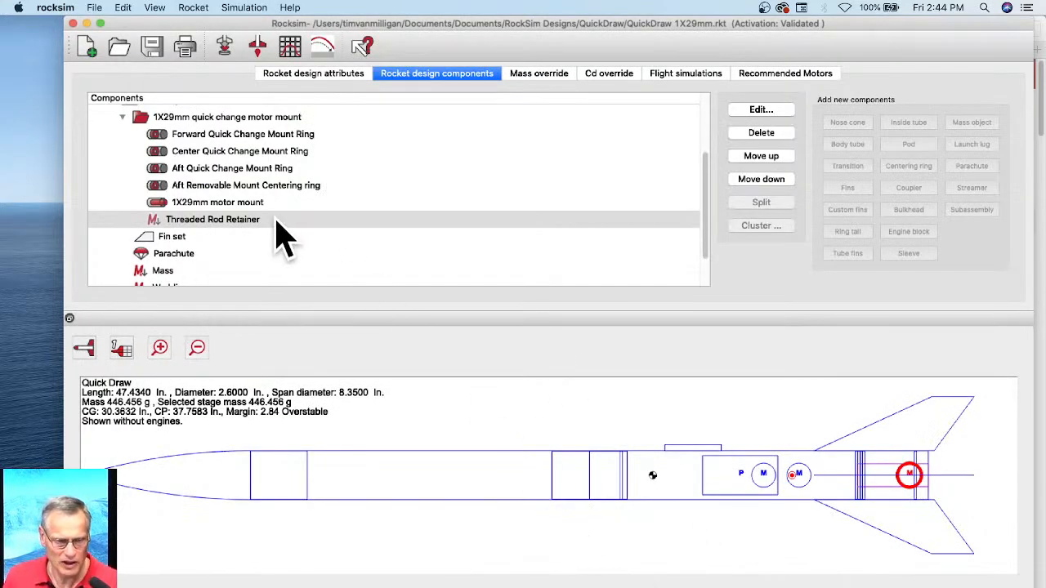
# Step: Save the 1X29mm quick change motor mount's parts over the existing file 1X29mm Quick Change Motor Mount Subassembly.rsa and accept the subassembly
pyautogui.click(195, 120)
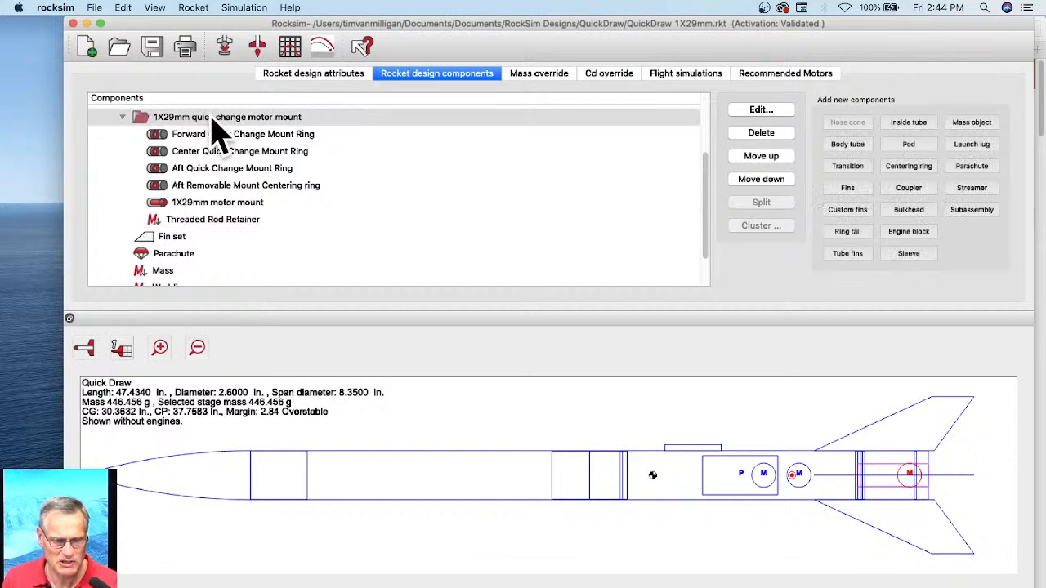
pyautogui.doubleClick(206, 125)
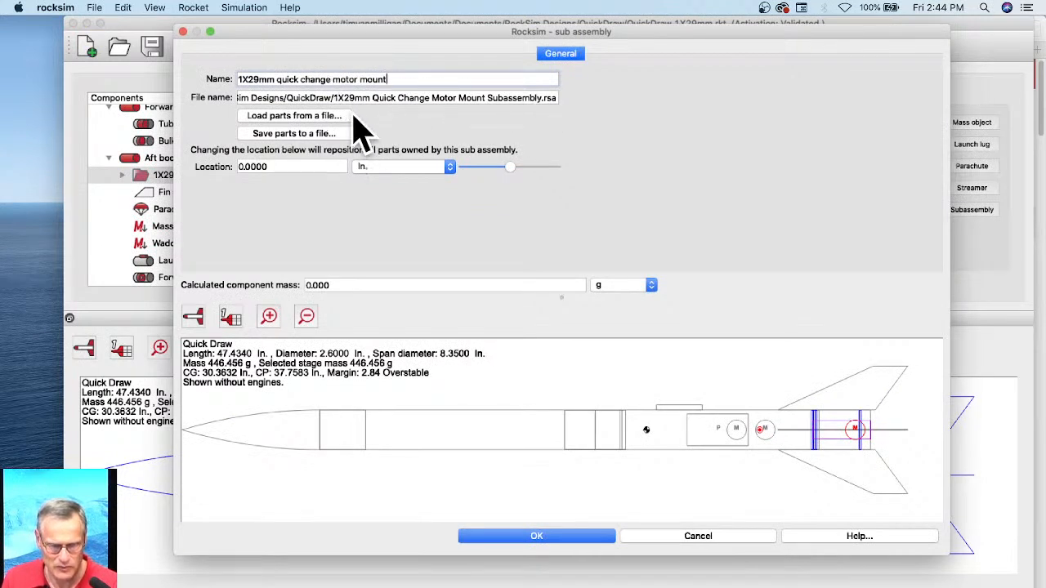
pyautogui.click(300, 136)
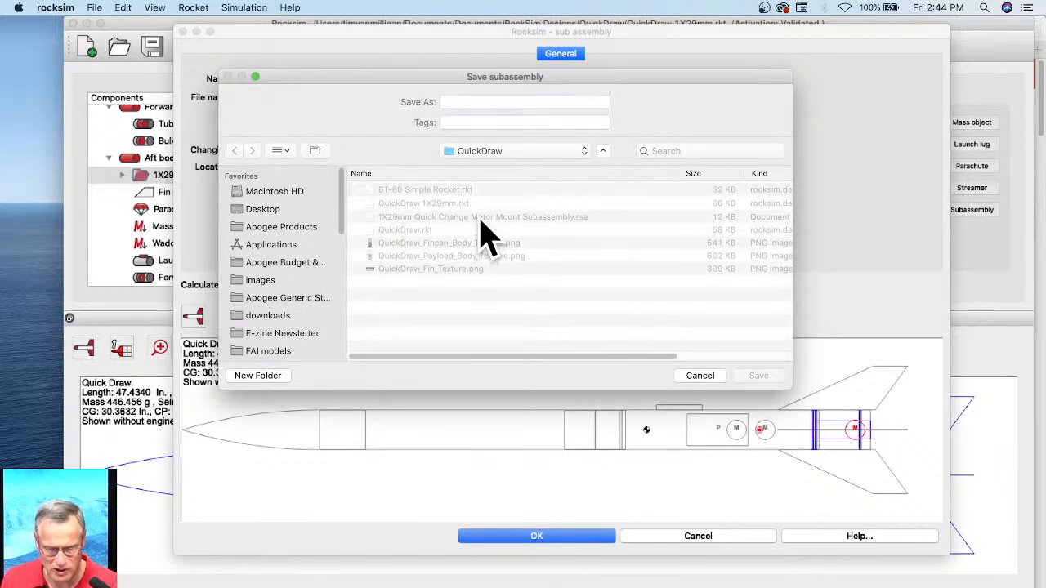
pyautogui.click(479, 217)
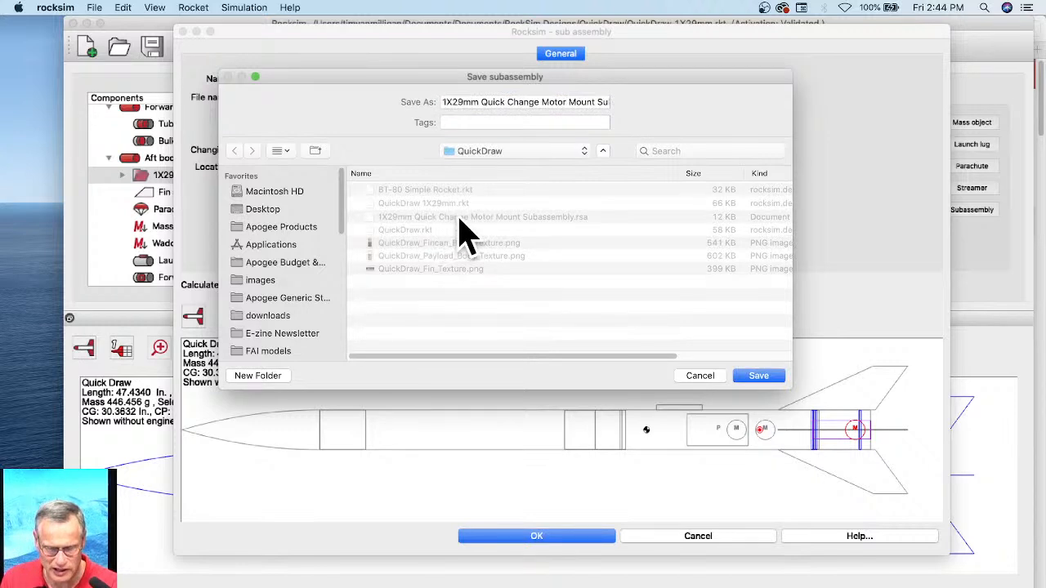
pyautogui.click(582, 102)
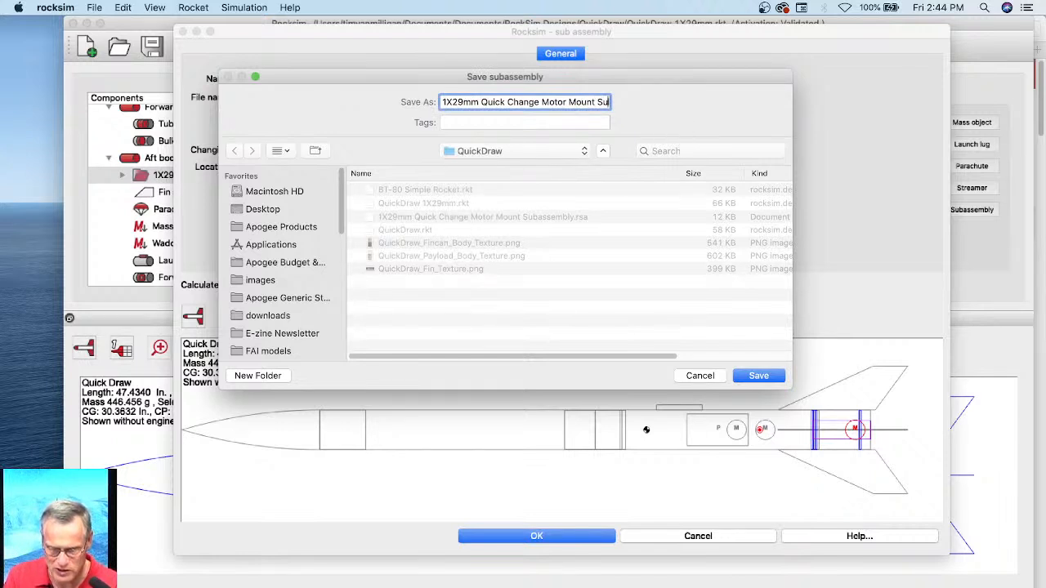
pyautogui.press('Right')
pyautogui.press('Right')
pyautogui.press('Right')
pyautogui.press('Right')
pyautogui.press('Right')
pyautogui.press('Right')
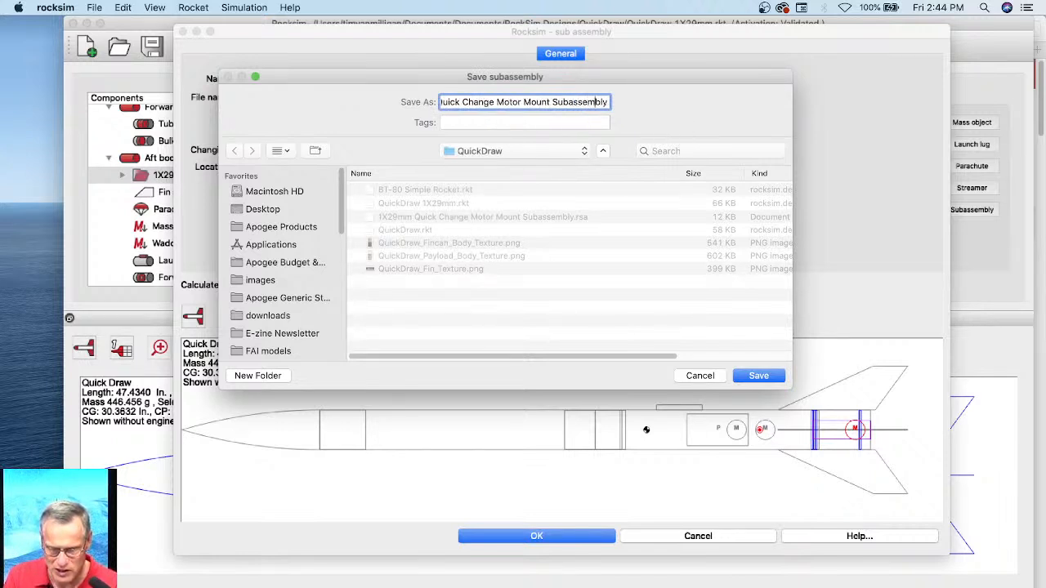
pyautogui.click(759, 378)
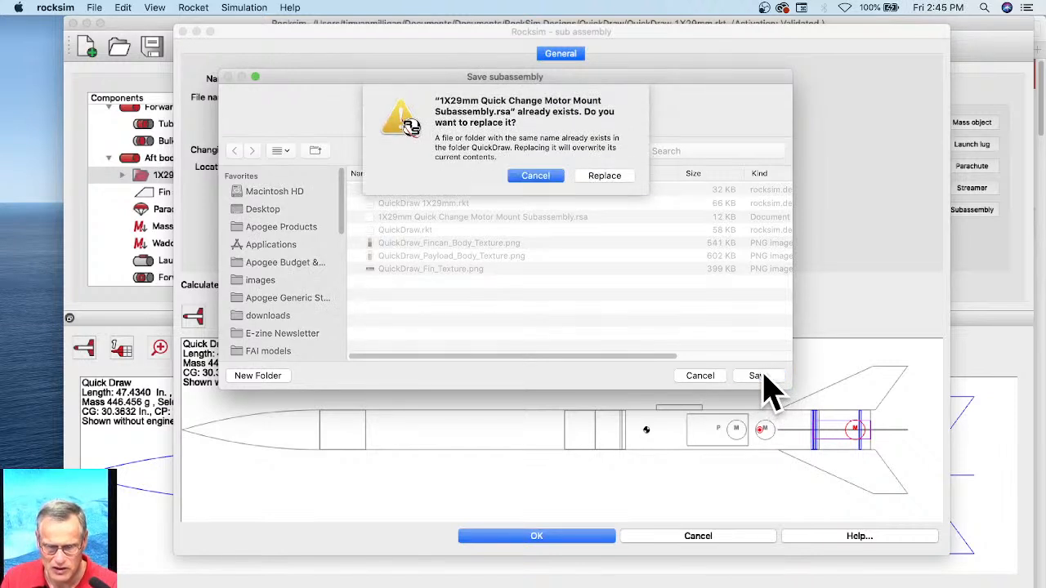
pyautogui.click(607, 179)
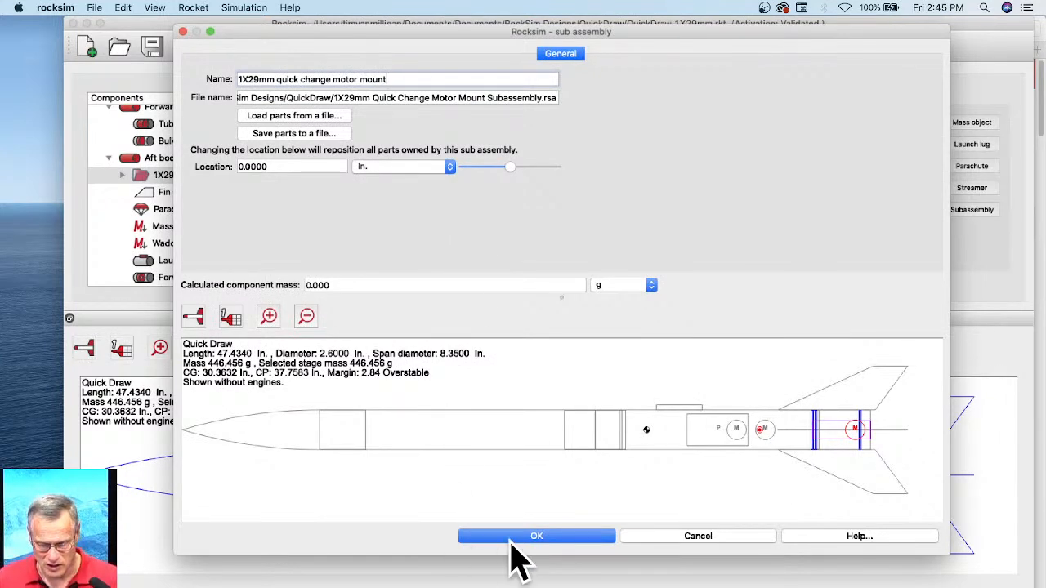
pyautogui.click(536, 537)
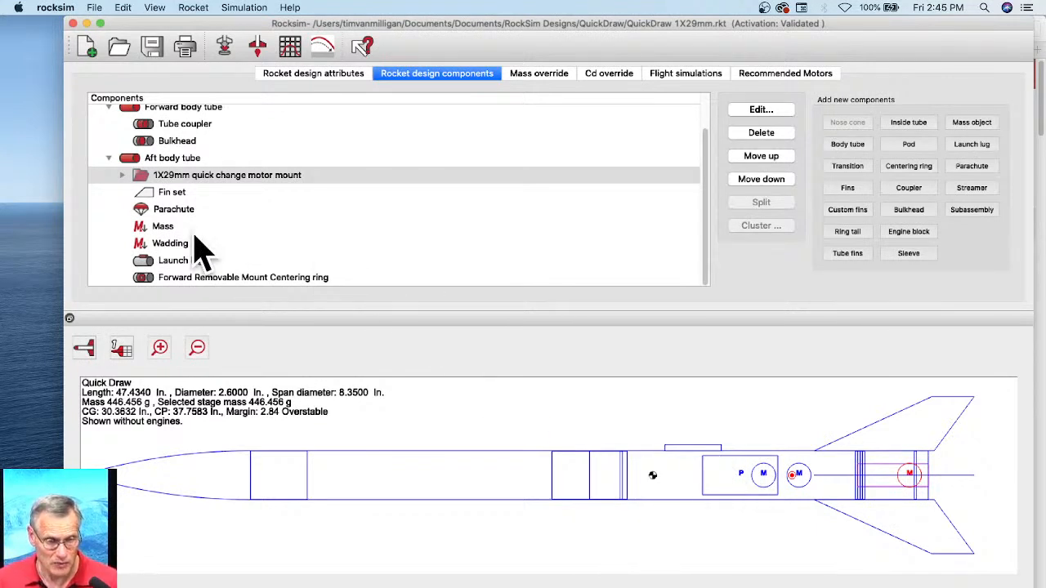
# Step: Start the cluster wizard on the 1X29mm motor mount tube inside the subassembly and proceed to the pattern choice
pyautogui.click(121, 175)
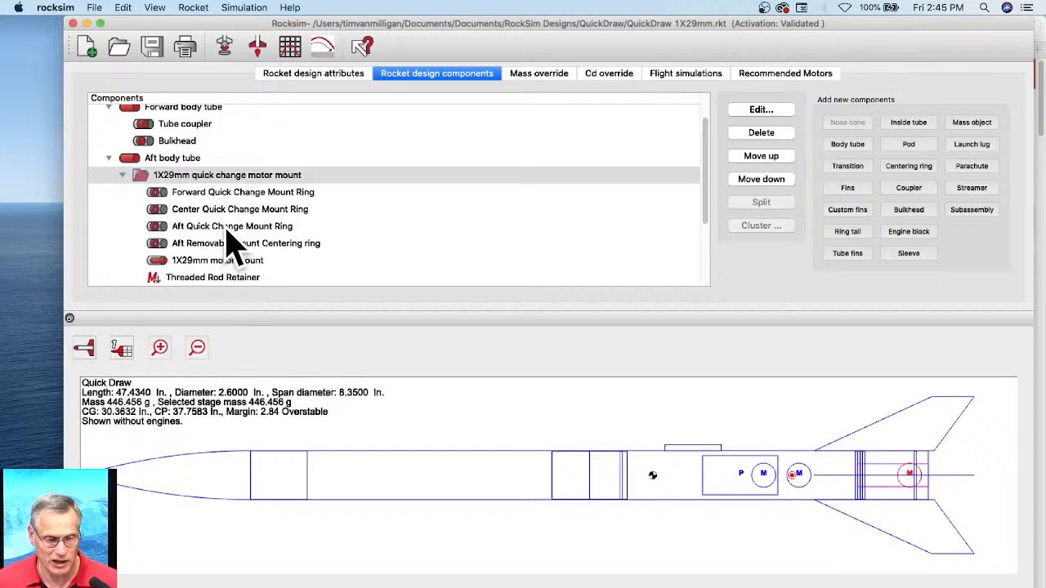
pyautogui.click(176, 260)
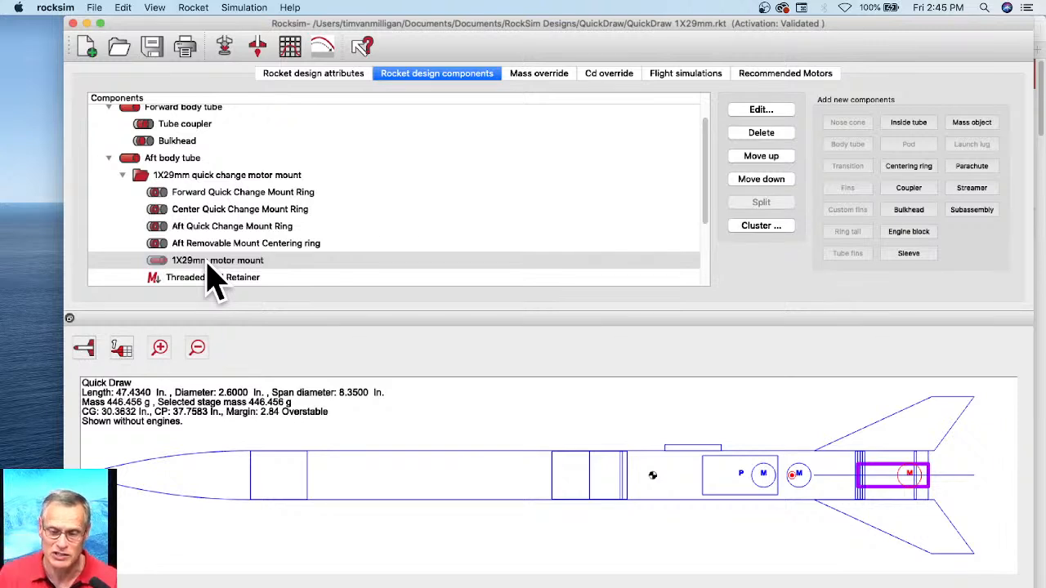
pyautogui.click(769, 229)
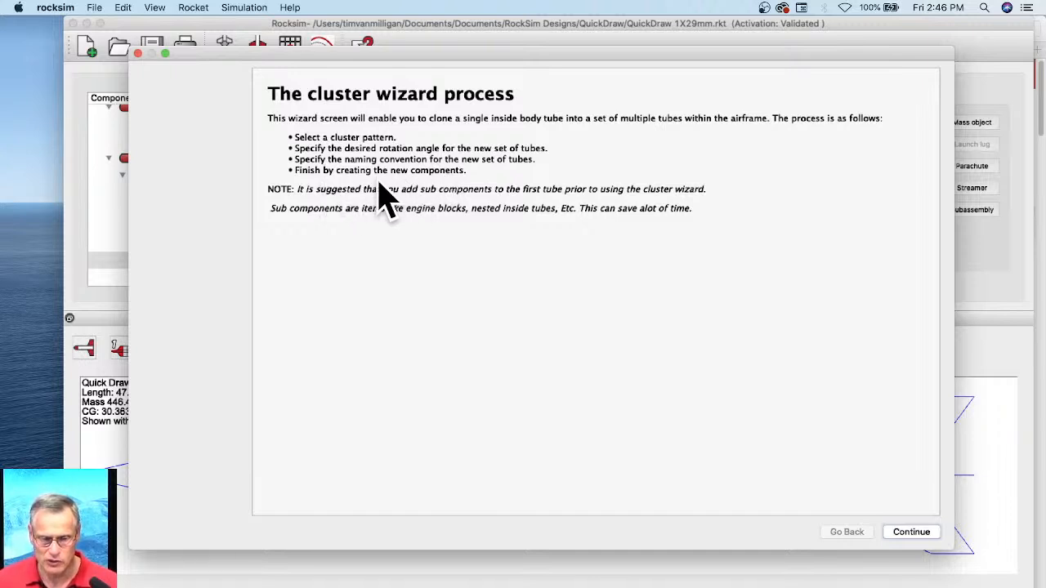
pyautogui.click(916, 536)
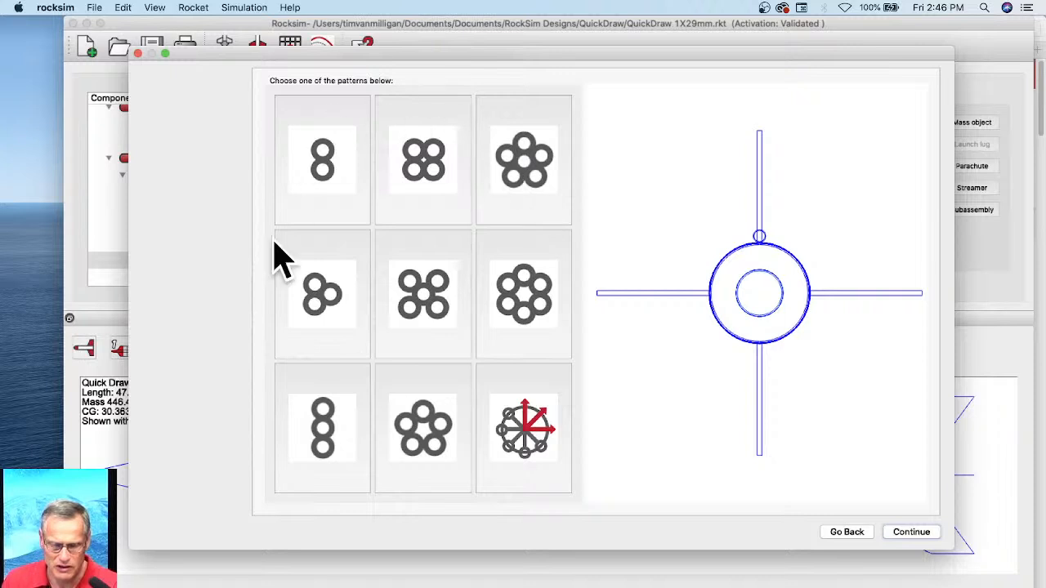
# Step: Preview the two-, three- and four-tube patterns and those with a center tube, then choose two tubes and continue to the tube naming and rotation settings
pyautogui.click(318, 160)
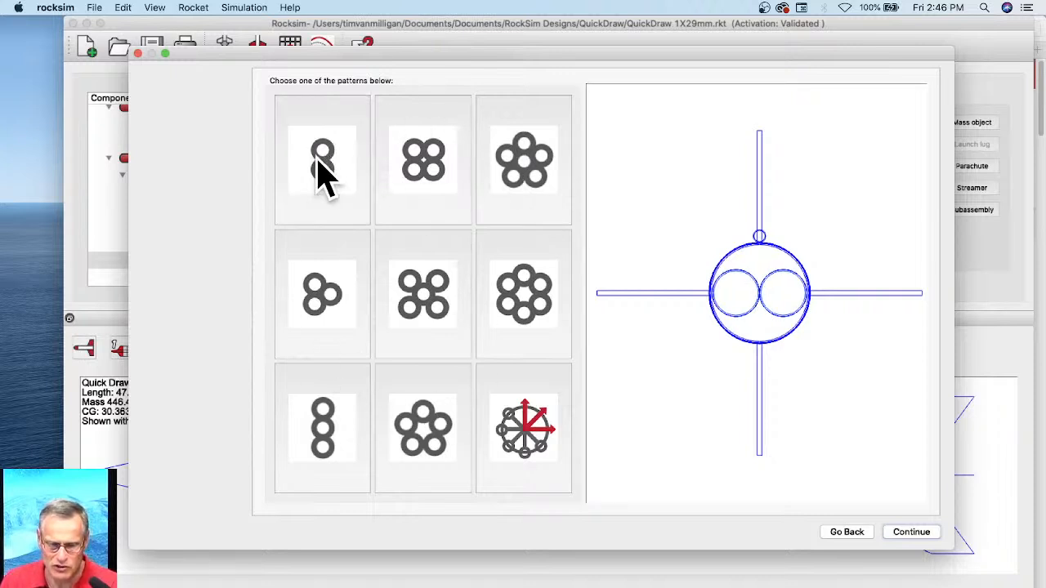
pyautogui.click(437, 171)
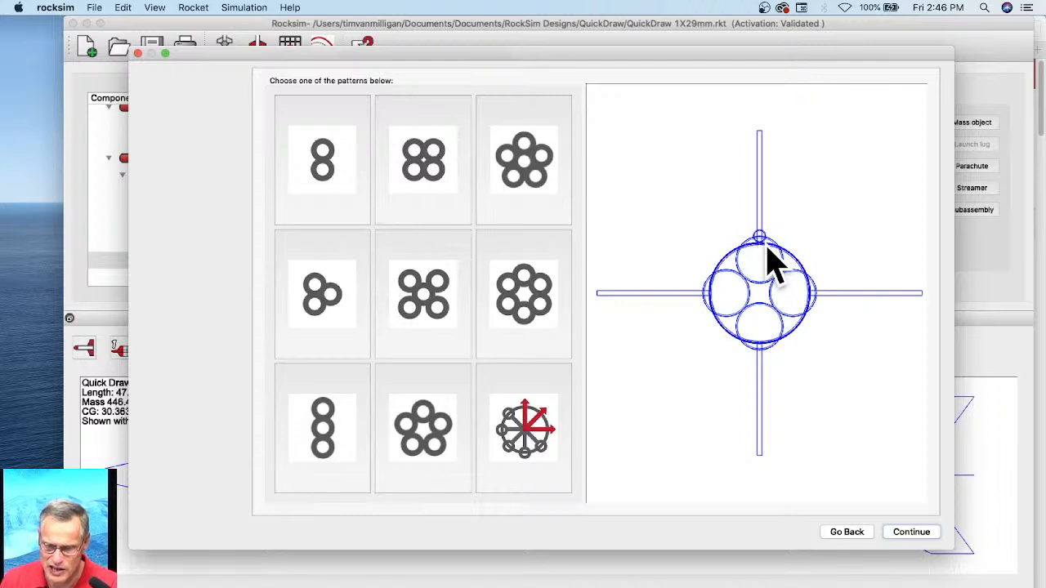
pyautogui.click(522, 175)
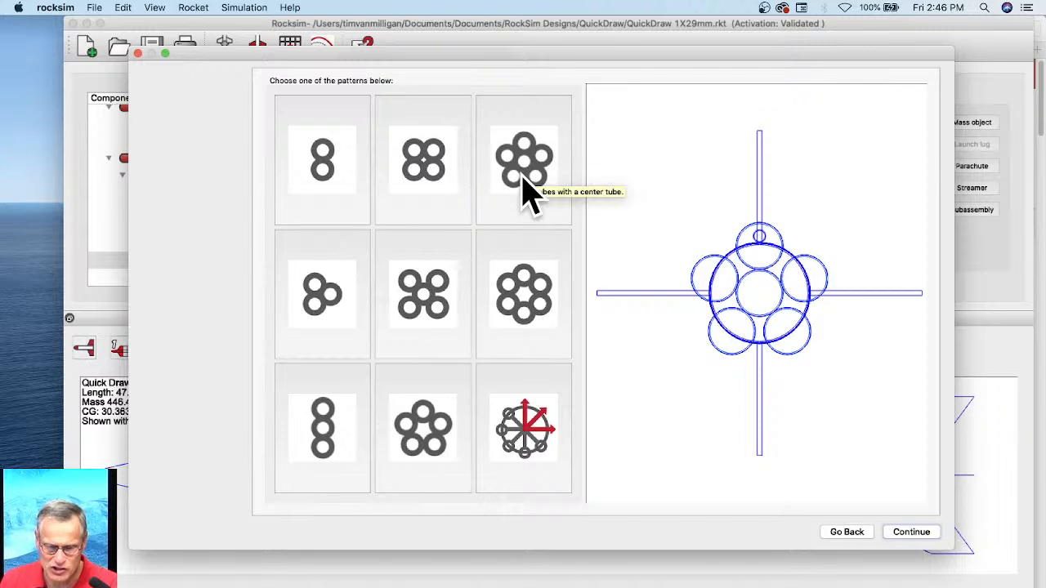
pyautogui.click(337, 307)
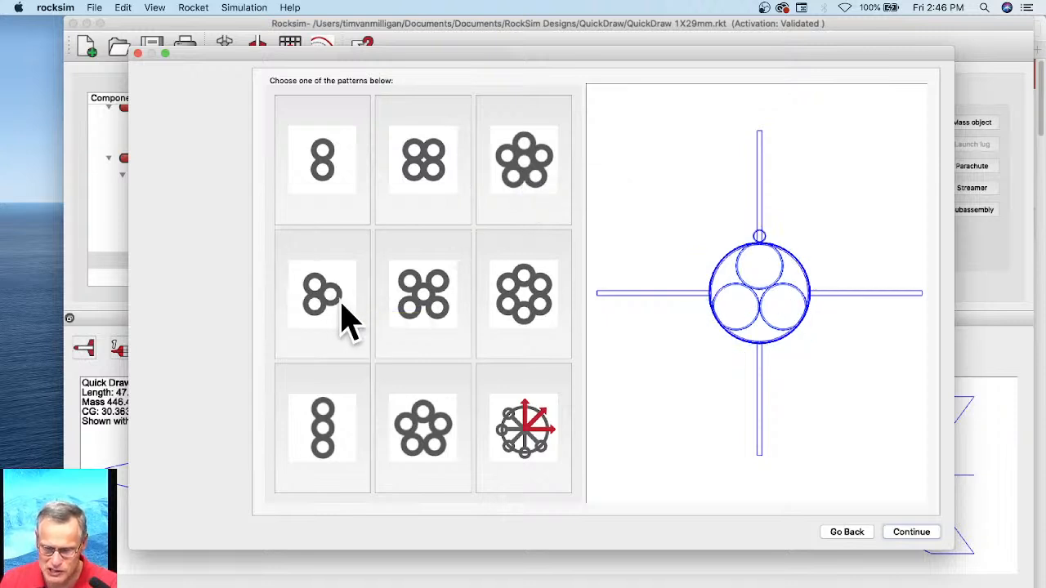
pyautogui.click(410, 309)
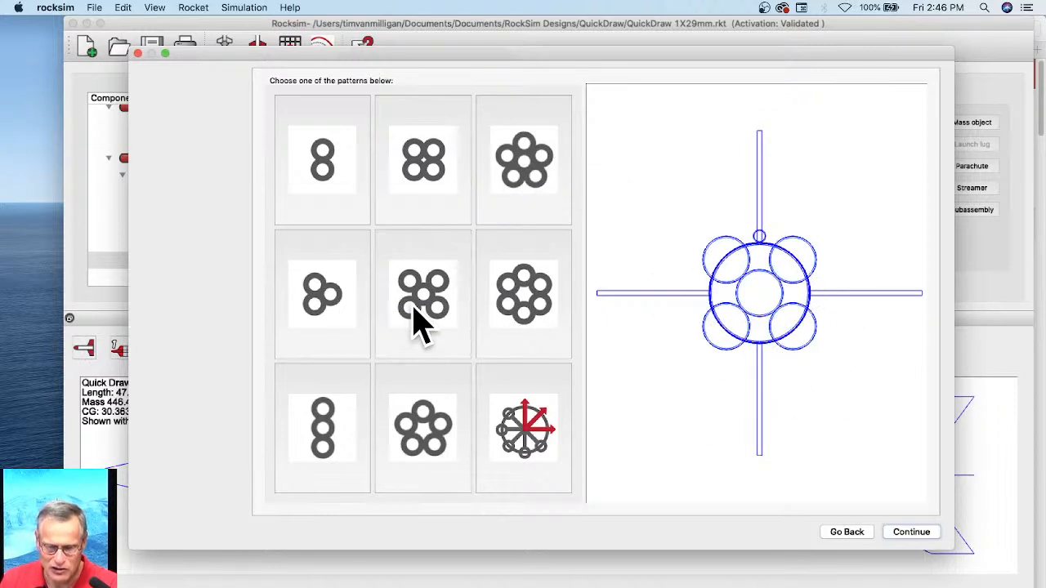
pyautogui.click(312, 161)
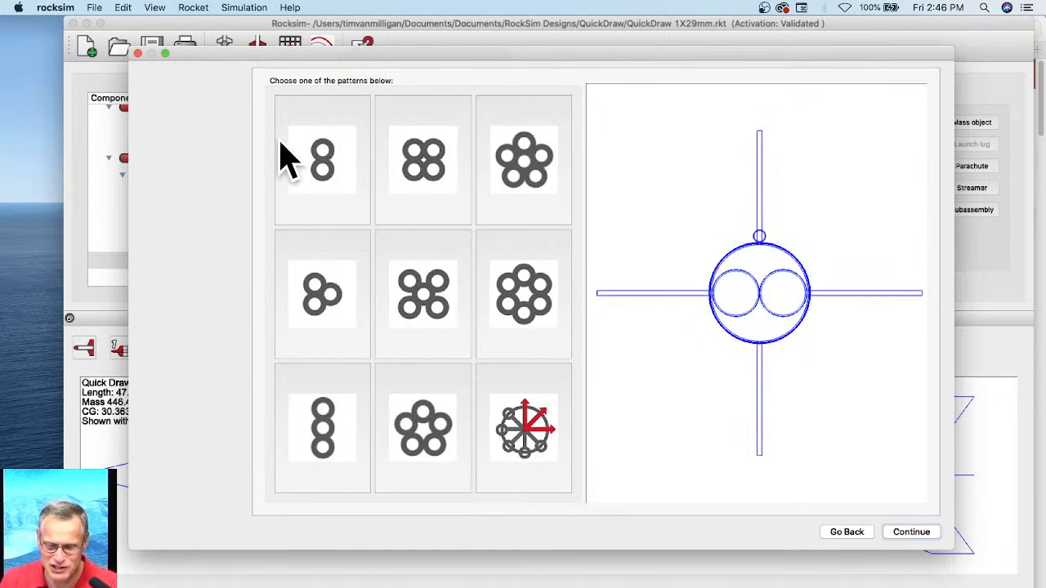
pyautogui.click(913, 535)
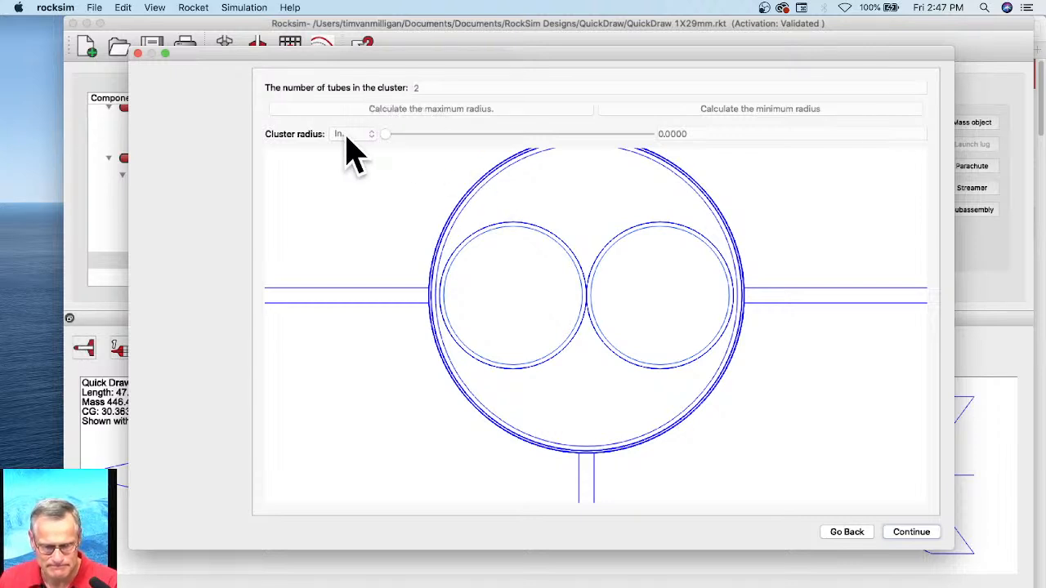
pyautogui.scroll(-2, 553, 187)
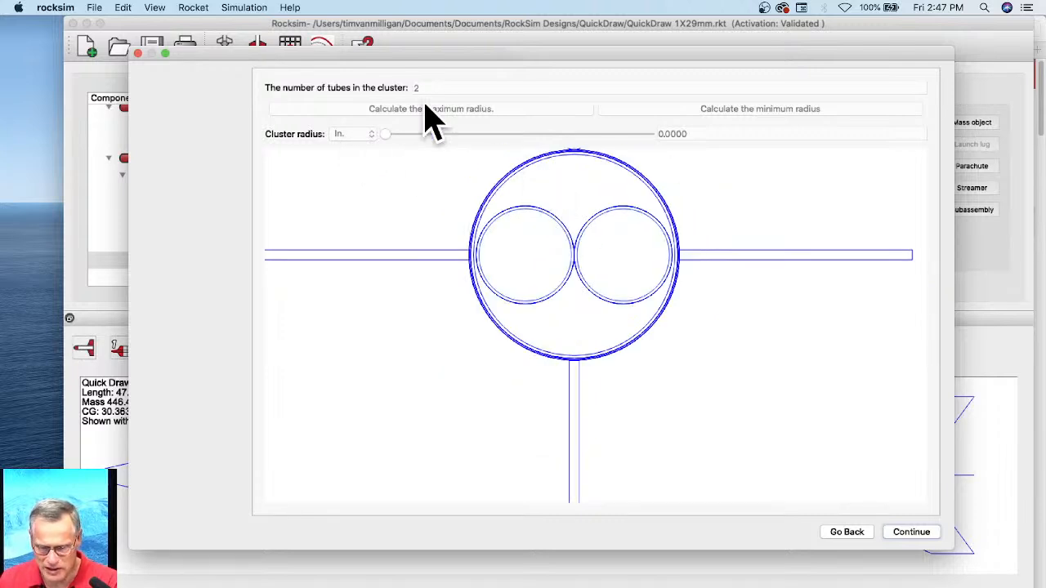
pyautogui.click(913, 536)
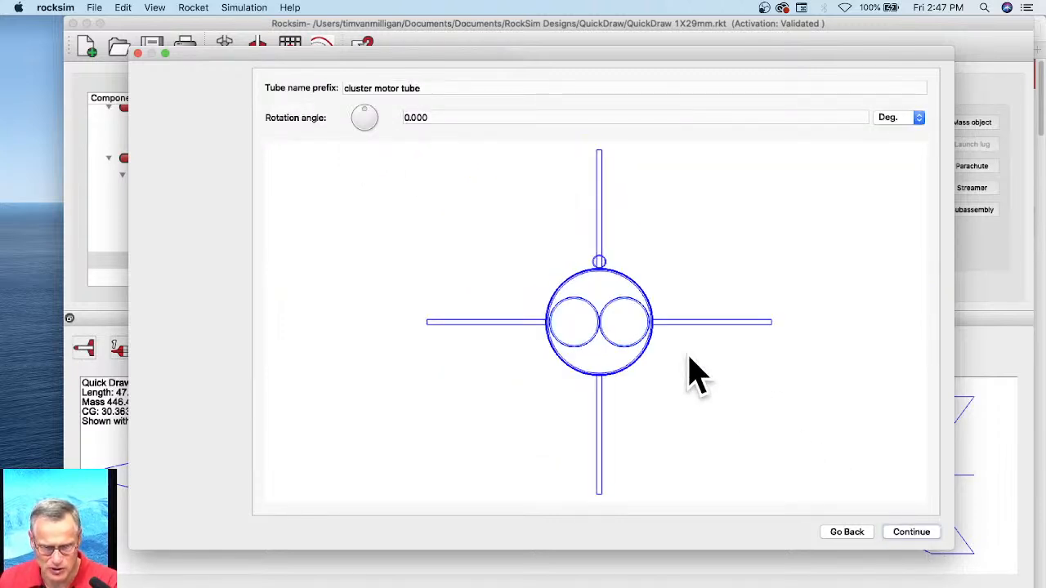
# Step: Try rotating the two-tube cluster to -98.250 degrees, reset the rotation angle to 0, and continue to the final preview
pyautogui.moveTo(363, 107)
pyautogui.mouseDown()
pyautogui.moveTo(355, 129)
pyautogui.moveTo(374, 126)
pyautogui.moveTo(362, 133)
pyautogui.moveTo(364, 124)
pyautogui.mouseUp()
pyautogui.click(420, 117)
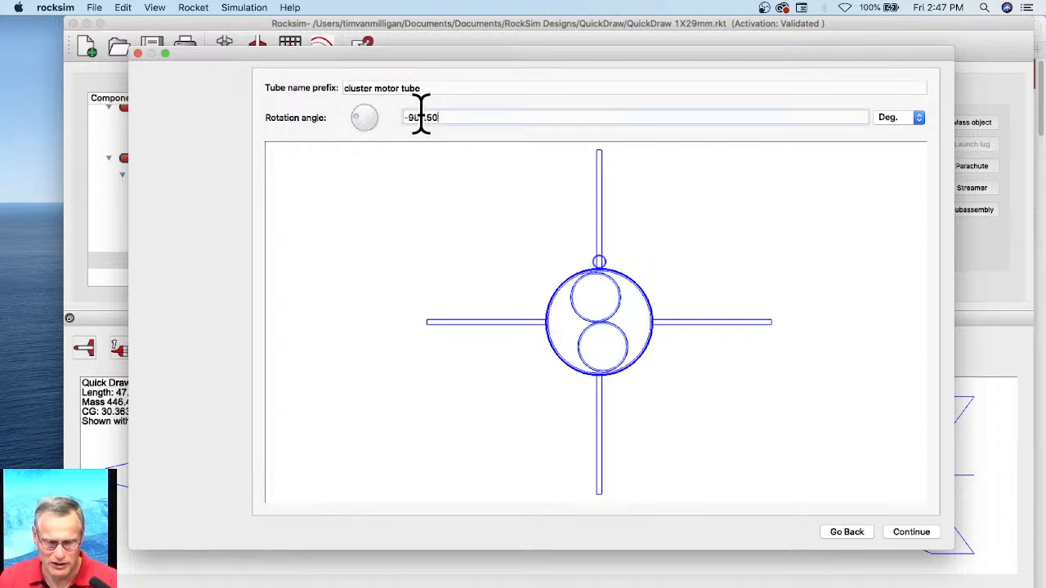
pyautogui.moveTo(460, 117); pyautogui.dragTo(395, 114)
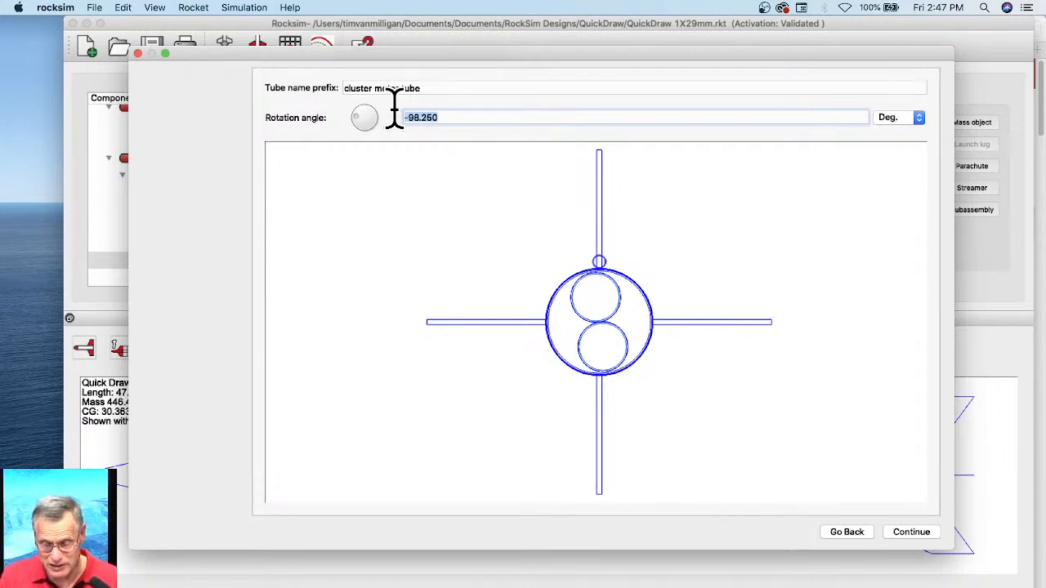
pyautogui.write('0')
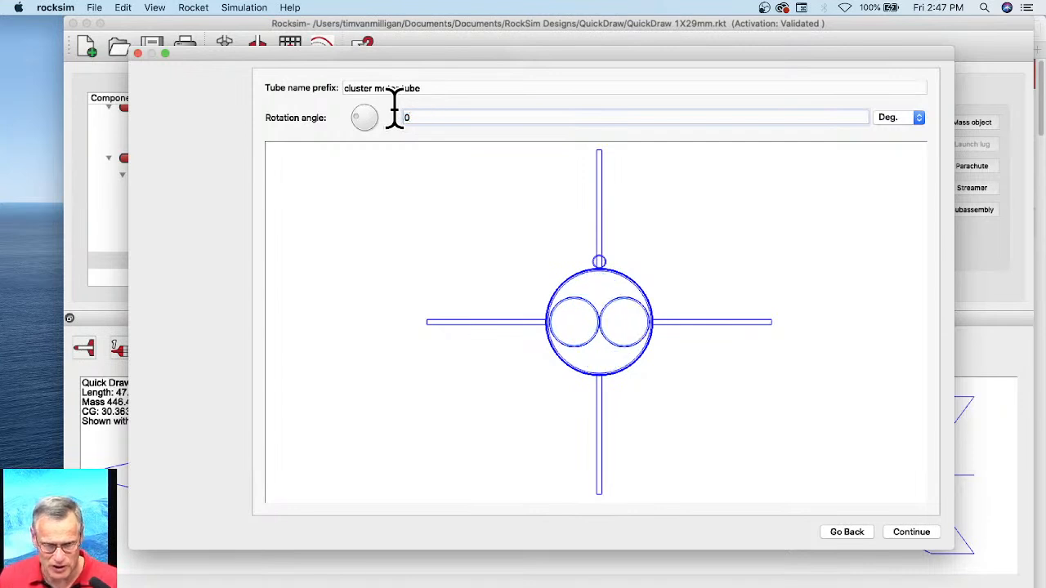
pyautogui.click(897, 532)
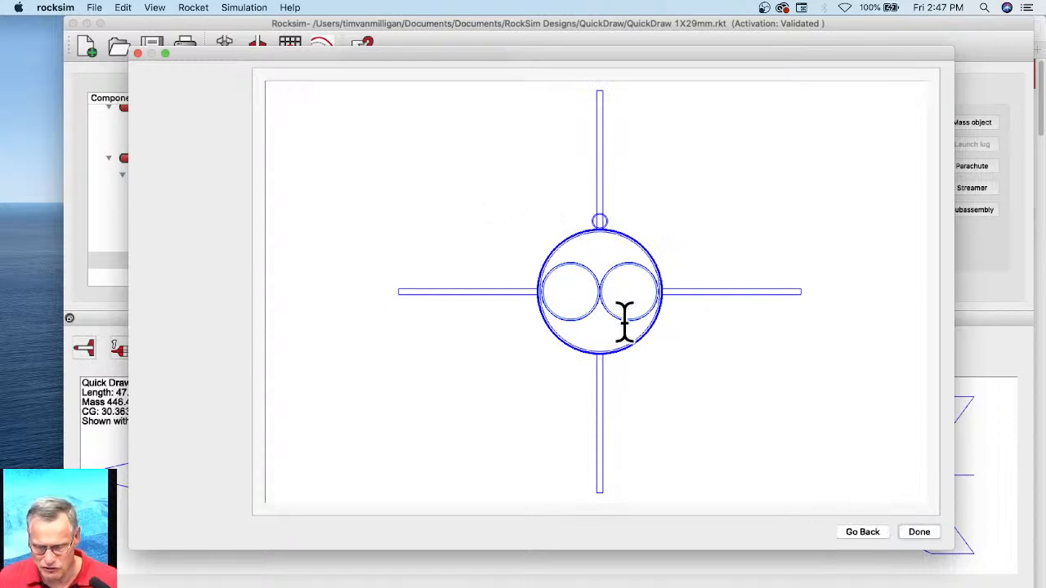
# Step: Return to the pattern choice, pick the custom pattern with adjustable tube count and radius, and continue to its settings
pyautogui.click(866, 534)
pyautogui.click(864, 532)
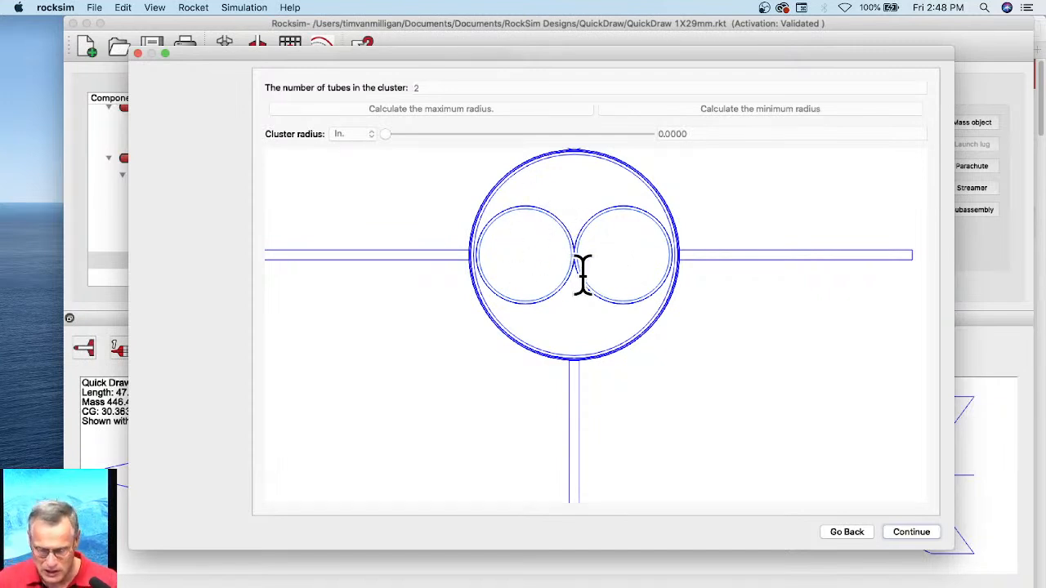
pyautogui.click(848, 532)
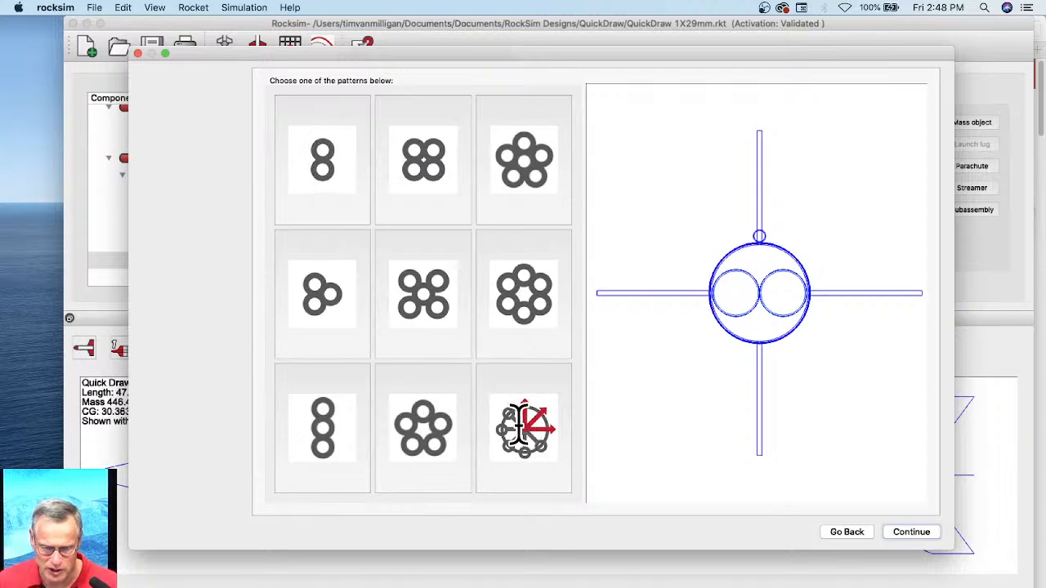
pyautogui.click(523, 425)
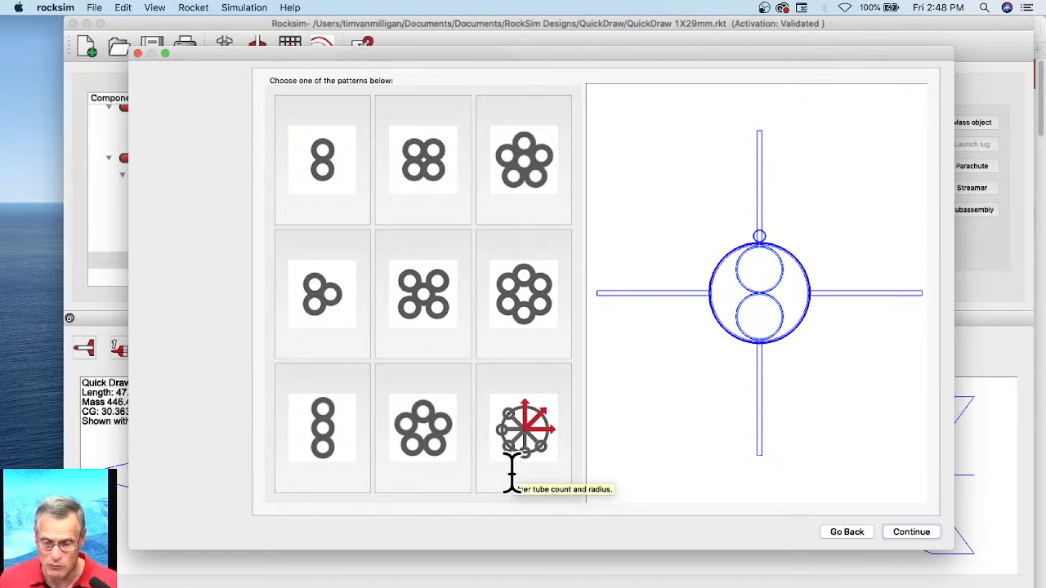
pyautogui.click(922, 533)
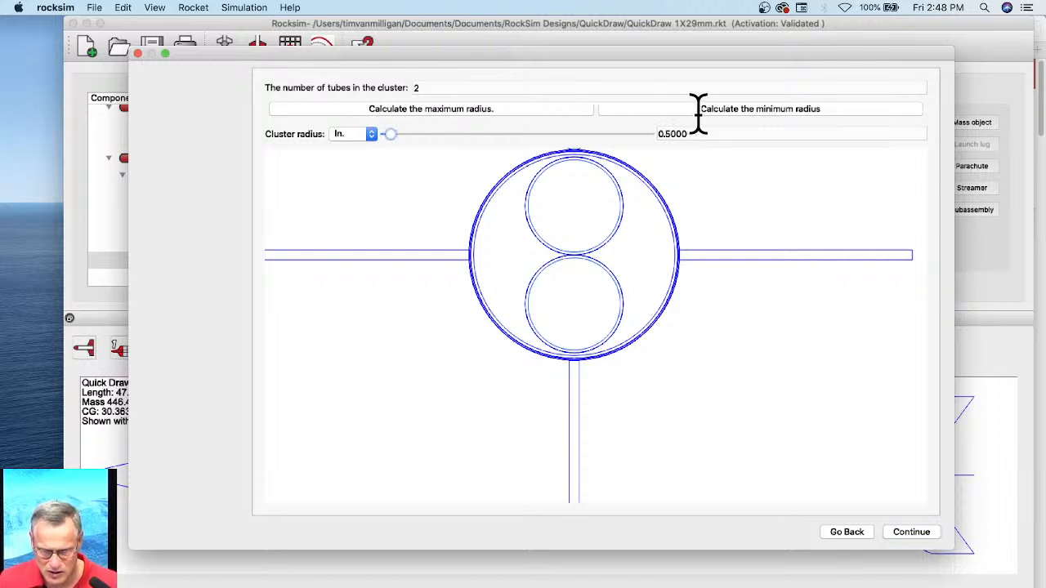
# Step: Calculate the maximum cluster radius for the two tubes and examine up close how they fit against the body tube wall
pyautogui.click(477, 113)
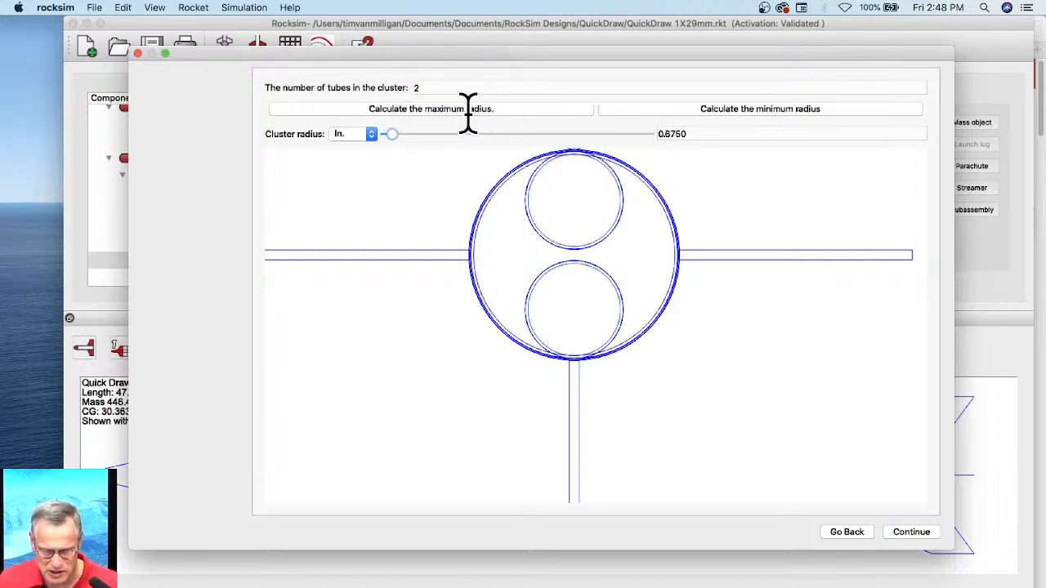
pyautogui.scroll(1, 599, 175)
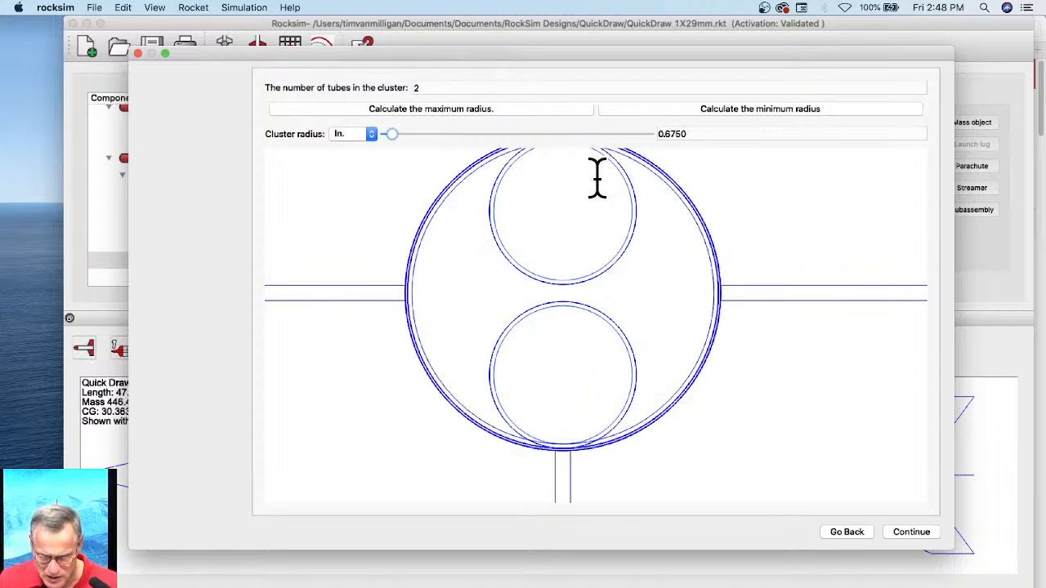
pyautogui.moveTo(653, 264); pyautogui.dragTo(654, 339)
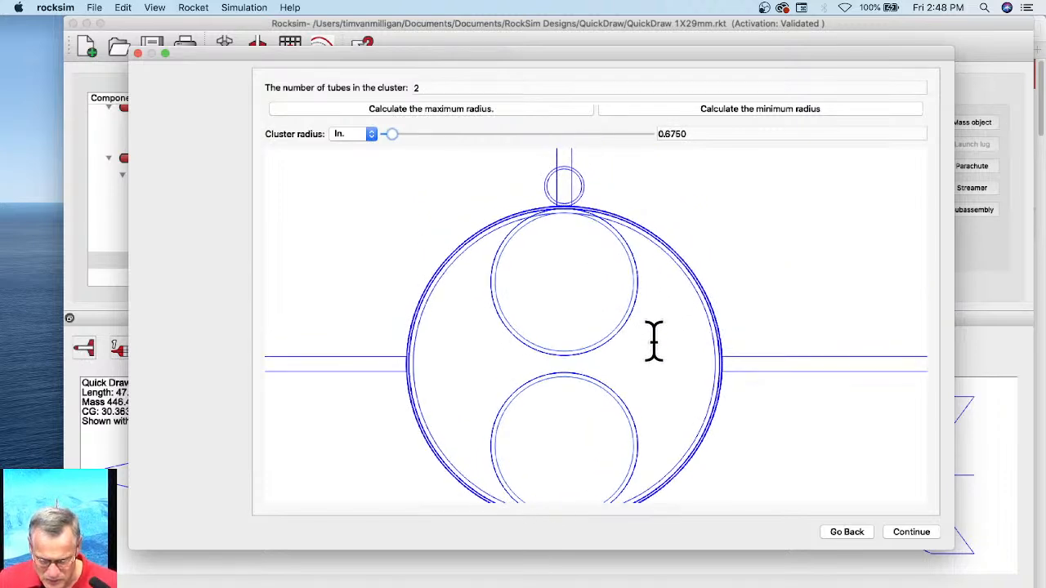
pyautogui.scroll(-1, 597, 229)
pyautogui.scroll(3, 595, 236)
pyautogui.moveTo(595, 236); pyautogui.dragTo(598, 311)
pyautogui.scroll(2, 603, 285)
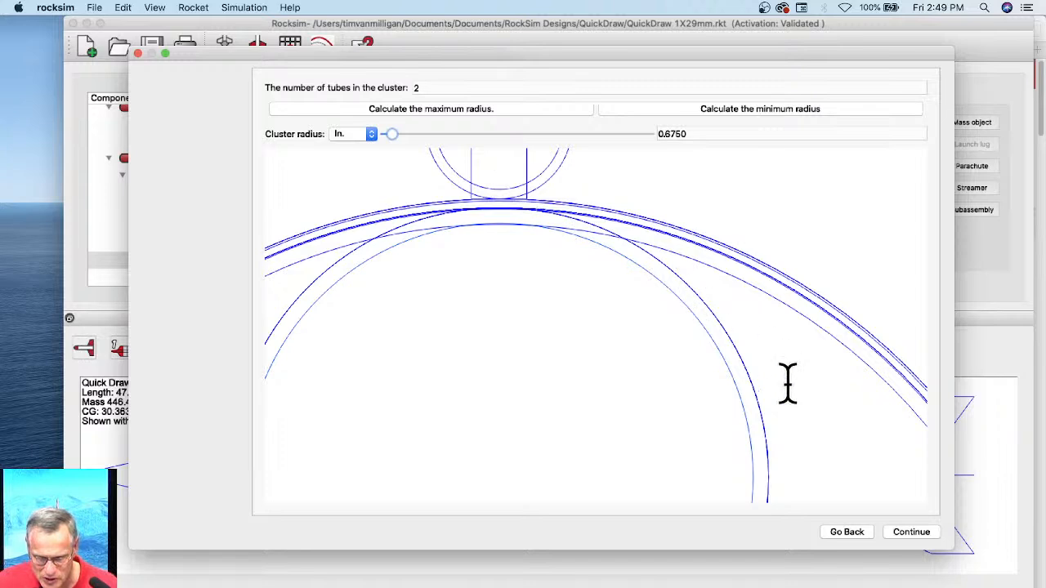
pyautogui.scroll(-5, 605, 350)
pyautogui.scroll(-2, 592, 343)
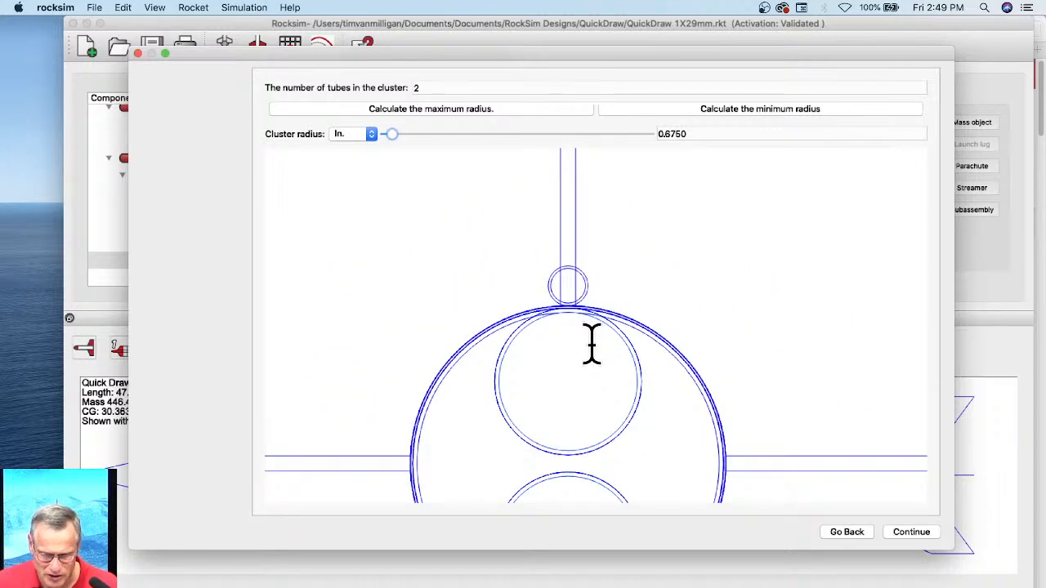
# Step: Try cluster radii of 0.6 and 0.65 in, settle on 0.62 in, and continue to the tube naming and rotation settings
pyautogui.scroll(-4, 594, 347)
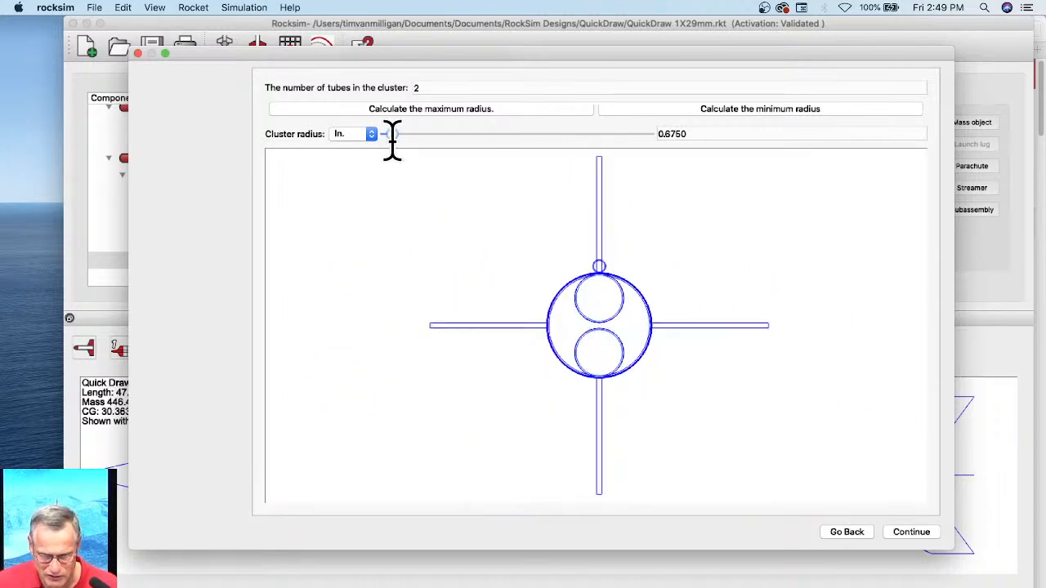
pyautogui.click(670, 134)
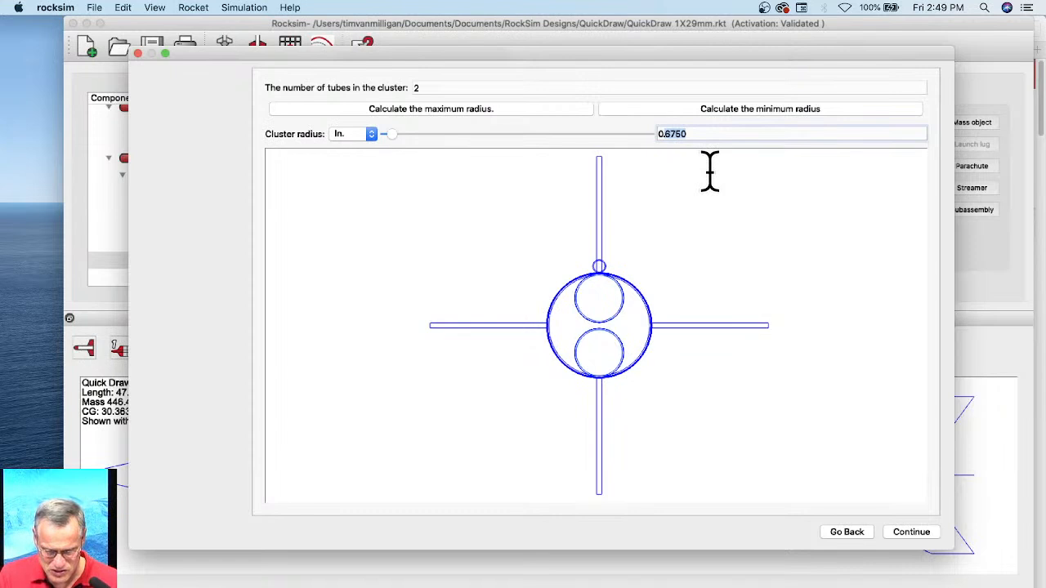
pyautogui.write('0.6')
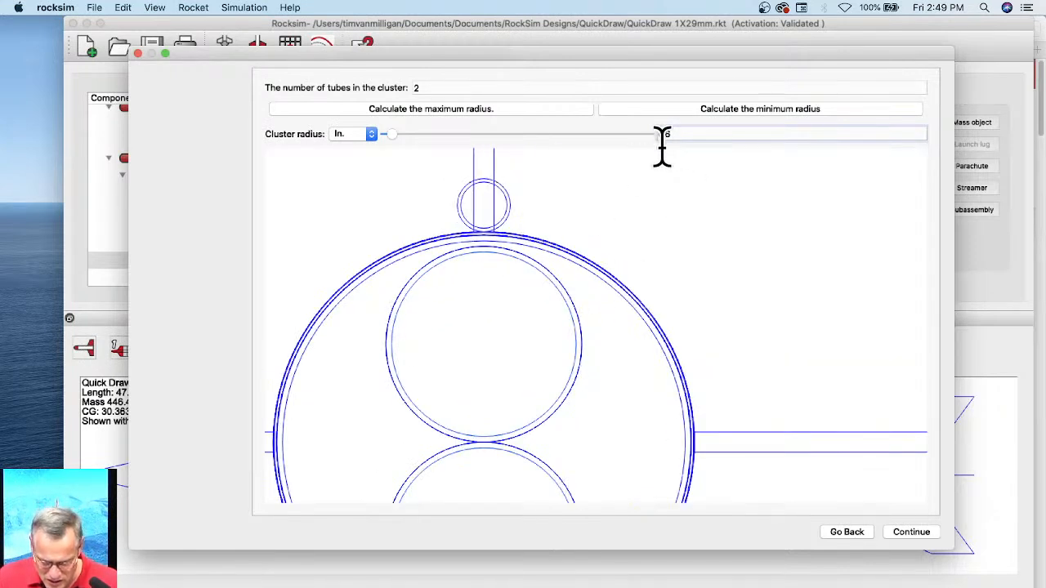
pyautogui.write('5')
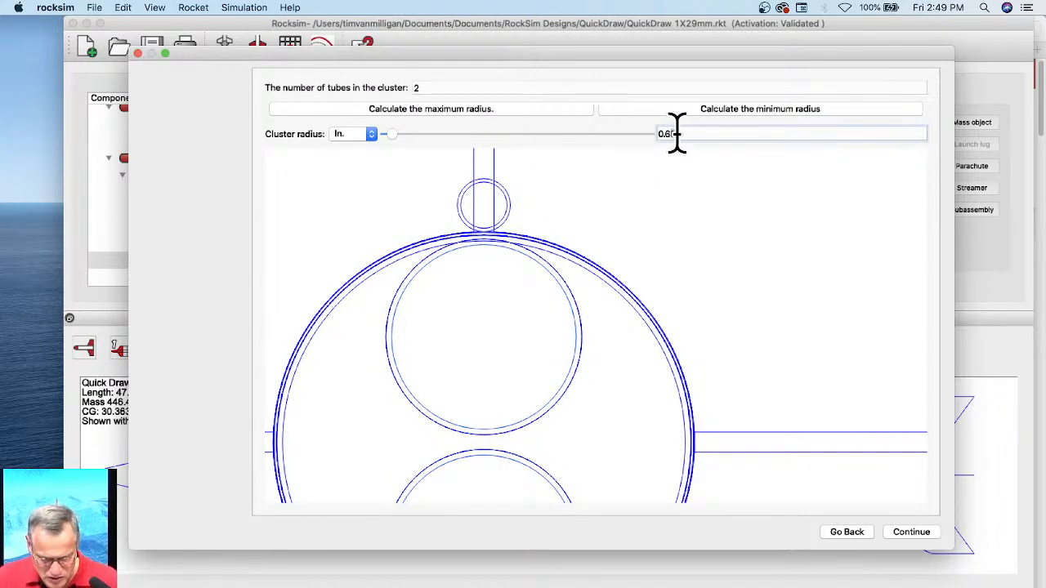
pyautogui.write('2')
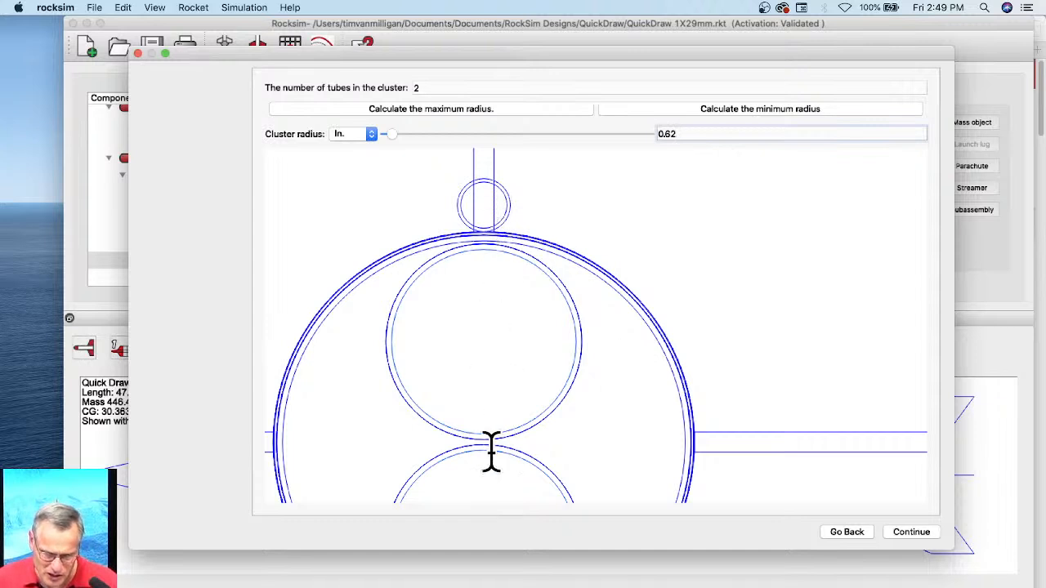
pyautogui.scroll(-2, 554, 429)
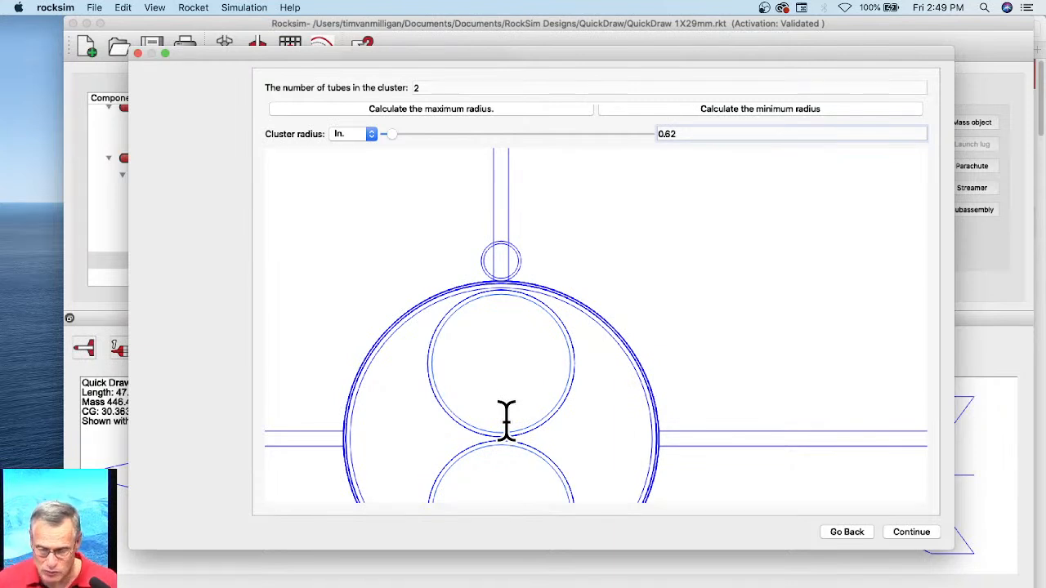
pyautogui.click(912, 532)
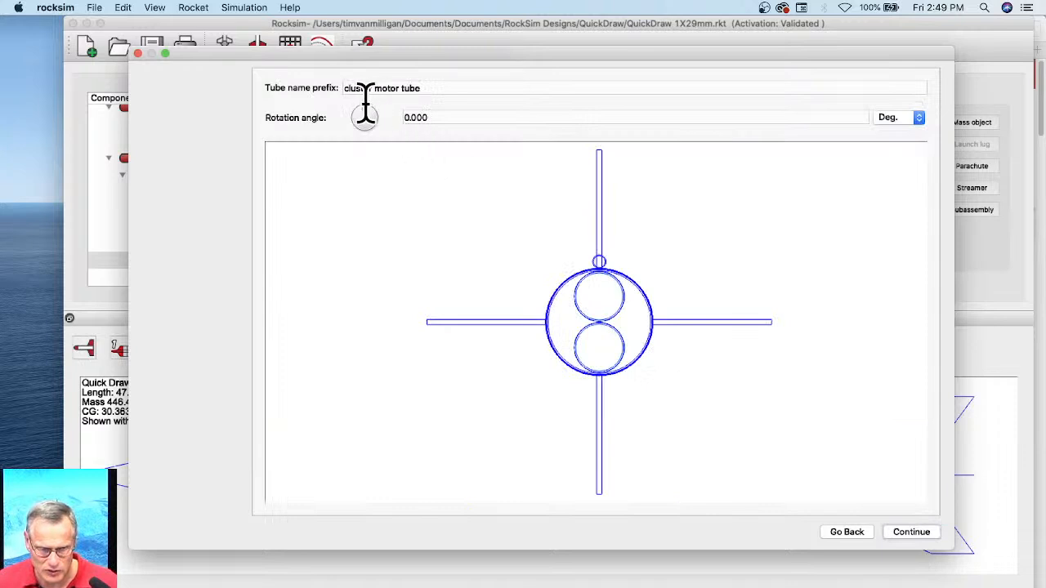
# Step: Rotate the two-tube cluster to 90 degrees and finish the cluster wizard
pyautogui.moveTo(365, 104); pyautogui.dragTo(393, 117)
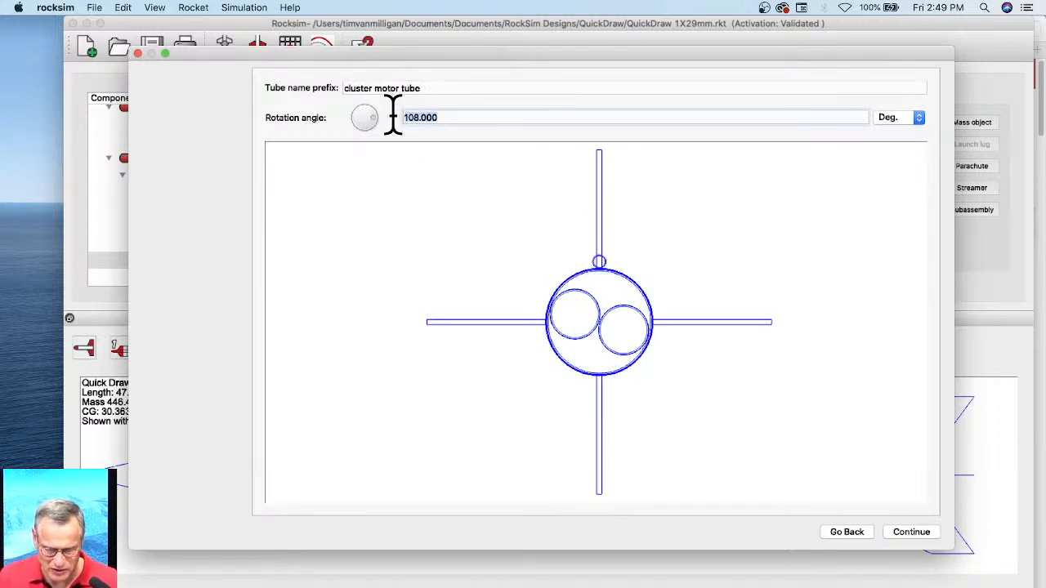
pyautogui.write('90')
pyautogui.press('Tab')
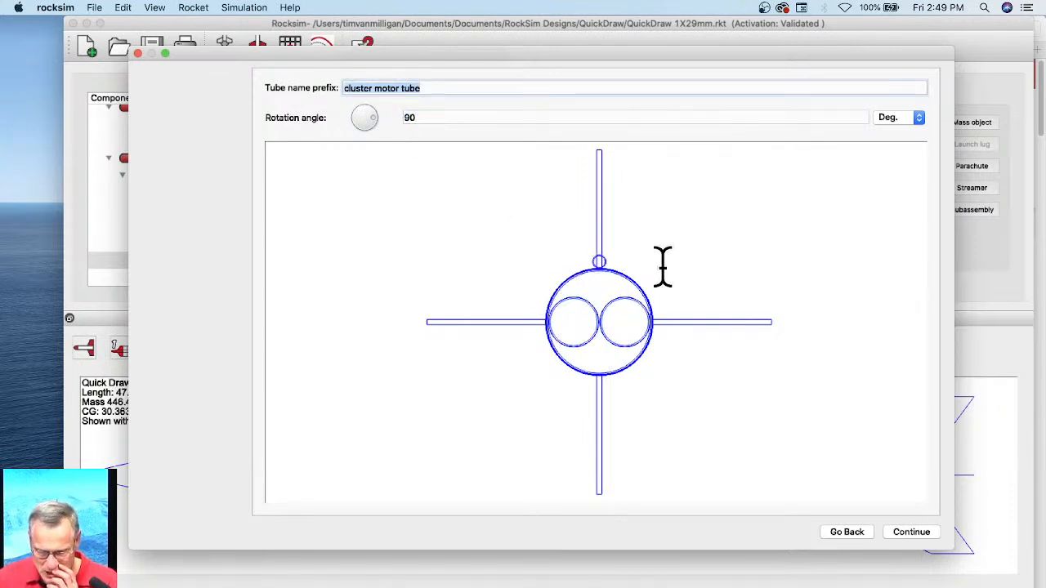
pyautogui.click(911, 532)
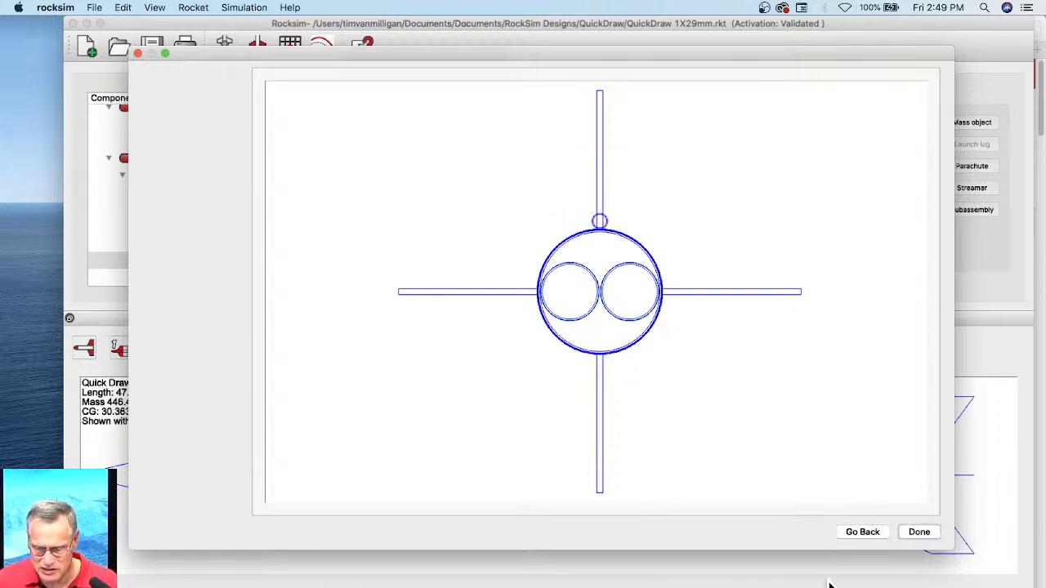
pyautogui.click(918, 532)
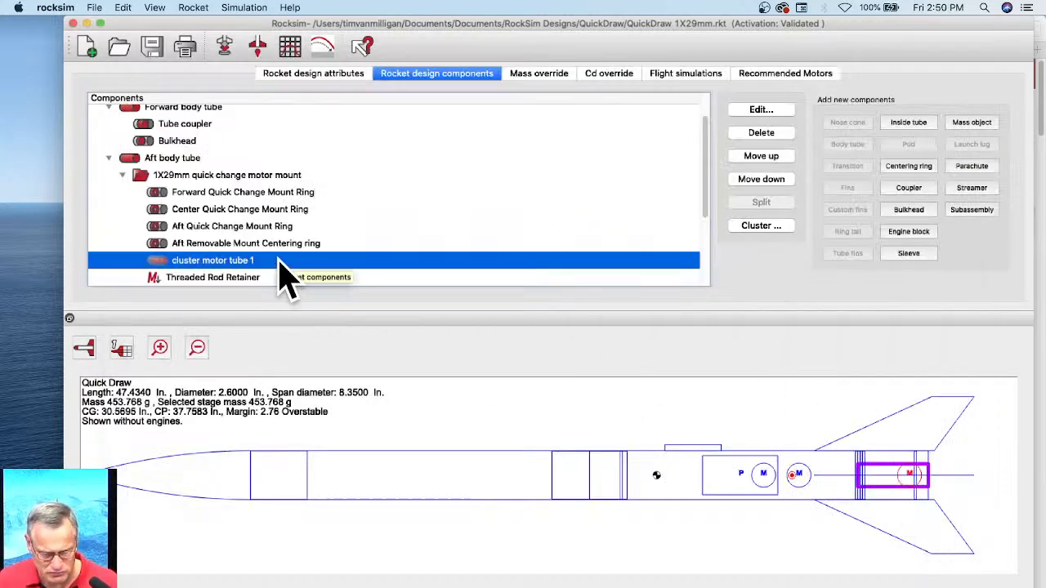
# Step: Locate both cluster motor tubes in the component tree, select tube 2, and examine the tube arrangement in the rocket's base view
pyautogui.scroll(-3, 282, 274)
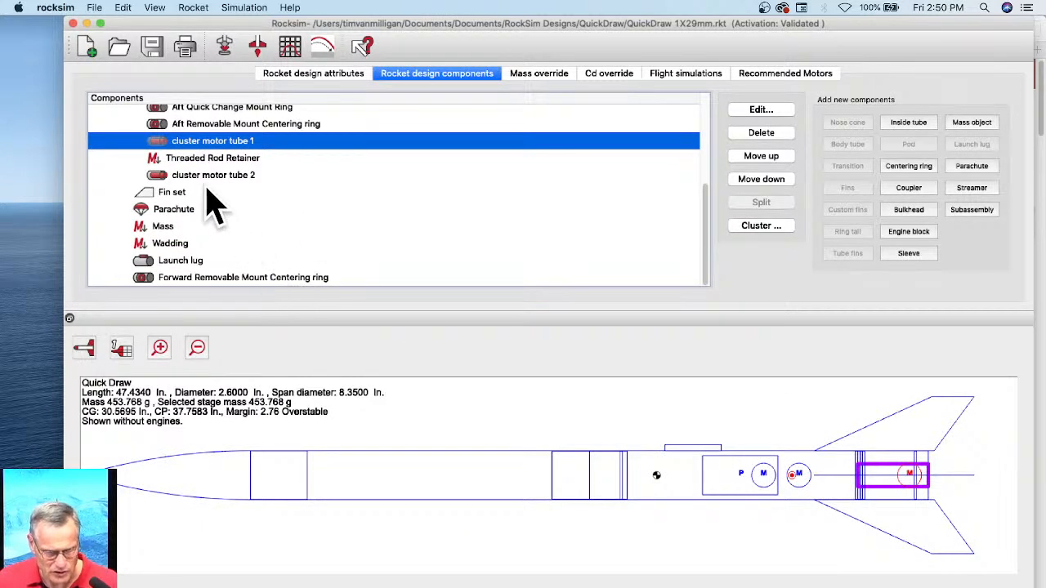
pyautogui.scroll(2, 220, 212)
pyautogui.click(196, 224)
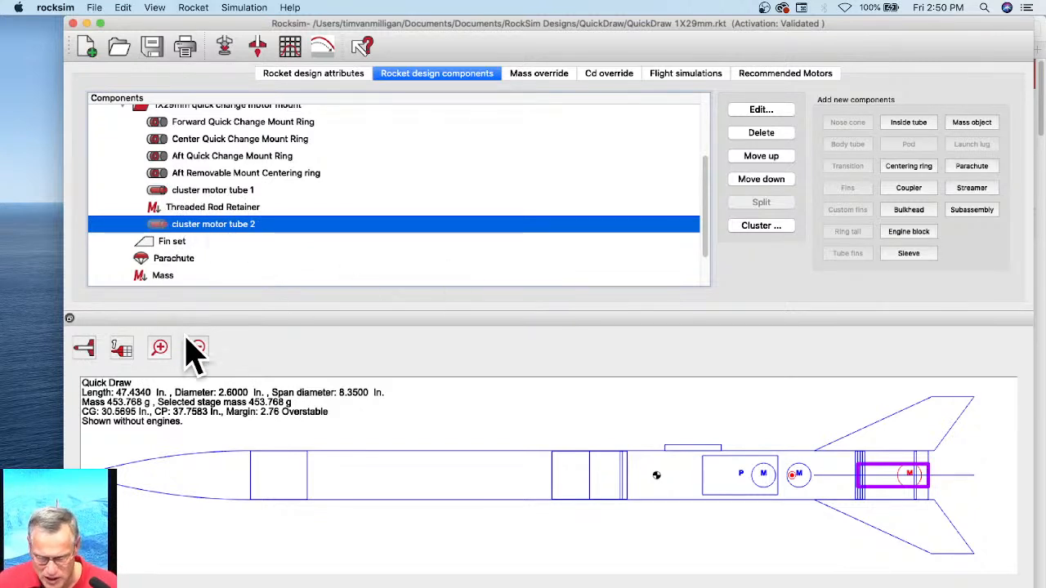
pyautogui.click(85, 349)
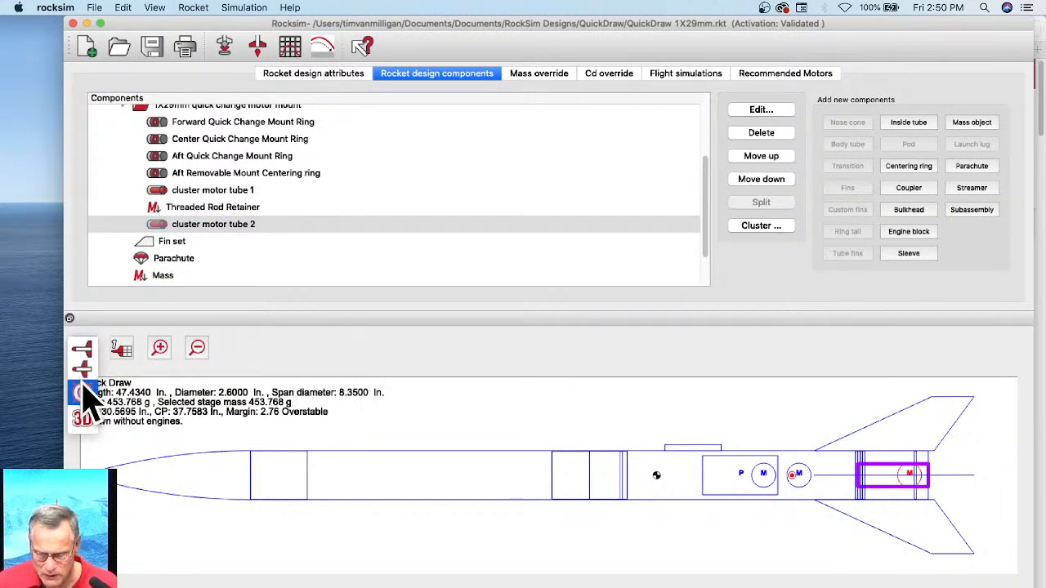
pyautogui.click(85, 394)
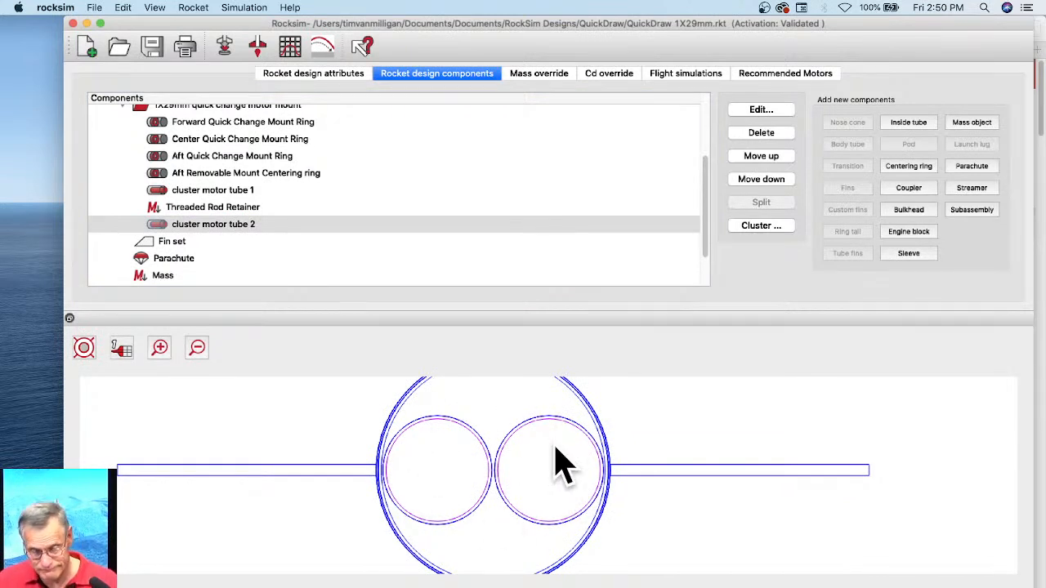
pyautogui.scroll(-2, 607, 436)
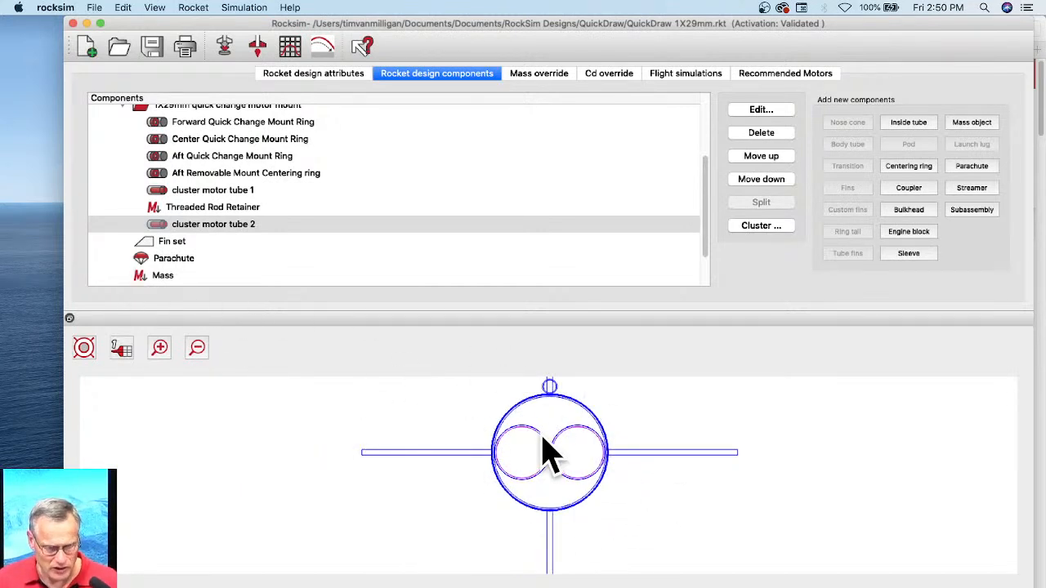
# Step: Export the aft removable mount centering ring as an SVG template named "Centering Ring QuickDraw 2X29mm Aft Removable Mount Centering ring" in the QuickDraw folder
pyautogui.click(206, 173)
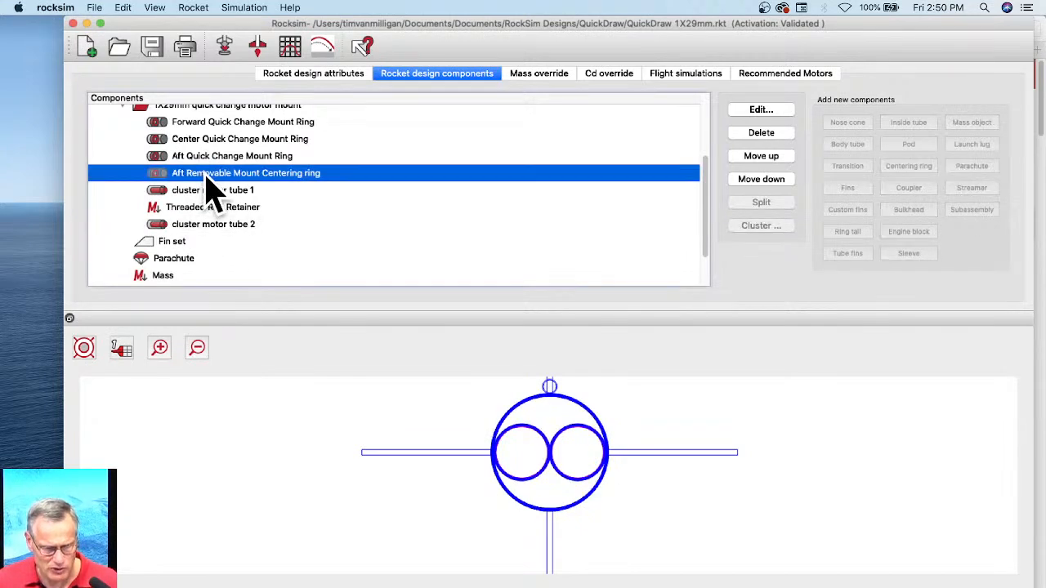
pyautogui.doubleClick(206, 178)
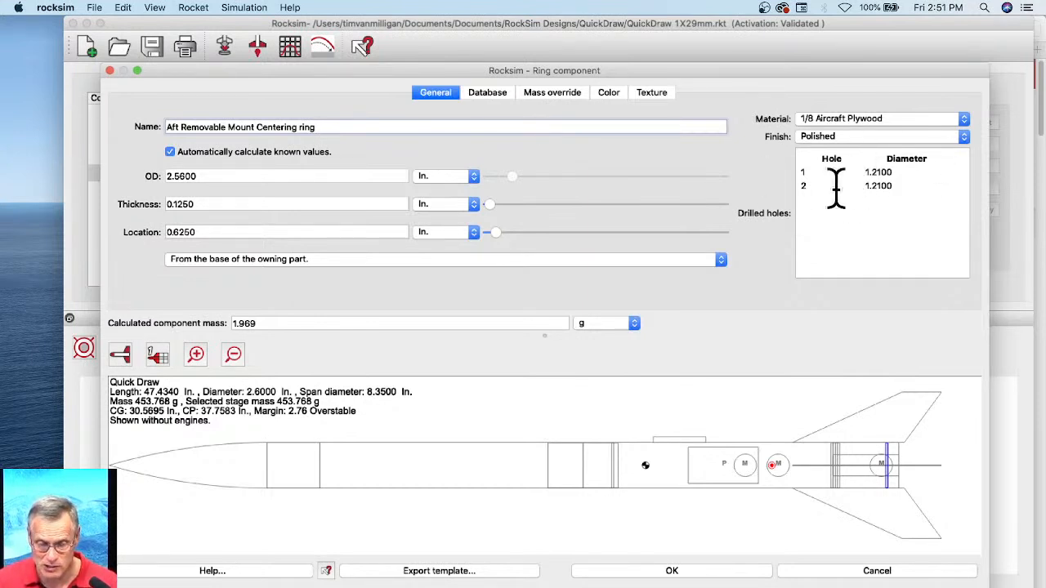
pyautogui.click(439, 571)
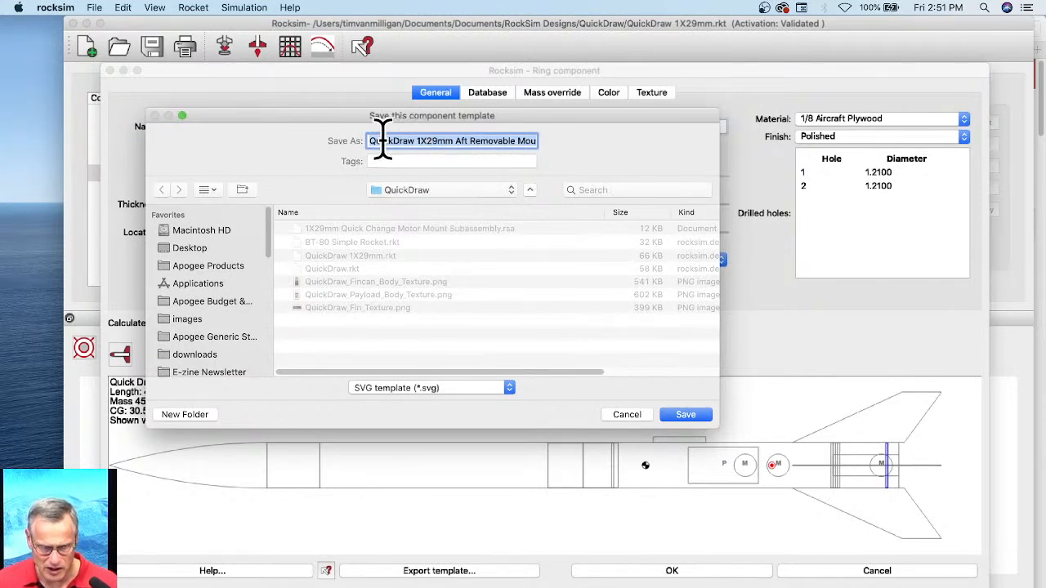
pyautogui.press('Left')
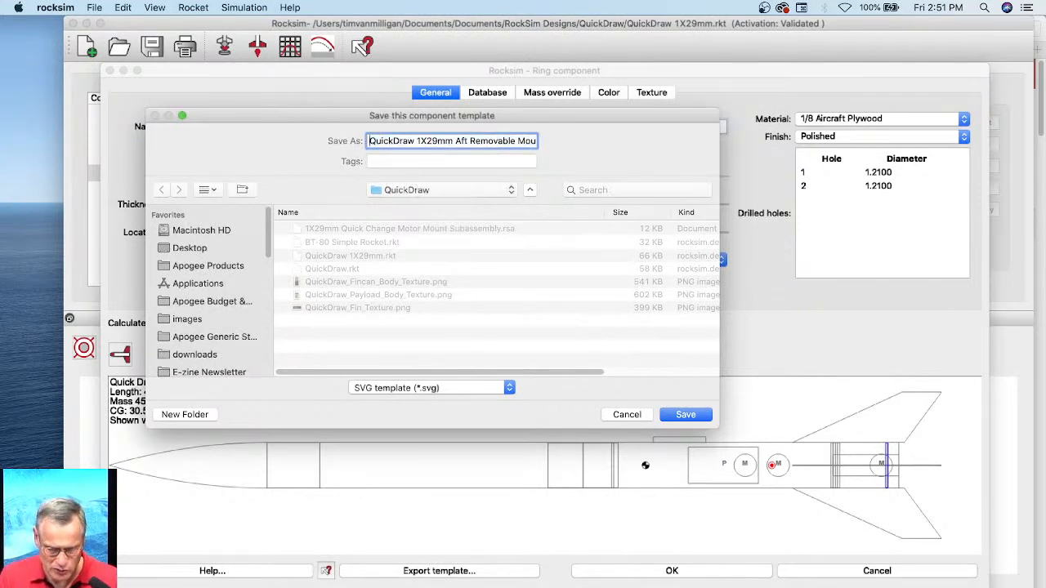
pyautogui.write('Centerin')
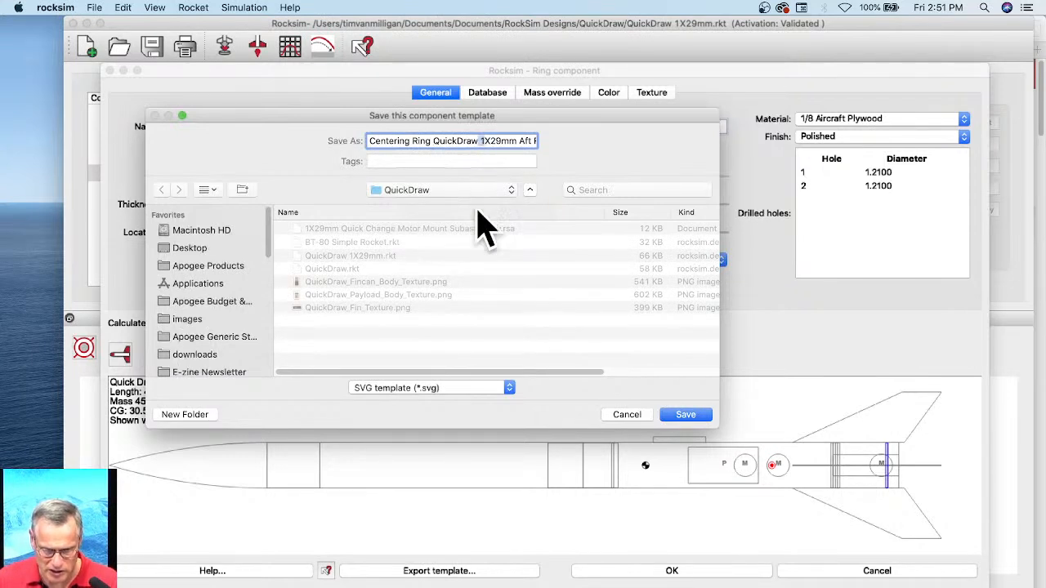
pyautogui.press('Right')
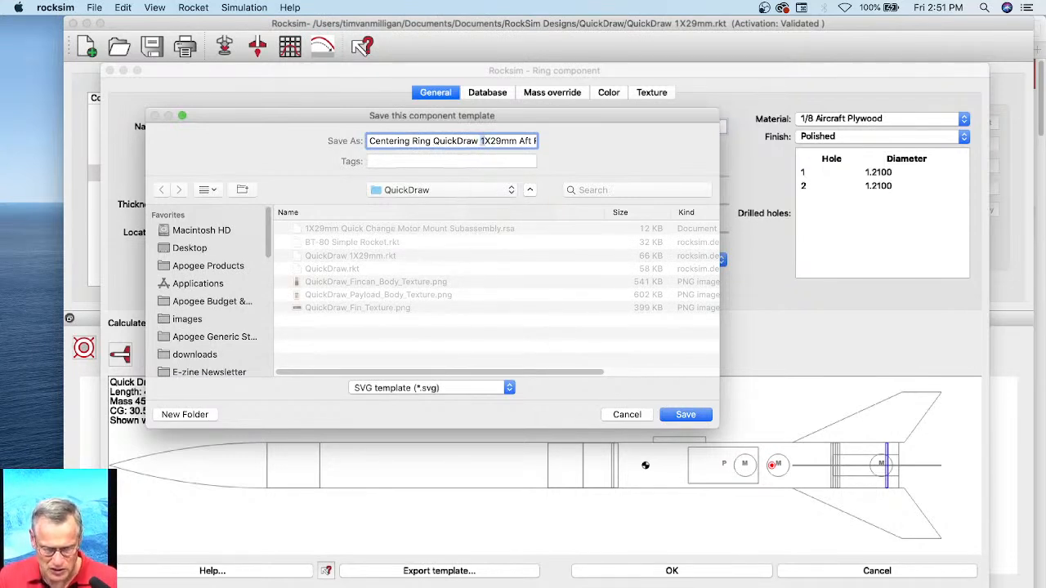
pyautogui.click(684, 415)
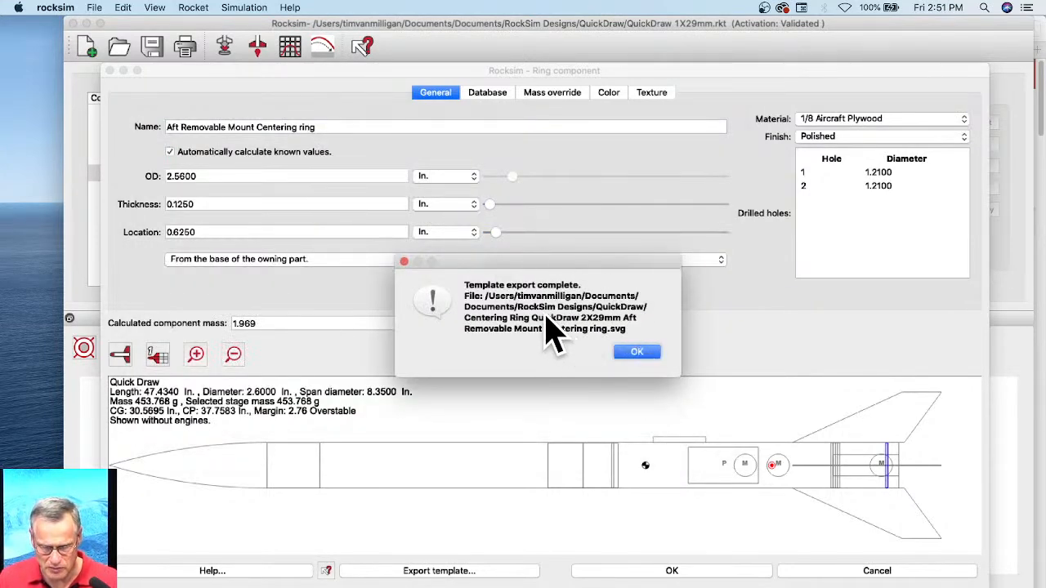
pyautogui.click(636, 353)
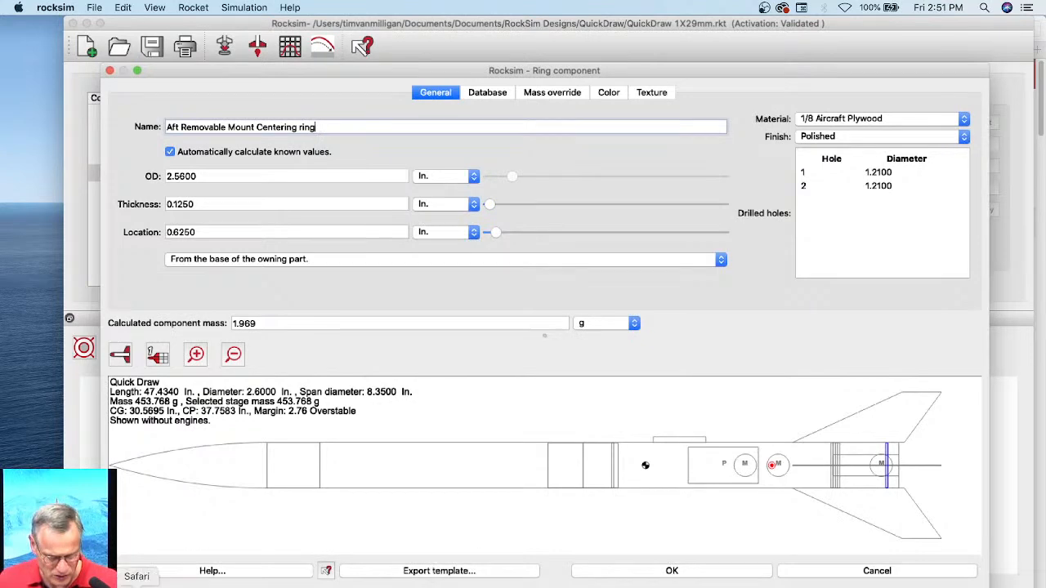
# Step: Switch to a new Finder window, sort the RockSim Designs folder by modification date, and open its QuickDraw folder
pyautogui.rightClick(46, 582)
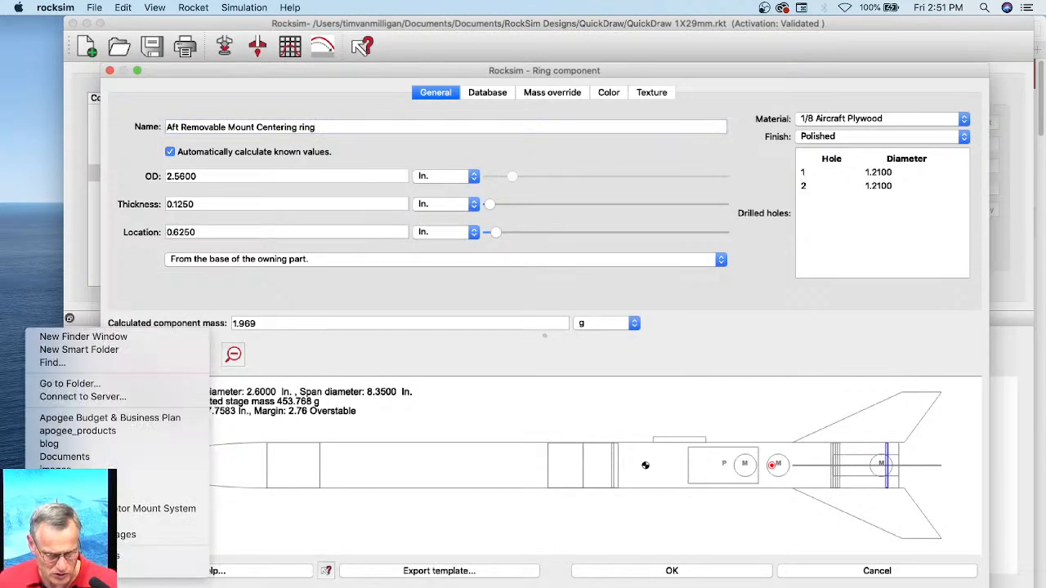
pyautogui.click(67, 338)
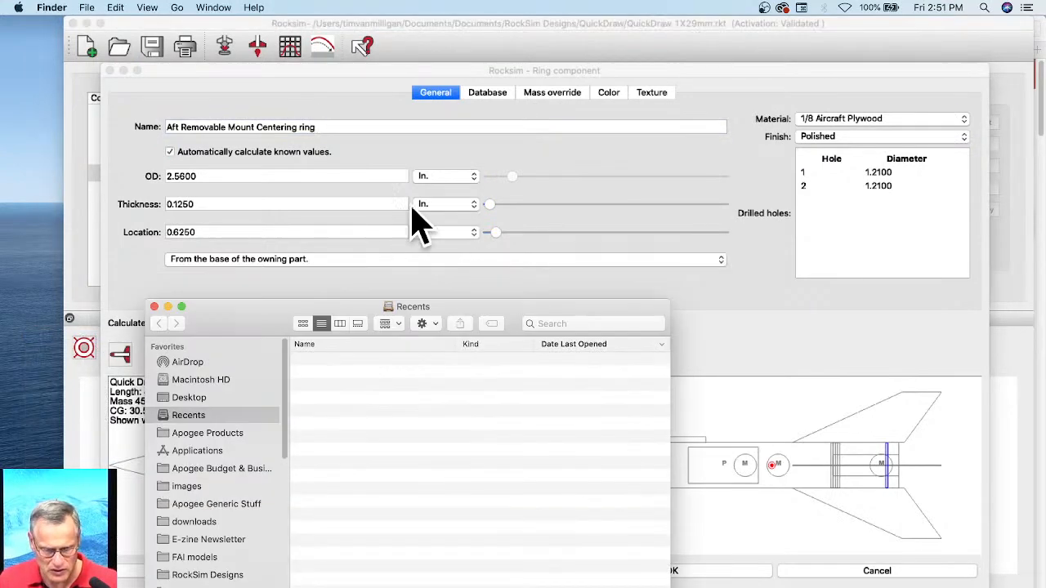
pyautogui.moveTo(323, 314); pyautogui.dragTo(332, 128)
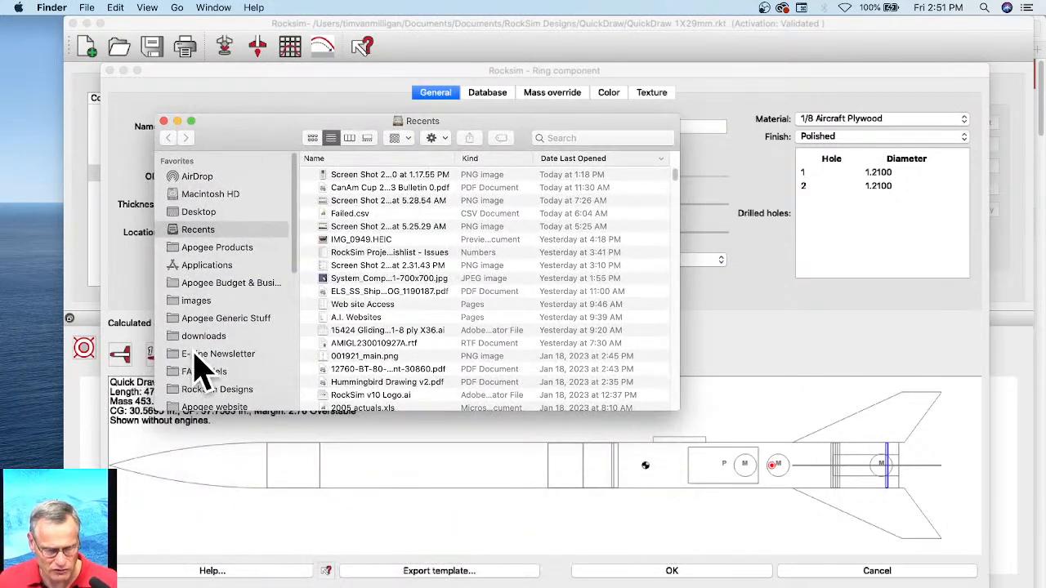
pyautogui.click(219, 389)
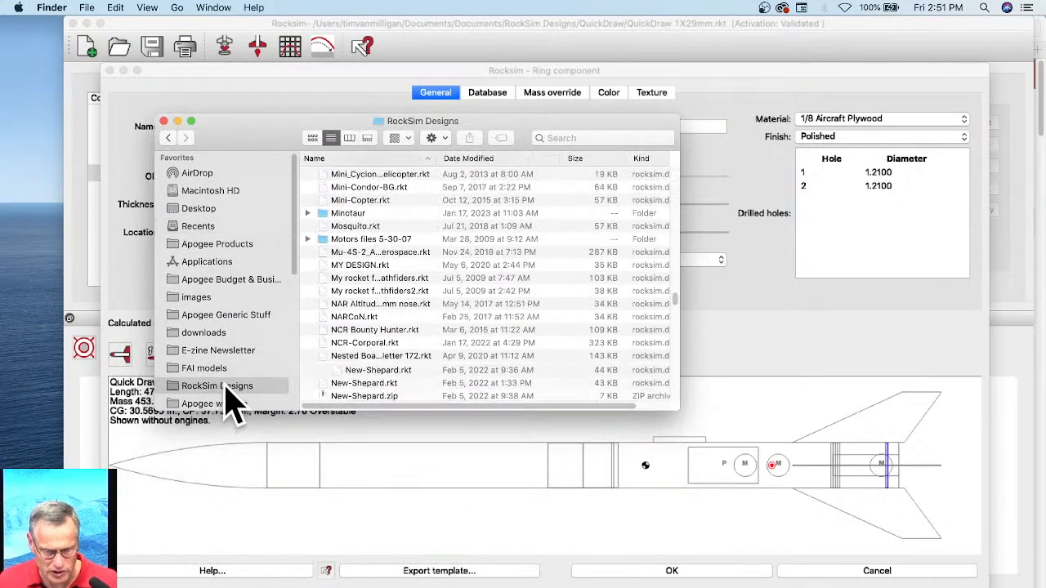
pyautogui.scroll(15, 401, 250)
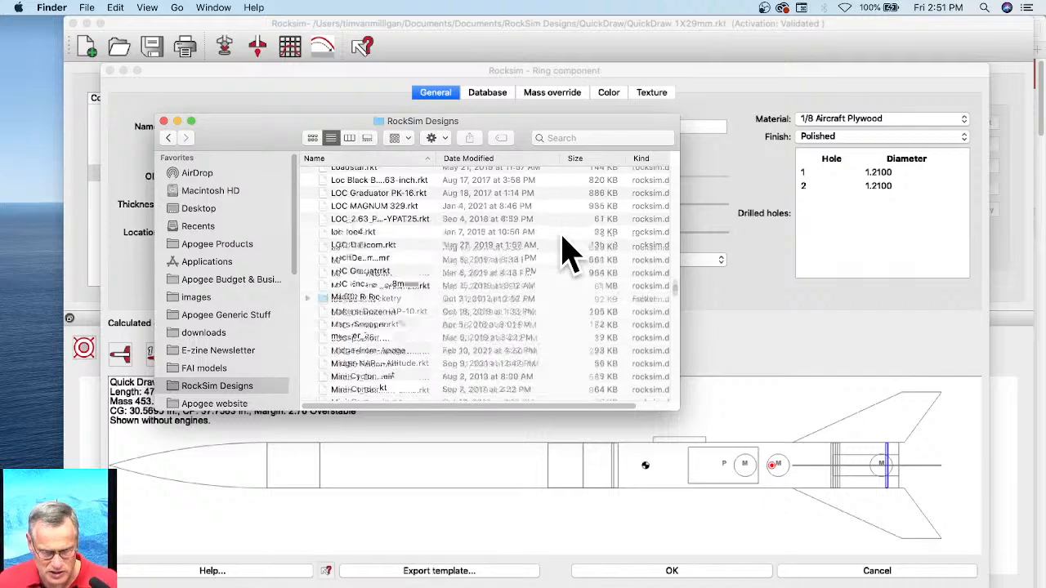
pyautogui.scroll(15, 596, 266)
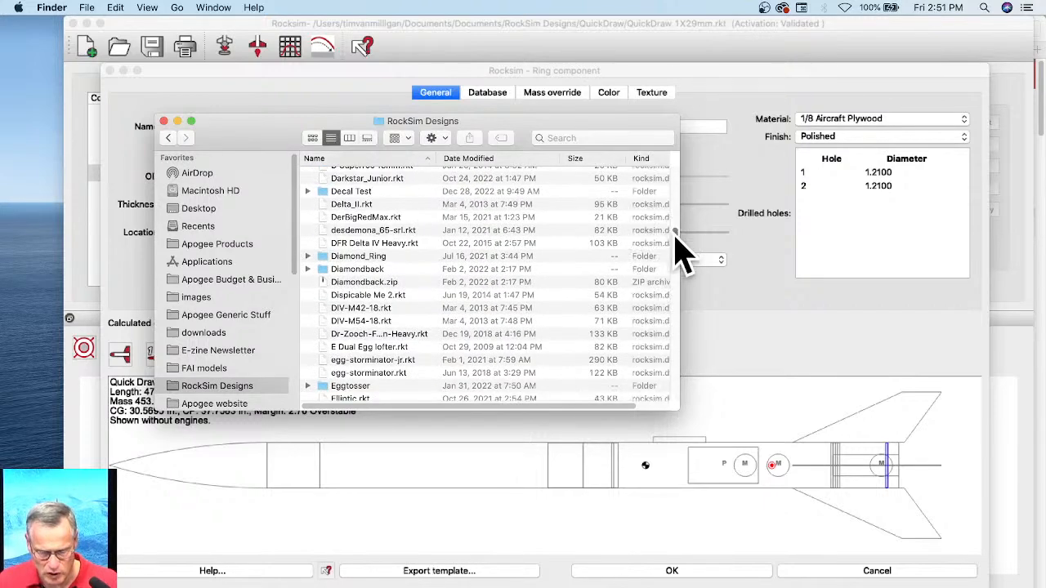
pyautogui.scroll(10, 678, 172)
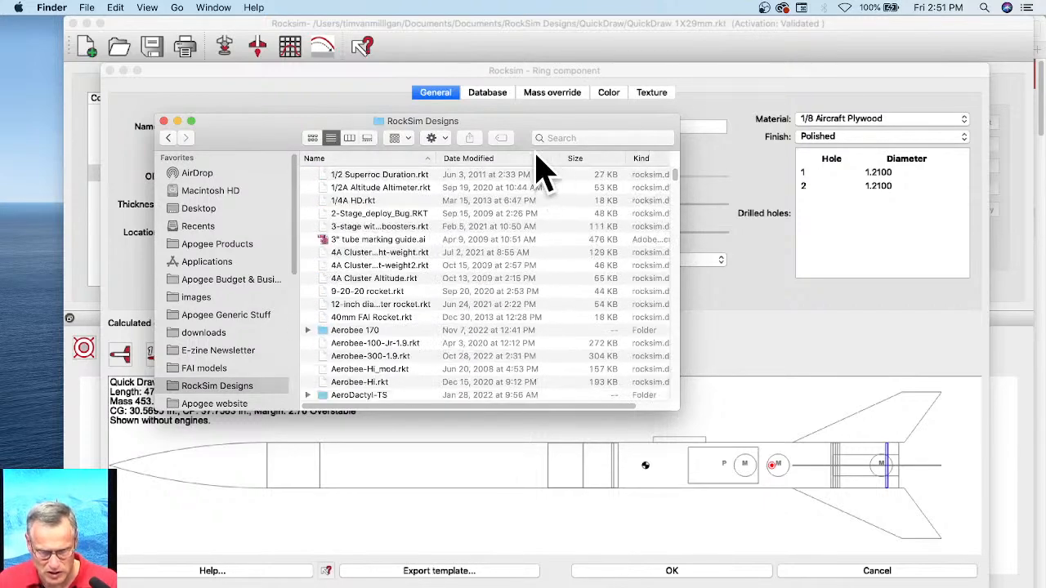
pyautogui.click(501, 158)
pyautogui.doubleClick(336, 173)
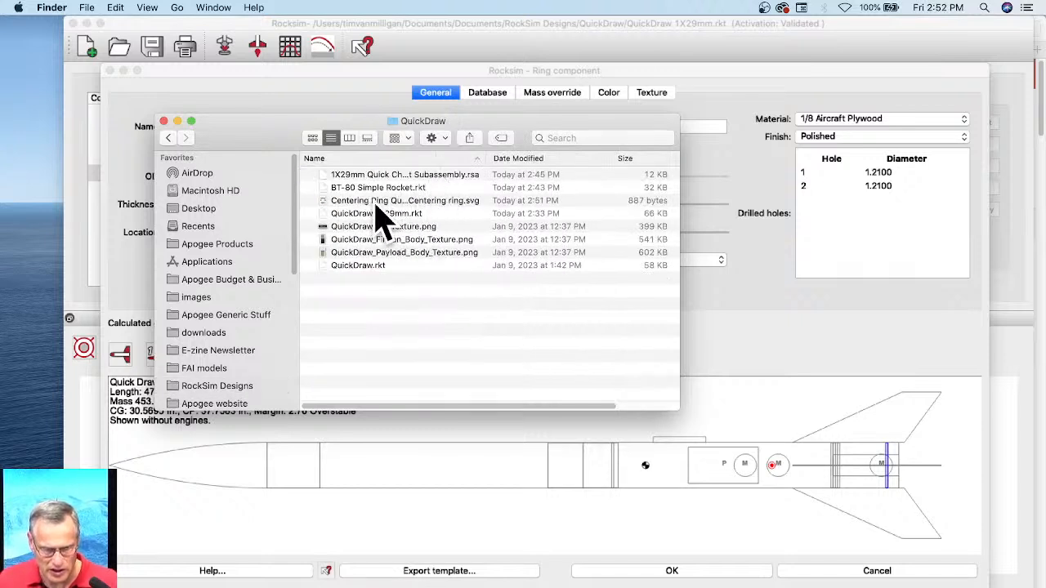
# Step: Open the exported centering ring SVG in Adobe Illustrator and view the ring outline up close
pyautogui.click(349, 204)
pyautogui.moveTo(433, 204)
pyautogui.mouseDown()
pyautogui.moveTo(495, 206)
pyautogui.moveTo(634, 462)
pyautogui.moveTo(509, 339)
pyautogui.moveTo(420, 229)
pyautogui.mouseUp()
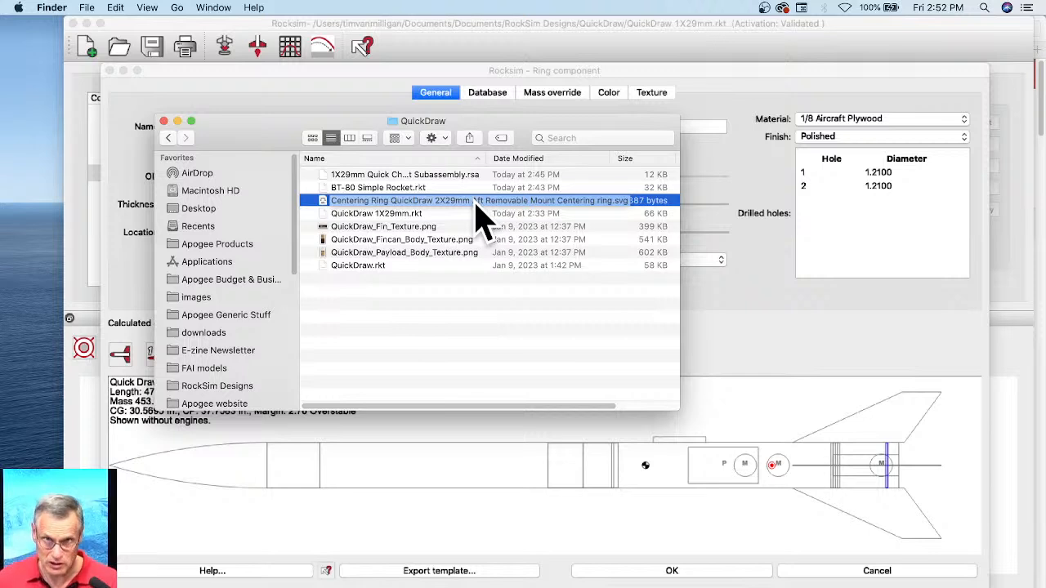
pyautogui.moveTo(476, 202); pyautogui.dragTo(742, 587)
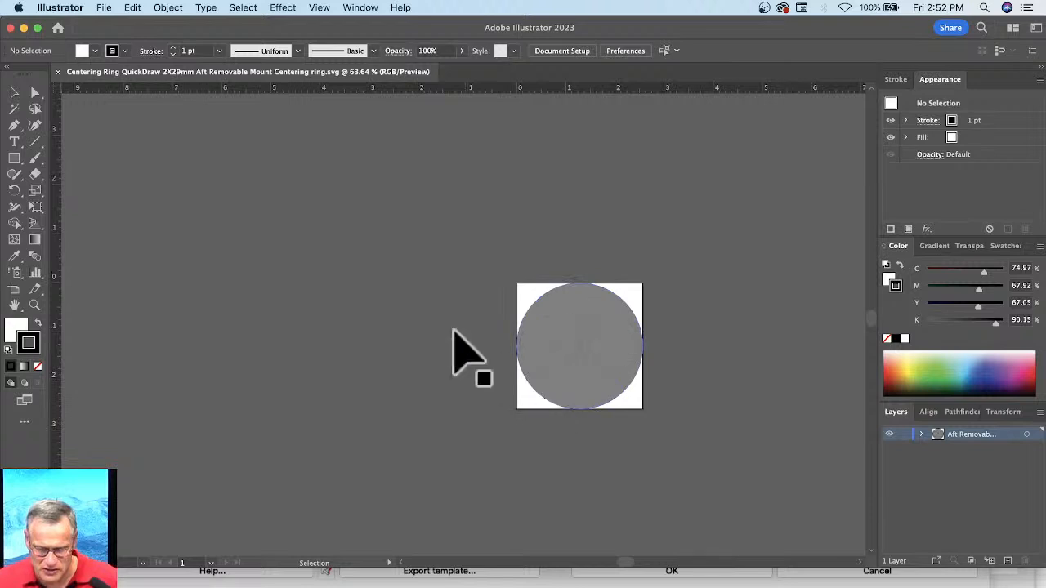
pyautogui.scroll(3, 454, 326)
pyautogui.scroll(1, 456, 327)
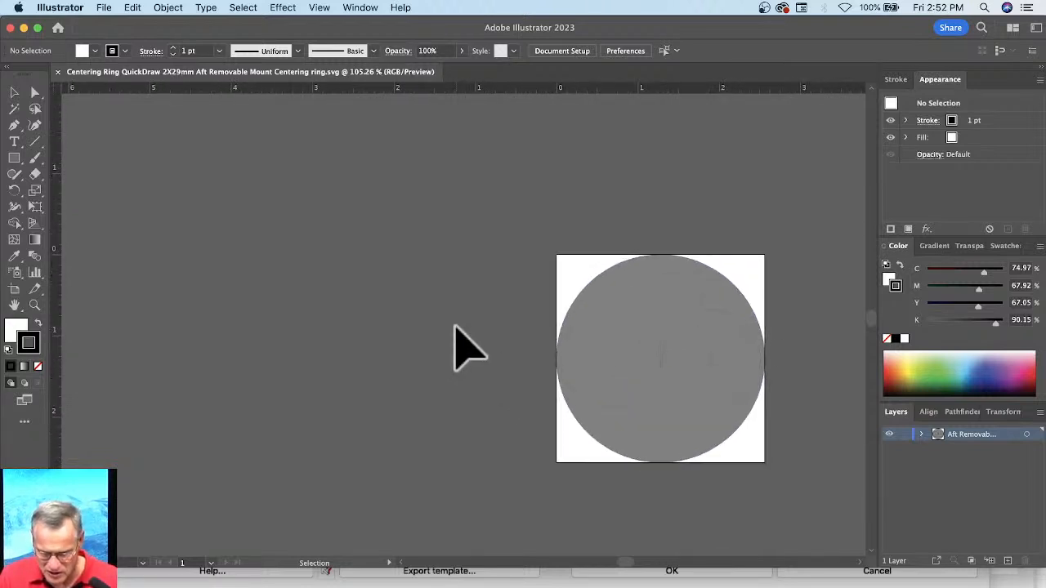
# Step: Remove the gray fill from the centering ring's outer circle, leaving its stroke in place
pyautogui.hscroll(3, 455, 327)
pyautogui.scroll(-1, 455, 327)
pyautogui.hscroll(4, 457, 333)
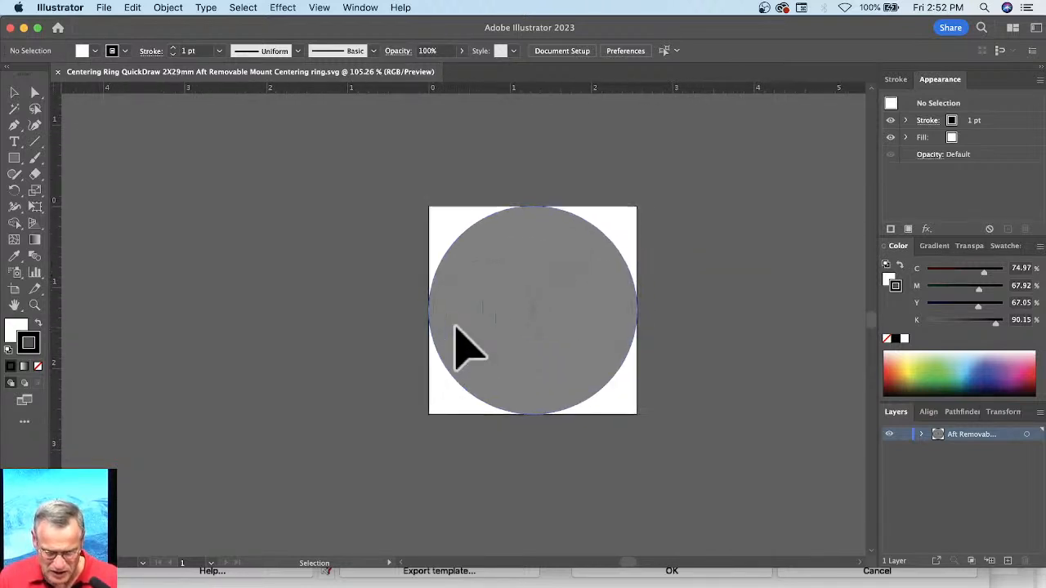
pyautogui.scroll(1, 437, 318)
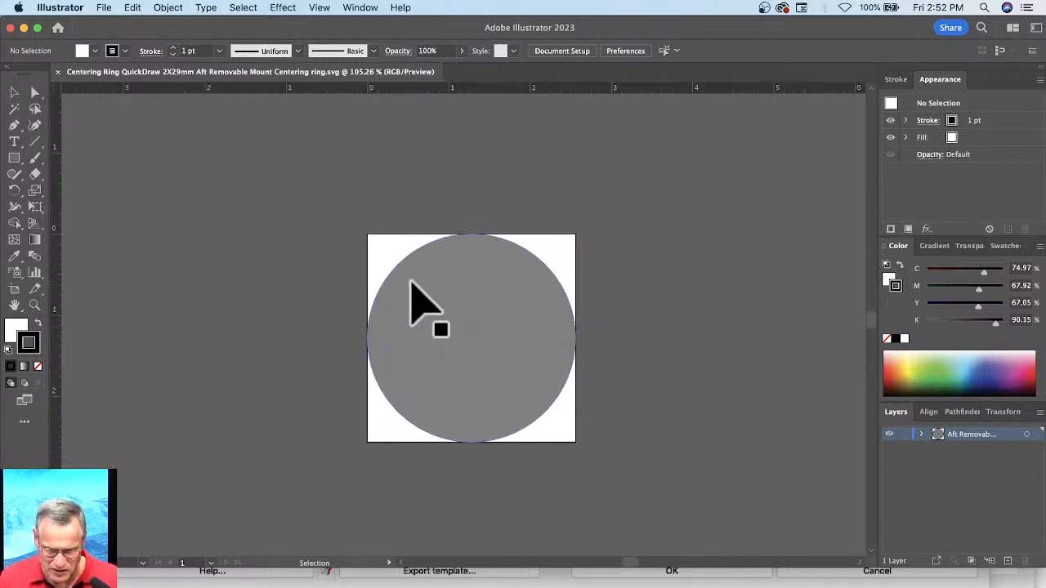
pyautogui.click(495, 283)
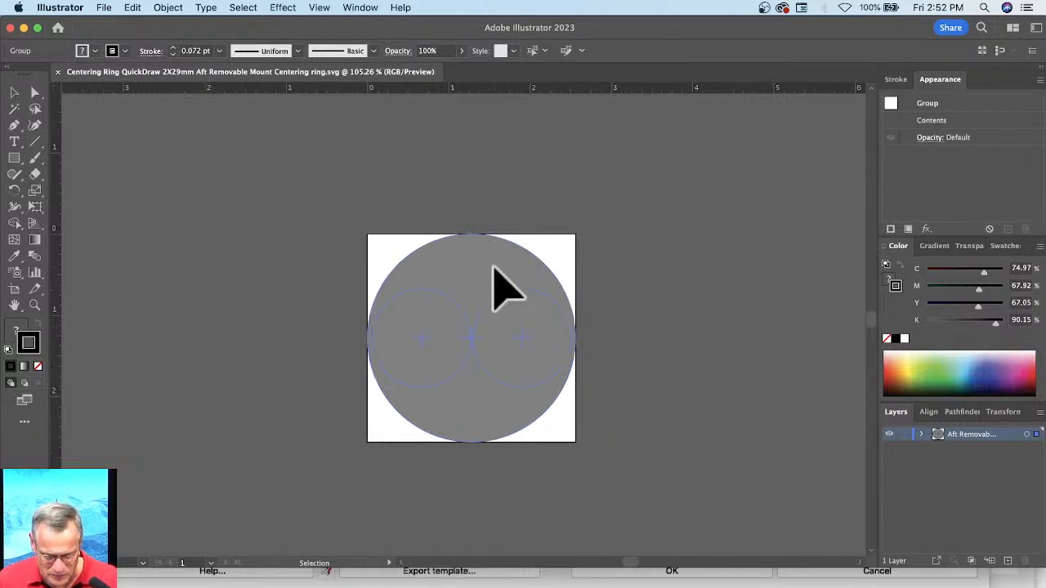
pyautogui.click(14, 331)
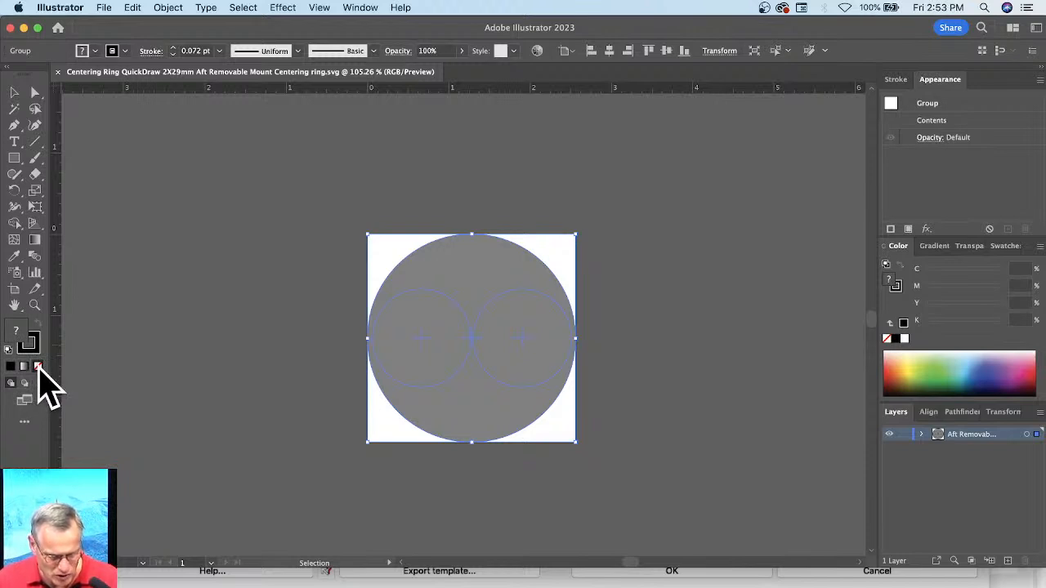
pyautogui.click(291, 213)
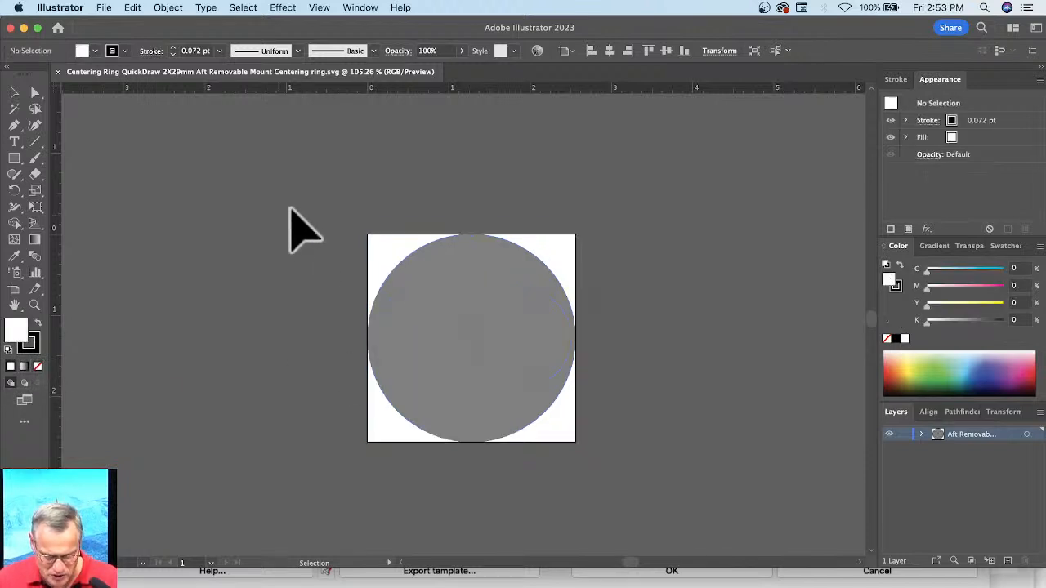
pyautogui.click(35, 92)
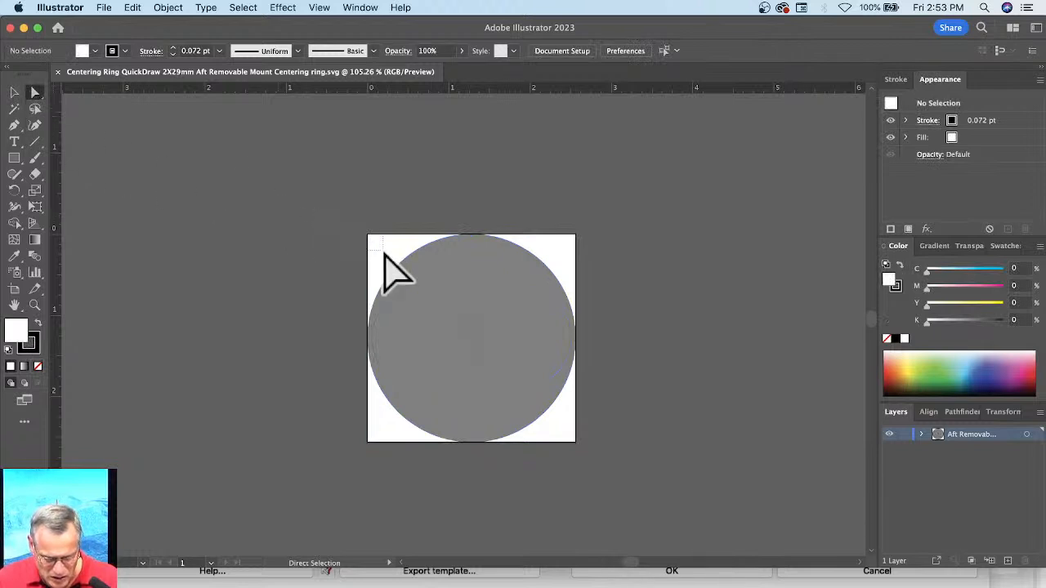
pyautogui.click(459, 263)
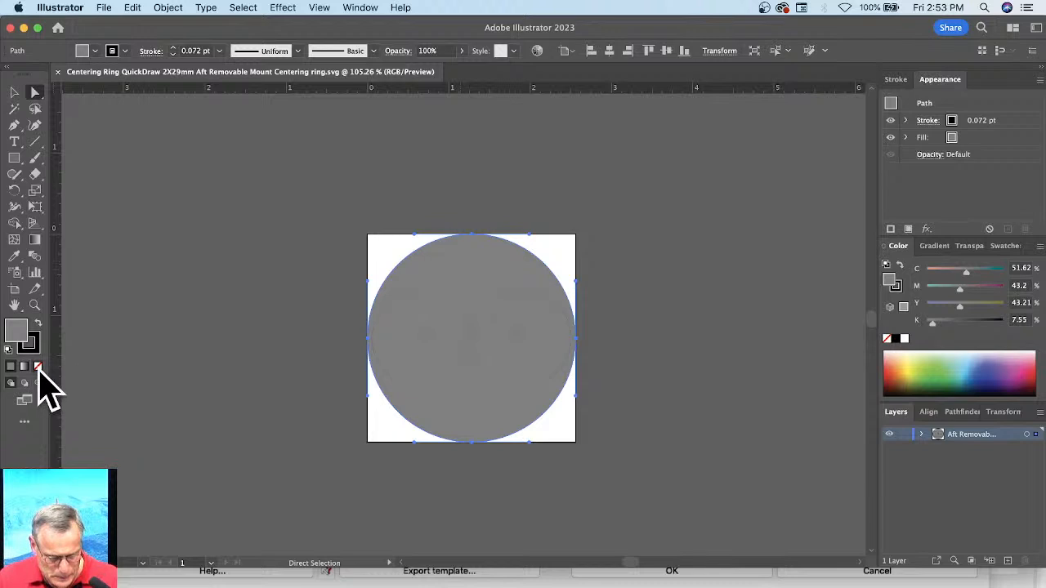
pyautogui.click(37, 366)
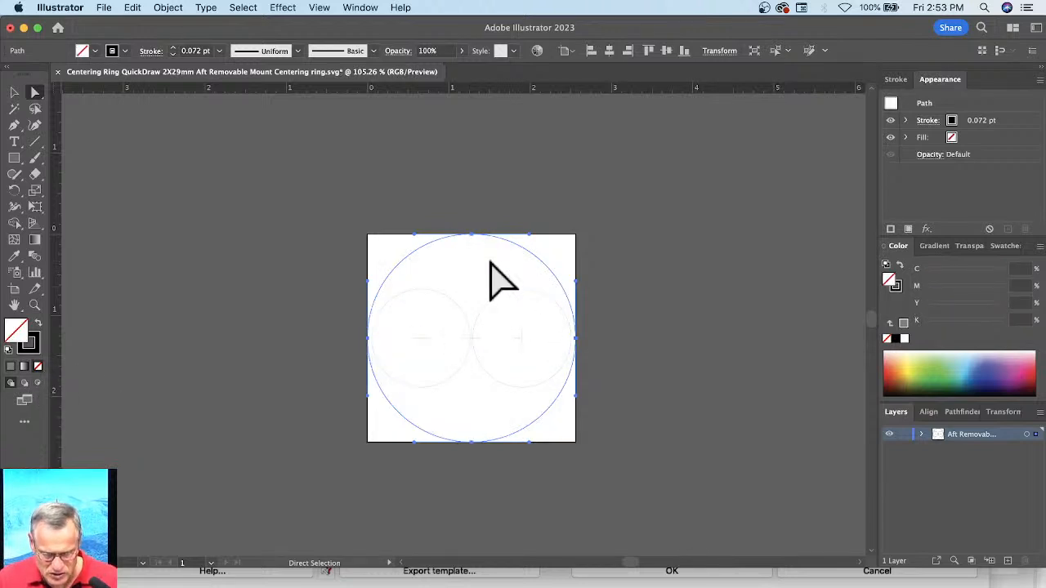
# Step: Set the stroke weight of all the ring template's outlines to 2 pt and deselect them
pyautogui.press('super+a')
pyautogui.click(899, 80)
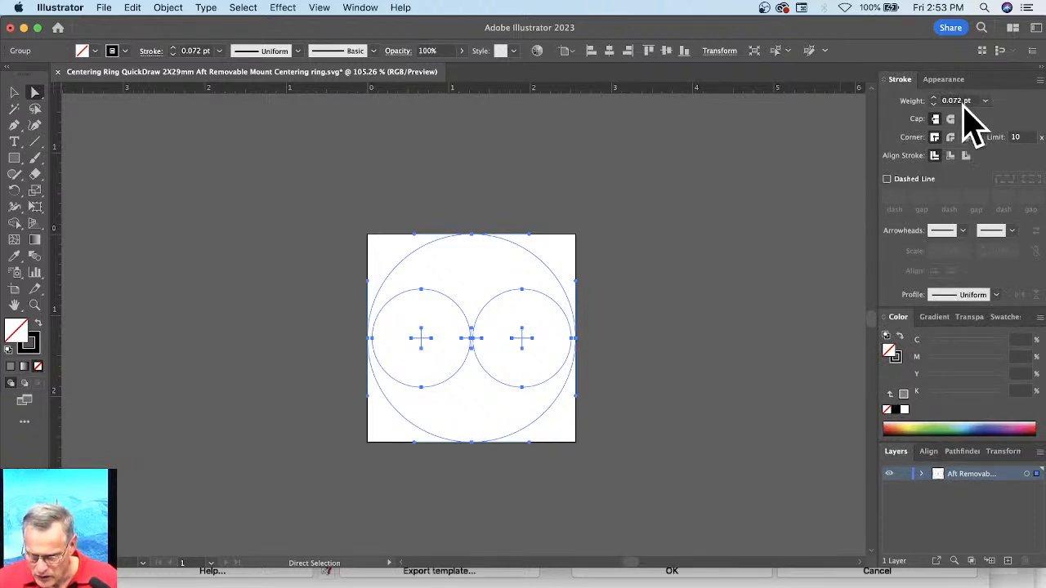
pyautogui.click(985, 101)
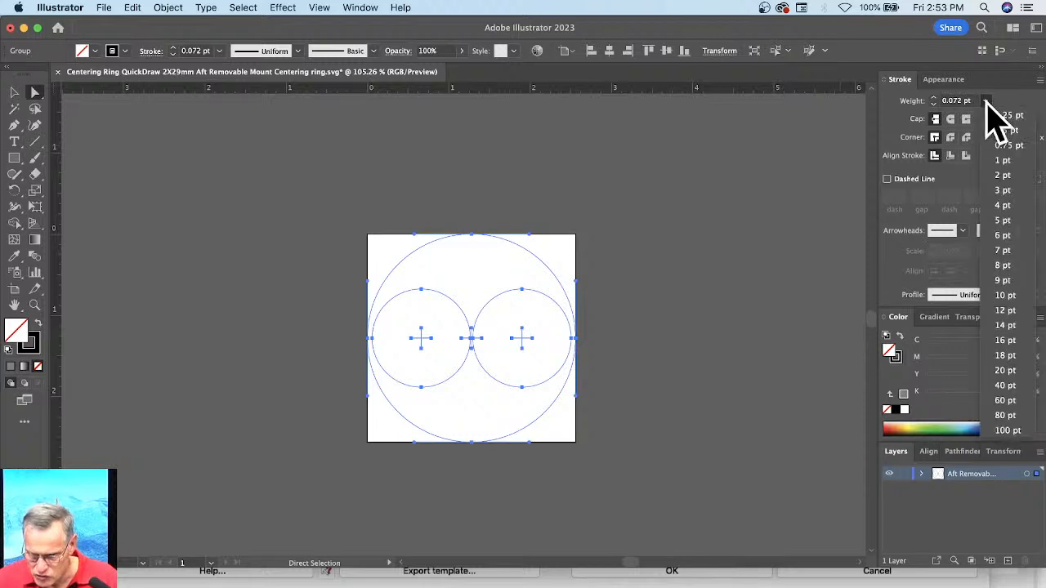
pyautogui.click(997, 177)
pyautogui.click(695, 296)
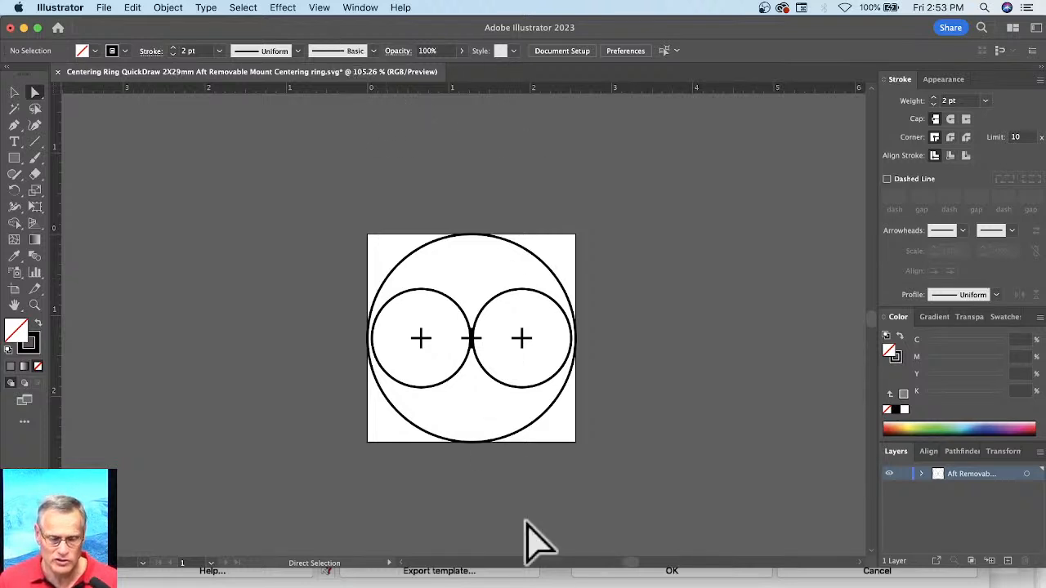
# Step: Switch back to RockSim, accept the centering ring's properties, and show the rocket in side view
pyautogui.click(562, 583)
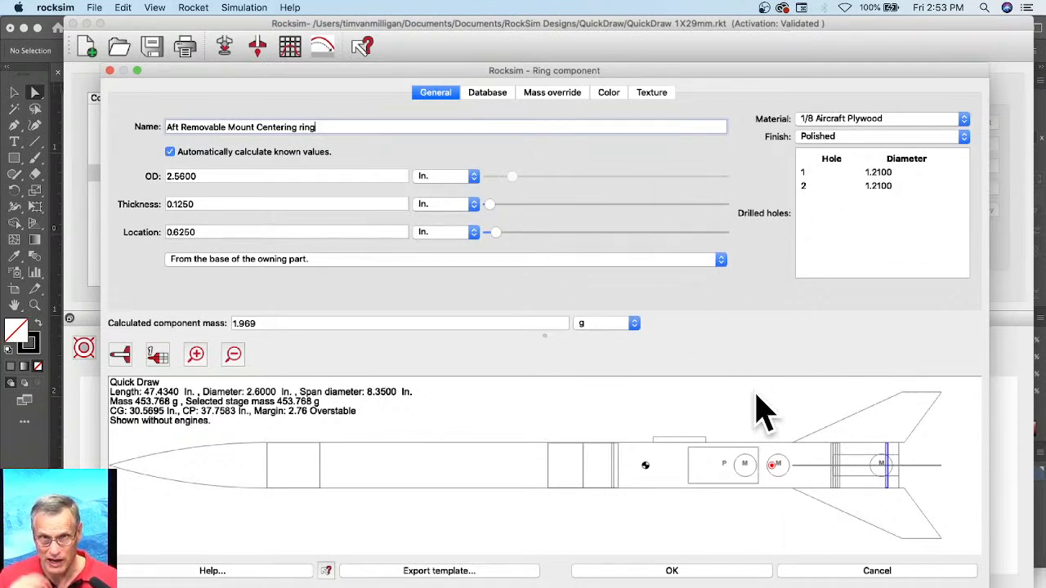
pyautogui.click(645, 574)
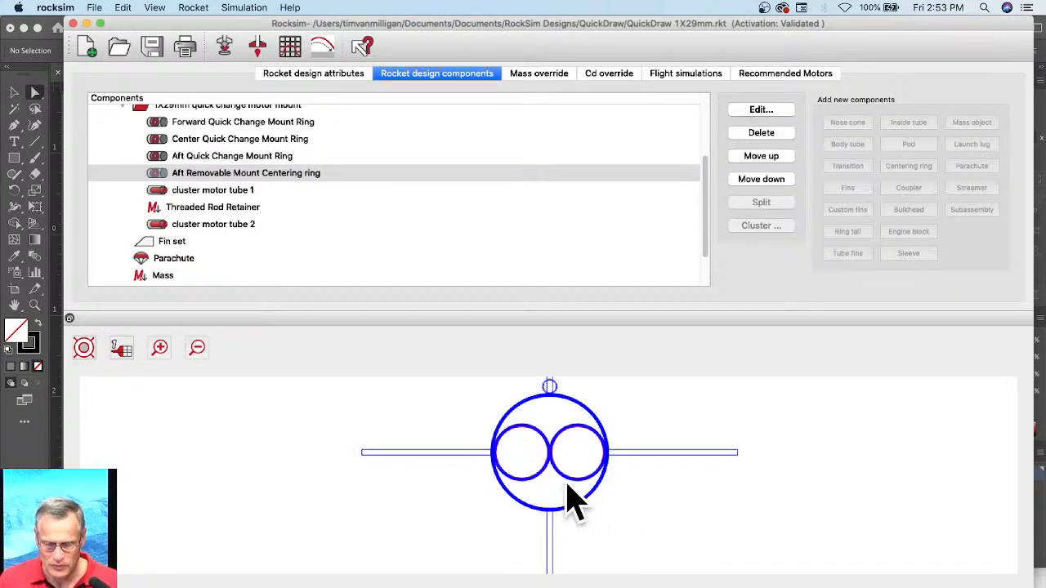
pyautogui.click(79, 338)
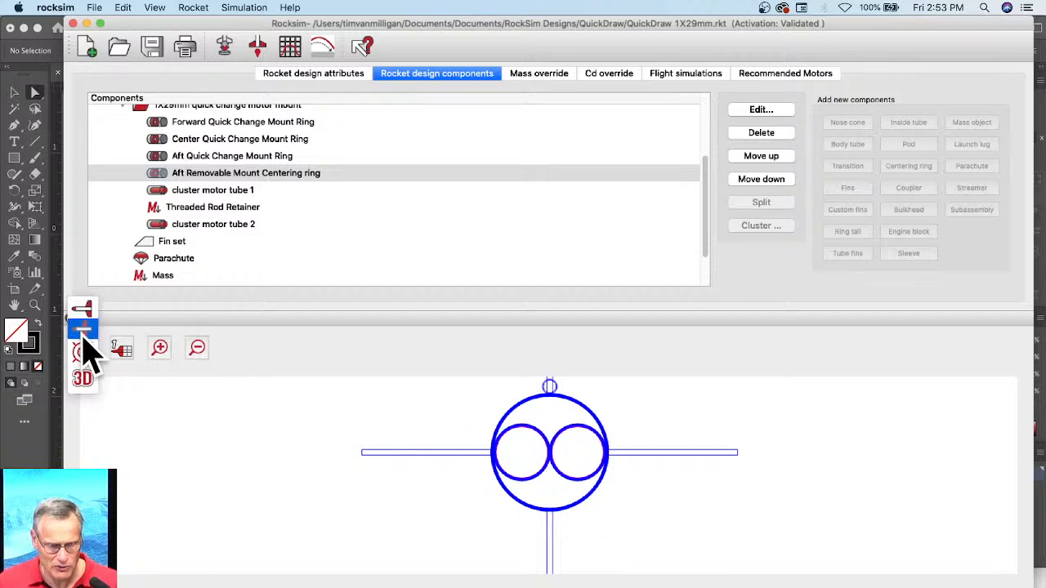
pyautogui.click(85, 311)
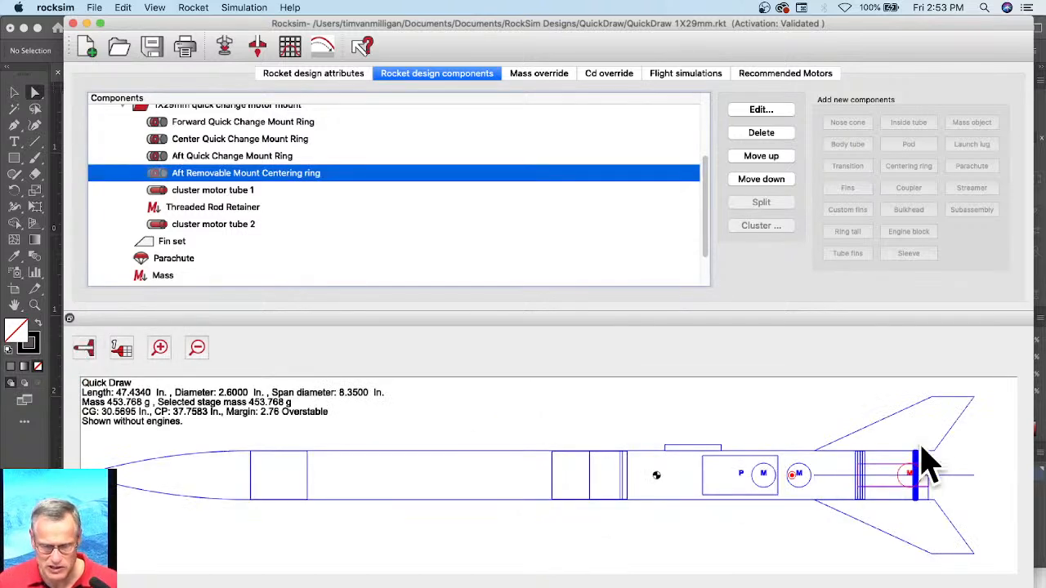
pyautogui.click(804, 536)
# Step: Rename the motor mount subassembly to "2X29mm quick change motor mount" and its file to "2X29mm Quick Change Motor Mount Subassembly.rsa"
pyautogui.scroll(3, 234, 209)
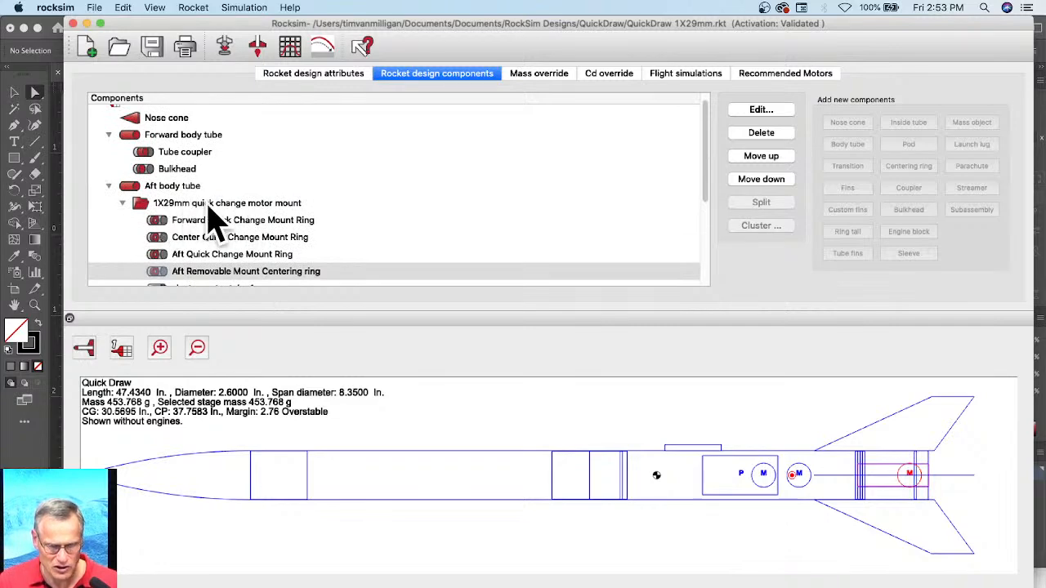
pyautogui.doubleClick(209, 205)
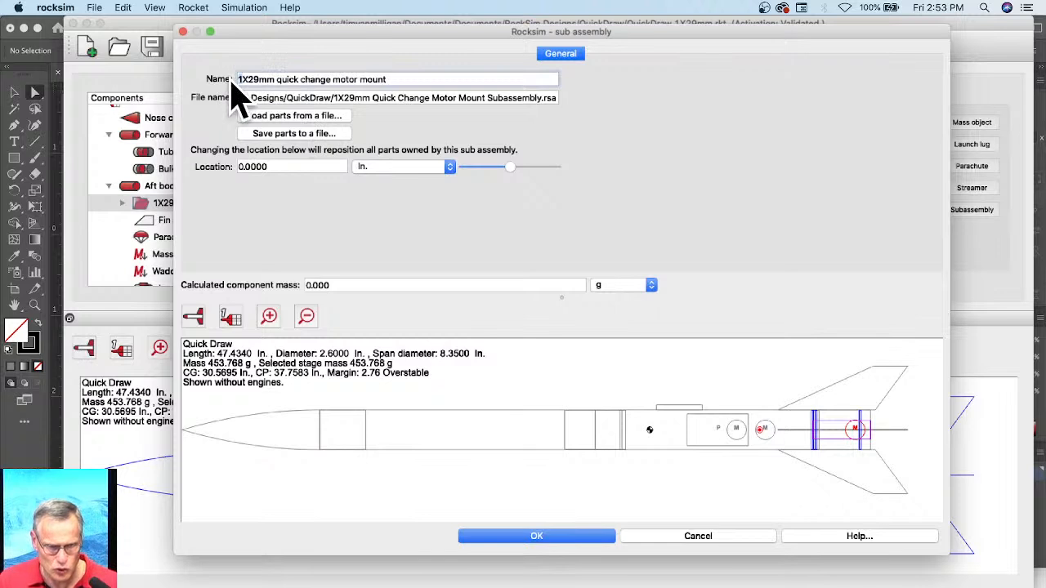
pyautogui.write('2')
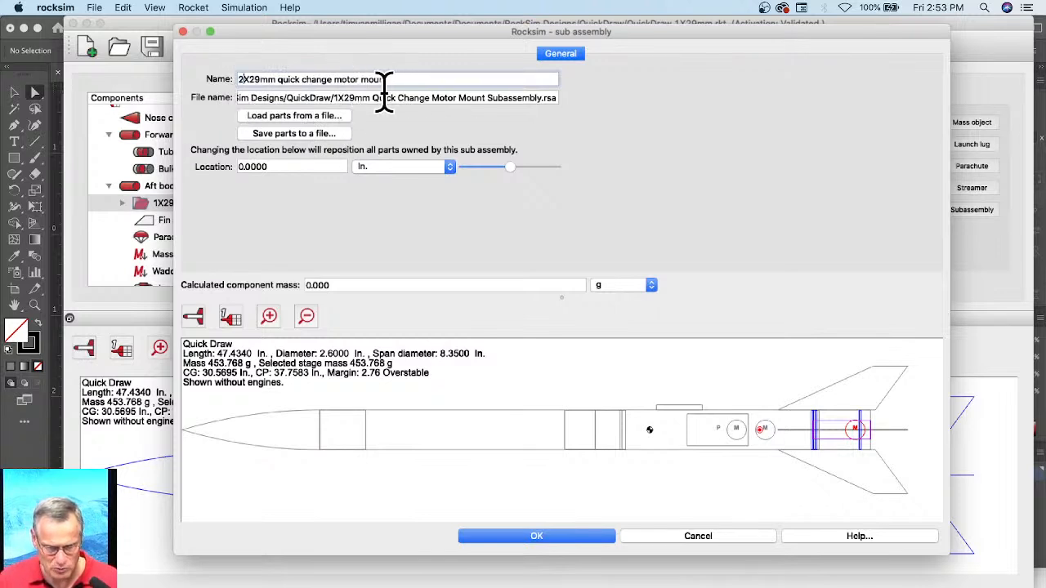
pyautogui.click(505, 97)
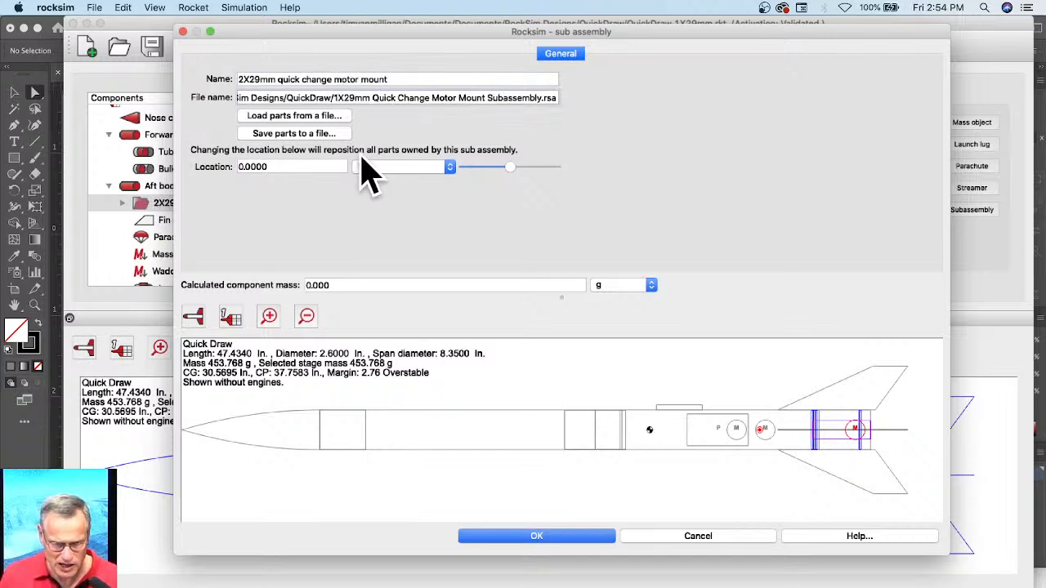
pyautogui.press('BackSpace')
pyautogui.write('2')
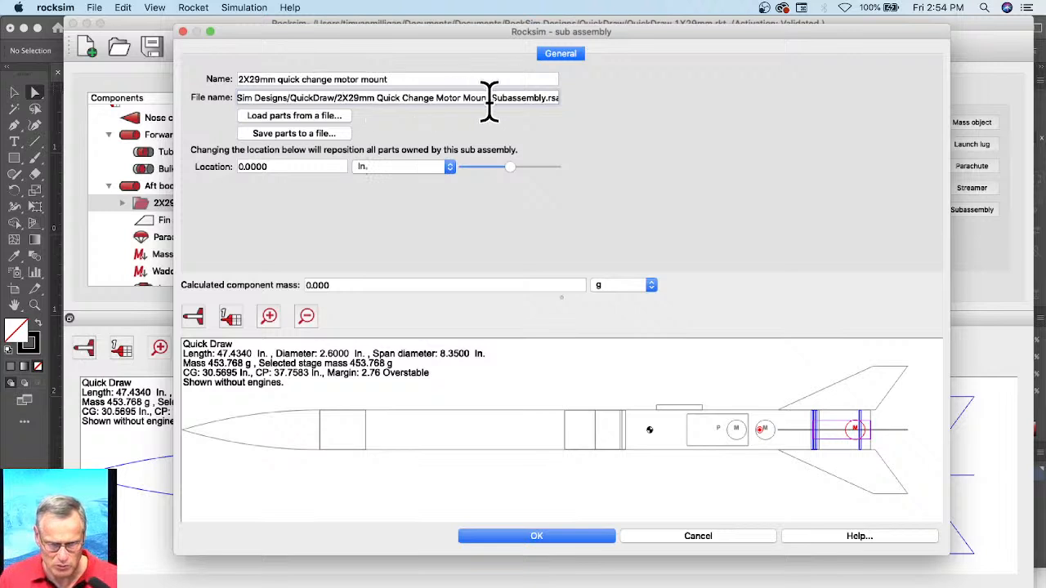
# Step: Save the subassembly's parts as "2X29mm Quick Change Motor Mount Subassembly" in the QuickDraw folder and accept the subassembly changes
pyautogui.click(311, 135)
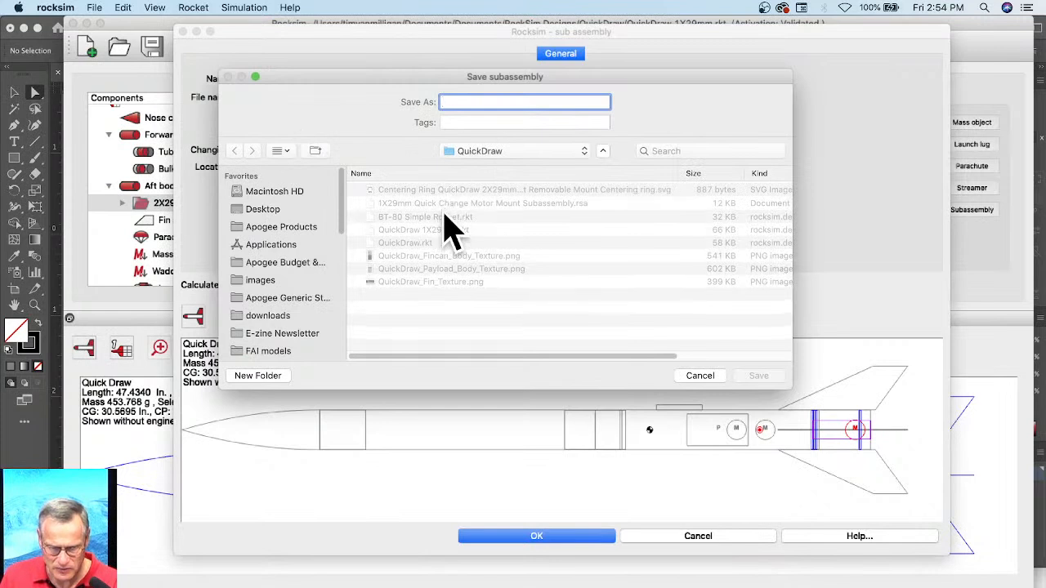
pyautogui.click(443, 205)
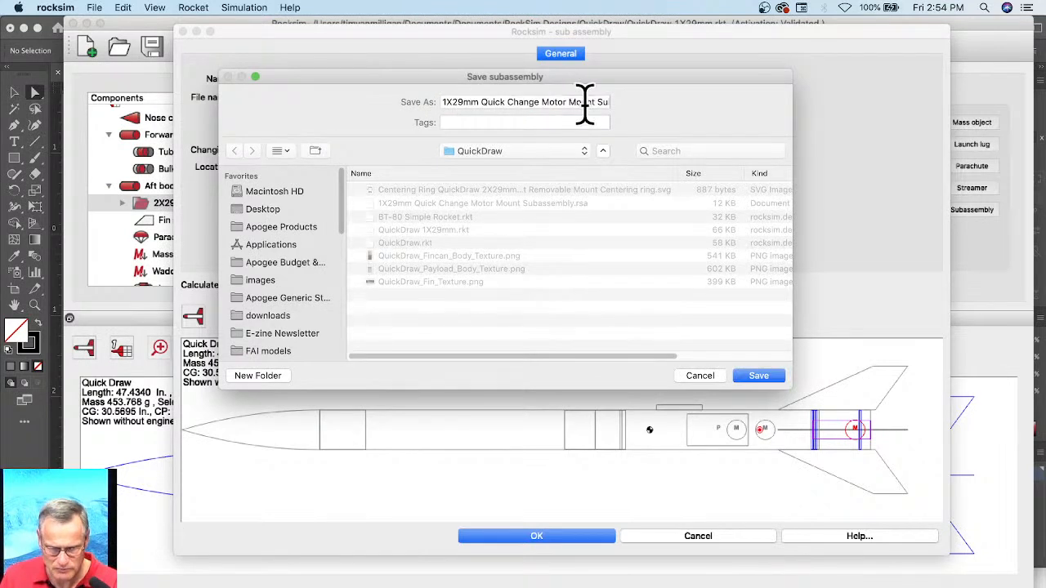
pyautogui.click(440, 103)
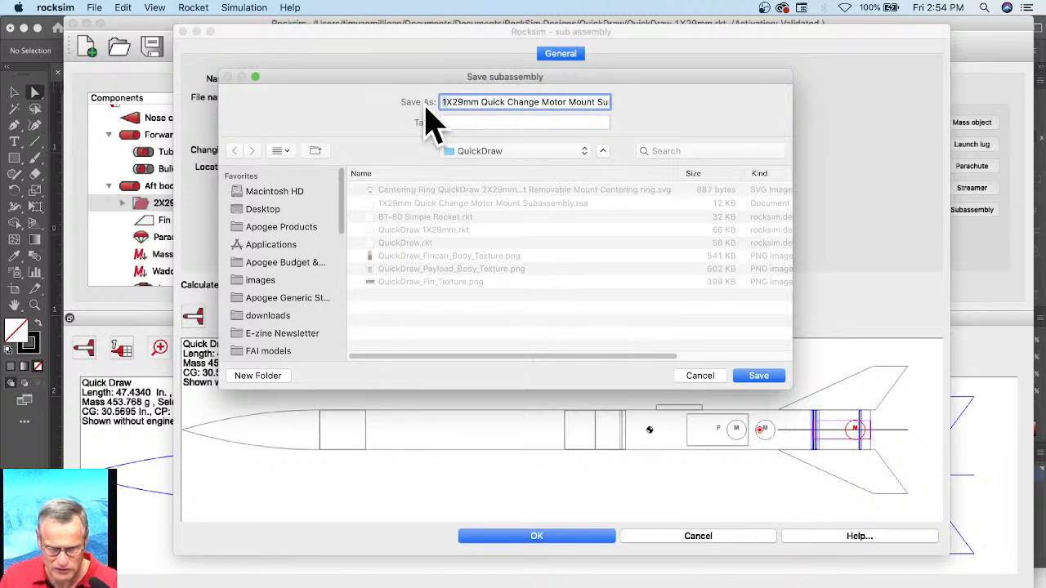
pyautogui.press('Delete')
pyautogui.write('2')
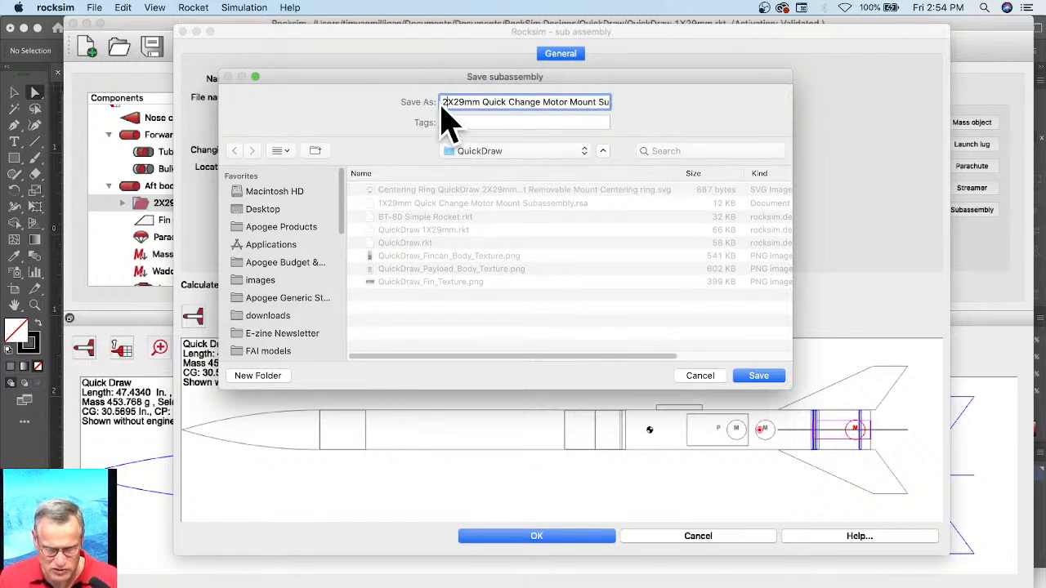
pyautogui.click(759, 377)
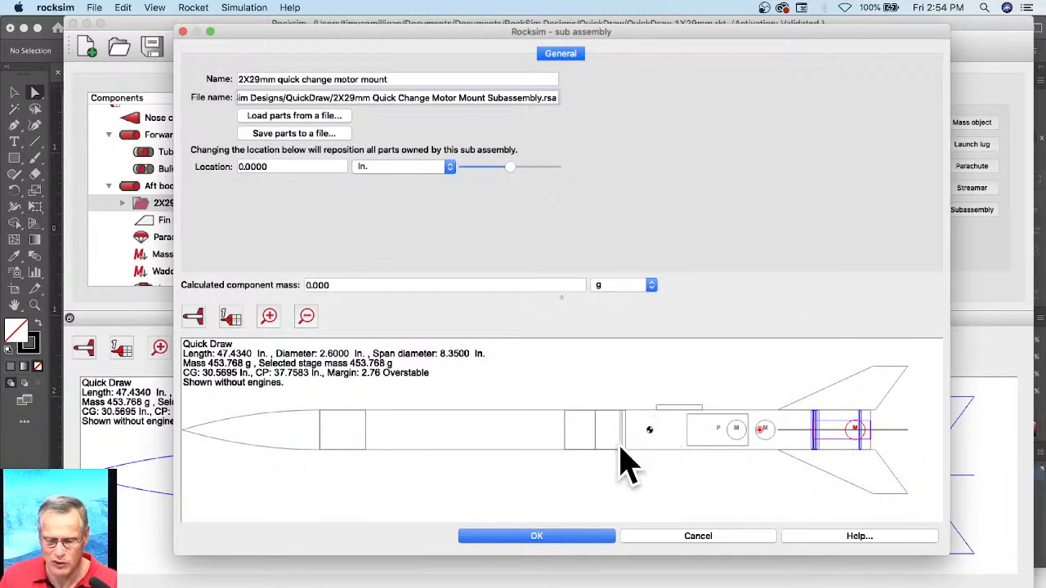
pyautogui.click(571, 541)
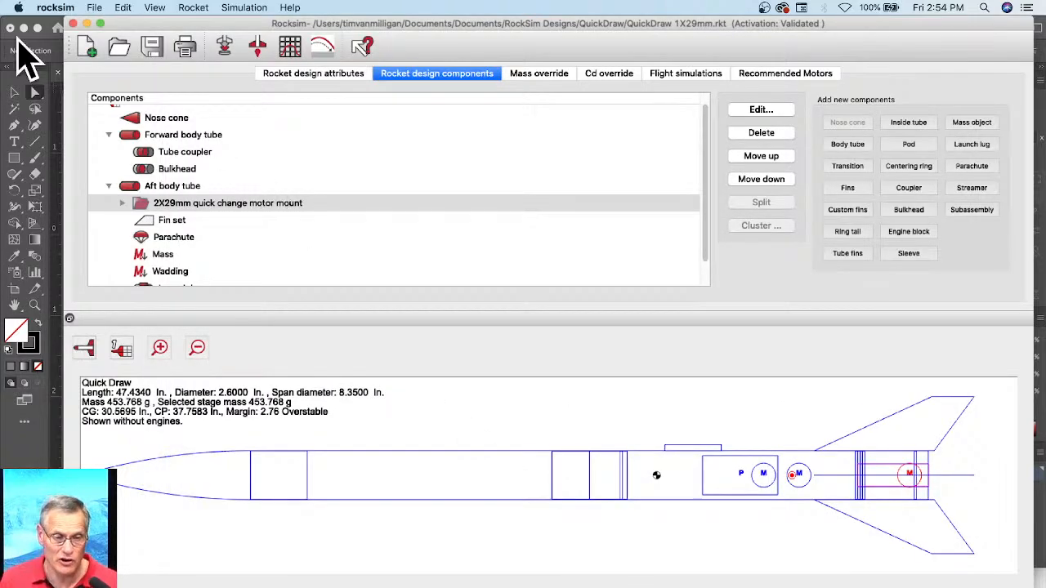
pyautogui.click(121, 50)
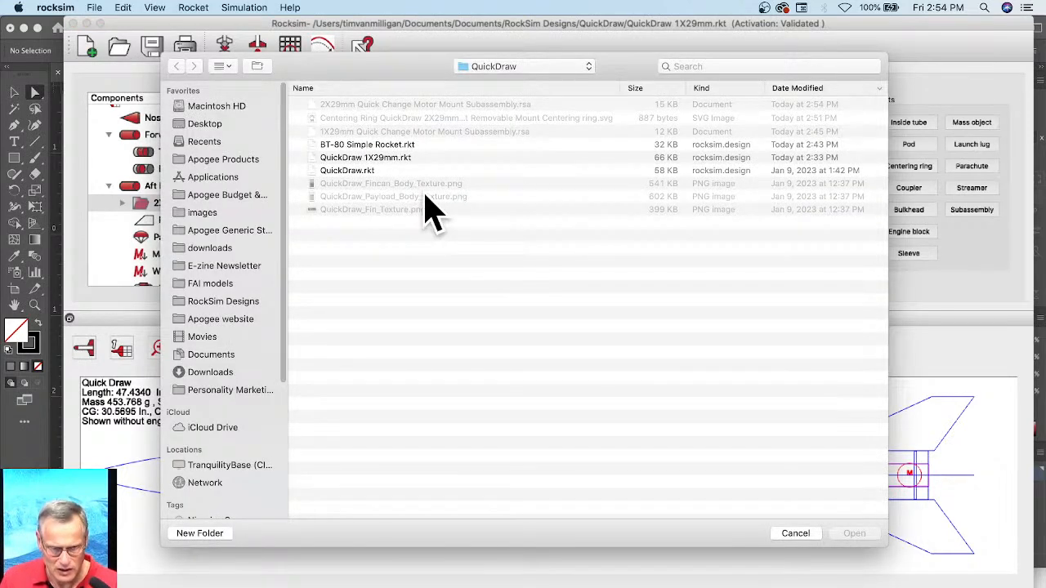
pyautogui.click(344, 144)
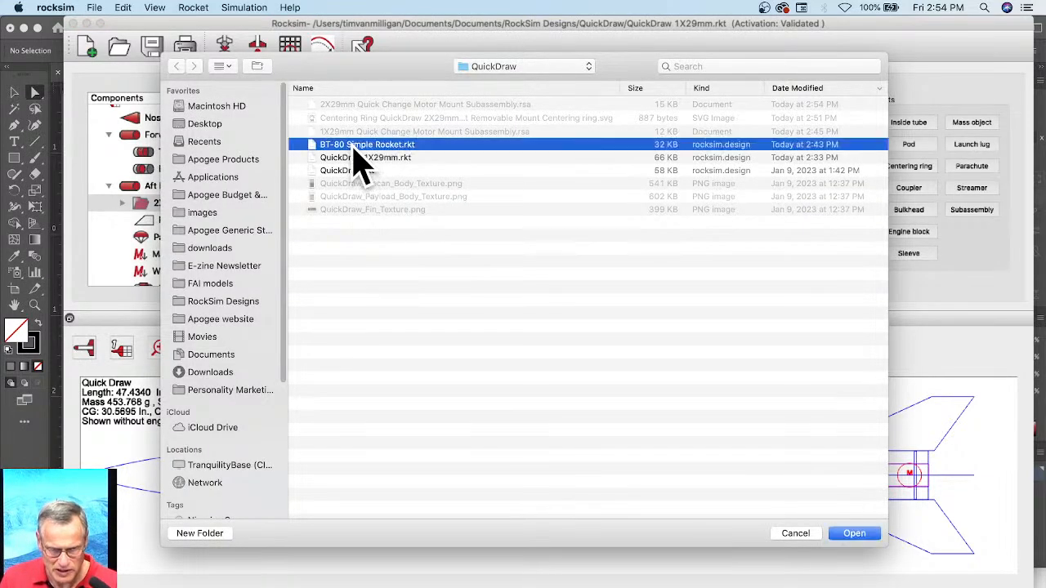
pyautogui.click(853, 534)
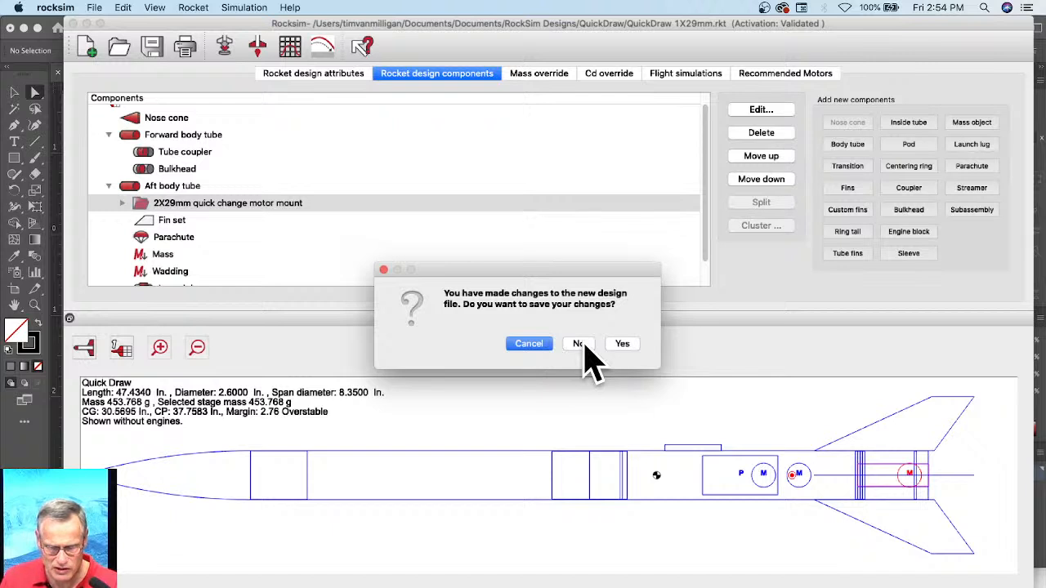
pyautogui.click(529, 344)
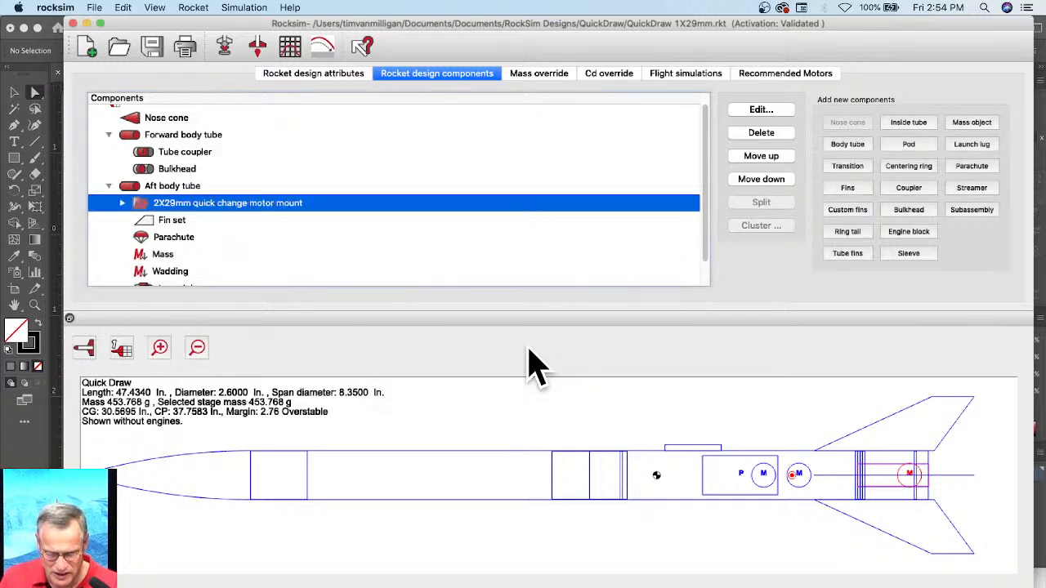
# Step: Save the rocket design as a new file named "QuickDraw 2X29mm" in the QuickDraw folder
pyautogui.click(102, 7)
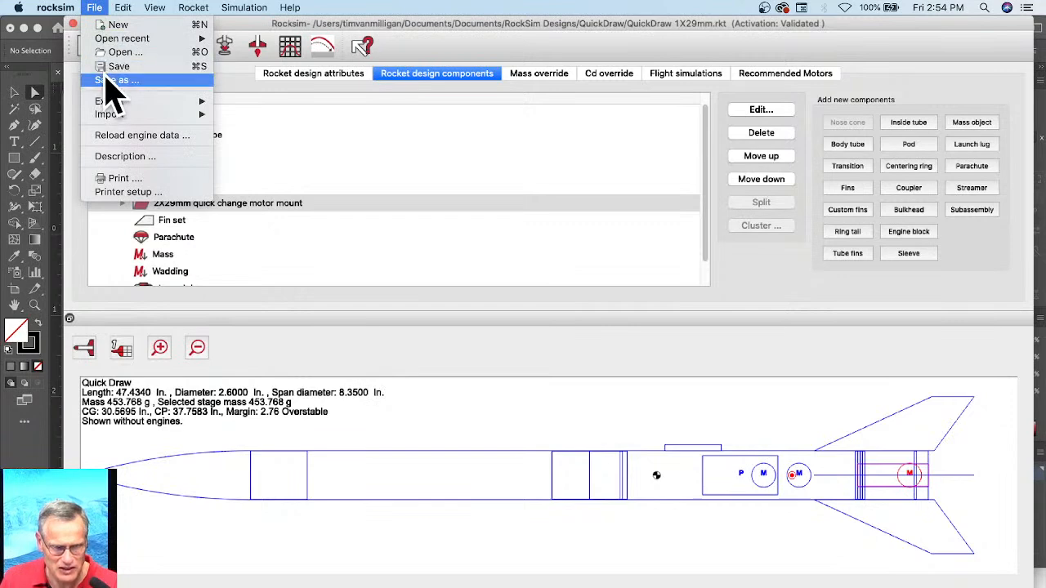
pyautogui.click(107, 80)
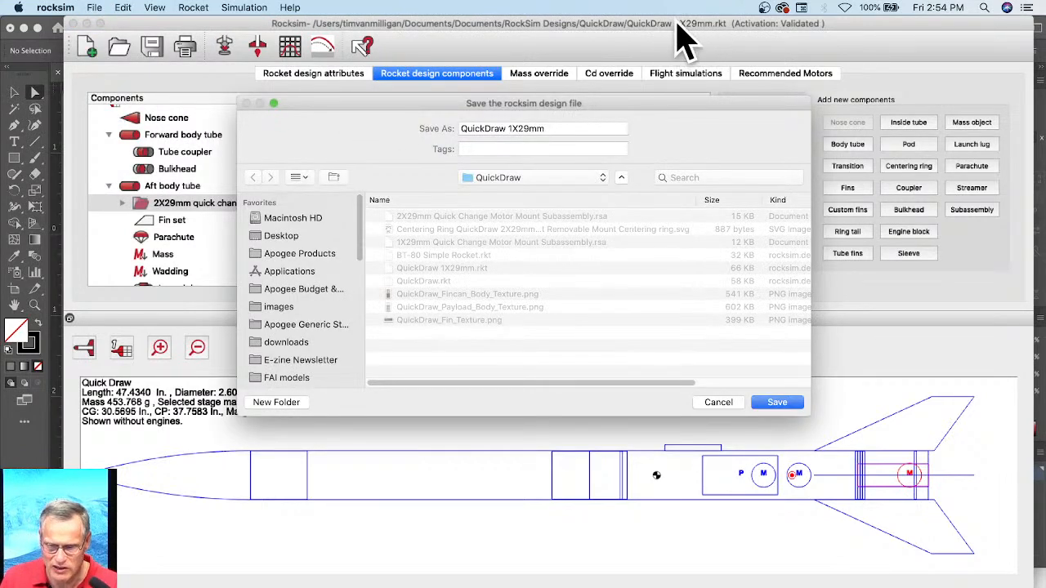
pyautogui.click(508, 128)
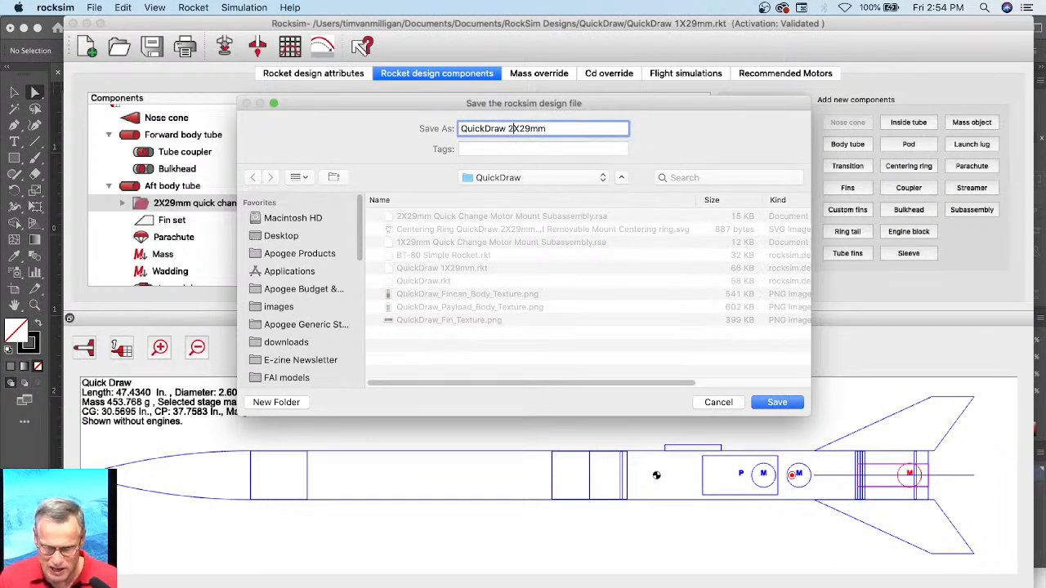
pyautogui.click(772, 402)
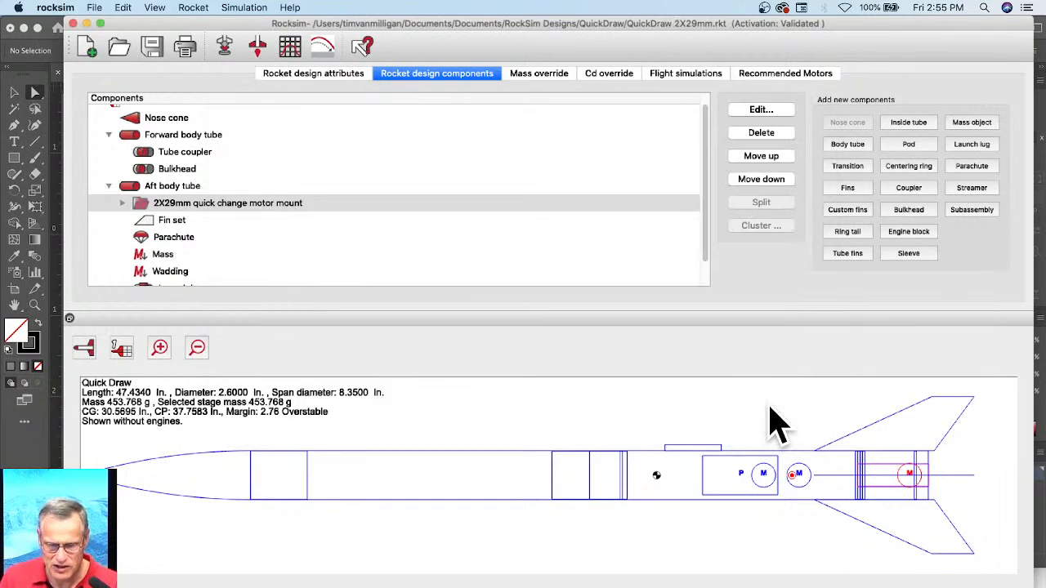
# Step: Open the "BT-80 Simple Rocket.rkt" design from the QuickDraw folder
pyautogui.click(118, 51)
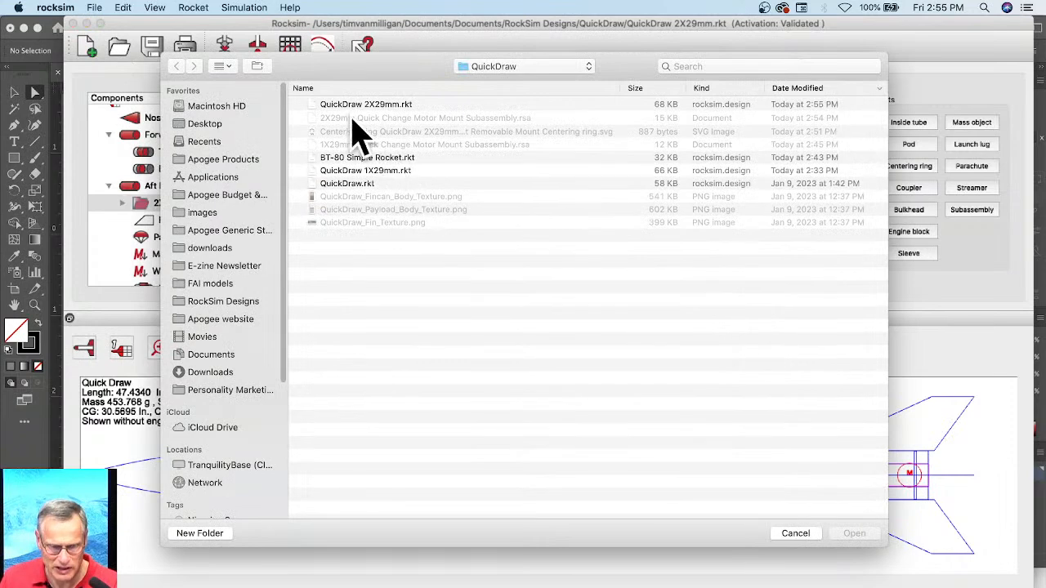
pyautogui.click(351, 159)
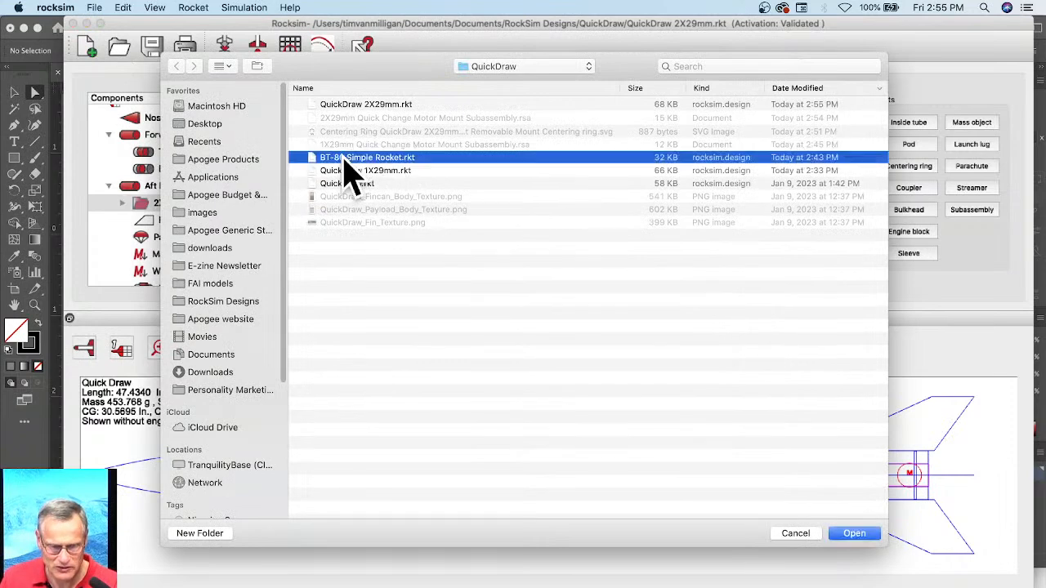
pyautogui.click(854, 534)
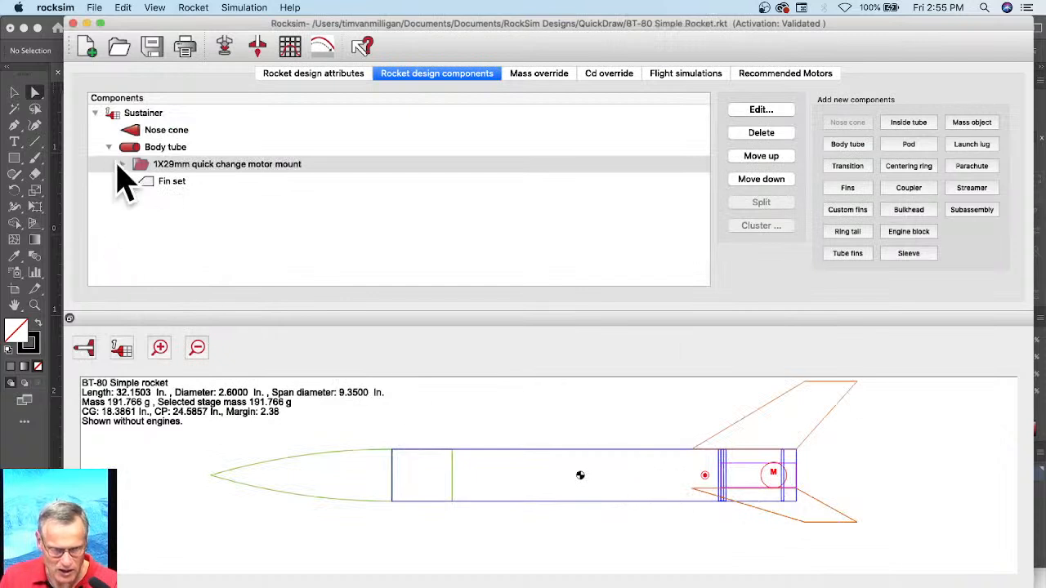
# Step: Delete the "1X29mm quick change motor mount" subassembly from the body tube
pyautogui.click(195, 166)
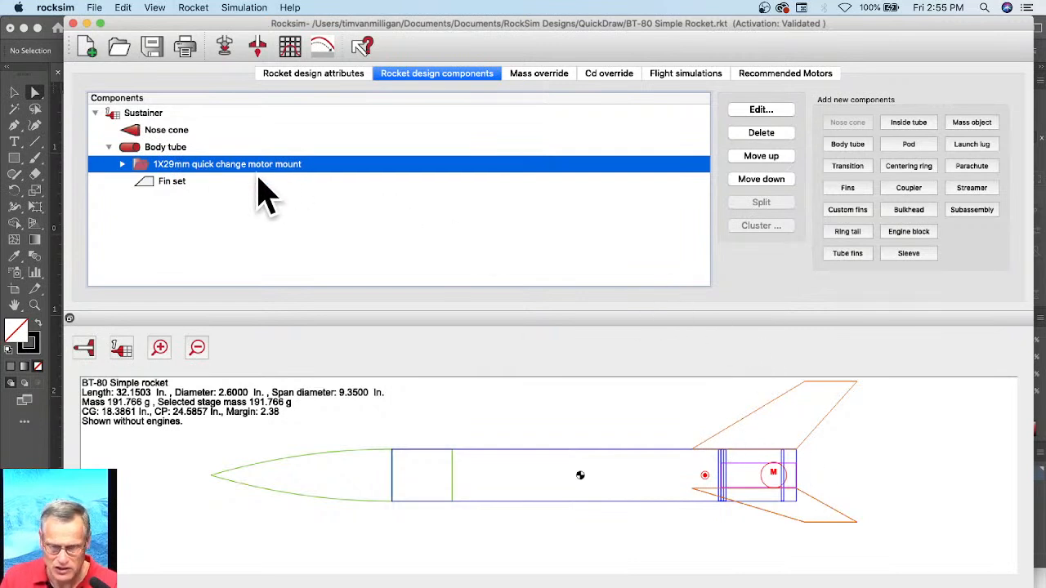
pyautogui.click(768, 135)
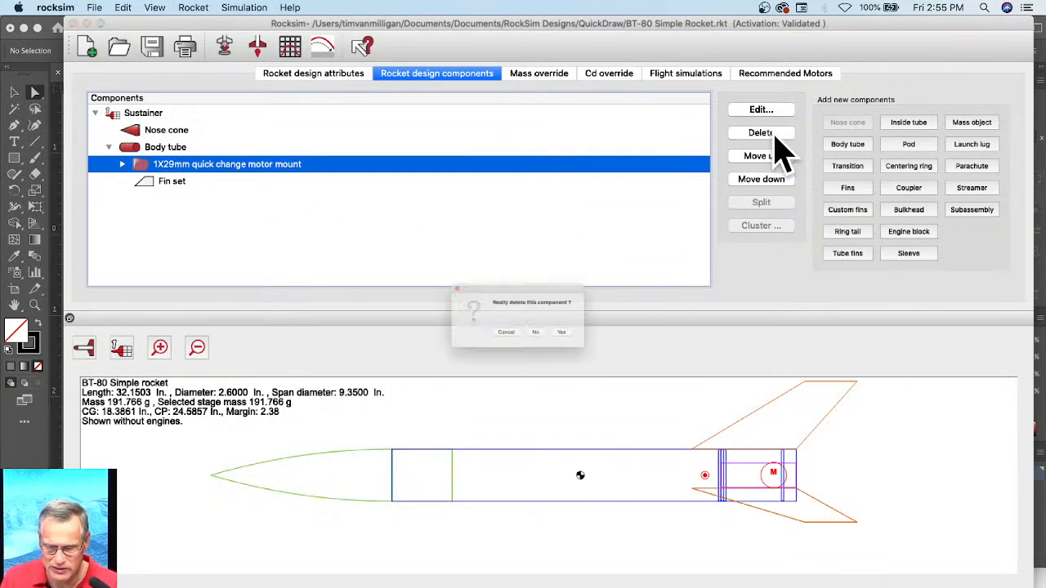
pyautogui.click(592, 344)
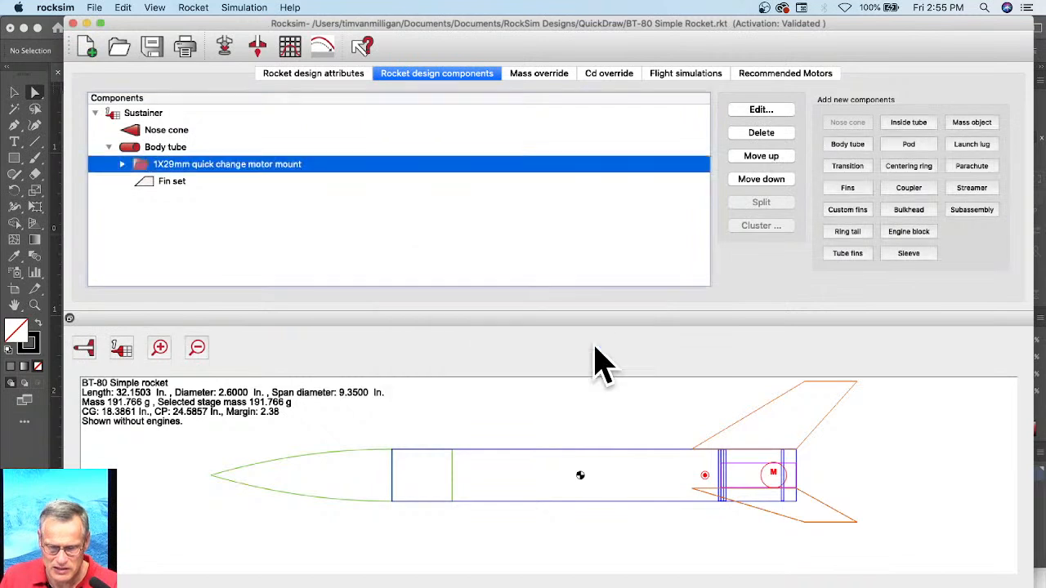
# Step: Add a subassembly owned by the body tube, loading its parts from "2X29mm Quick Change Motor Mount Subassembly.rsa"
pyautogui.click(144, 152)
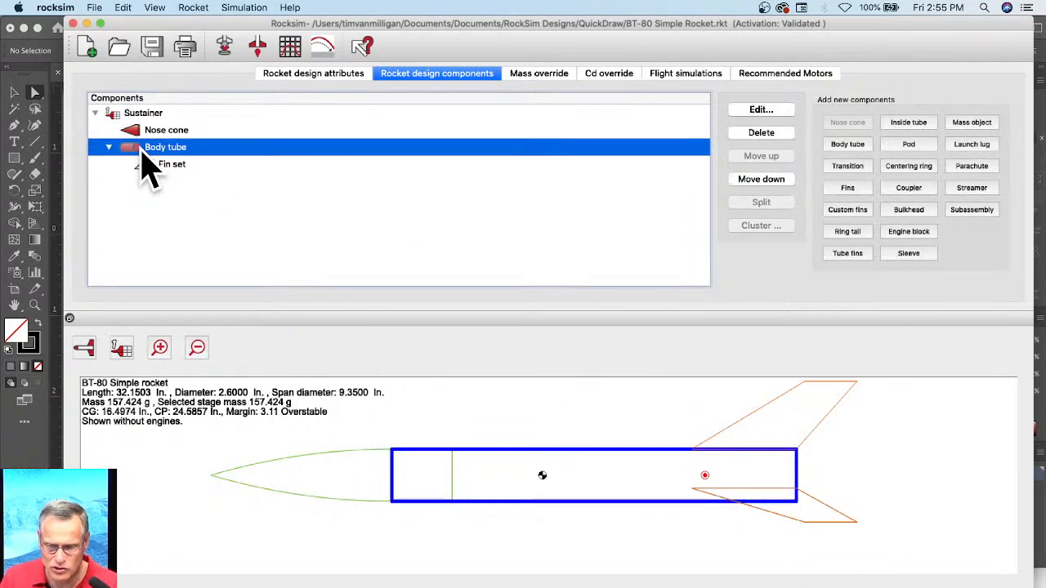
pyautogui.click(972, 211)
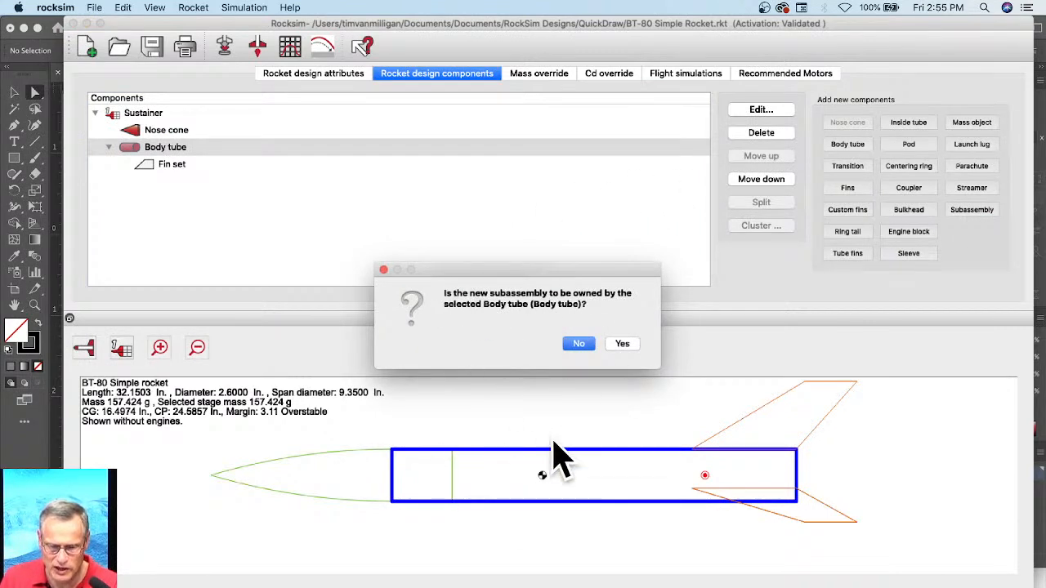
pyautogui.click(629, 344)
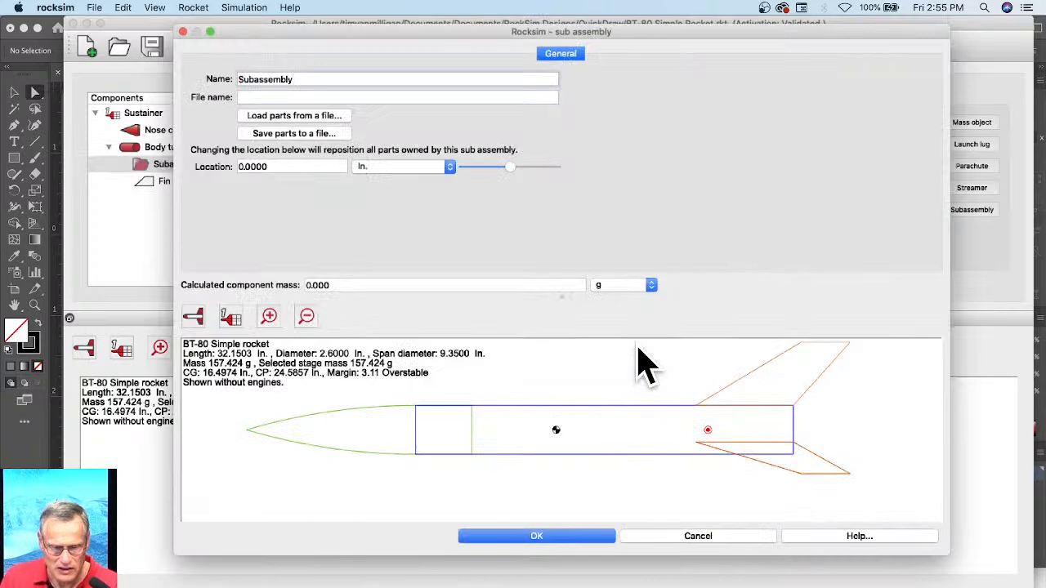
pyautogui.click(307, 117)
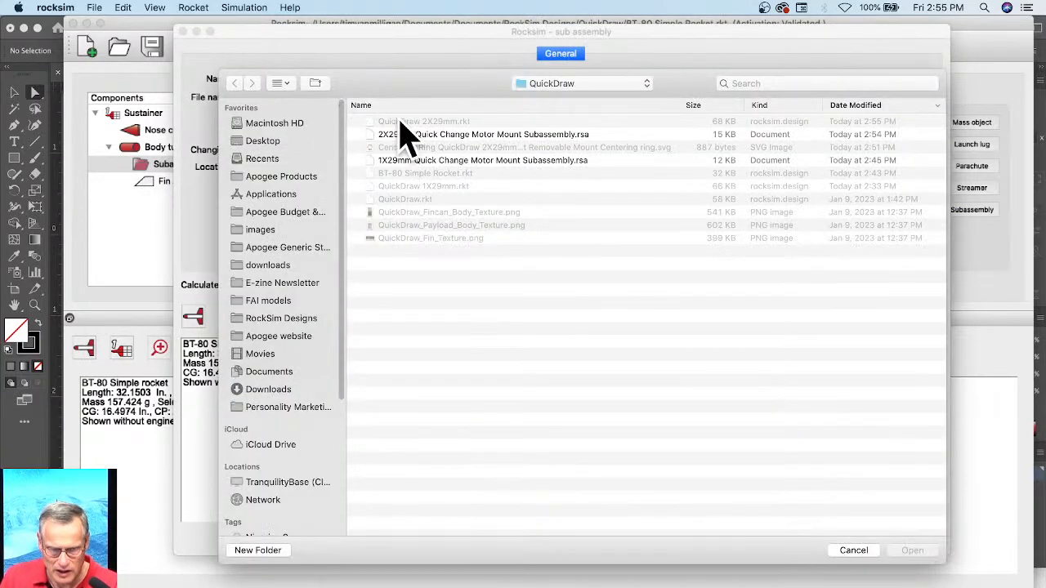
pyautogui.click(401, 135)
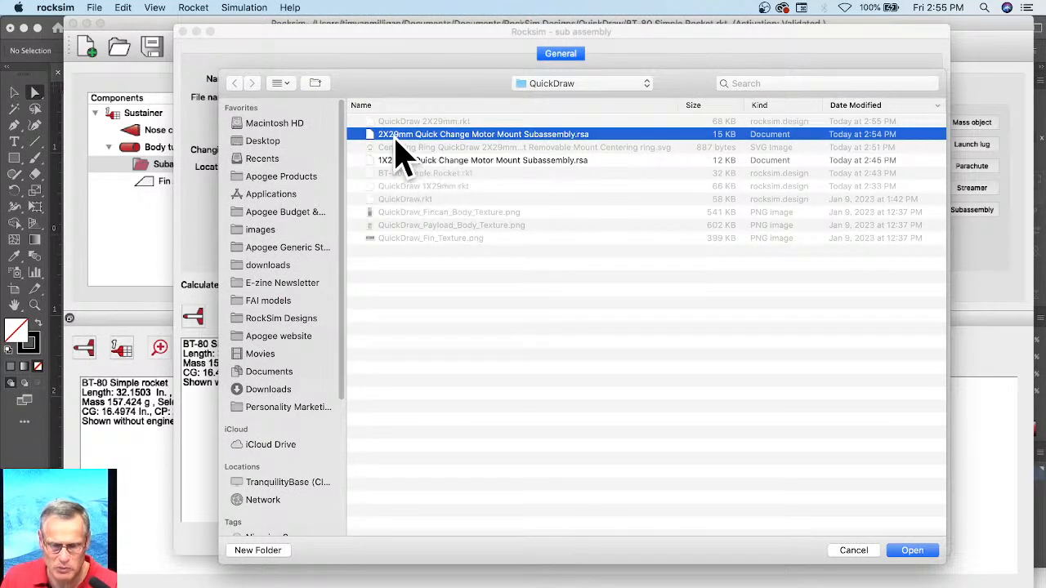
pyautogui.click(913, 549)
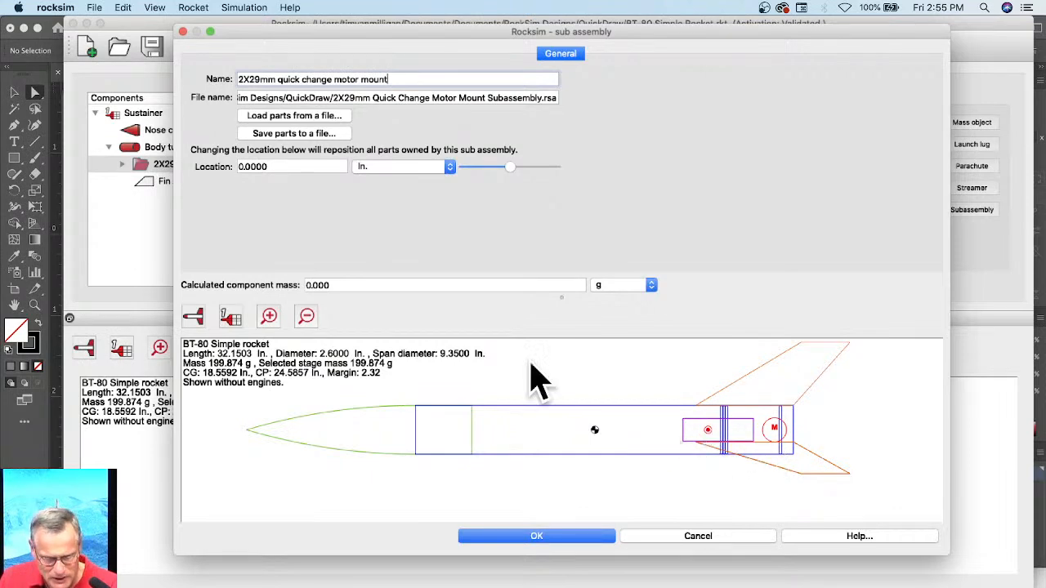
pyautogui.click(590, 536)
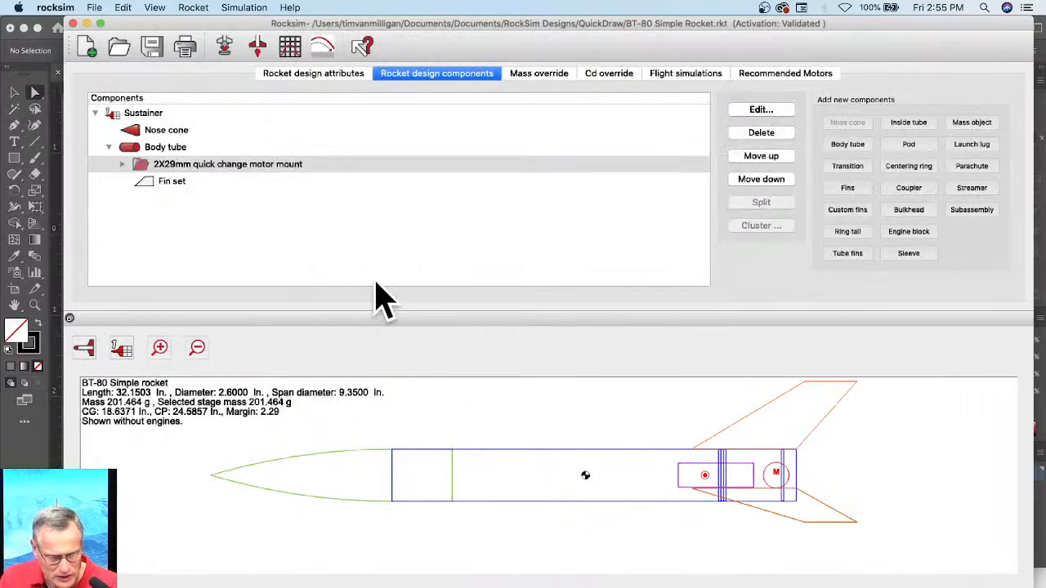
# Step: Set cluster motor tube 1's location to 0 in. from the base of the owning part
pyautogui.click(122, 164)
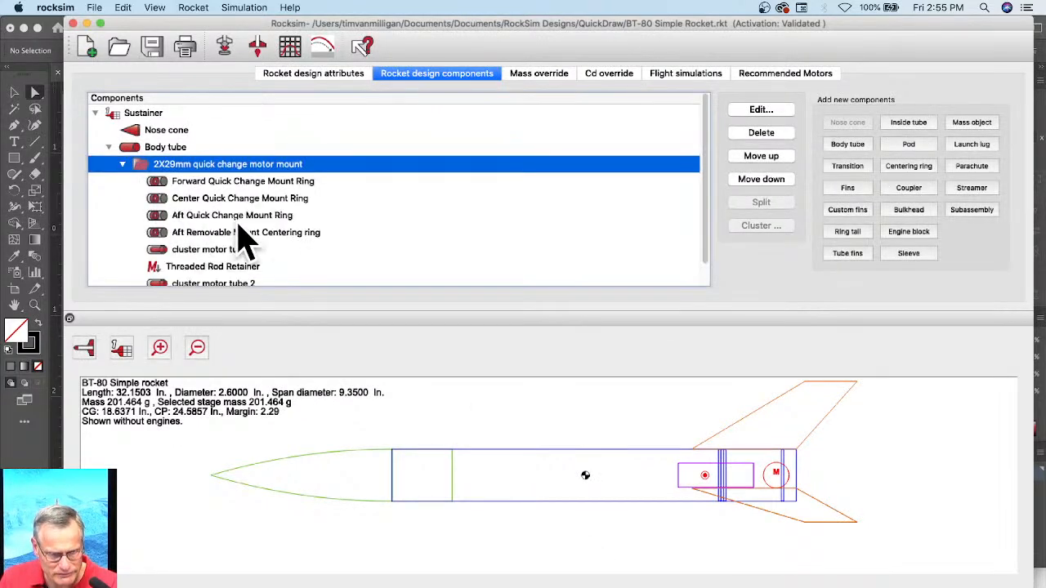
pyautogui.doubleClick(214, 251)
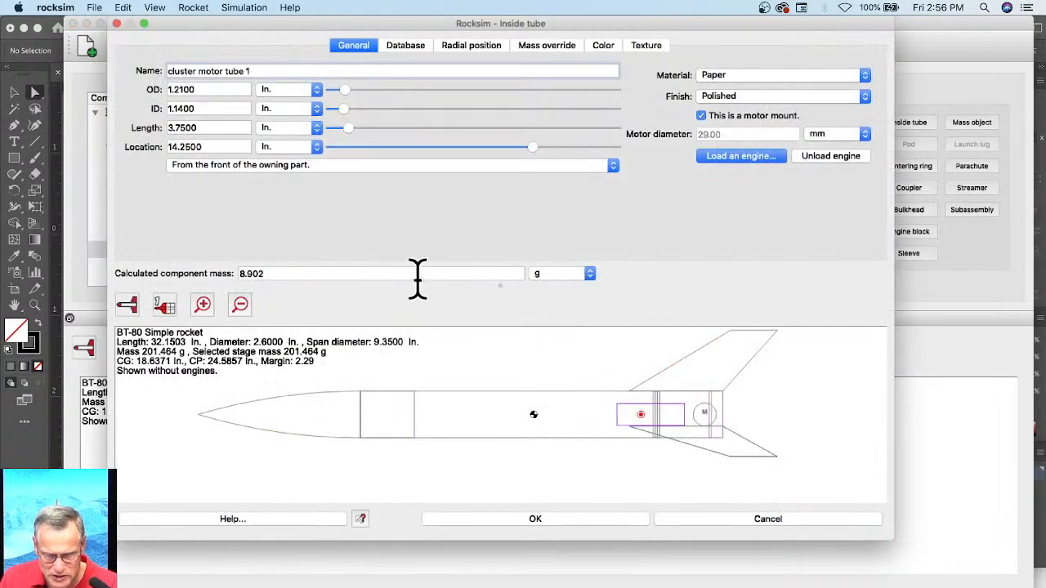
pyautogui.click(298, 165)
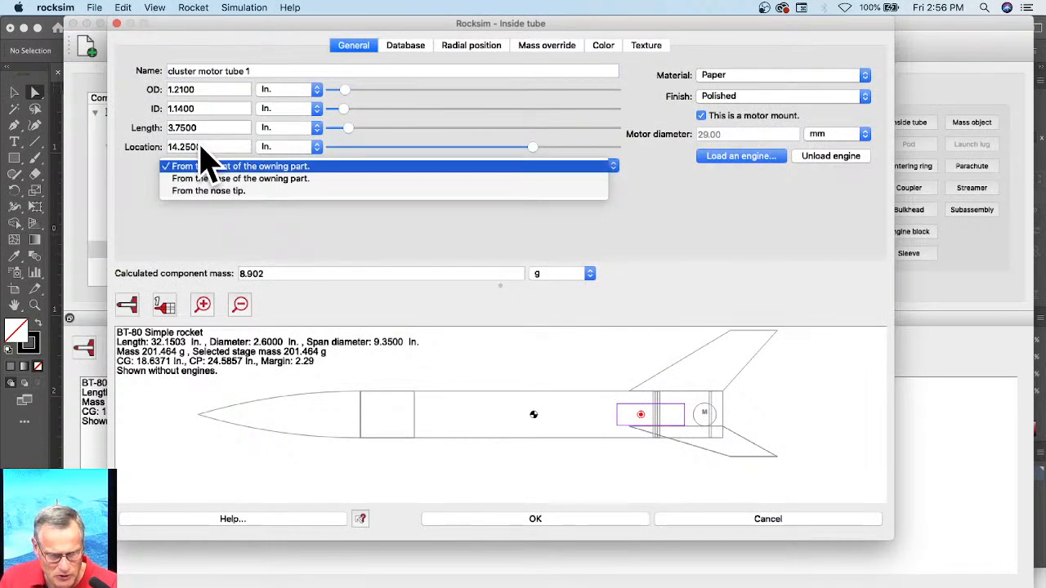
pyautogui.click(232, 178)
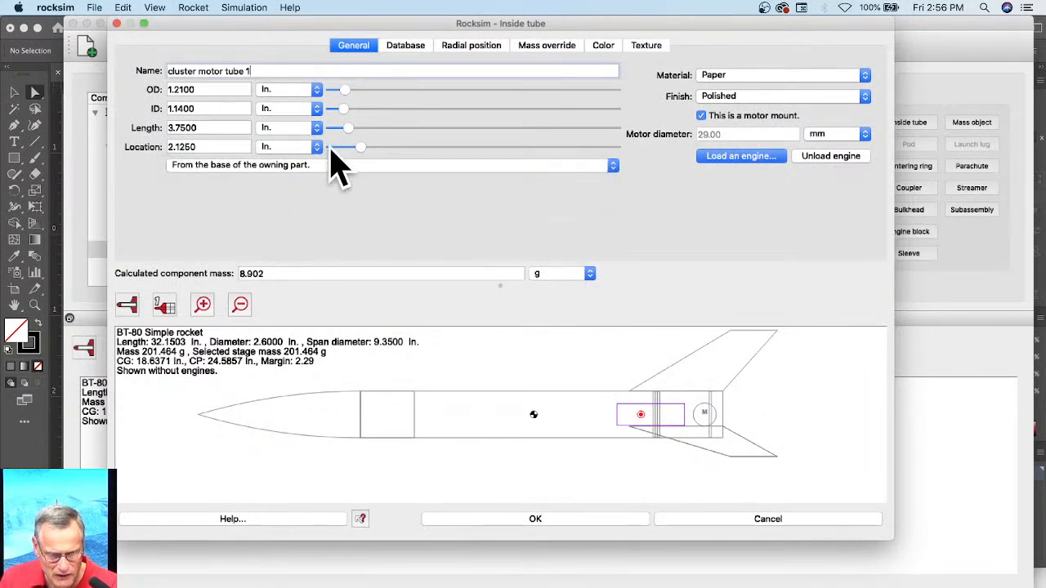
pyautogui.moveTo(353, 150); pyautogui.dragTo(339, 149)
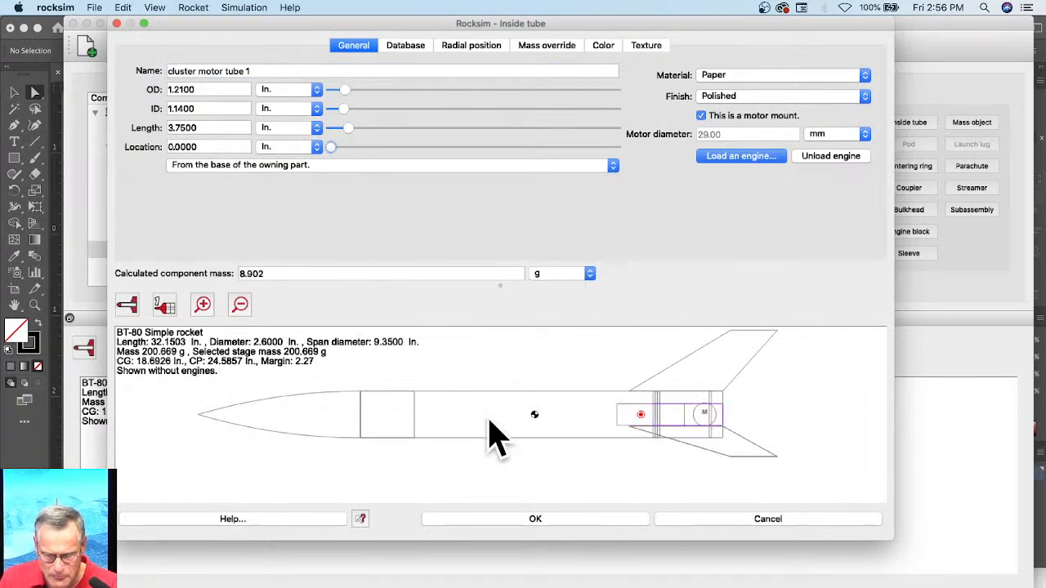
pyautogui.click(584, 521)
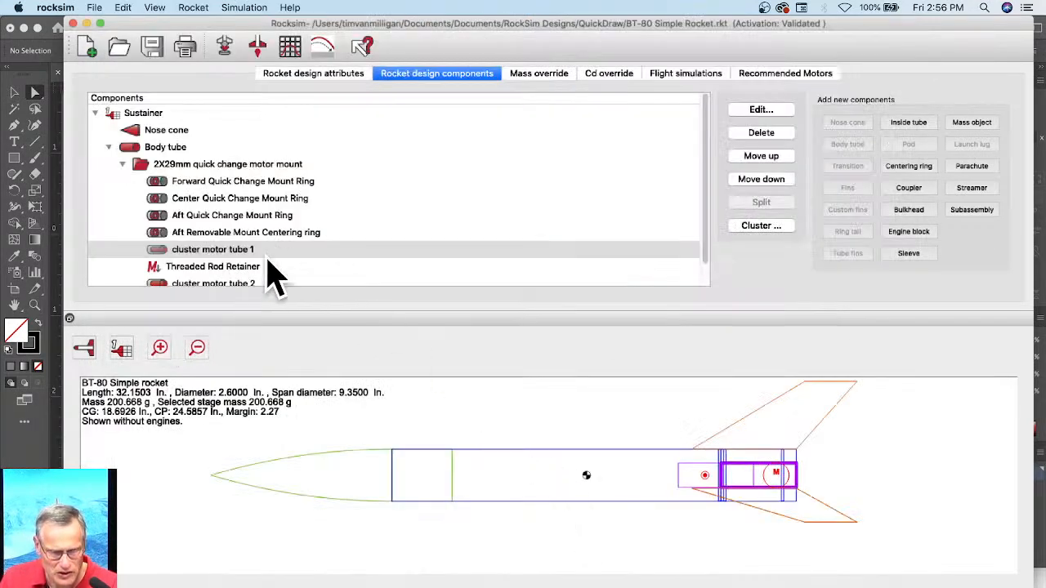
# Step: Set cluster motor tube 2's location to 0 in. from the base of the owning part and show the rocket end-on
pyautogui.scroll(-1, 276, 266)
pyautogui.click(213, 261)
pyautogui.doubleClick(213, 262)
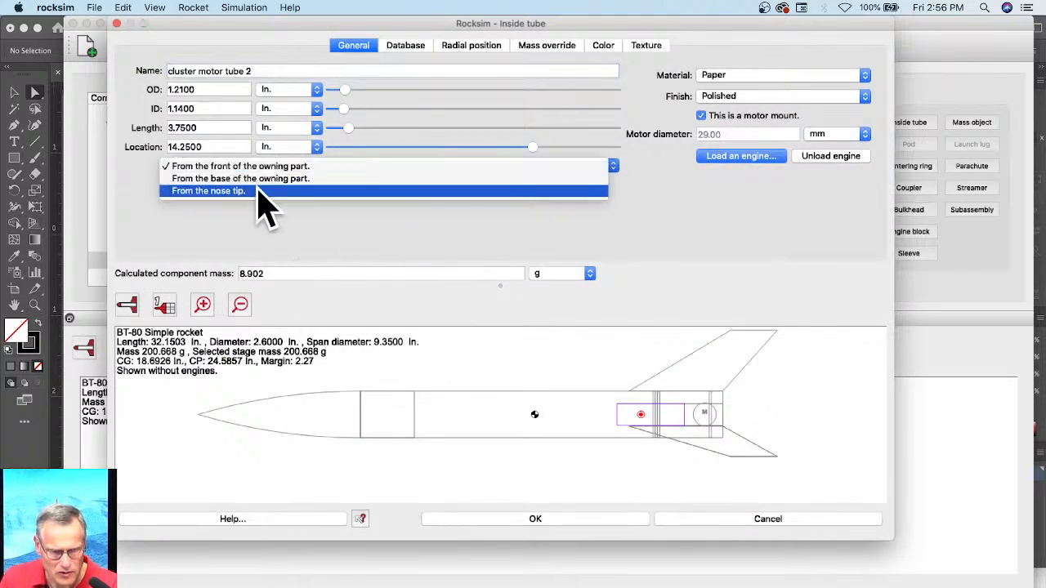
pyautogui.click(259, 178)
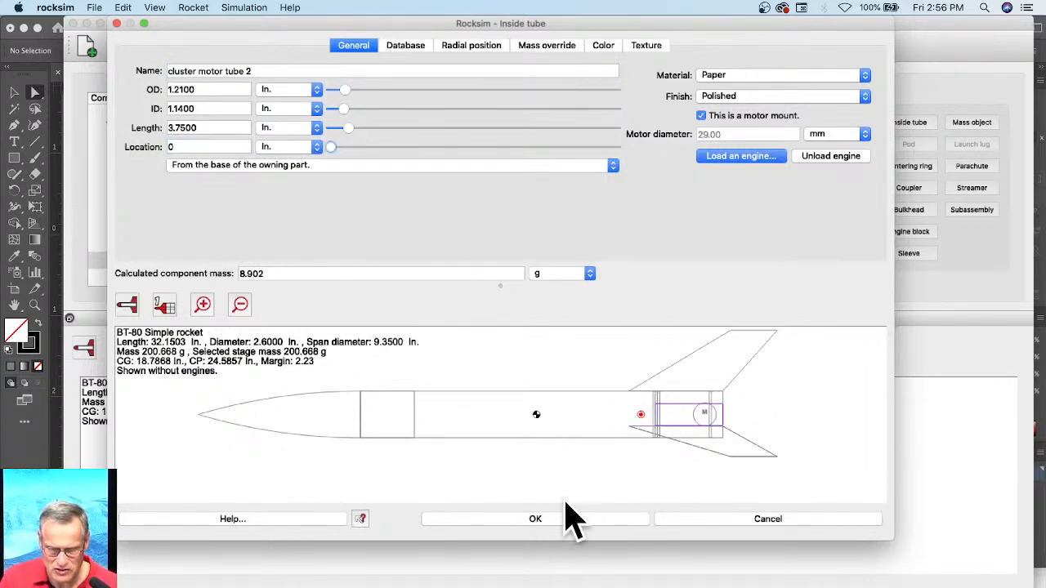
pyautogui.click(547, 519)
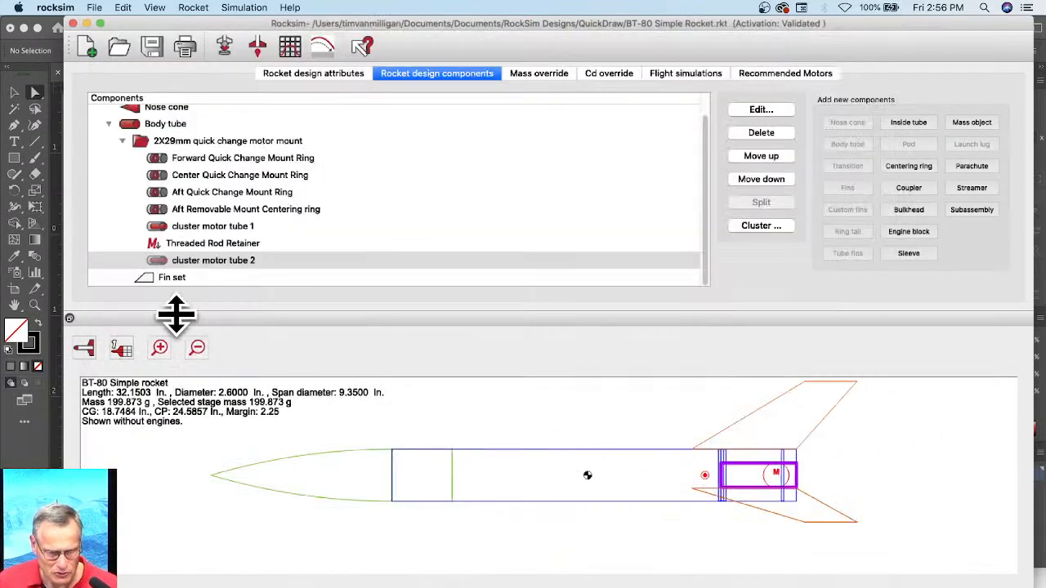
pyautogui.click(84, 347)
pyautogui.click(82, 393)
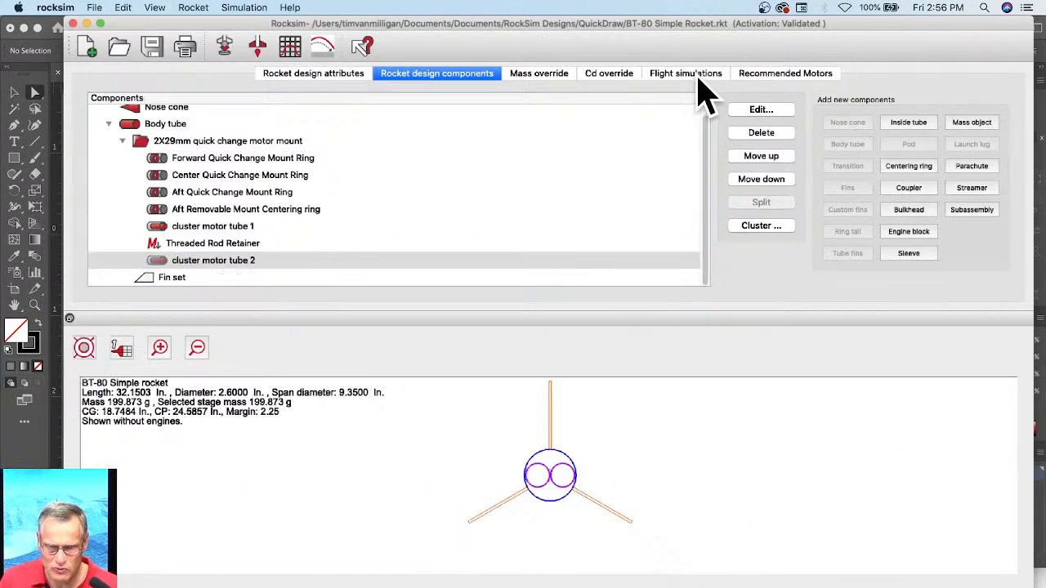
# Step: Prepare a simulation with Aerotech F22J engines and a 7-second ejection delay loaded in both cluster motor tubes
pyautogui.click(226, 47)
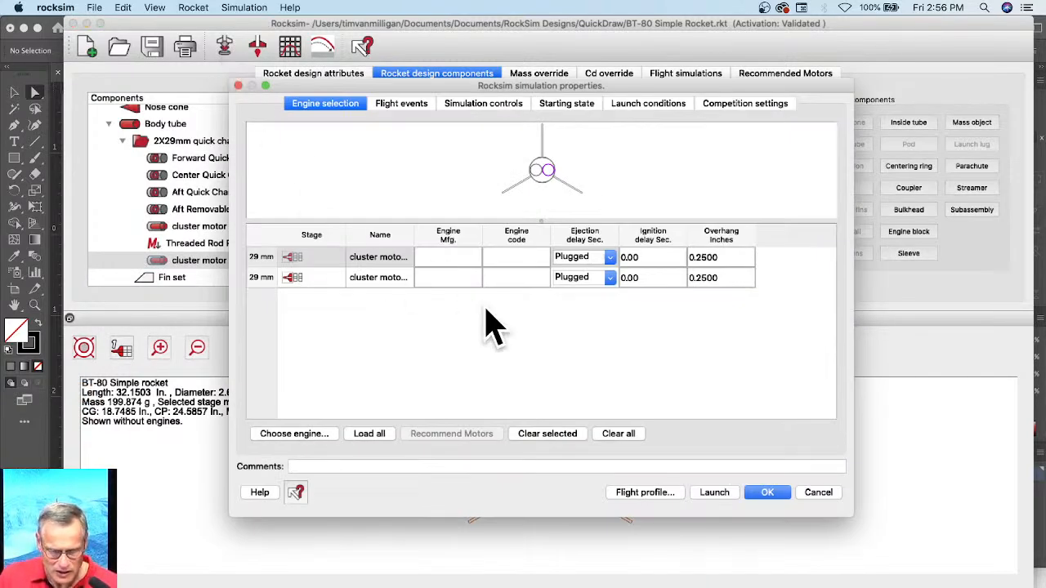
pyautogui.click(296, 436)
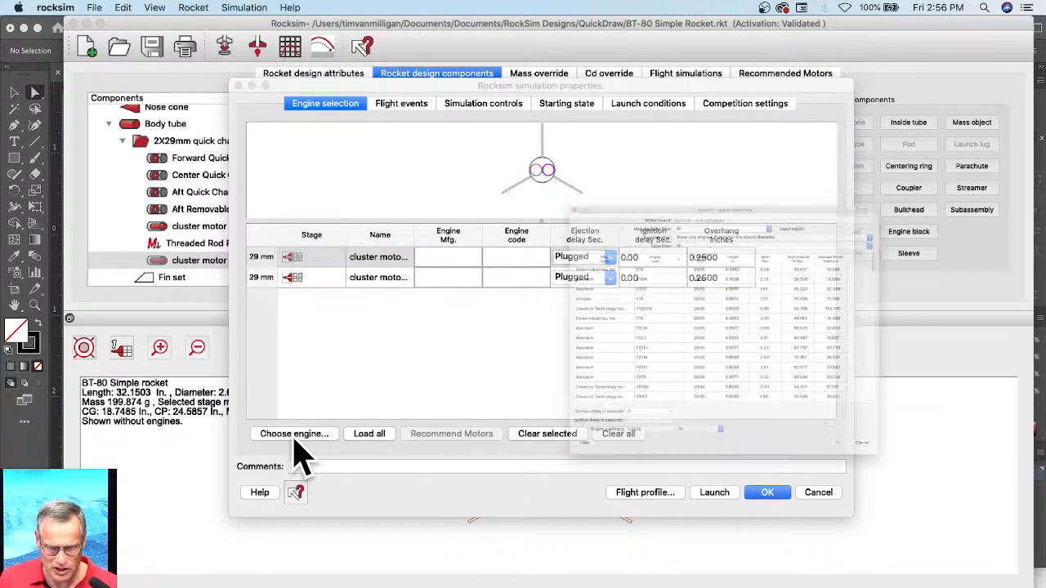
pyautogui.click(565, 349)
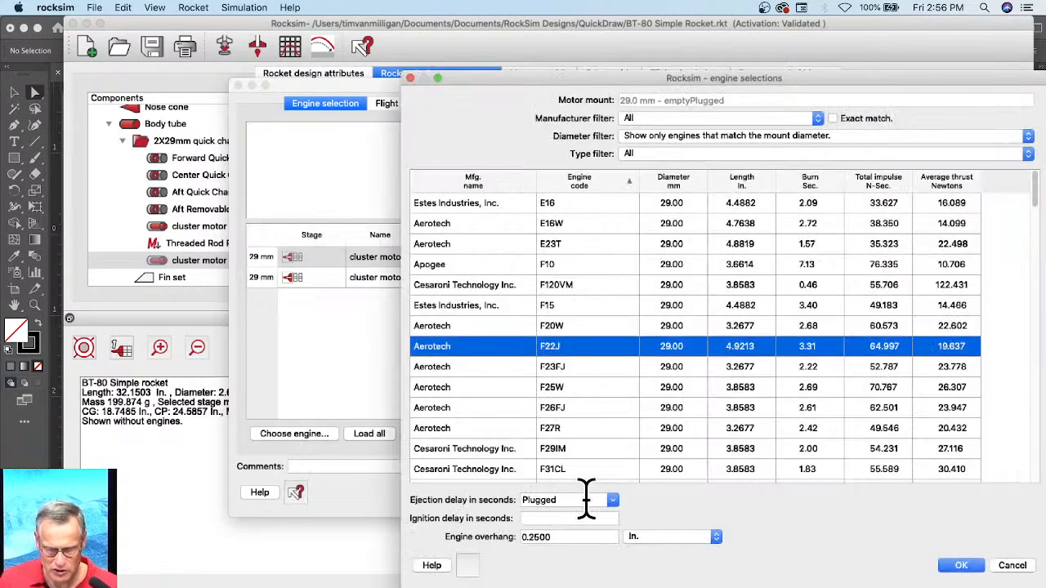
pyautogui.click(612, 500)
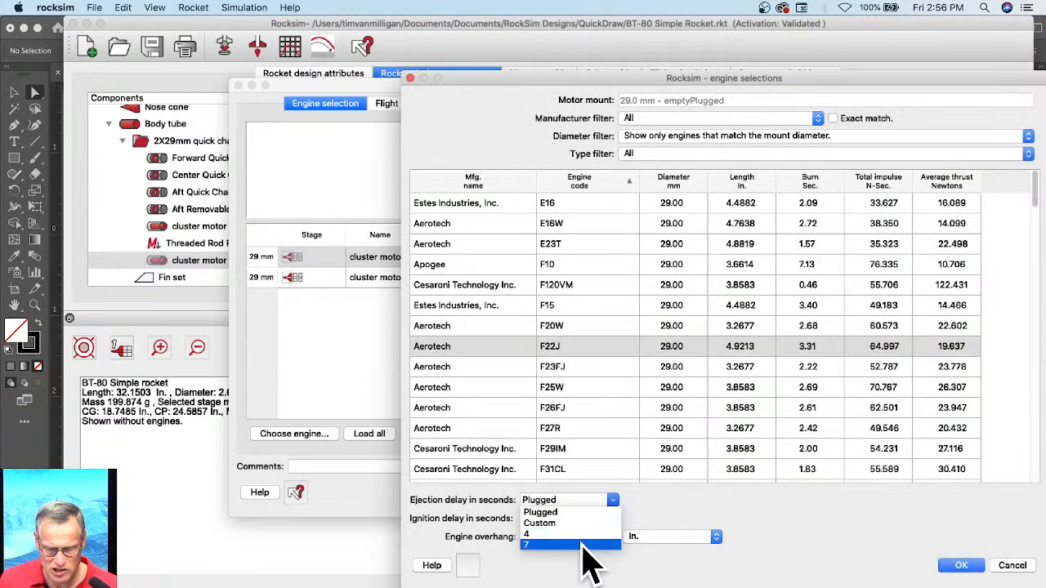
pyautogui.click(584, 544)
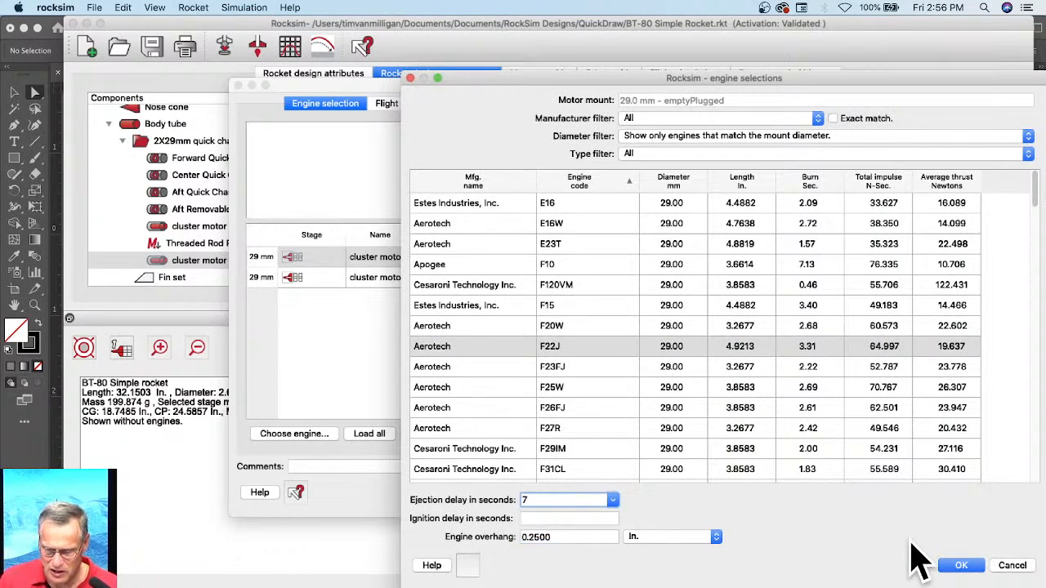
pyautogui.click(962, 565)
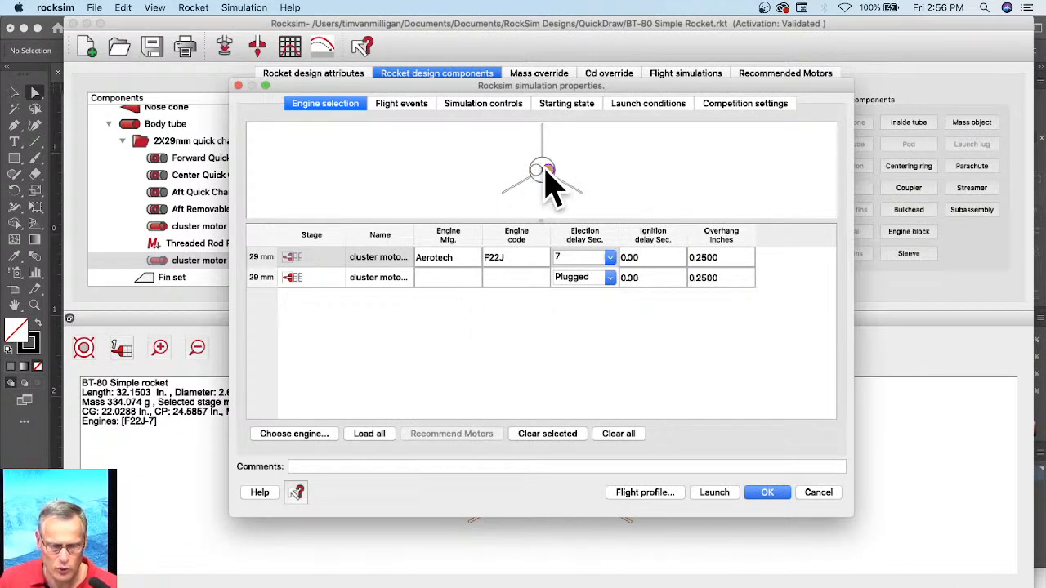
pyautogui.click(370, 434)
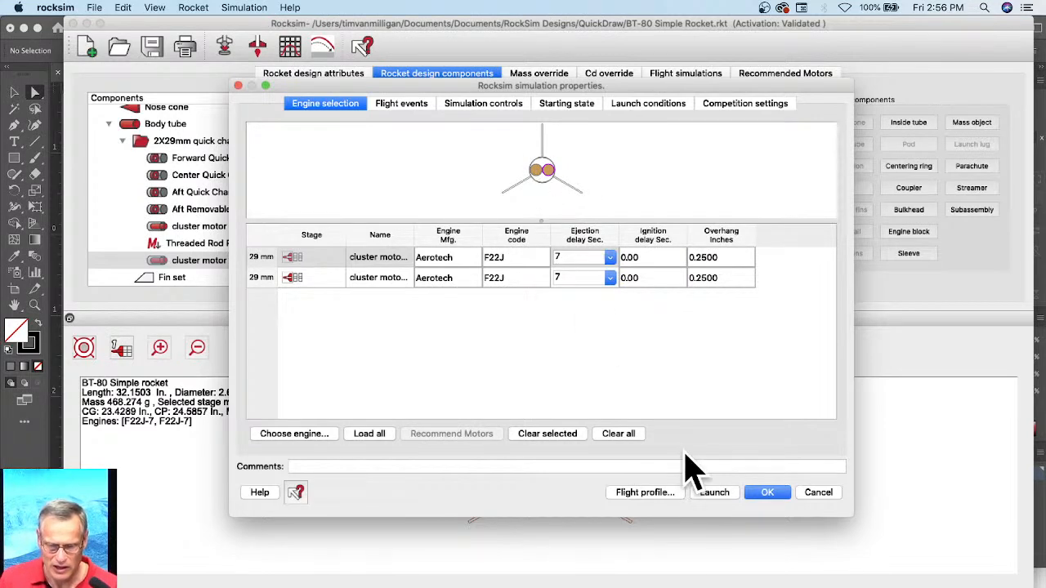
# Step: Run the simulation as a 2D flight profile, scrub through the flight to landing, and close the profile
pyautogui.click(650, 493)
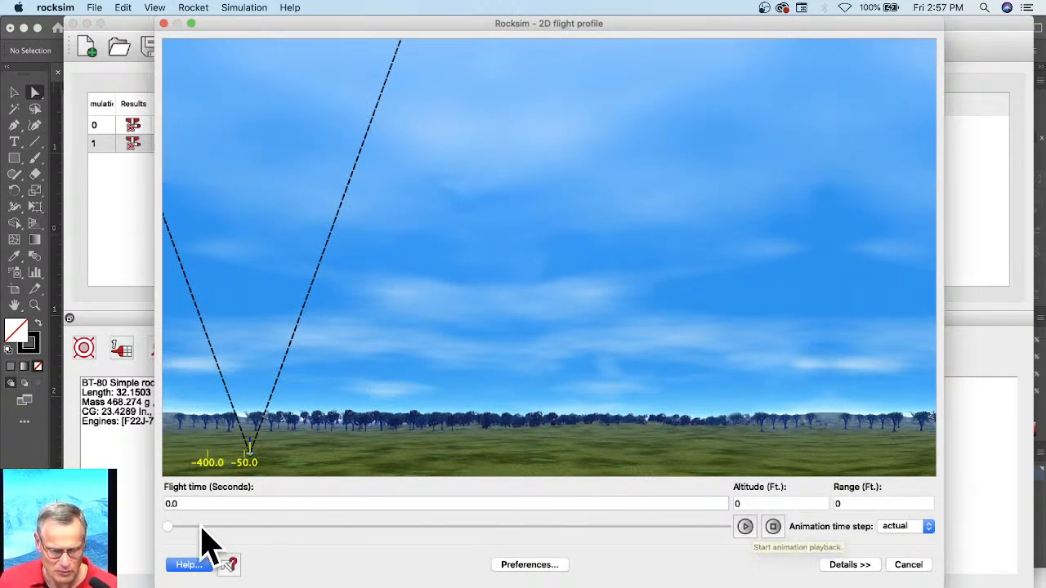
pyautogui.moveTo(171, 528); pyautogui.dragTo(350, 536)
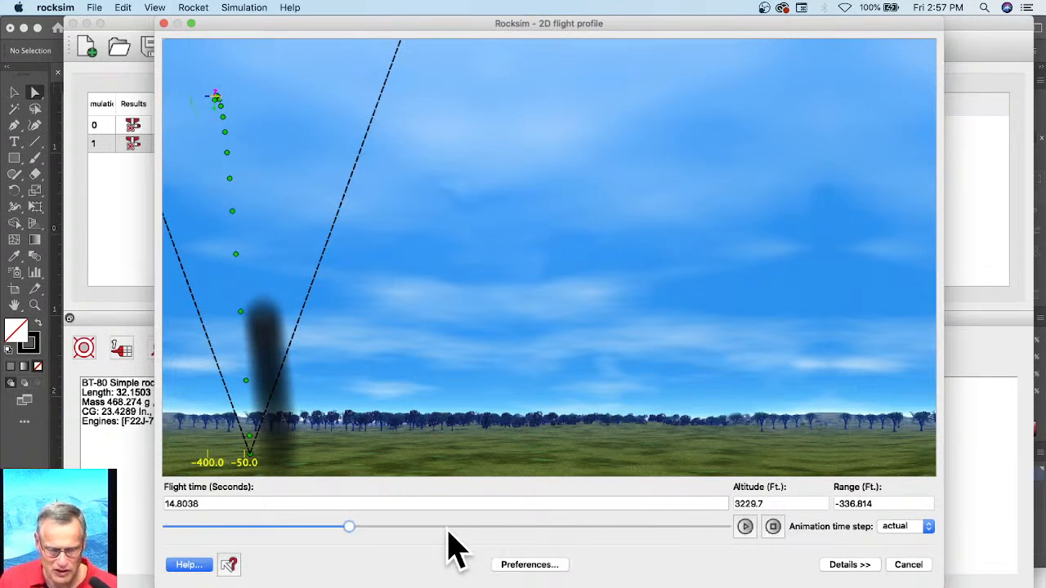
pyautogui.moveTo(352, 528); pyautogui.dragTo(752, 543)
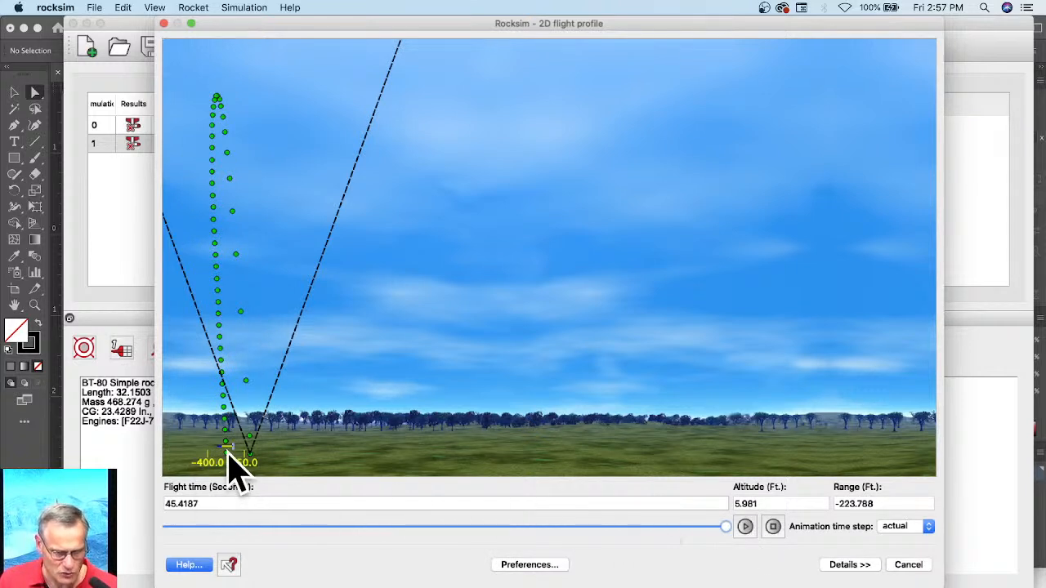
pyautogui.moveTo(725, 528)
pyautogui.mouseDown()
pyautogui.moveTo(580, 529)
pyautogui.moveTo(726, 530)
pyautogui.mouseUp()
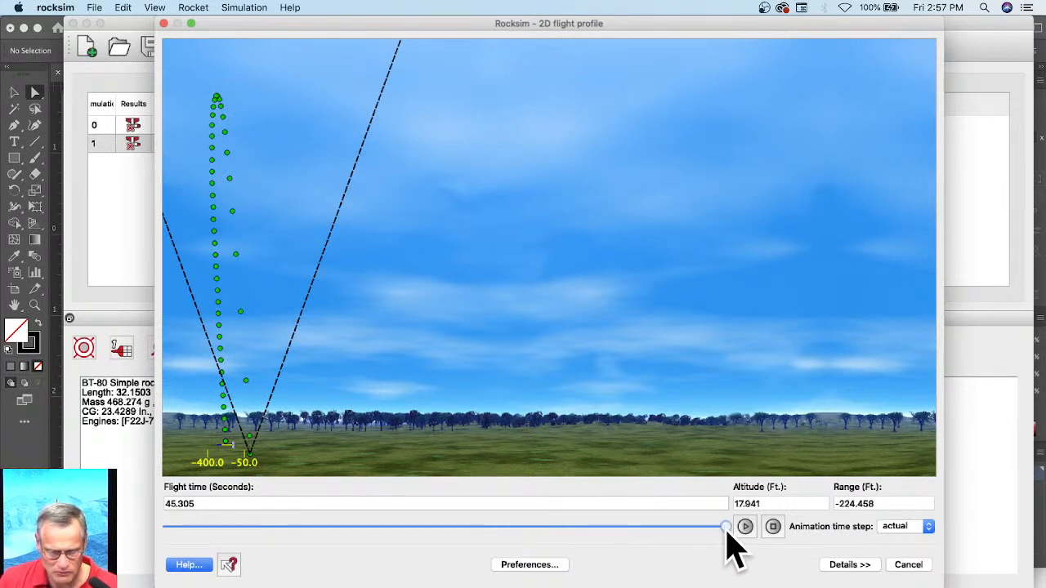
pyautogui.click(908, 564)
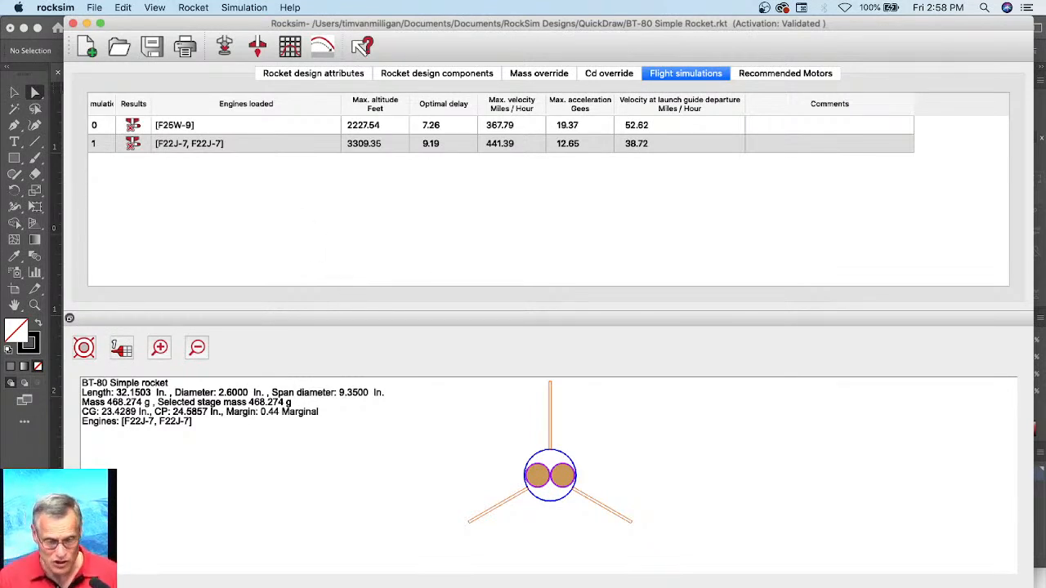
# Step: Switch to Finder, look through the QuickDraw 1X29mm, QuickDraw 2X29mm and original QuickDraw design files, and return to RockSim
pyautogui.click(188, 586)
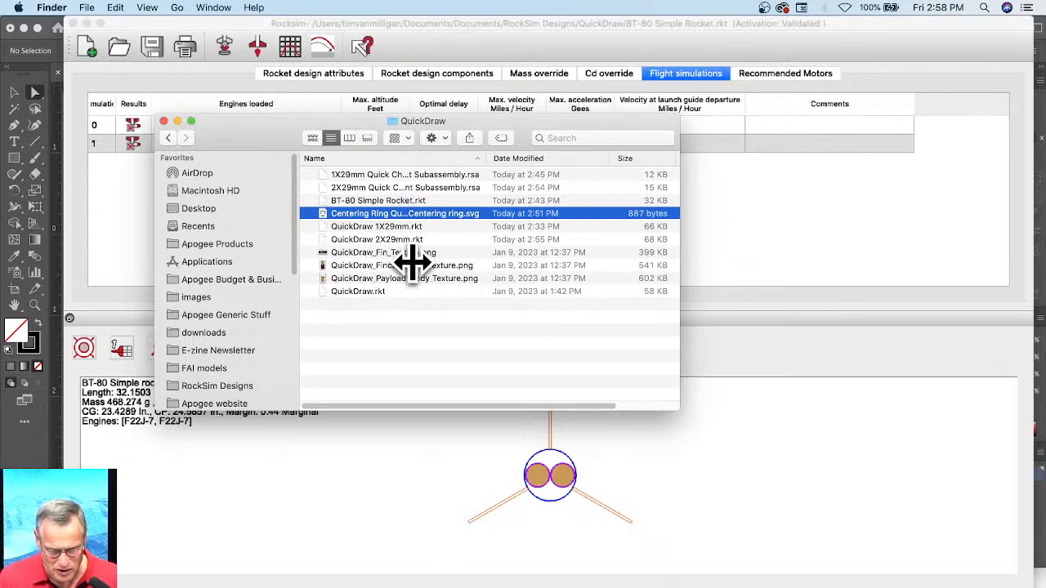
pyautogui.click(428, 227)
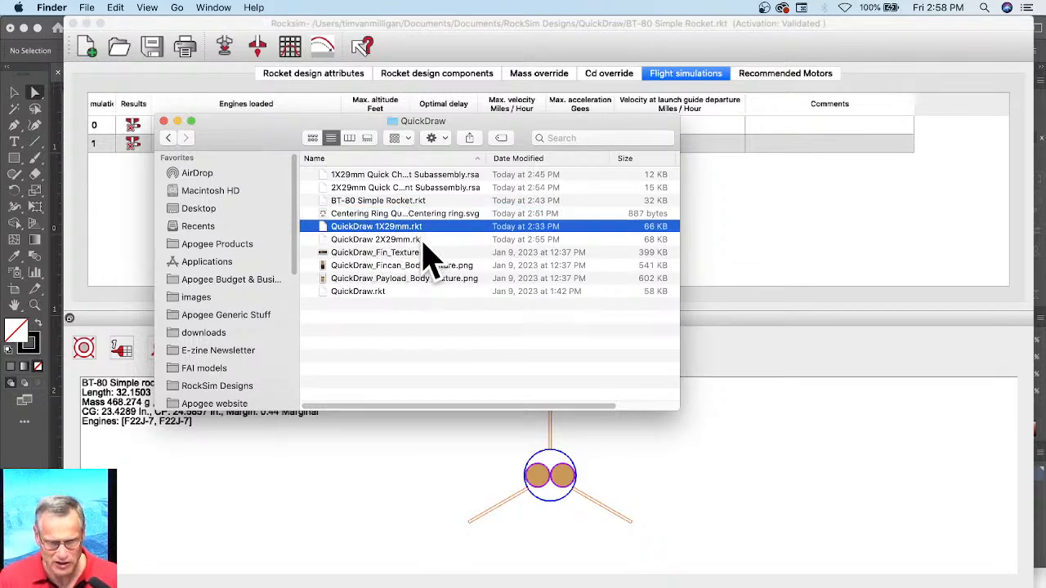
pyautogui.click(422, 240)
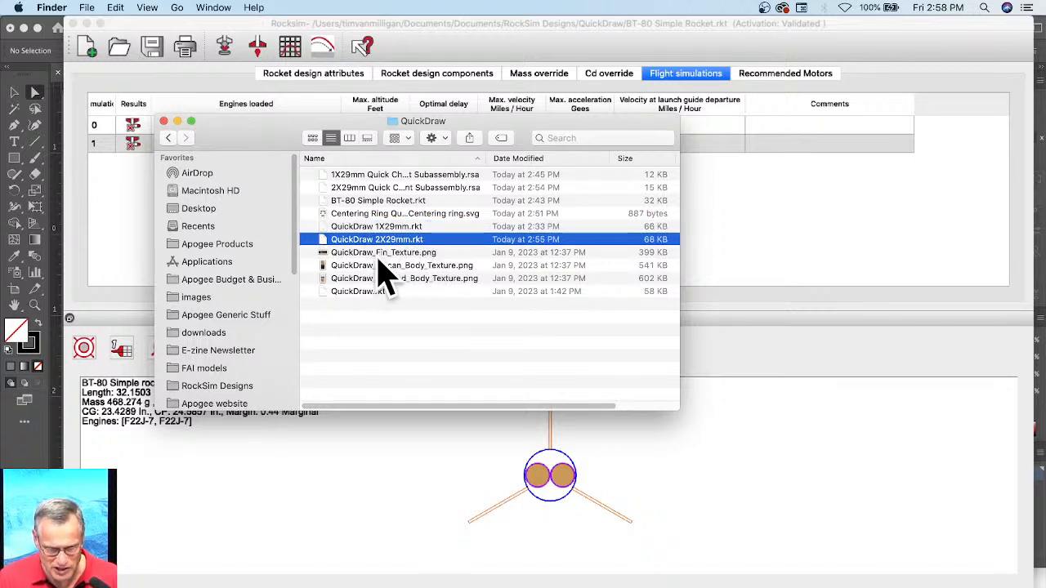
pyautogui.click(367, 292)
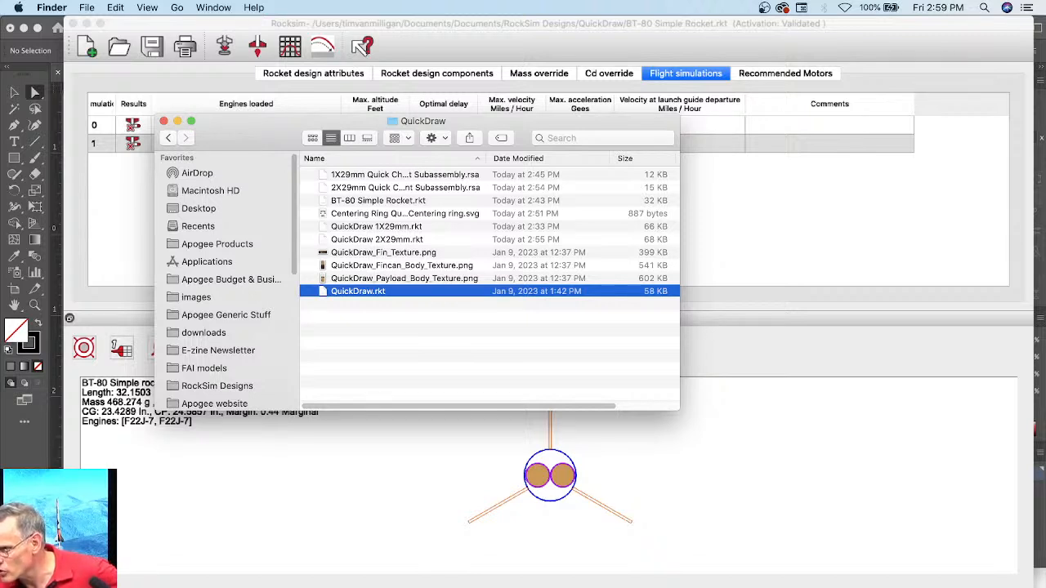
pyautogui.click(460, 518)
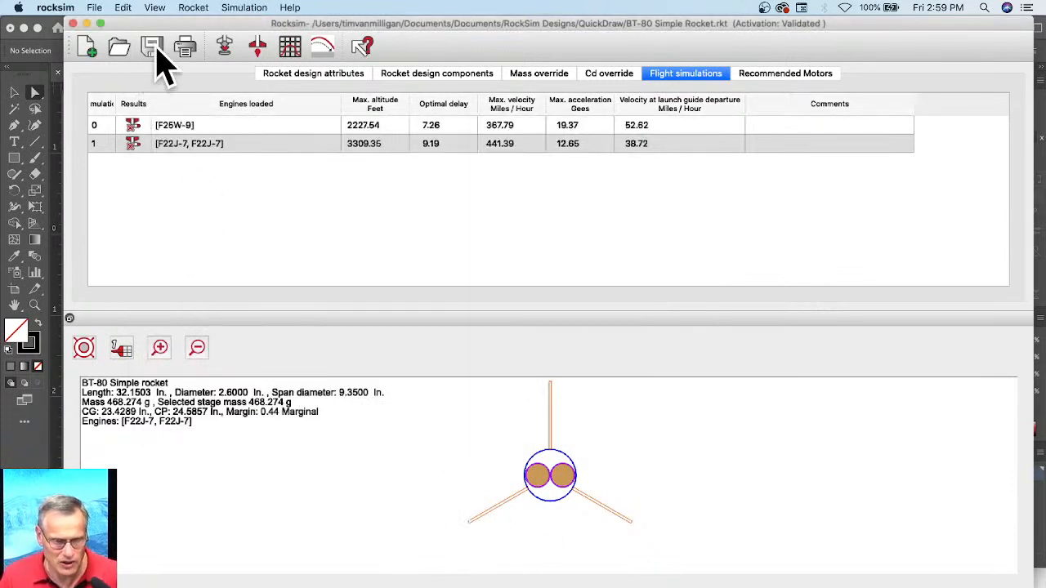
# Step: Start a new rocket design without saving the changes to the BT-80 Simple Rocket, and show its component list
pyautogui.click(88, 48)
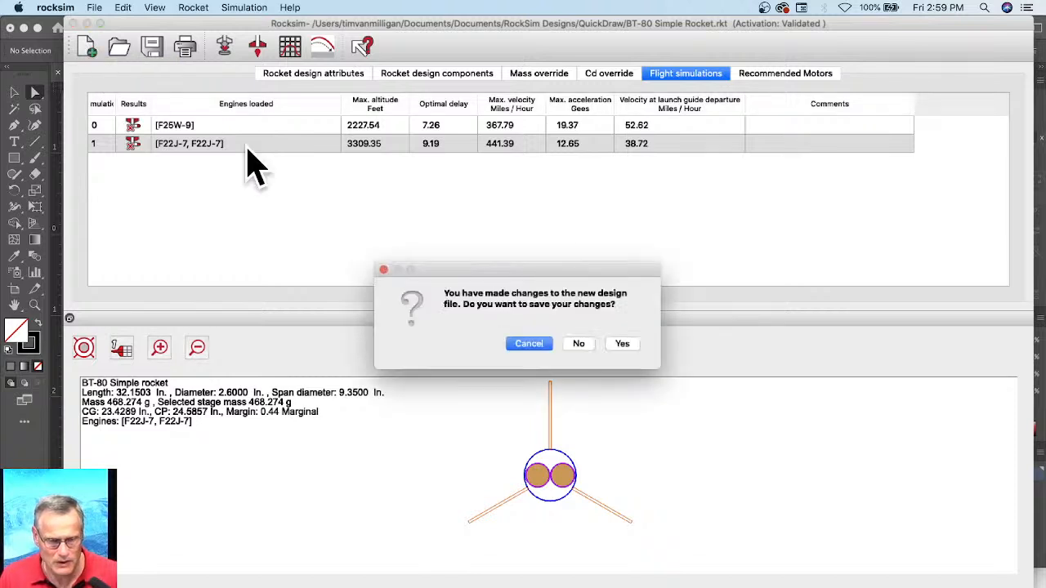
pyautogui.click(569, 344)
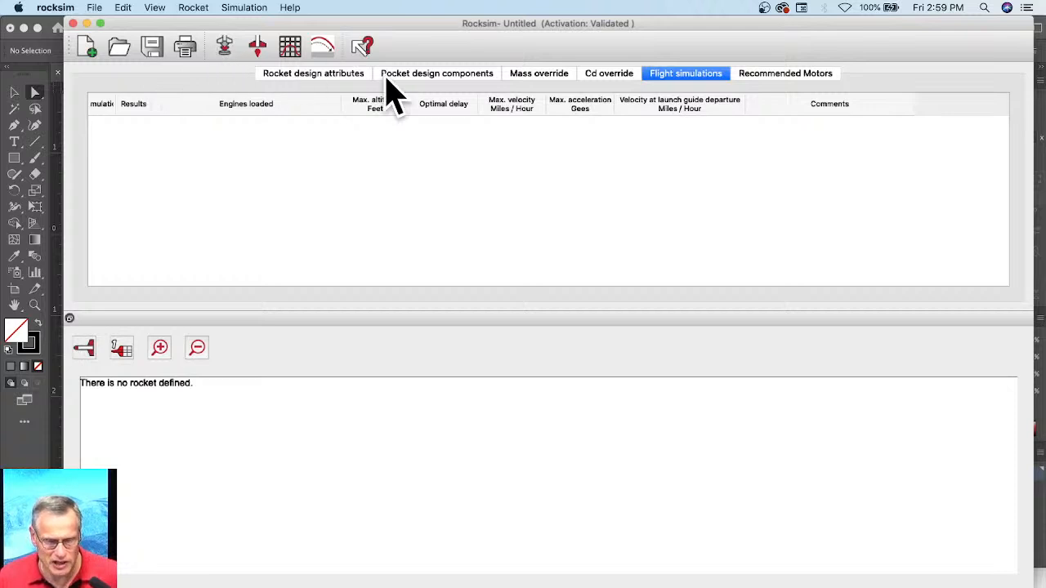
pyautogui.click(433, 82)
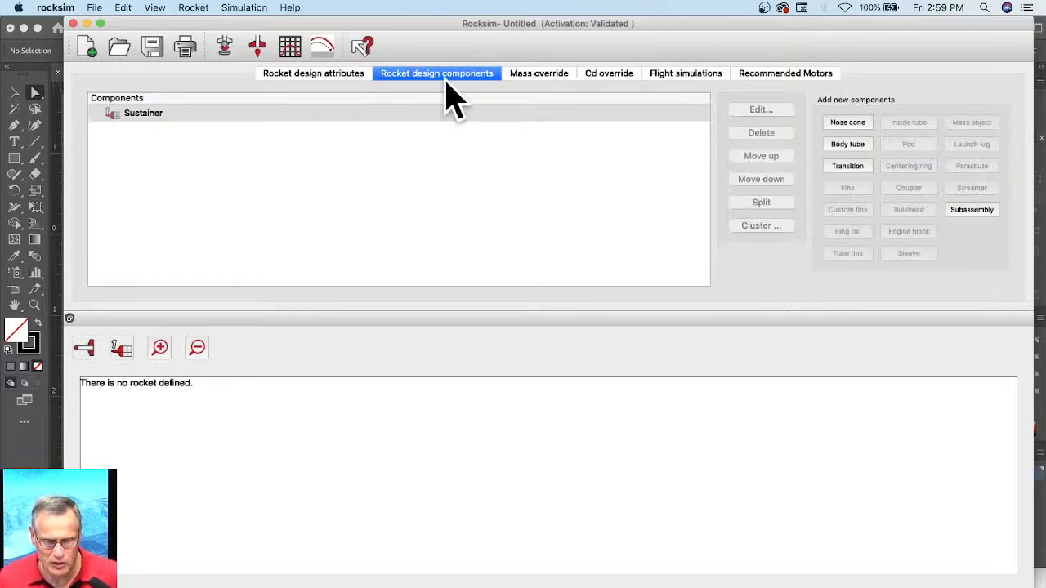
# Step: Add a body tube to the sustainer using Apogee part 10141, the 41.6 mm tube, from the database
pyautogui.click(847, 145)
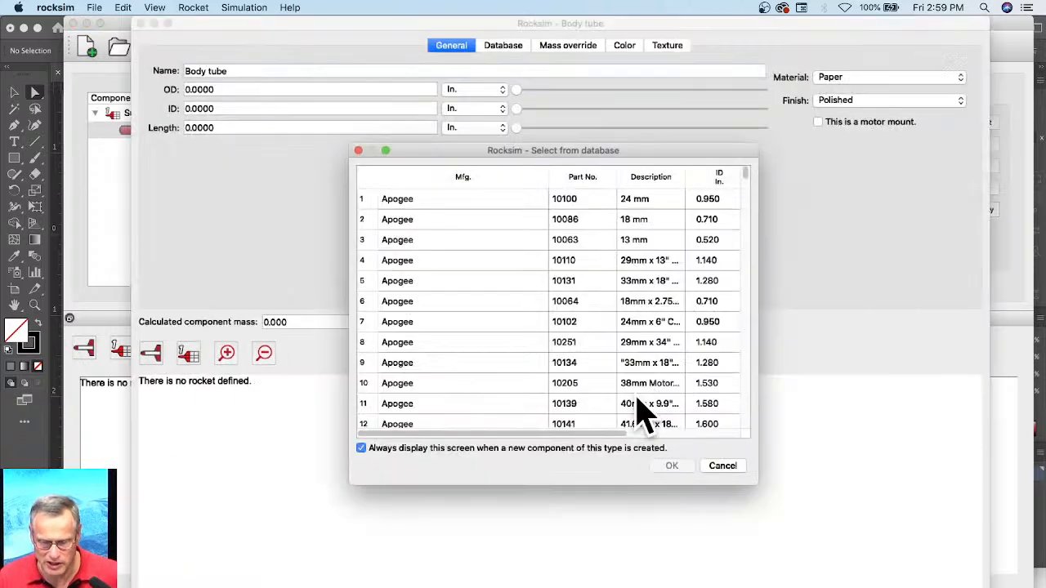
pyautogui.click(646, 403)
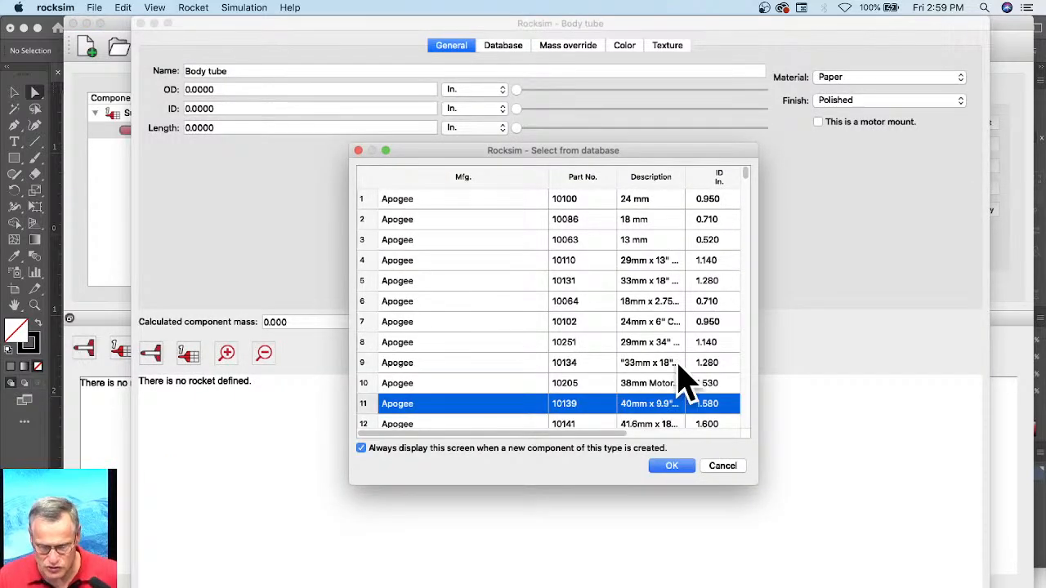
pyautogui.scroll(-5, 687, 384)
pyautogui.click(650, 246)
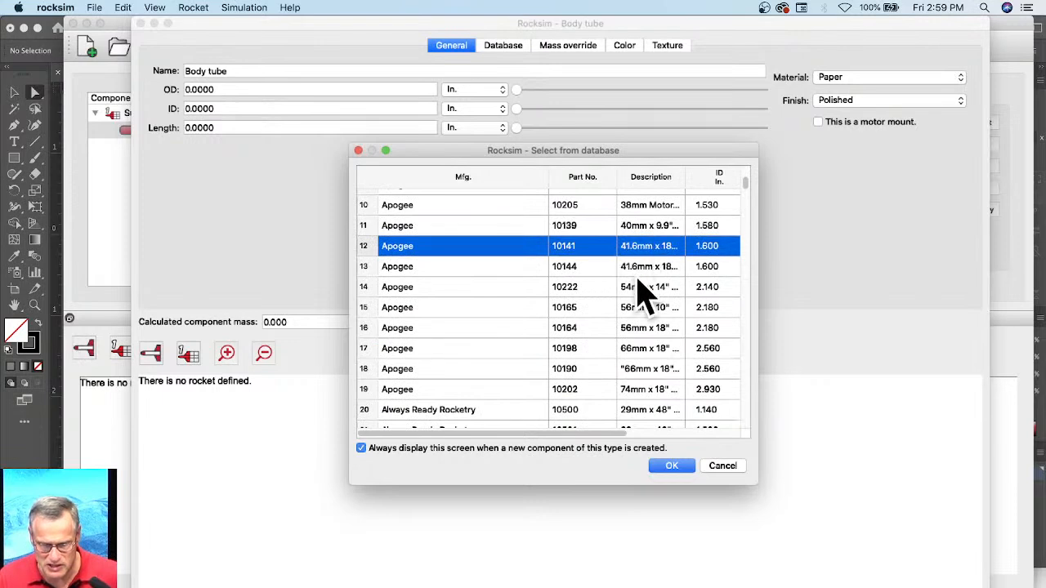
pyautogui.click(670, 466)
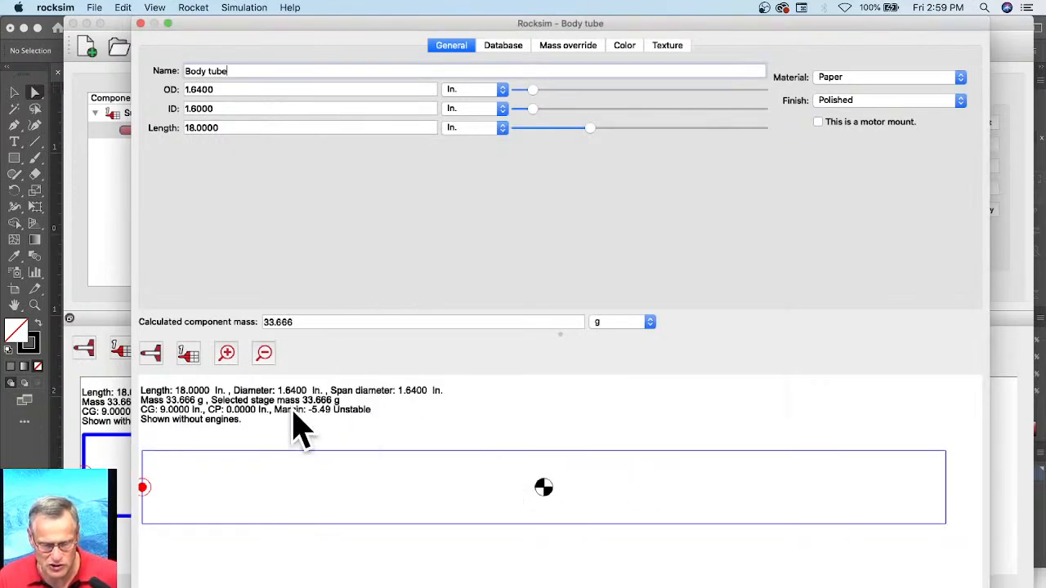
pyautogui.click(694, 587)
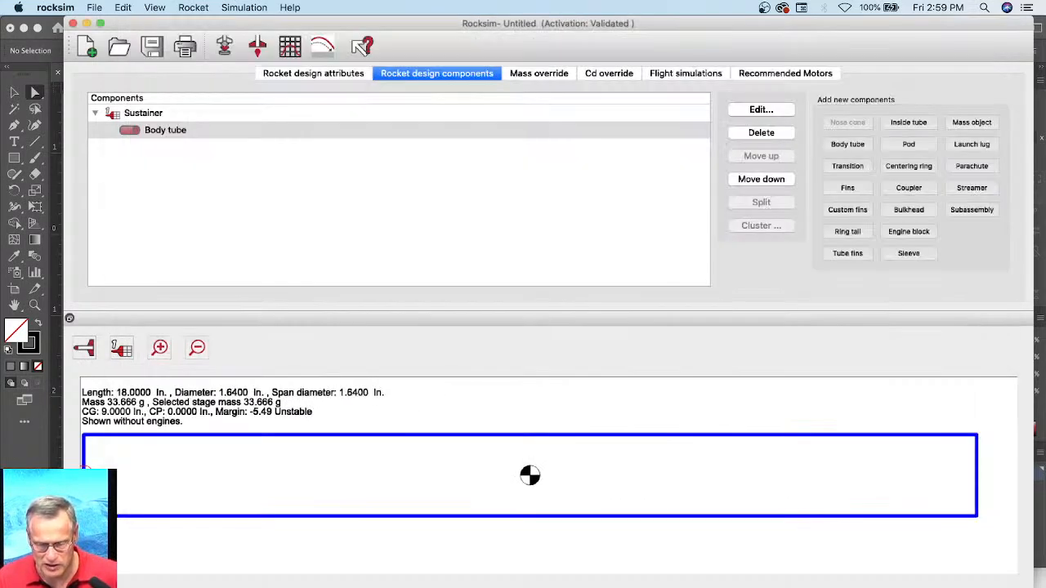
# Step: Add a nose cone to the sustainer using Apogee part 19119, which fits BT-60 tube, from the database
pyautogui.click(145, 132)
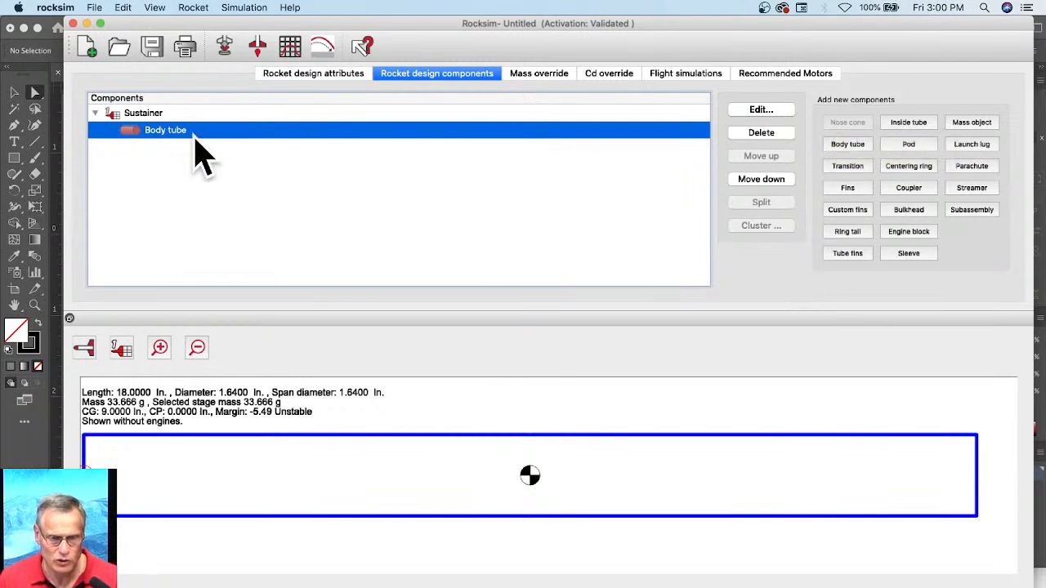
pyautogui.click(143, 116)
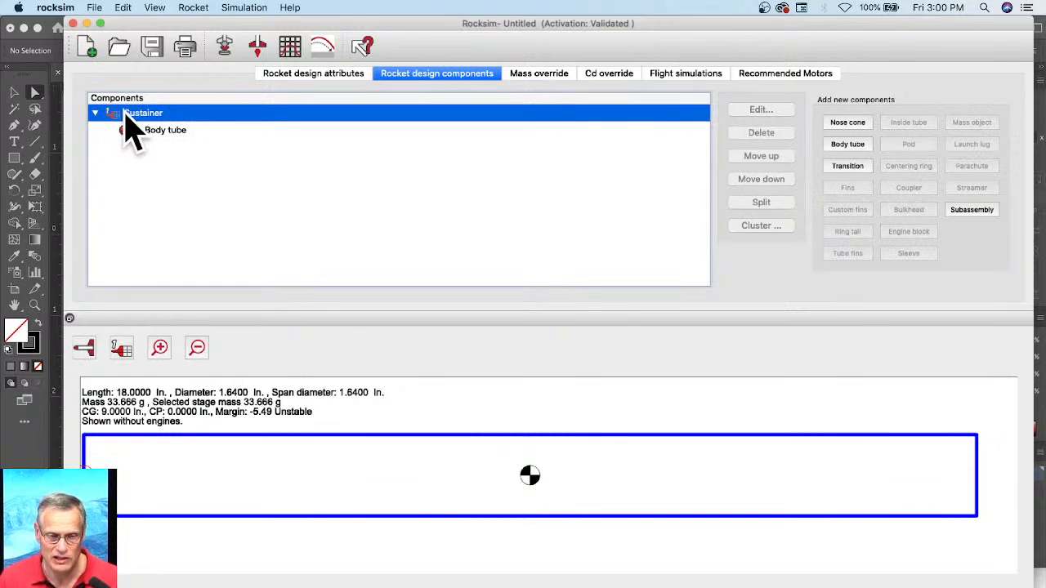
pyautogui.click(847, 124)
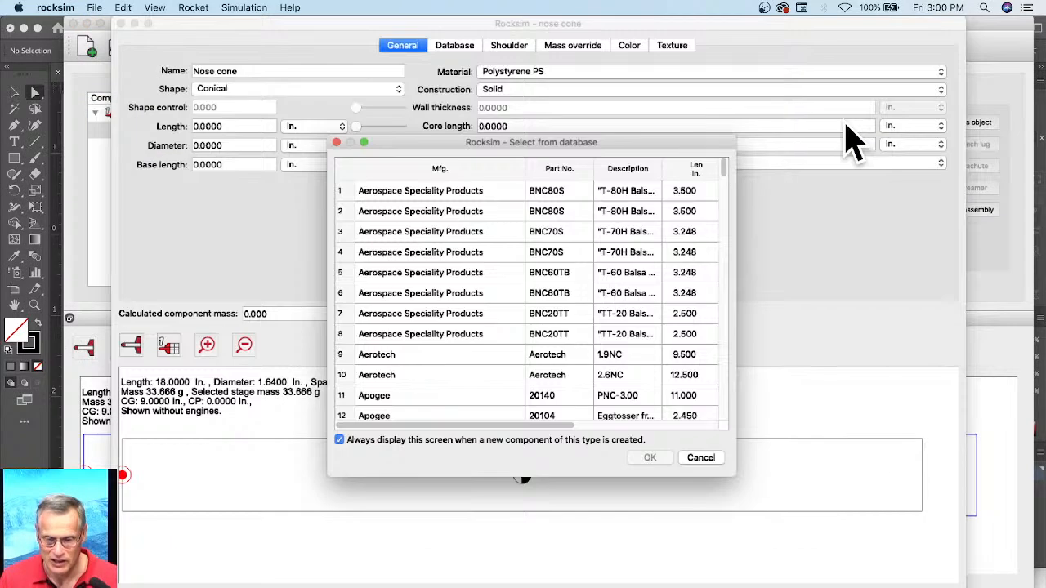
pyautogui.scroll(-1, 650, 342)
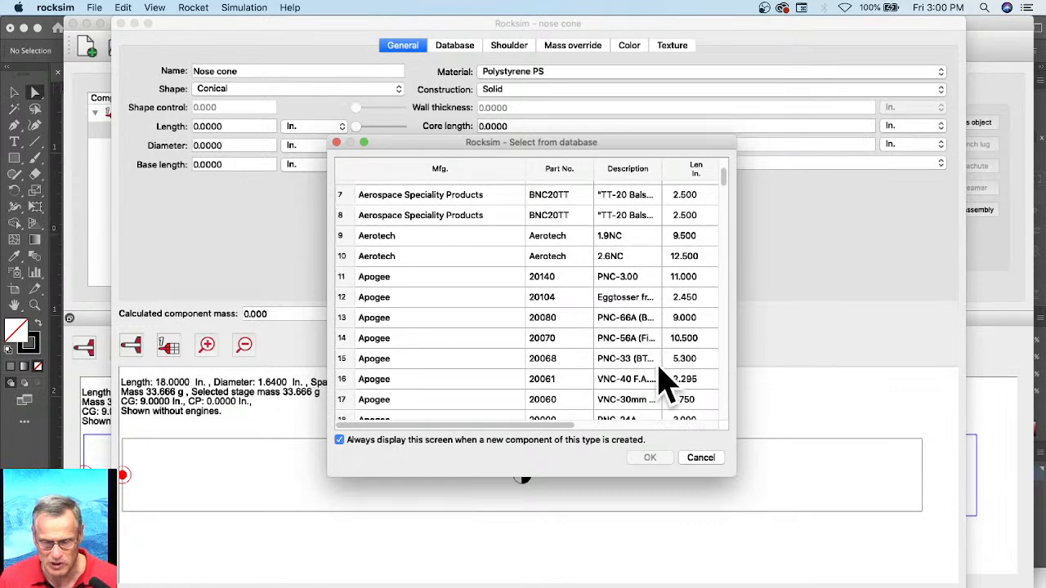
pyautogui.scroll(-7, 653, 326)
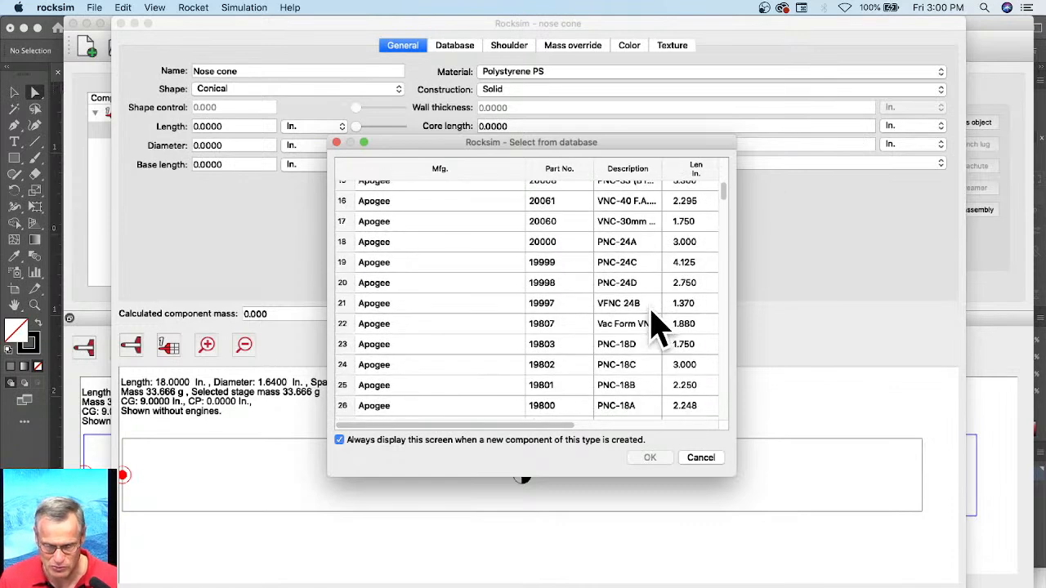
pyautogui.scroll(-1, 669, 371)
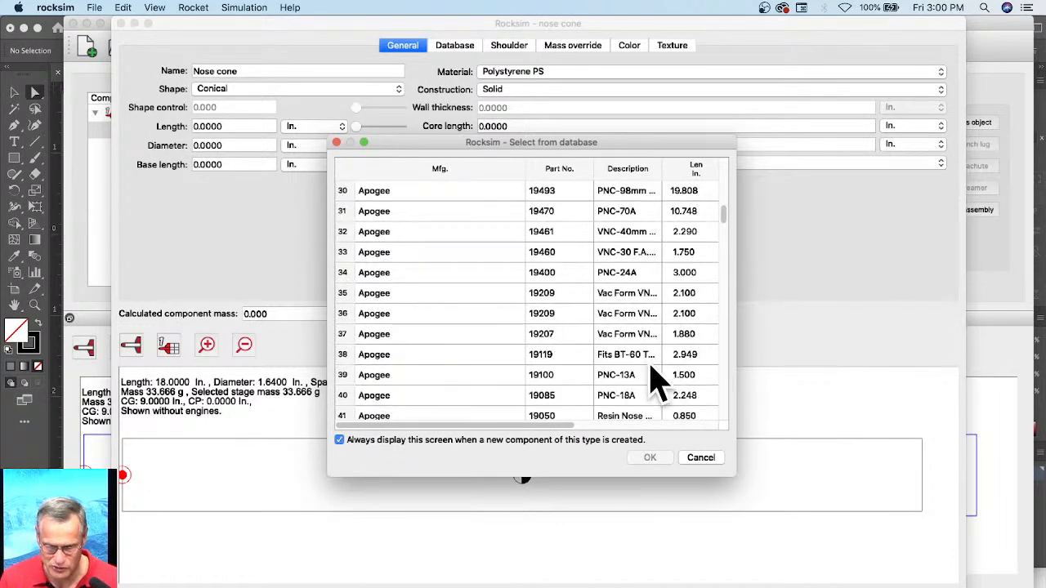
pyautogui.click(621, 355)
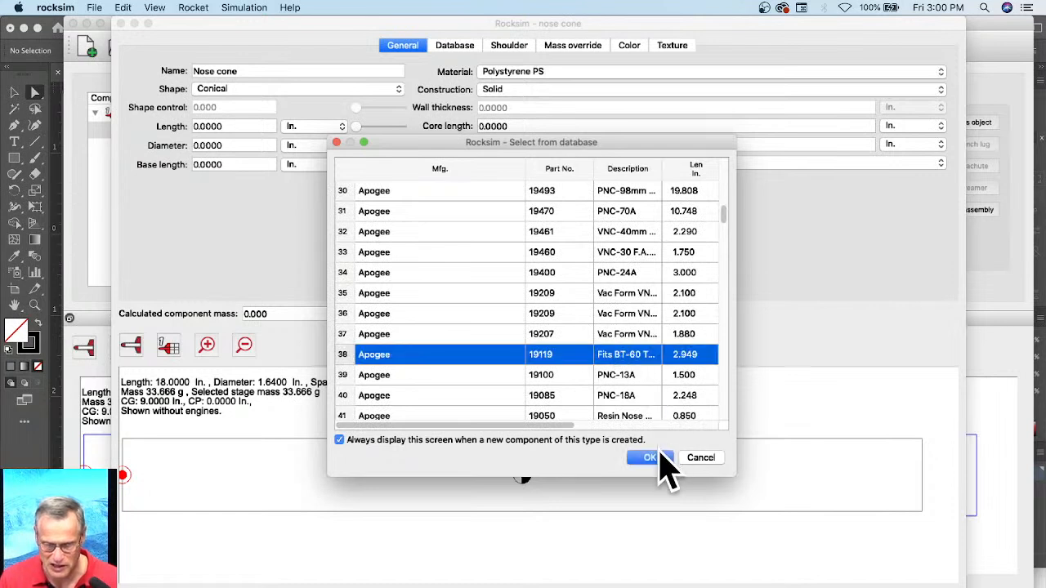
pyautogui.click(658, 459)
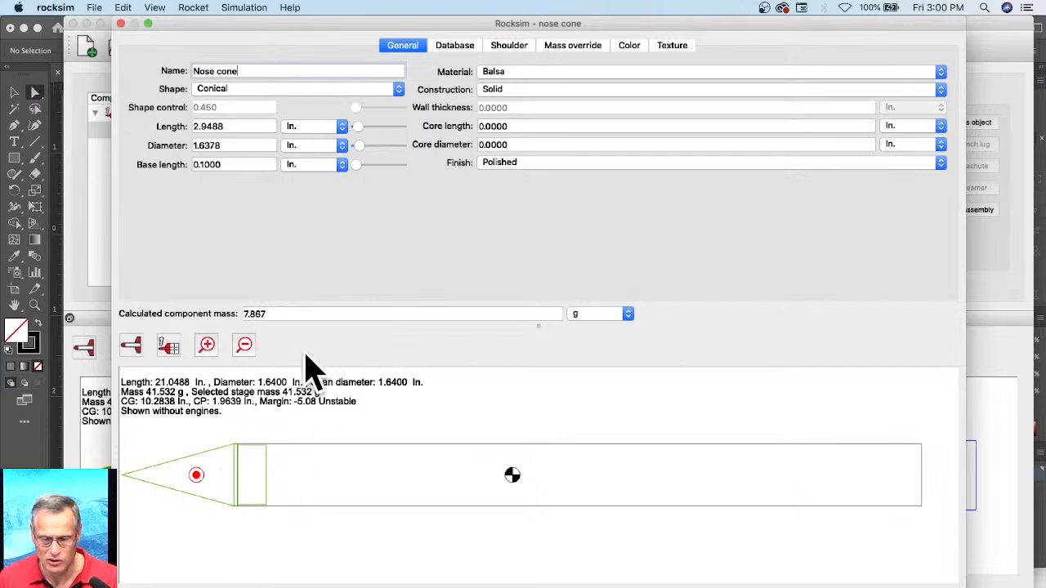
pyautogui.press('Return')
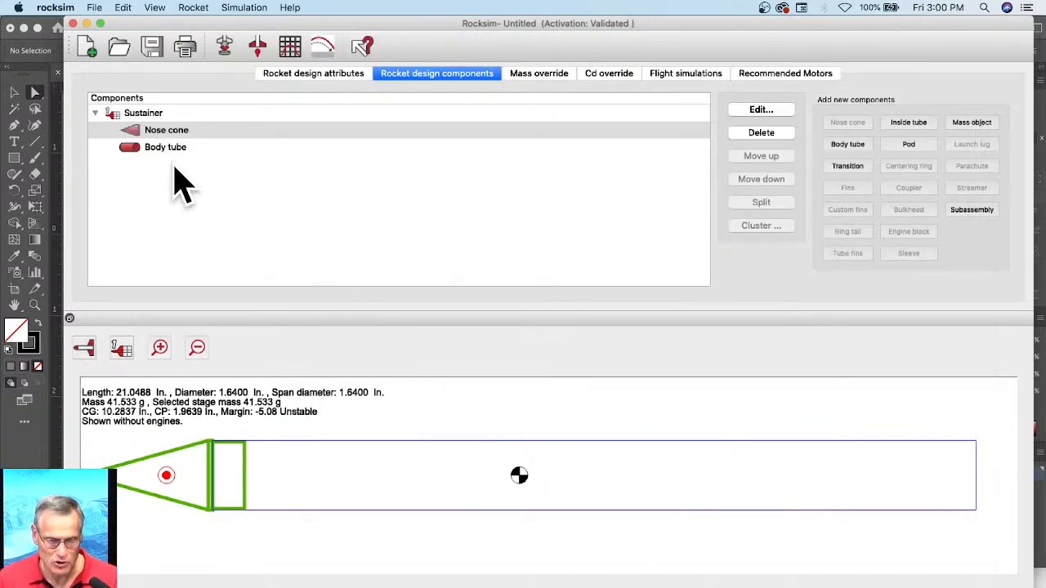
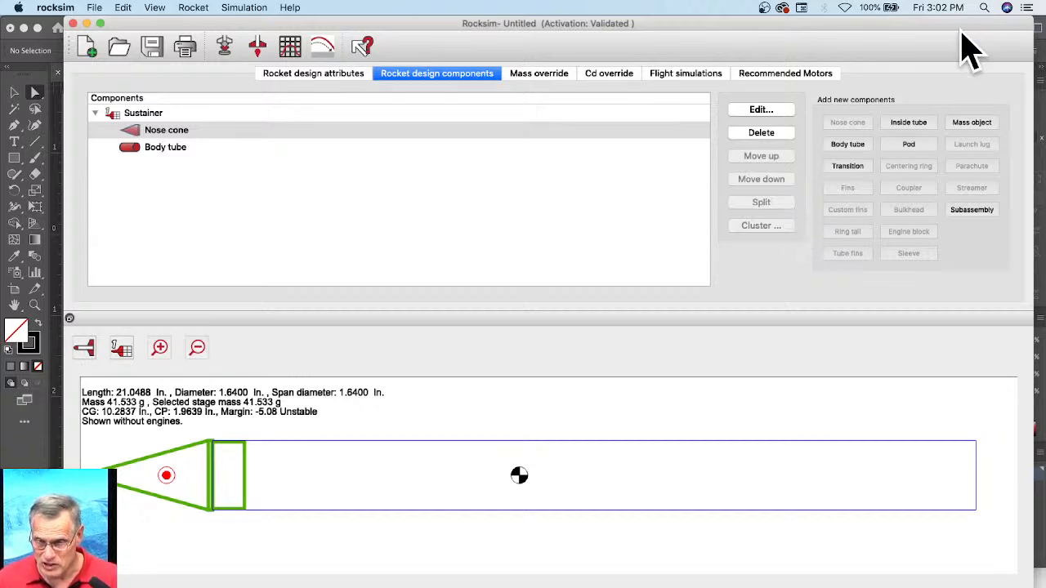
# Step: Switch to Finder and launch engedit from the RockSim_10.5.0f0 folder in Applications
pyautogui.moveTo(969, 46)
pyautogui.mouseDown()
pyautogui.moveTo(950, 69)
pyautogui.moveTo(961, 46)
pyautogui.mouseUp()
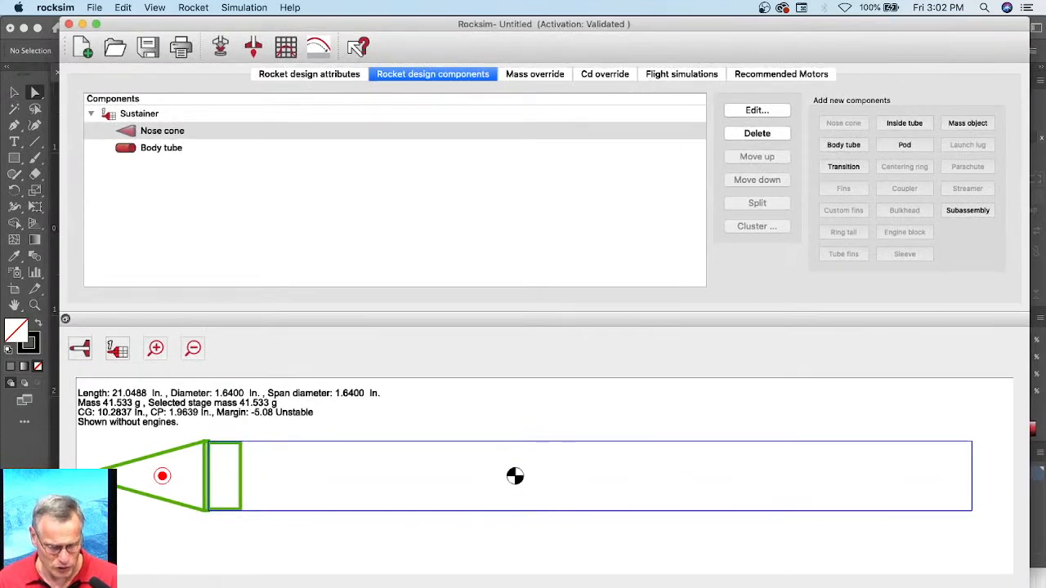
pyautogui.click(65, 583)
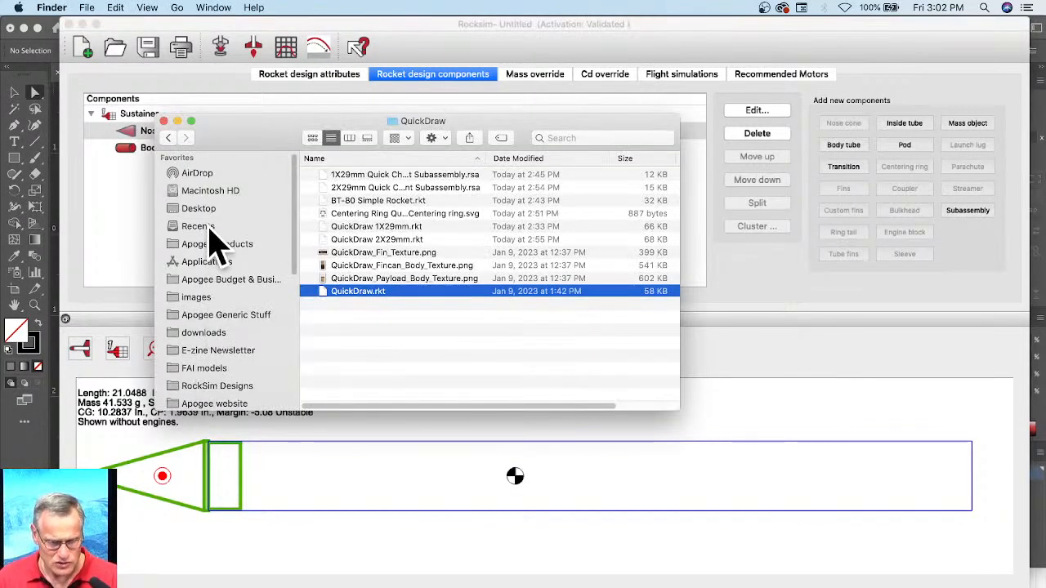
pyautogui.scroll(-1, 219, 249)
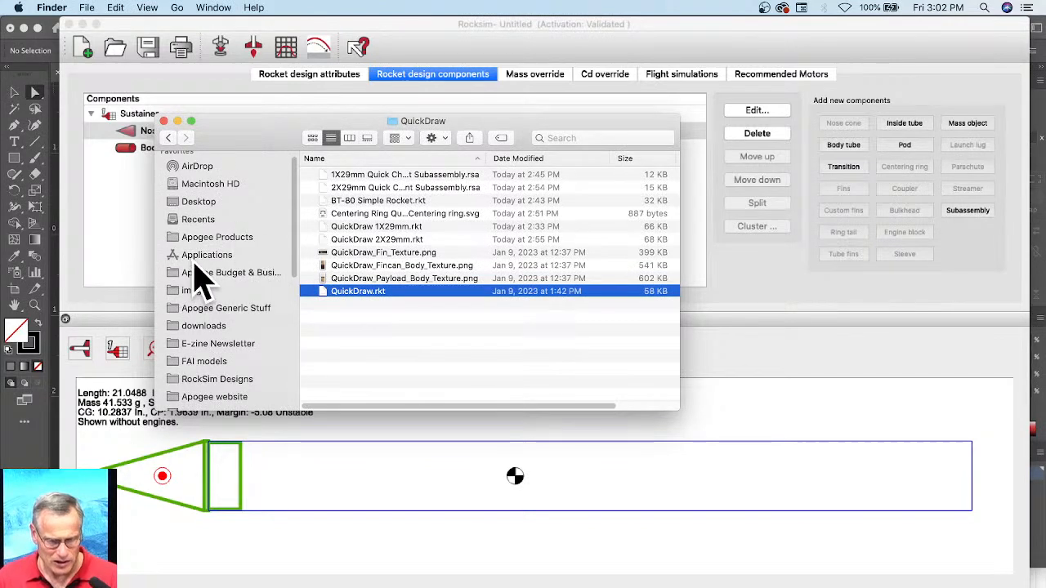
pyautogui.click(197, 260)
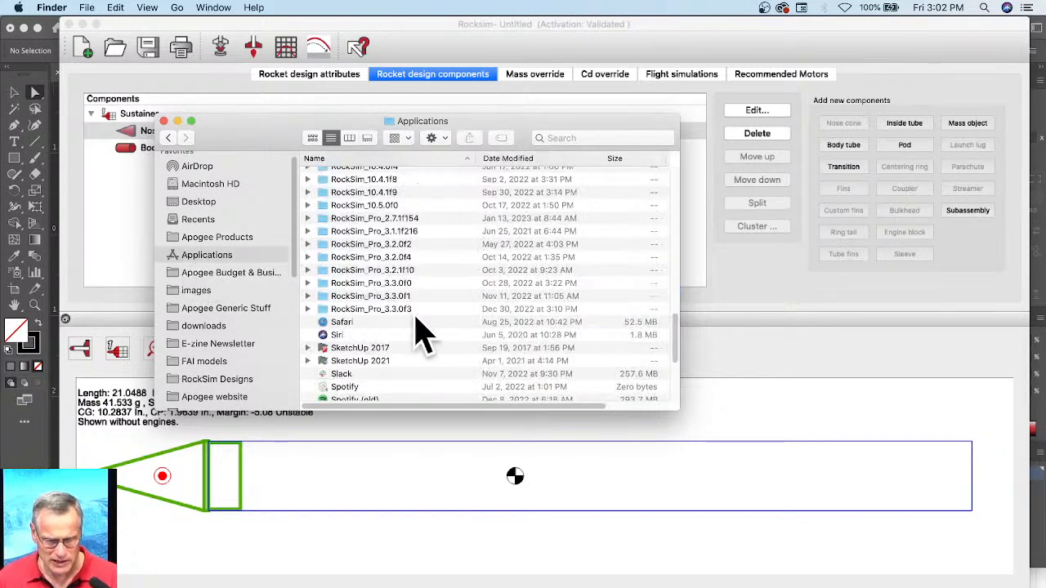
pyautogui.click(365, 209)
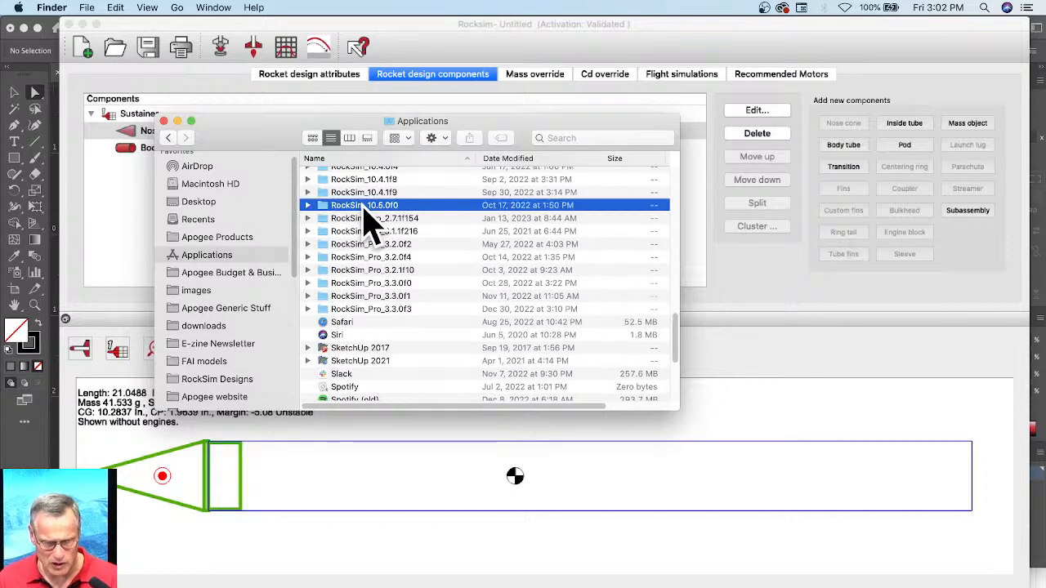
pyautogui.doubleClick(365, 206)
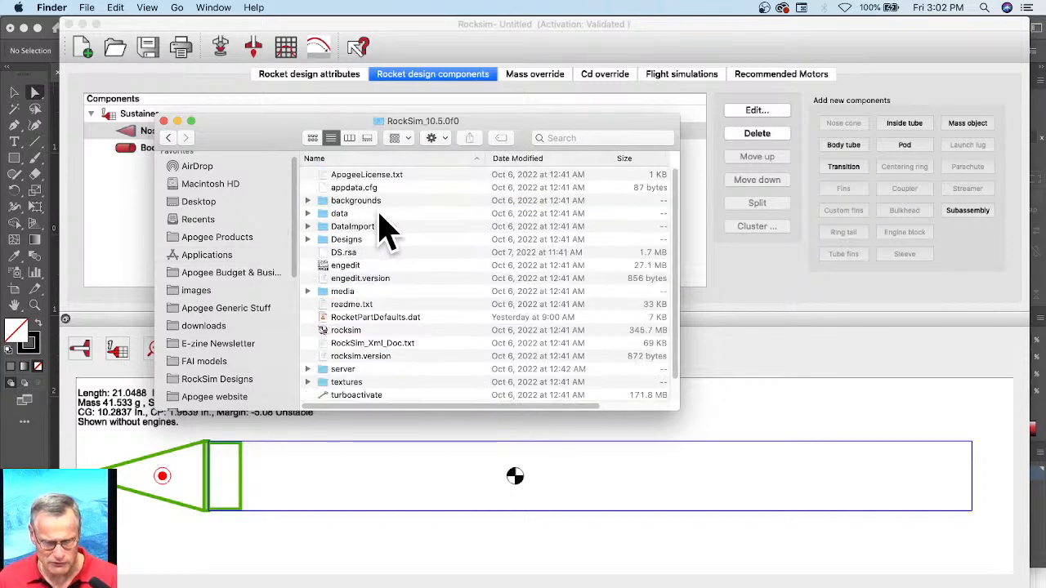
pyautogui.click(340, 268)
pyautogui.doubleClick(342, 270)
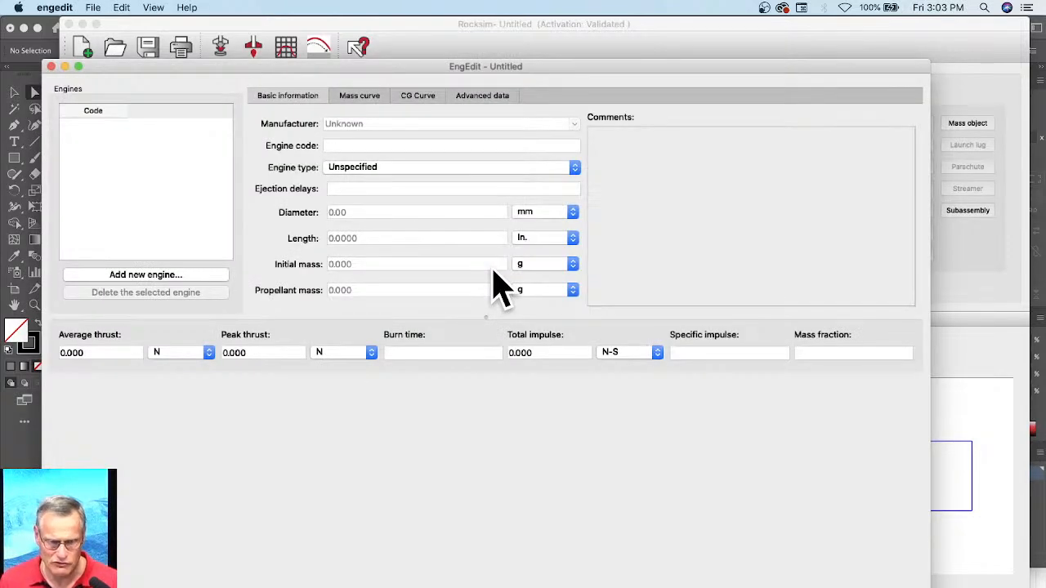
pyautogui.moveTo(444, 65); pyautogui.dragTo(494, 22)
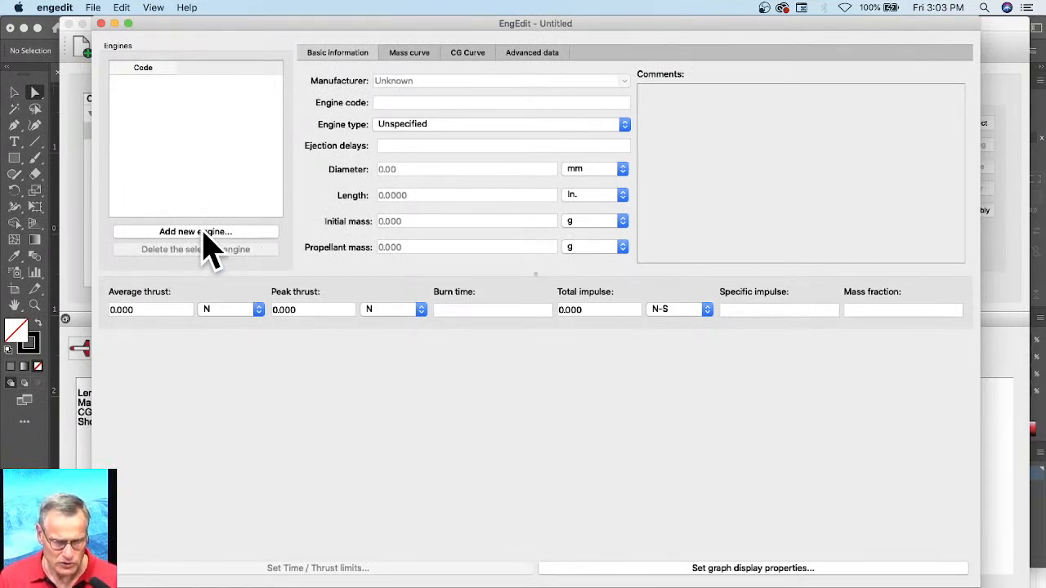
# Step: Add a new engine with a burn time limit of 2.0 seconds and a peak thrust limit of 20 N
pyautogui.click(177, 232)
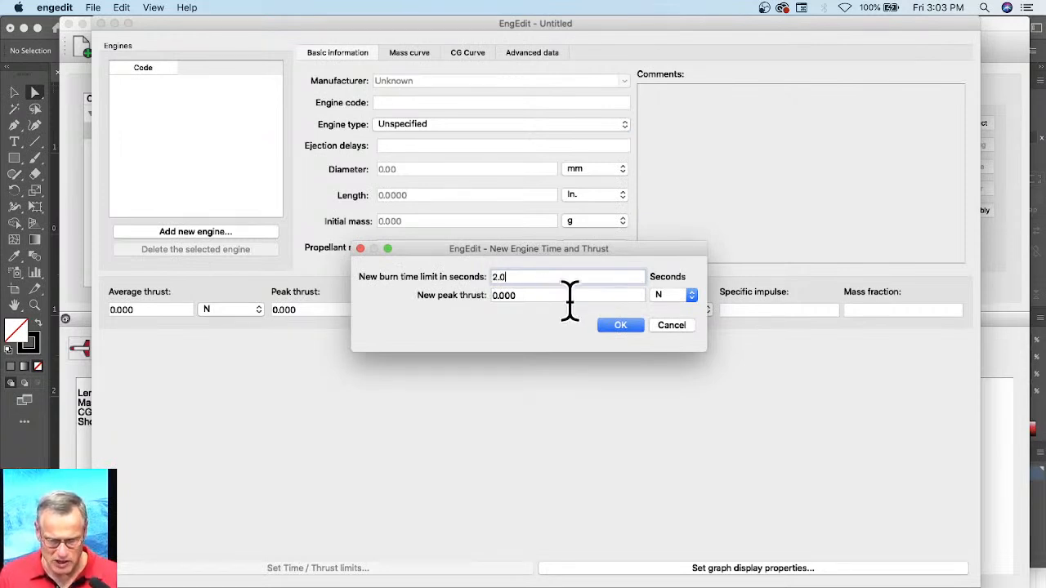
pyautogui.click(535, 296)
pyautogui.moveTo(535, 296); pyautogui.dragTo(458, 311)
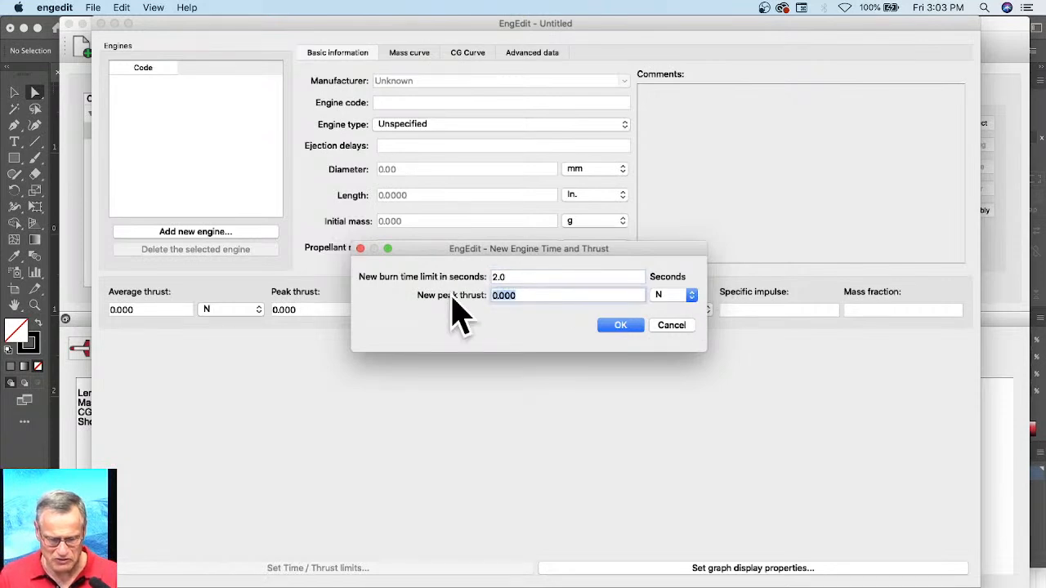
pyautogui.write('20')
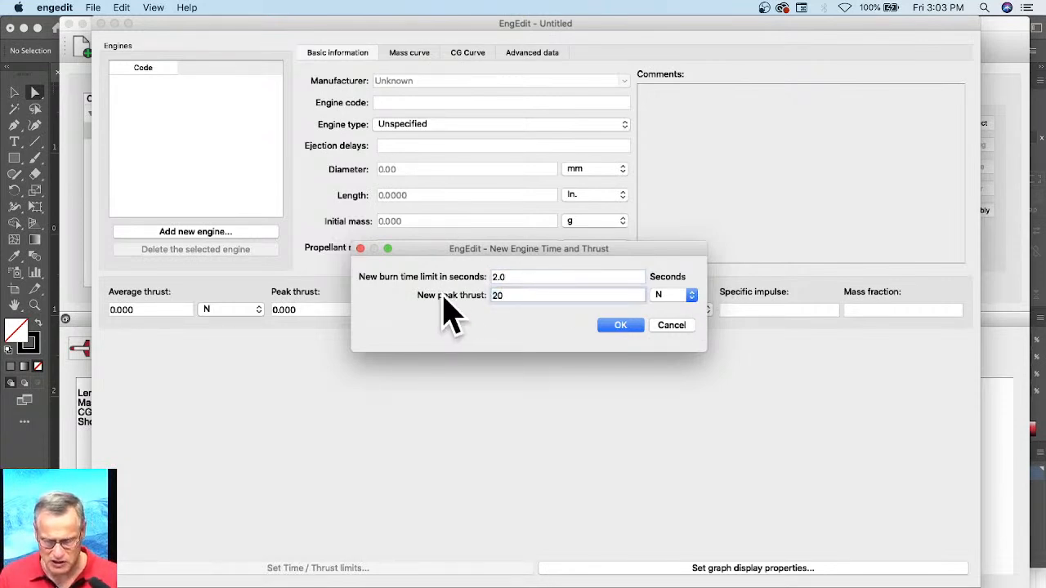
pyautogui.click(618, 327)
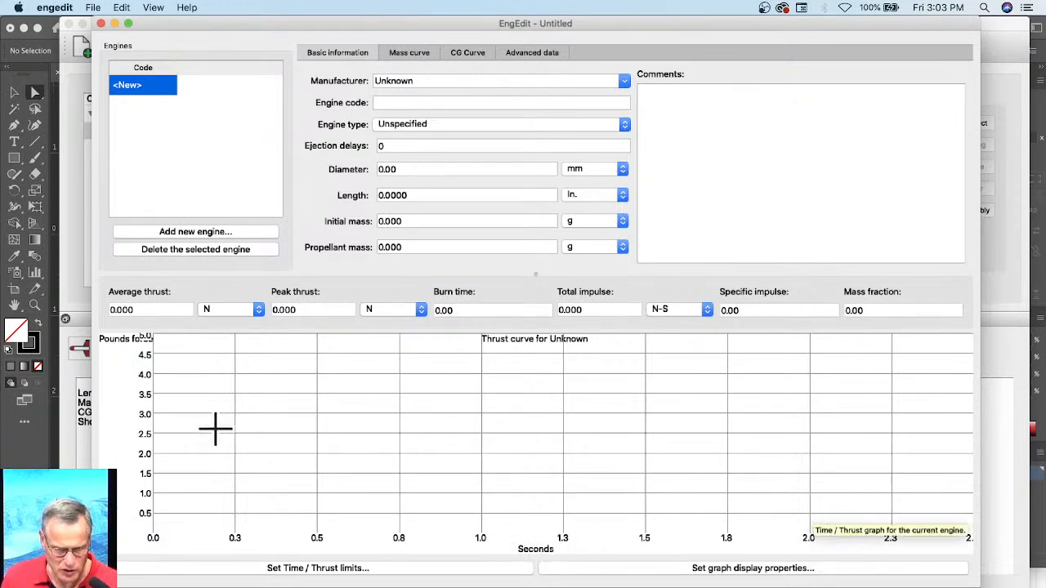
pyautogui.scroll(2, 149, 384)
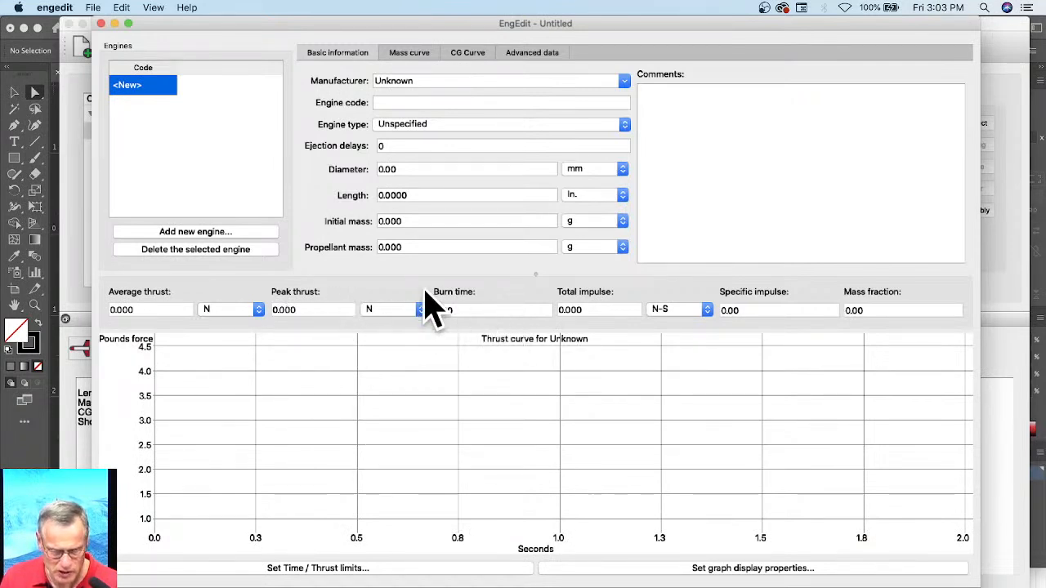
pyautogui.click(51, 8)
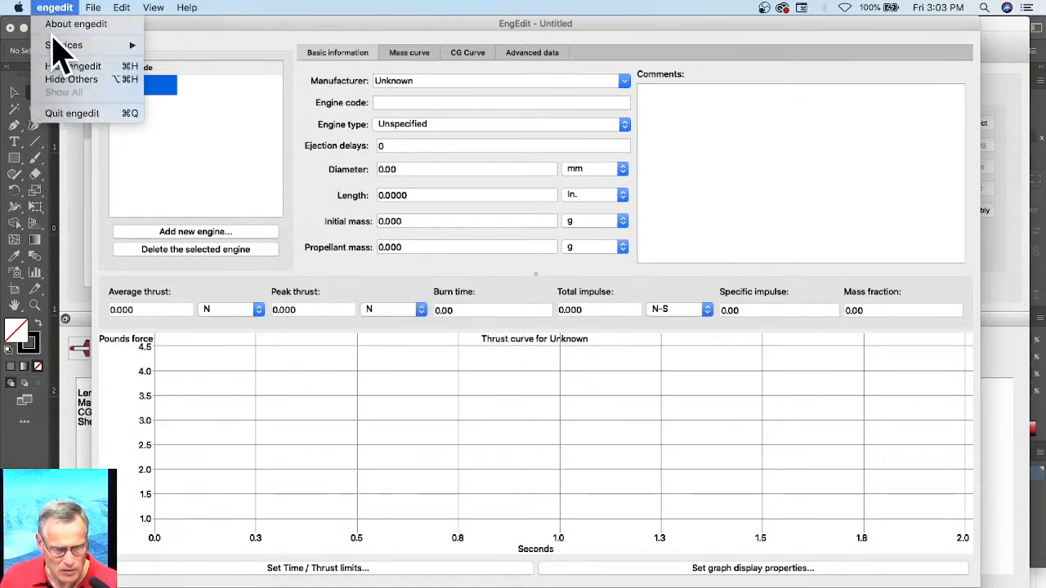
pyautogui.moveTo(123, 10)
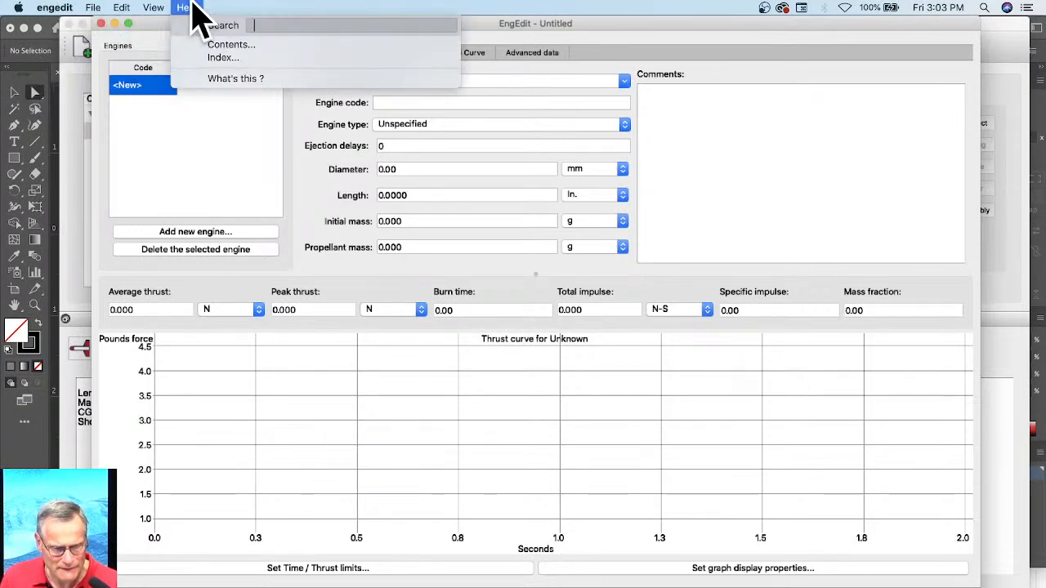
pyautogui.click(157, 8)
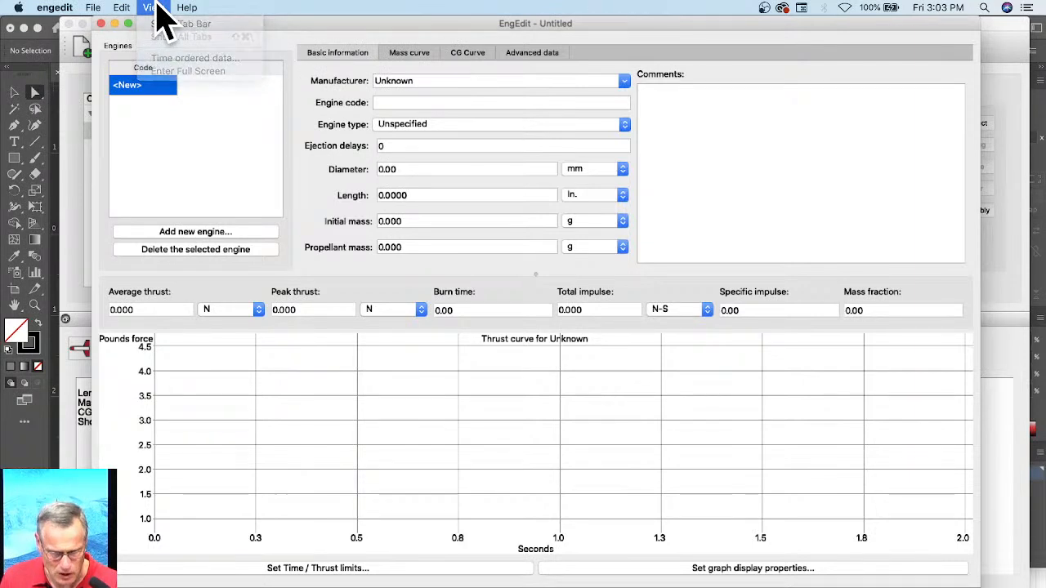
pyautogui.click(375, 311)
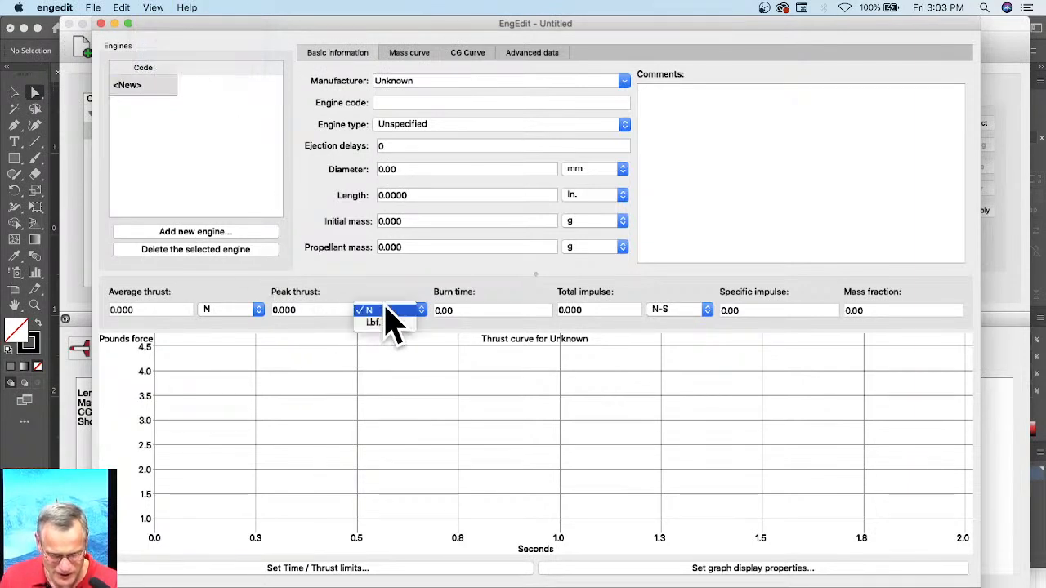
pyautogui.click(392, 327)
pyautogui.click(393, 315)
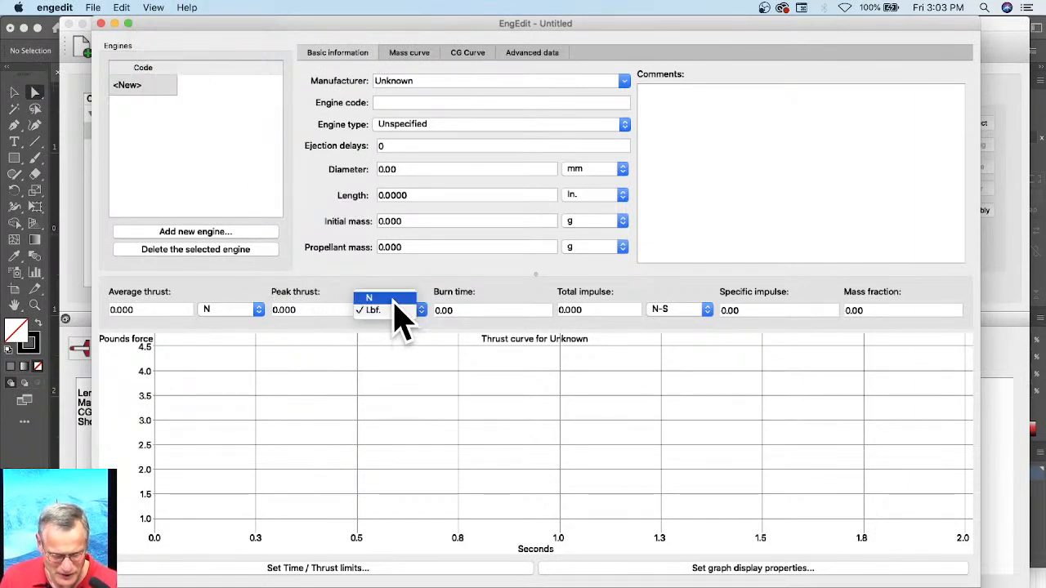
pyautogui.click(384, 299)
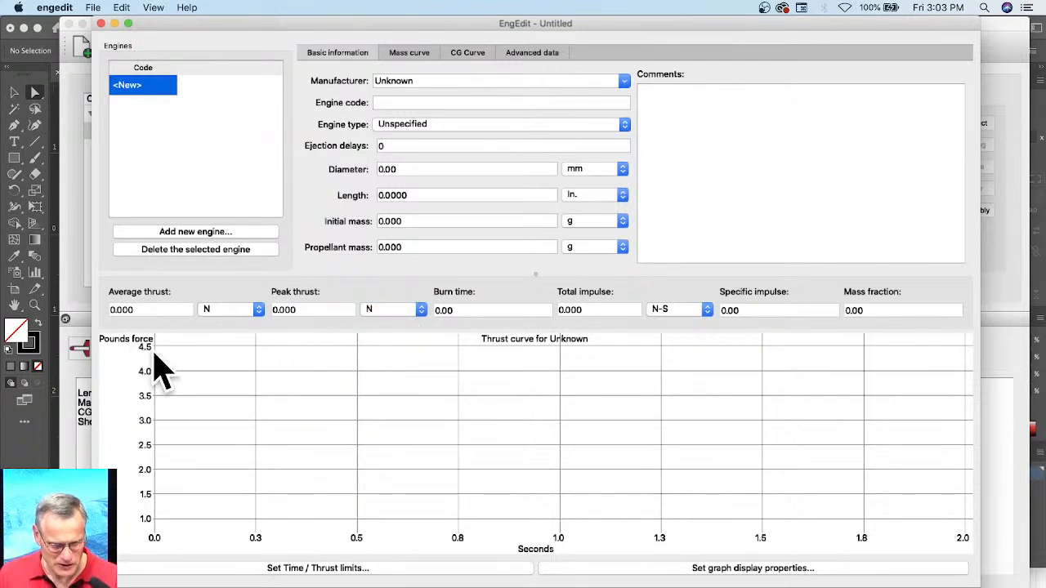
# Step: Shape the thrust curve with points at about 0.1 s and 0.65 s near 3.8 pounds force, and 1.47 s near 2.4
pyautogui.click(179, 366)
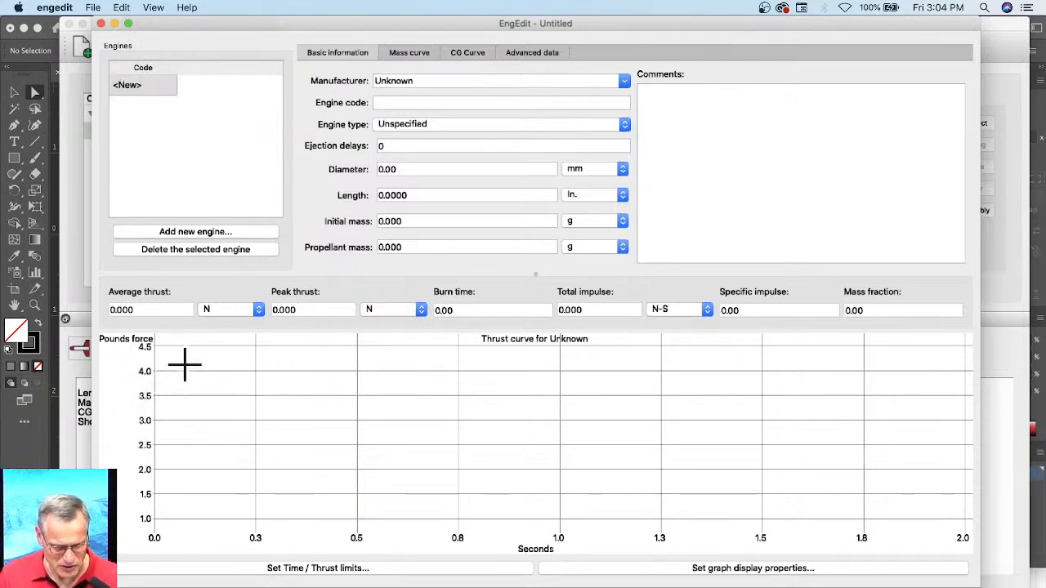
pyautogui.click(420, 383)
pyautogui.click(656, 460)
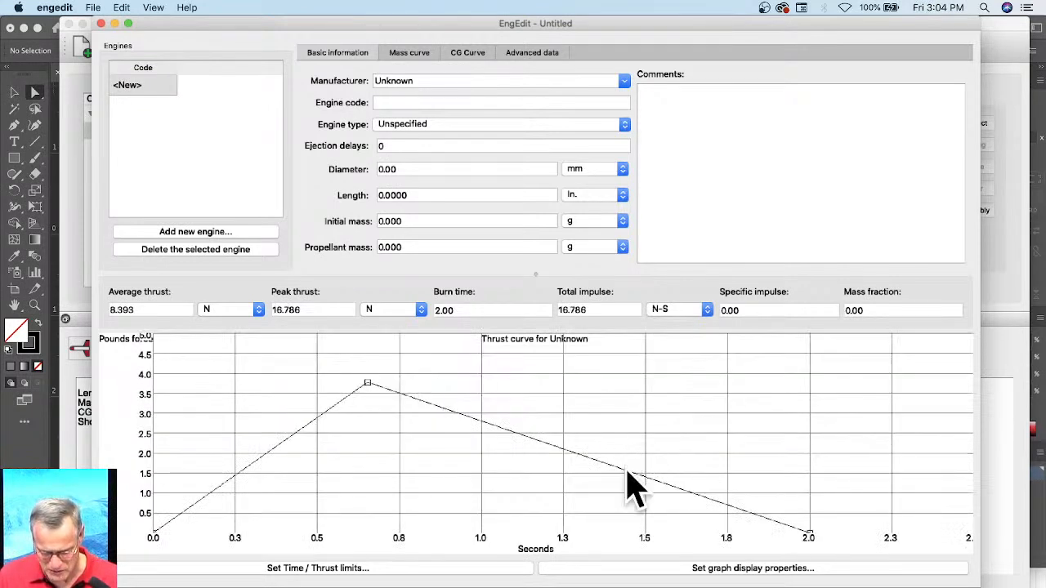
pyautogui.click(631, 471)
pyautogui.moveTo(631, 472); pyautogui.dragTo(635, 438)
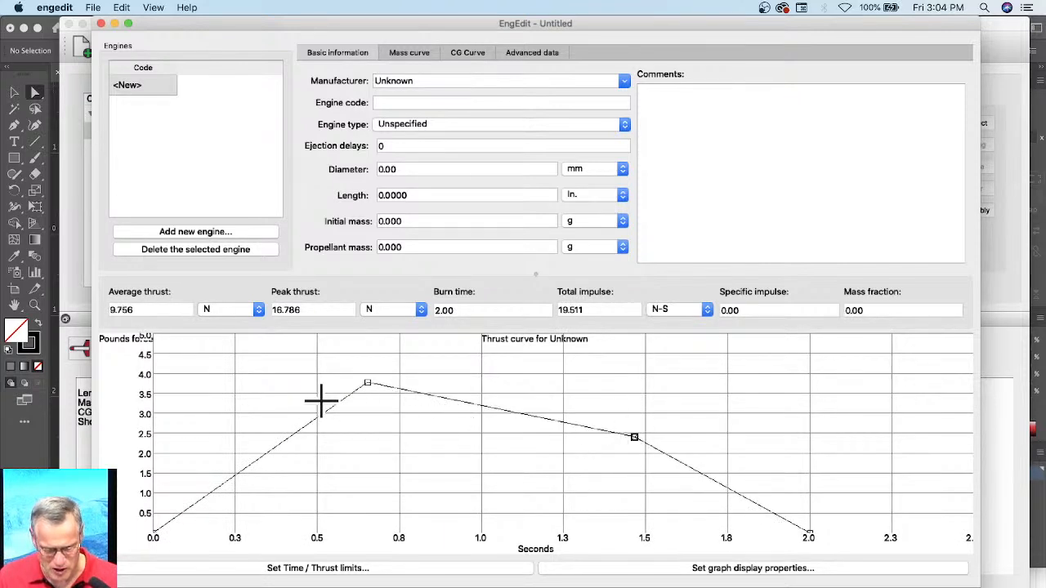
pyautogui.click(254, 461)
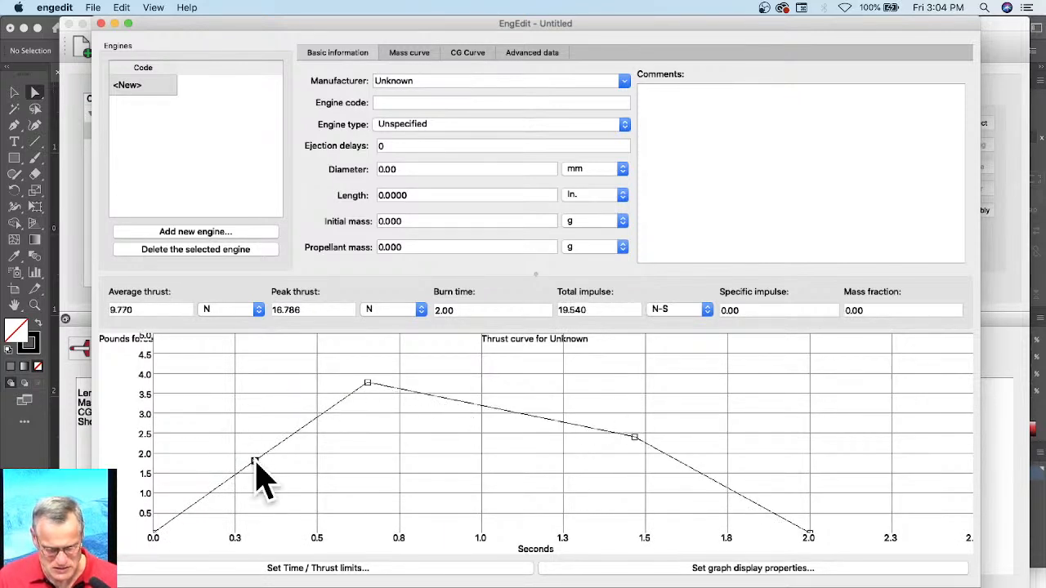
pyautogui.moveTo(252, 460); pyautogui.dragTo(188, 381)
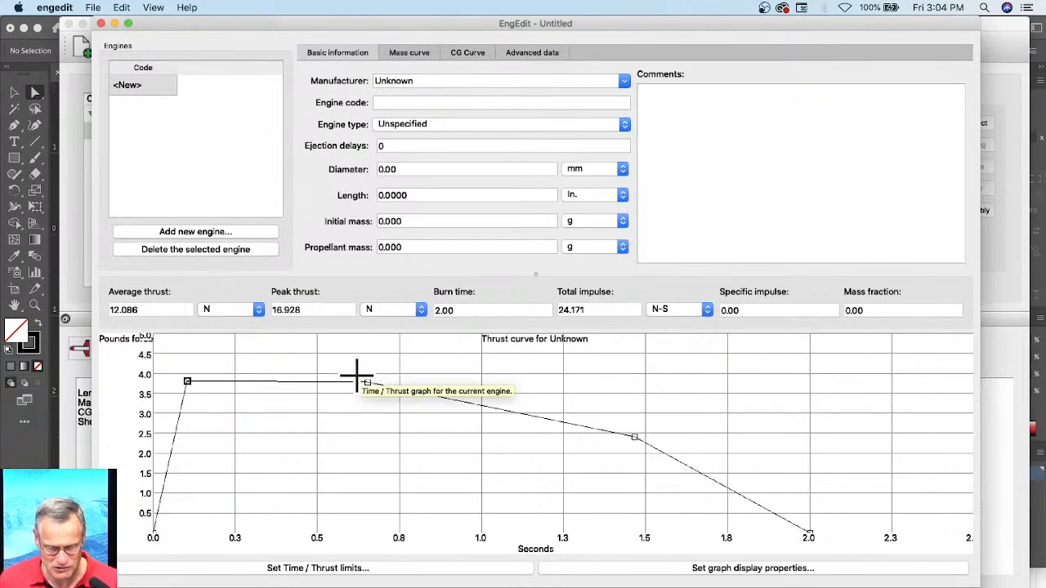
# Step: Lower the thrust curve's three middle points to about 2.9, 3.3 and 1.6 pounds force from first to last
pyautogui.moveTo(367, 381); pyautogui.dragTo(369, 402)
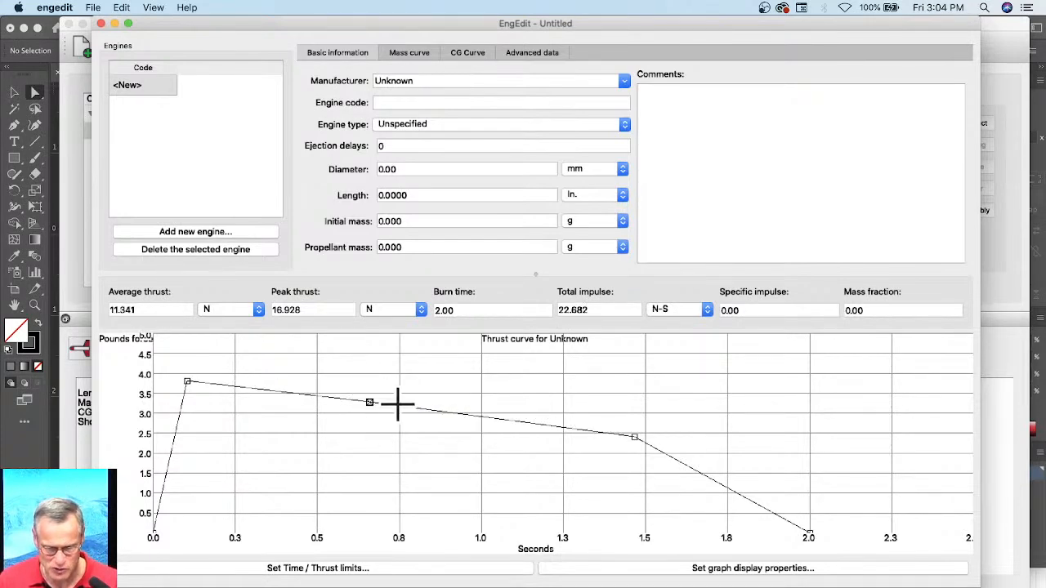
pyautogui.moveTo(189, 382); pyautogui.dragTo(184, 416)
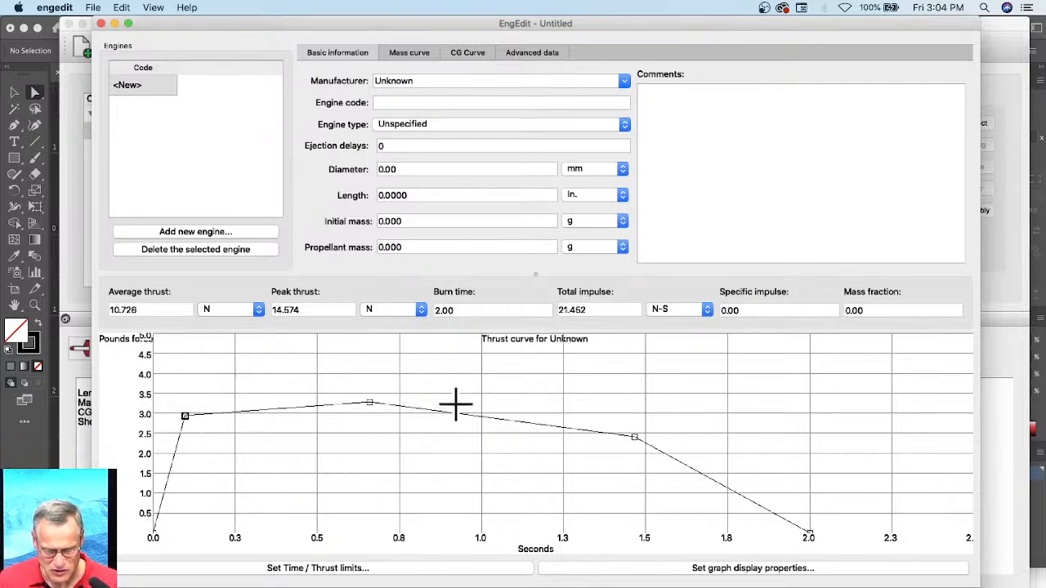
pyautogui.moveTo(635, 438); pyautogui.dragTo(642, 467)
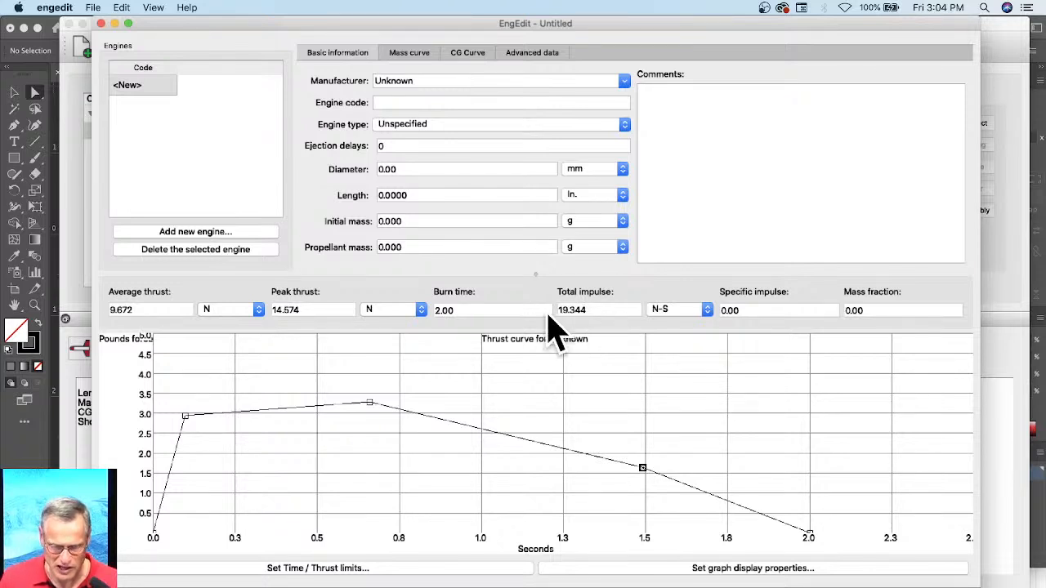
# Step: Set the new engine's manufacturer to TSI and its engine code to D10
pyautogui.click(421, 82)
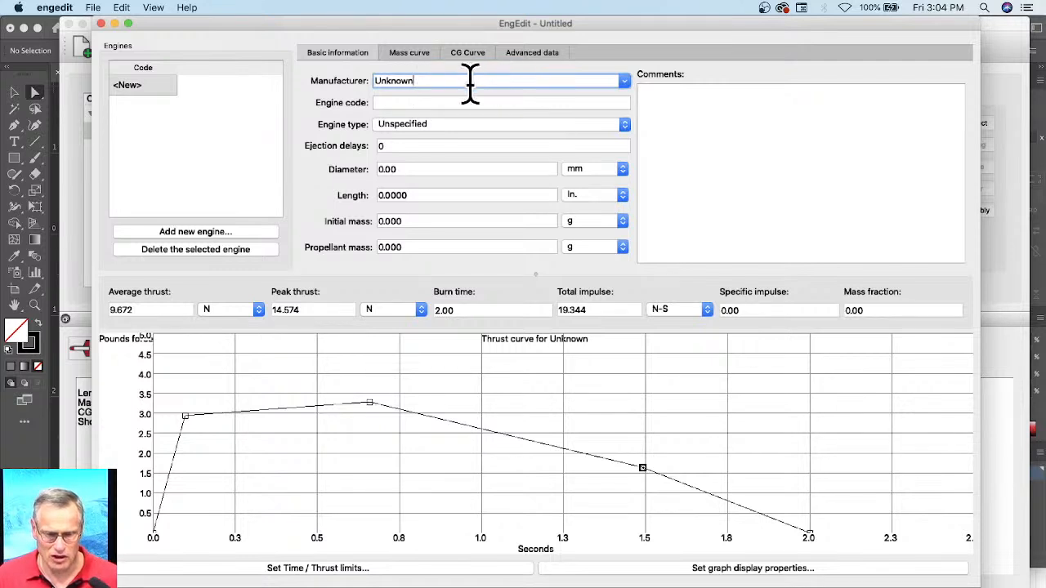
pyautogui.moveTo(470, 83); pyautogui.dragTo(291, 84)
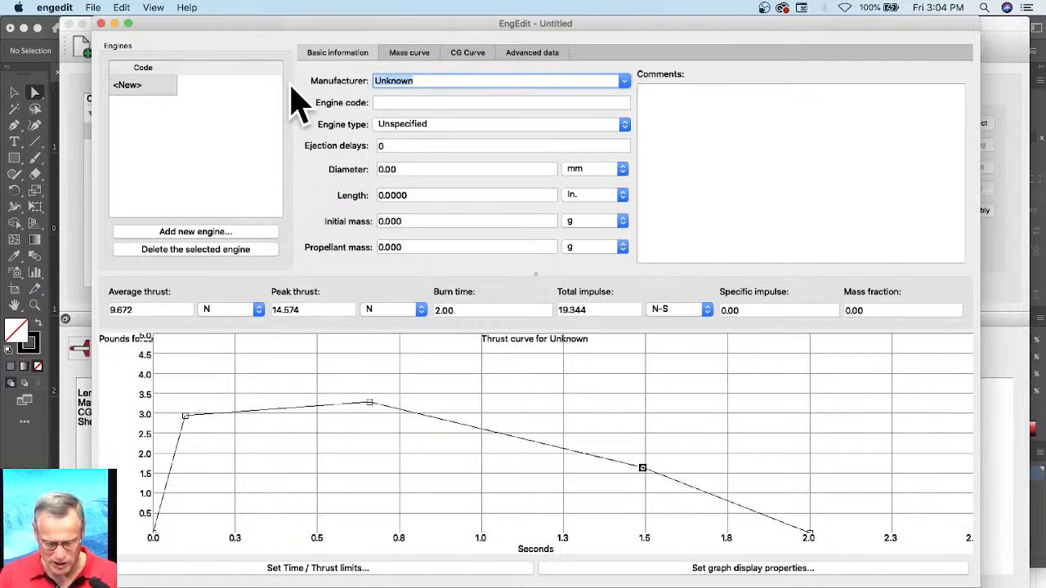
pyautogui.write('TSI')
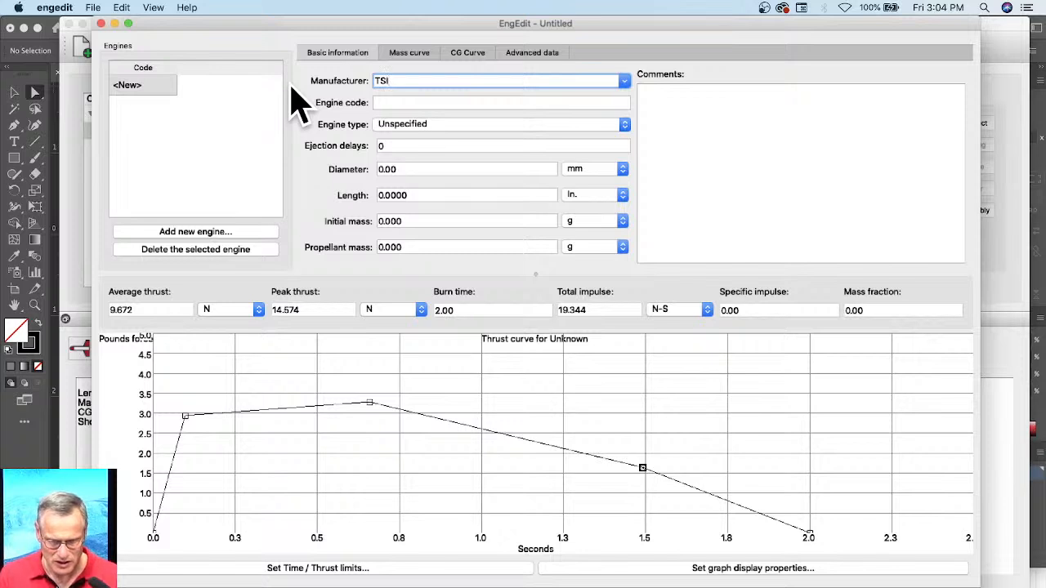
pyautogui.click(415, 99)
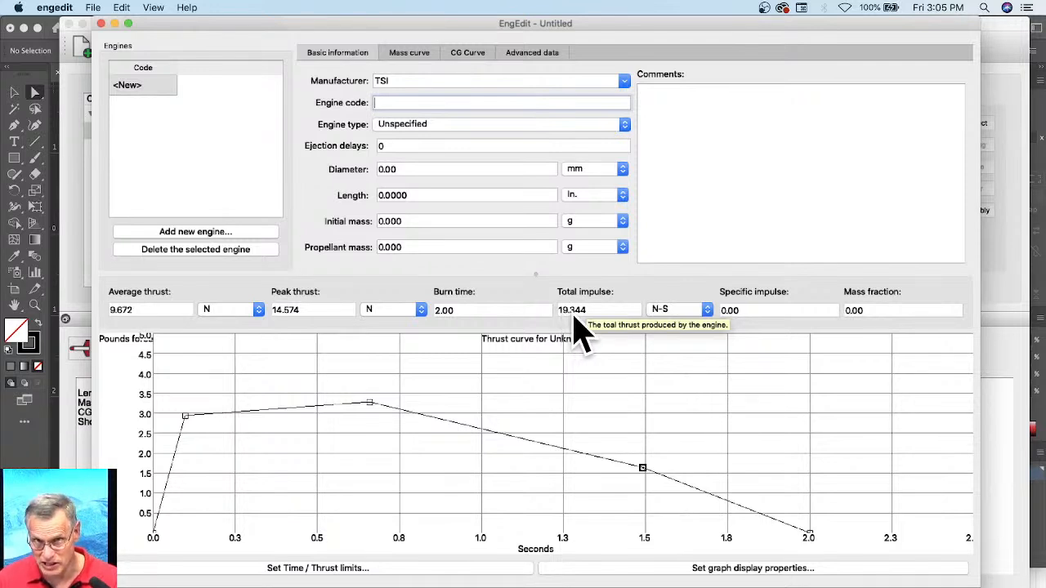
pyautogui.click(385, 103)
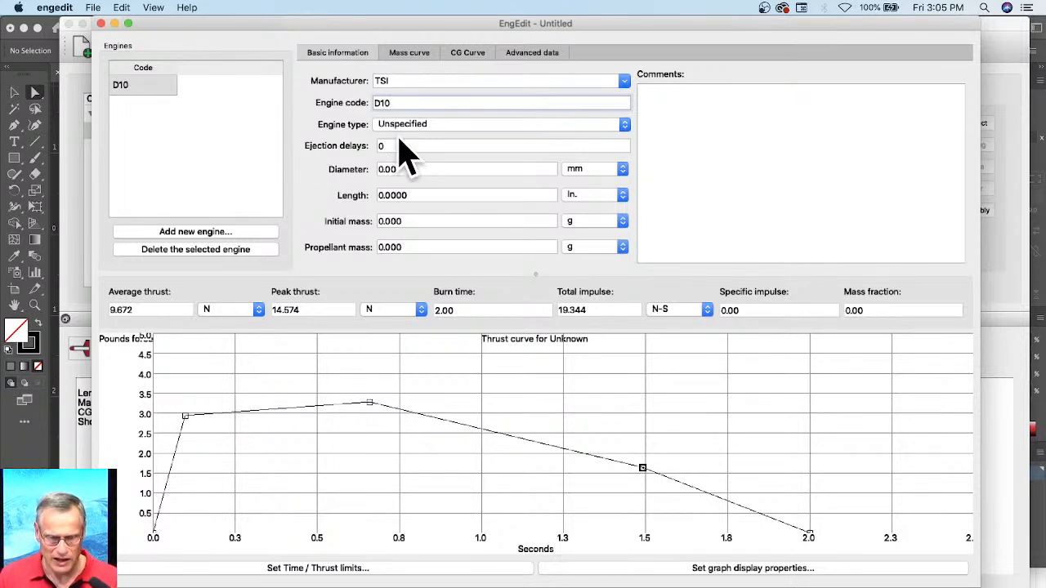
# Step: Set the D10 engine's type to Single use, with ejection delays 0,5,7,9,P and a diameter of 24 mm
pyautogui.click(402, 125)
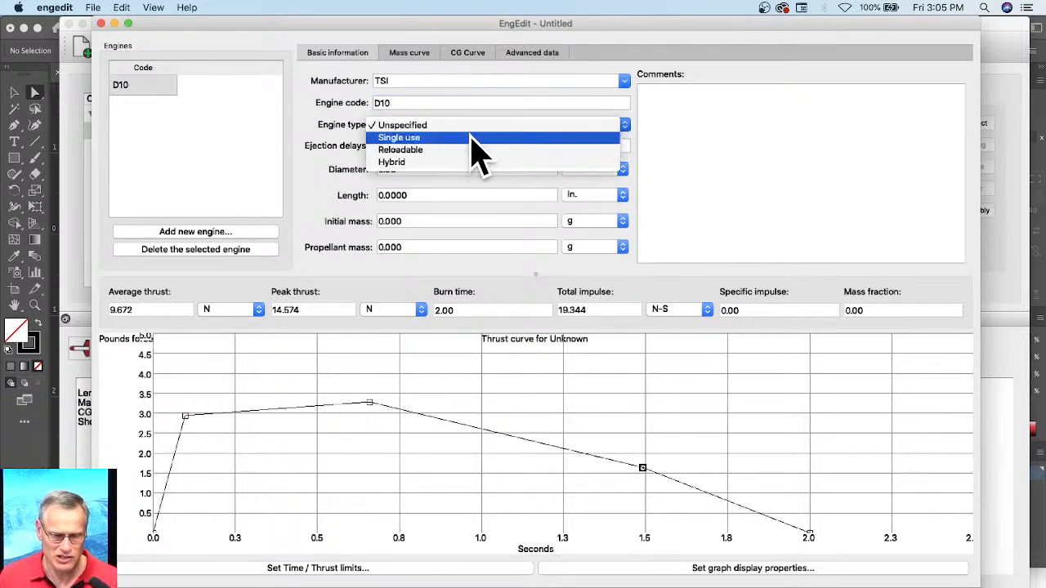
pyautogui.click(483, 138)
pyautogui.click(393, 144)
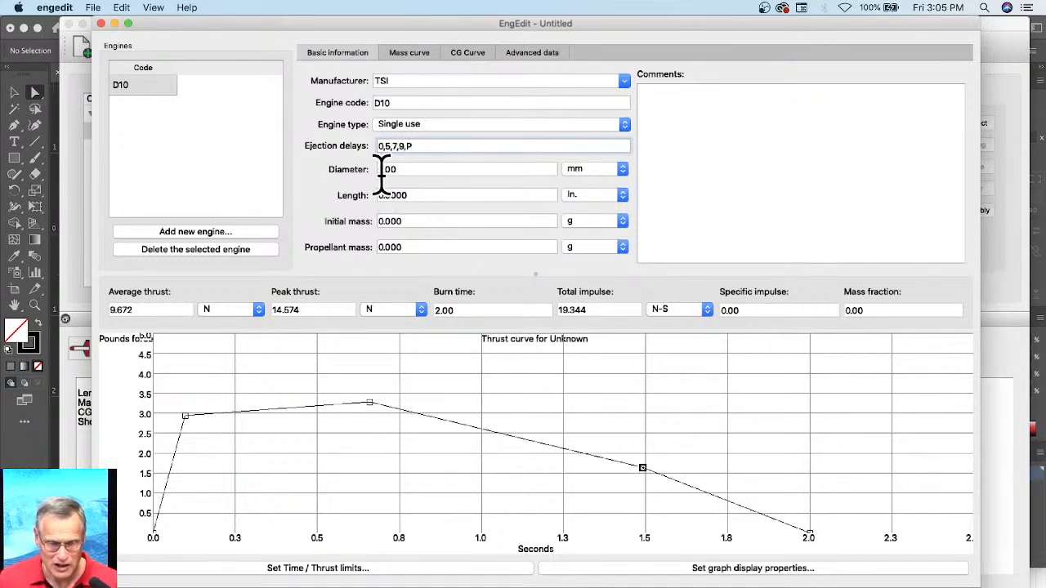
pyautogui.press('Tab')
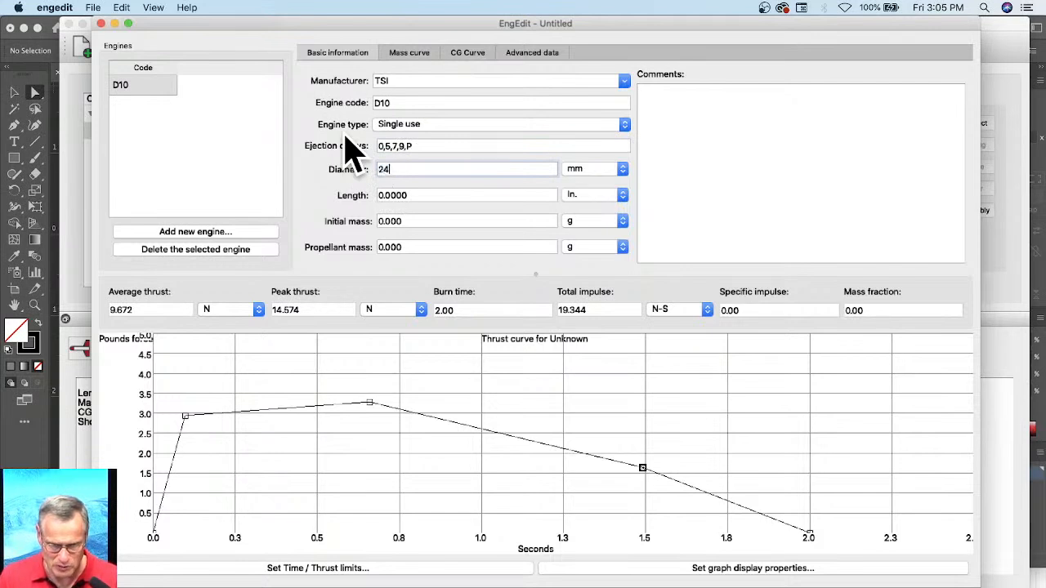
# Step: Set the D10 engine's length to 75 in
pyautogui.press('Tab')
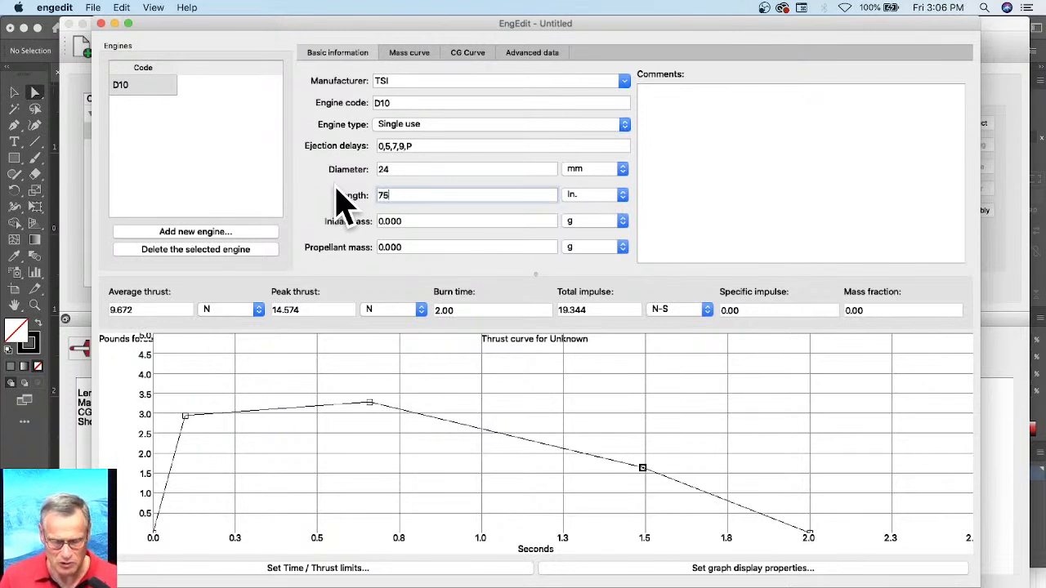
pyautogui.press('Tab')
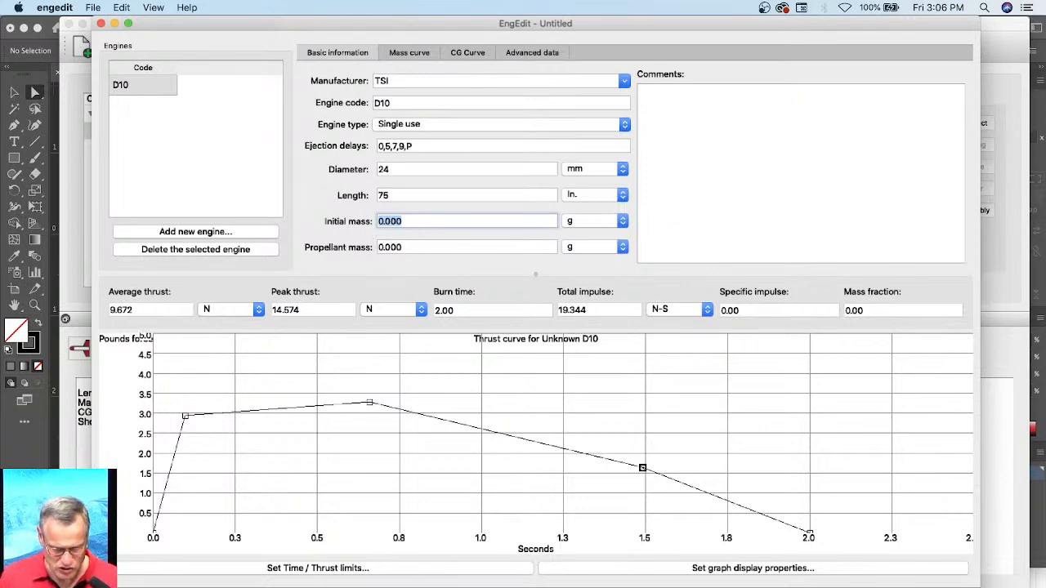
# Step: Switch to Safari and search the Apogee Components site for D12 to look up the Estes D12-3 motor's masses
pyautogui.click(139, 585)
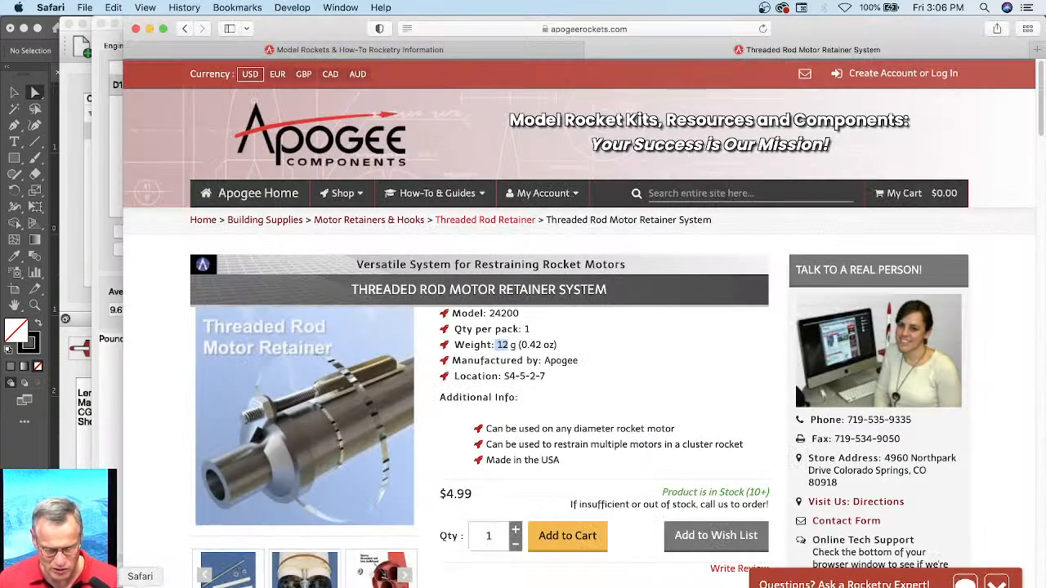
pyautogui.click(719, 194)
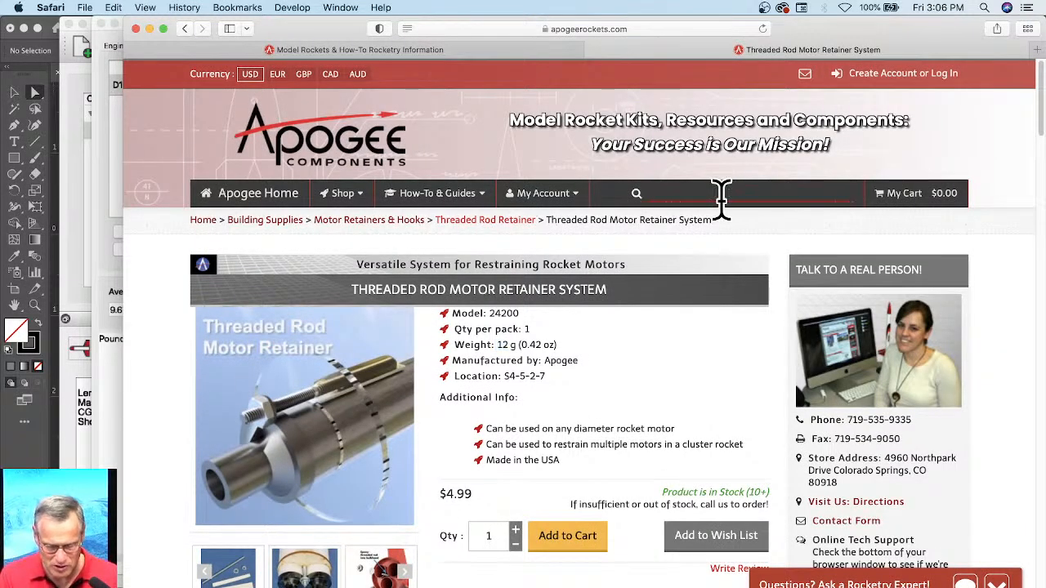
pyautogui.write('D12')
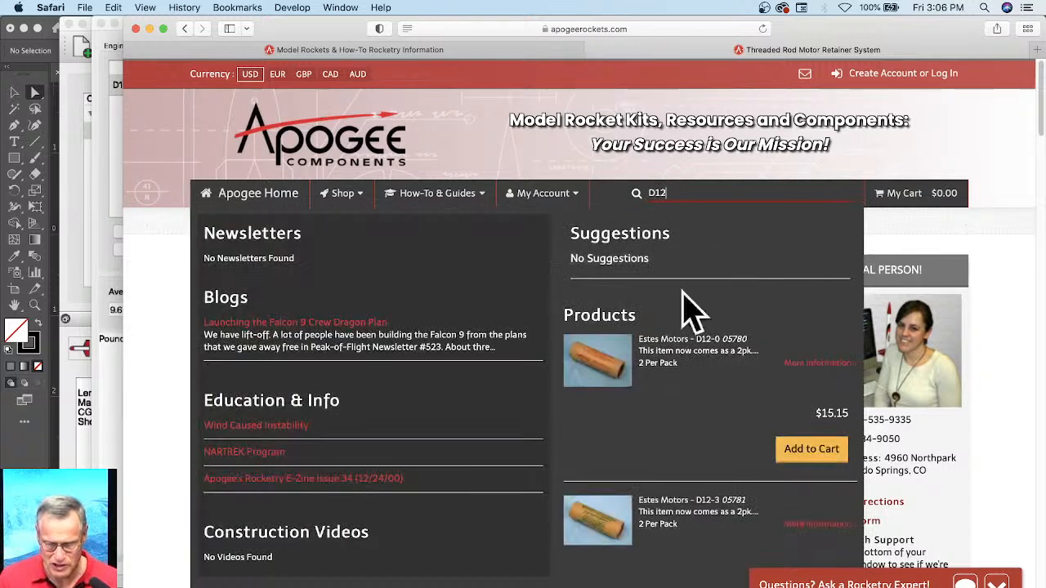
pyautogui.click(605, 515)
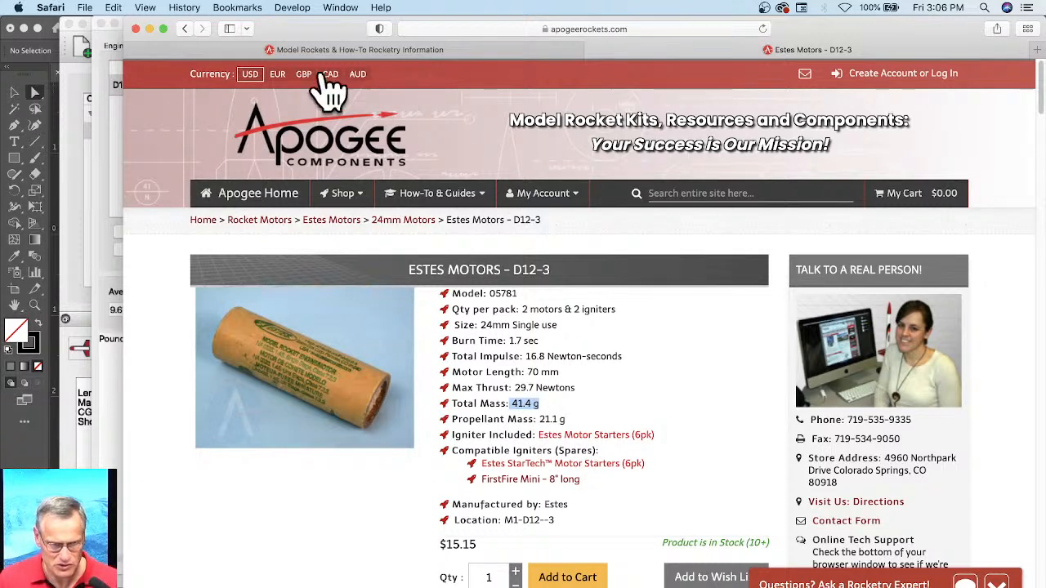
# Step: Switch back to EngEdit, set the engine's initial mass to 41 g and propellant mass to 21 g, and add a short comment praising the motor
pyautogui.click(96, 258)
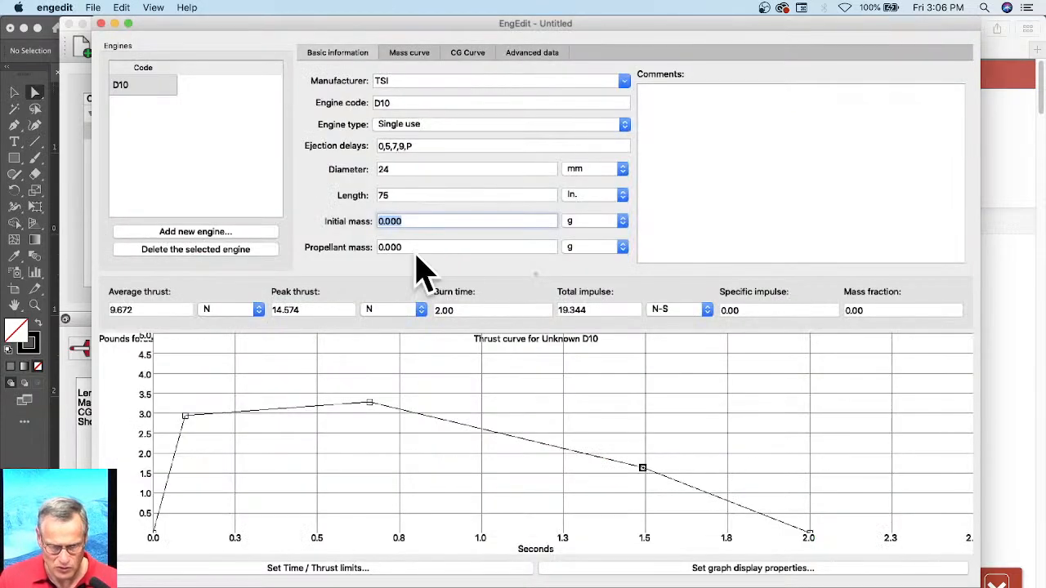
pyautogui.write('41')
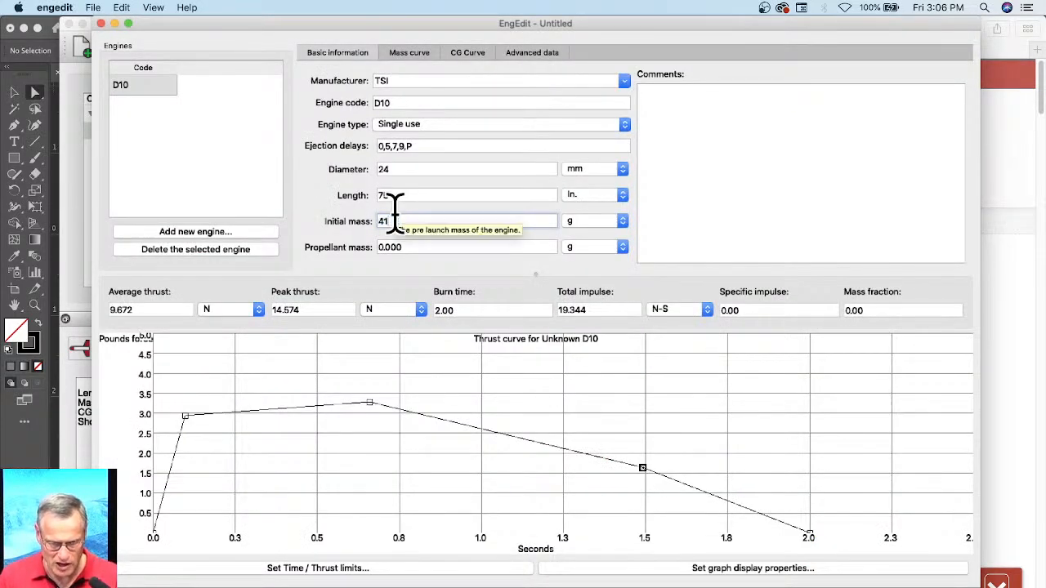
pyautogui.press('Tab')
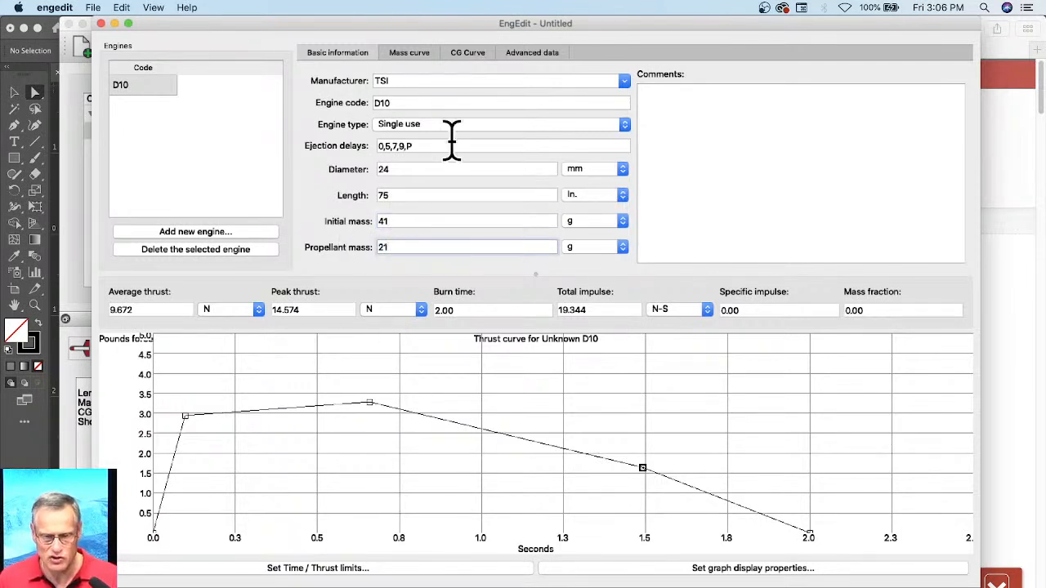
pyautogui.click(699, 136)
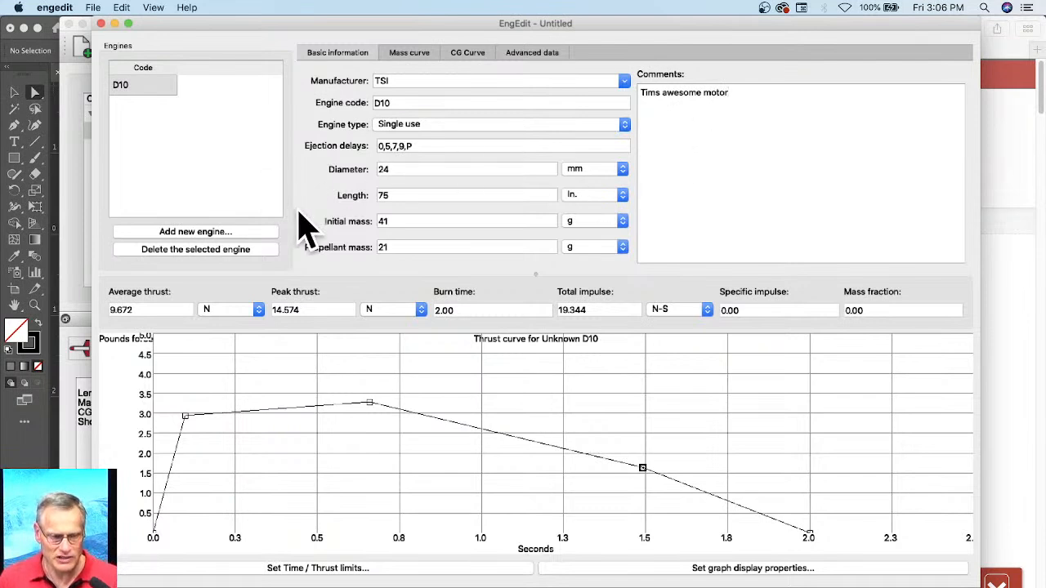
# Step: Save the engine file to the Desktop as D21 in RASP (*.eng) format, accepting the format's limitations
pyautogui.click(92, 7)
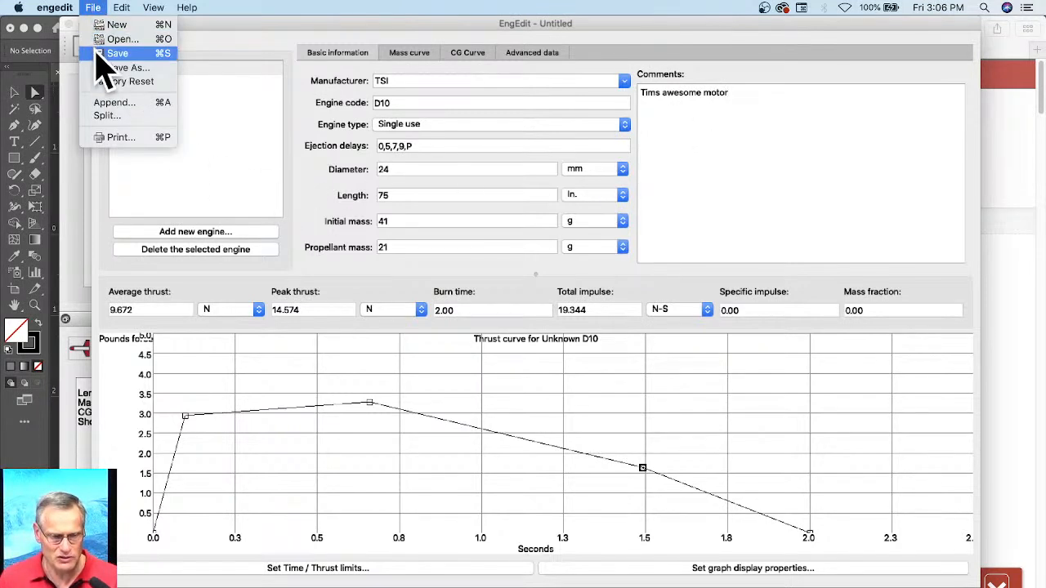
pyautogui.click(98, 56)
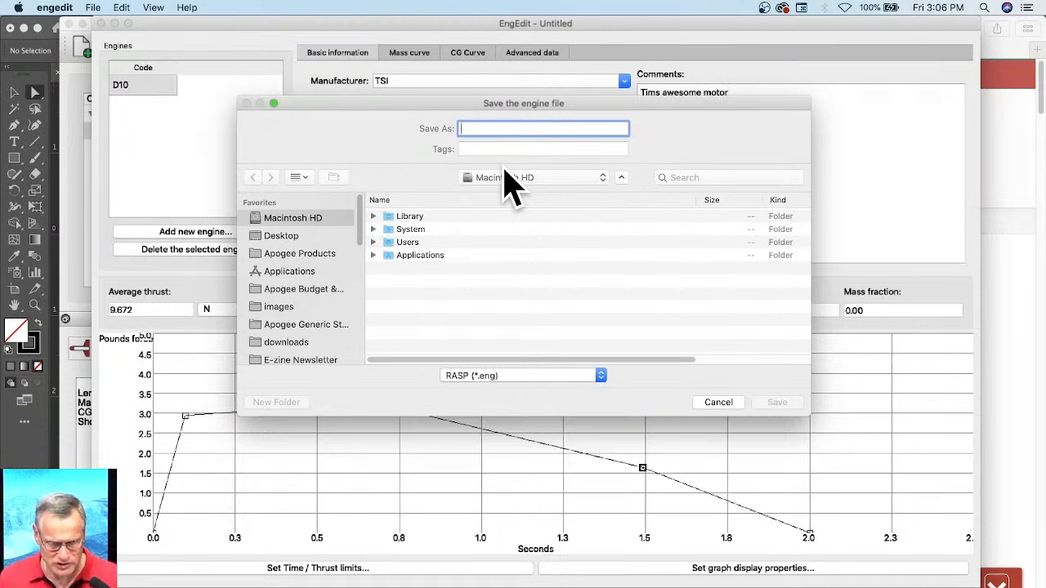
pyautogui.click(319, 236)
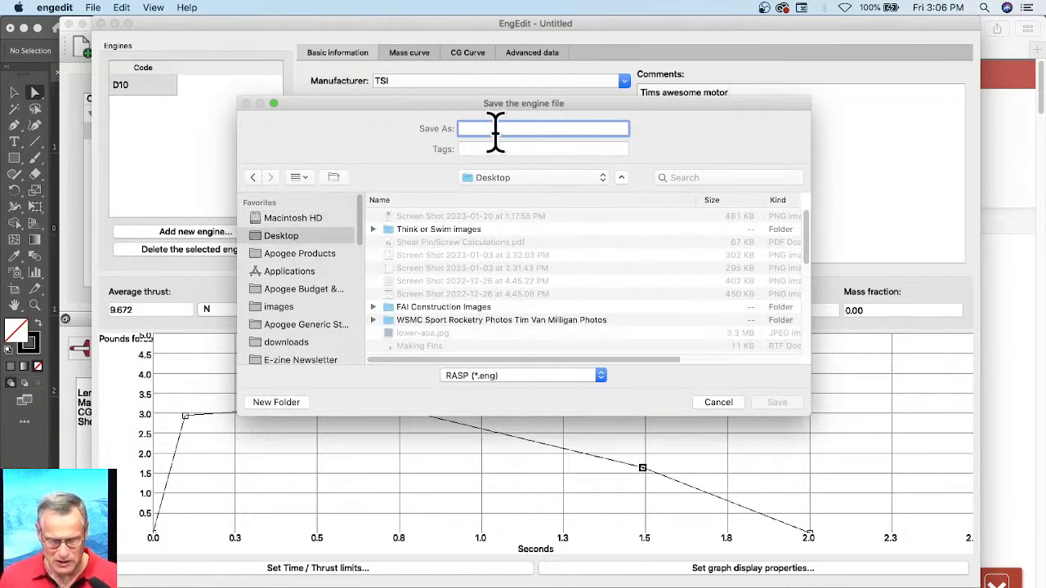
pyautogui.write('D21')
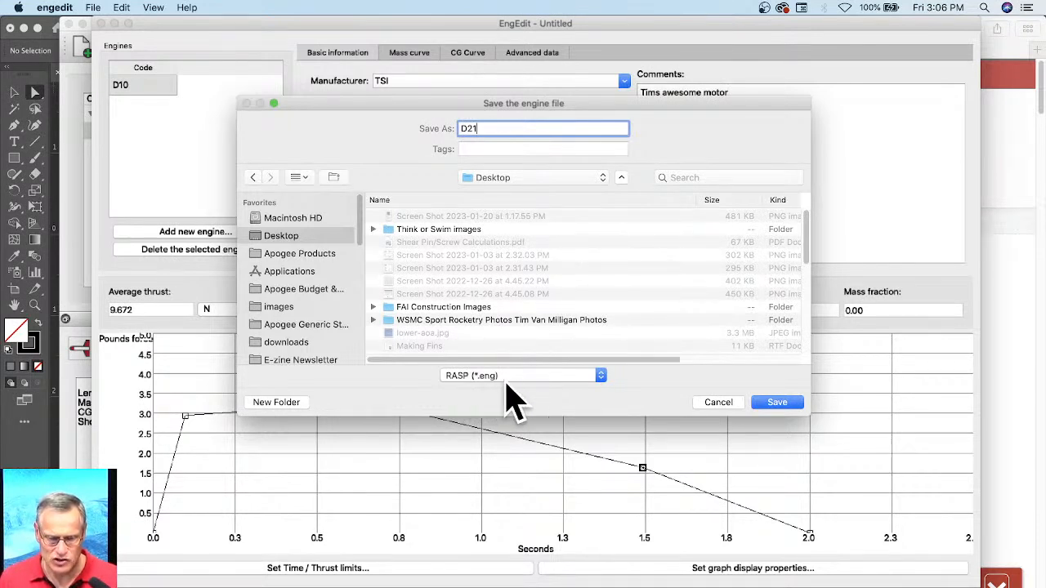
pyautogui.click(504, 380)
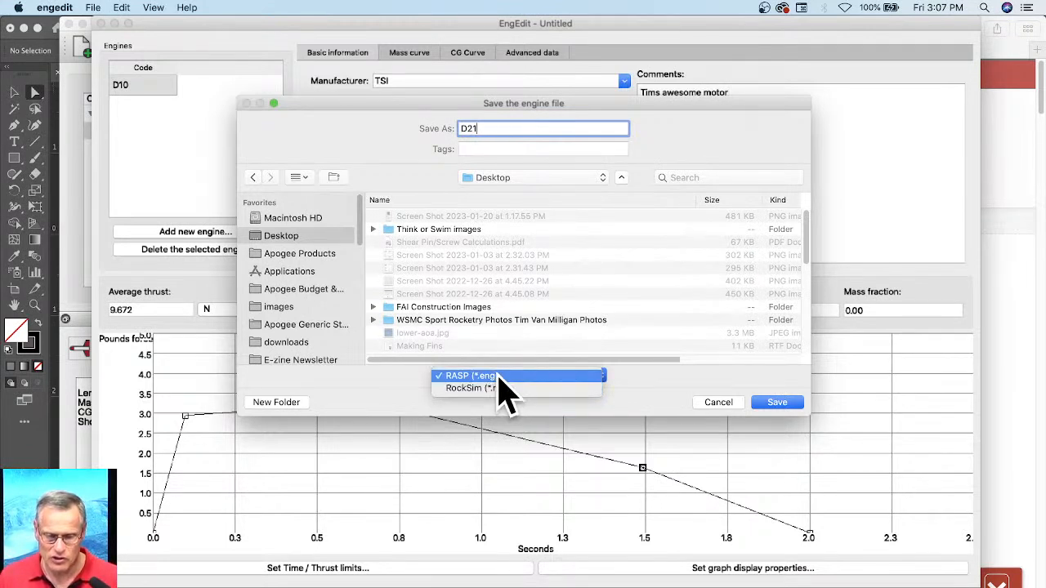
pyautogui.click(490, 376)
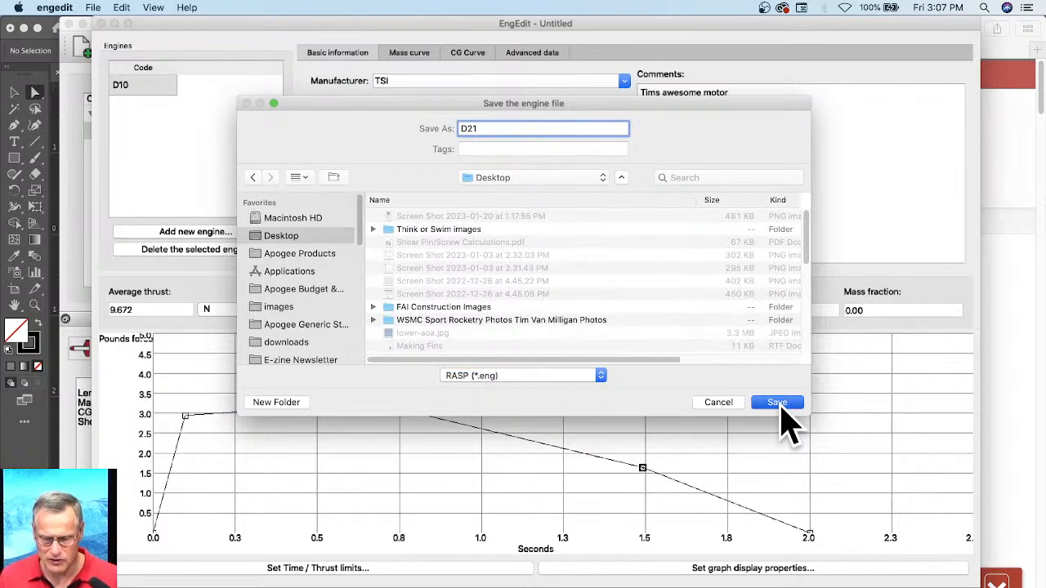
pyautogui.click(777, 403)
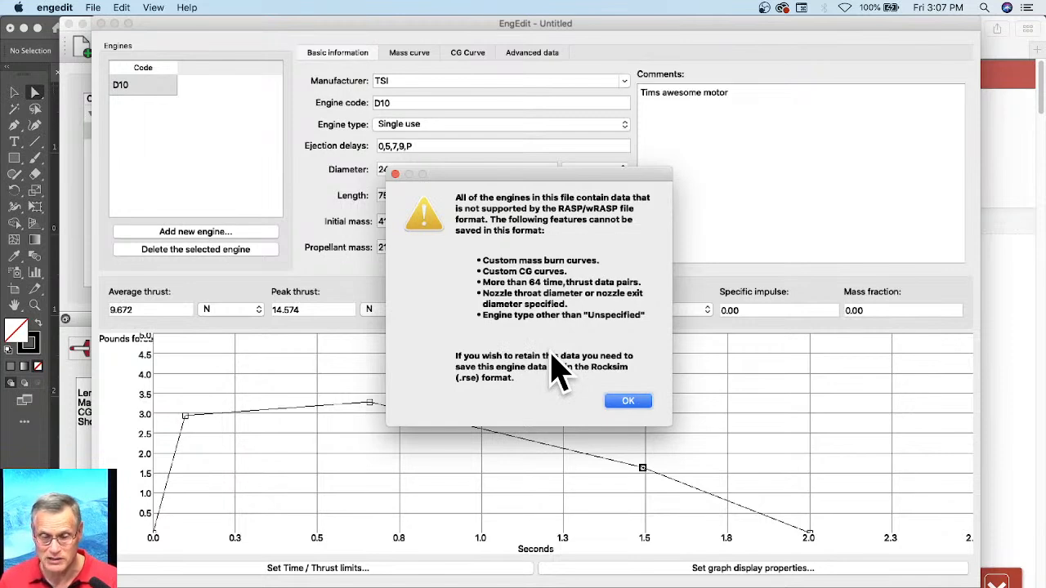
pyautogui.click(627, 401)
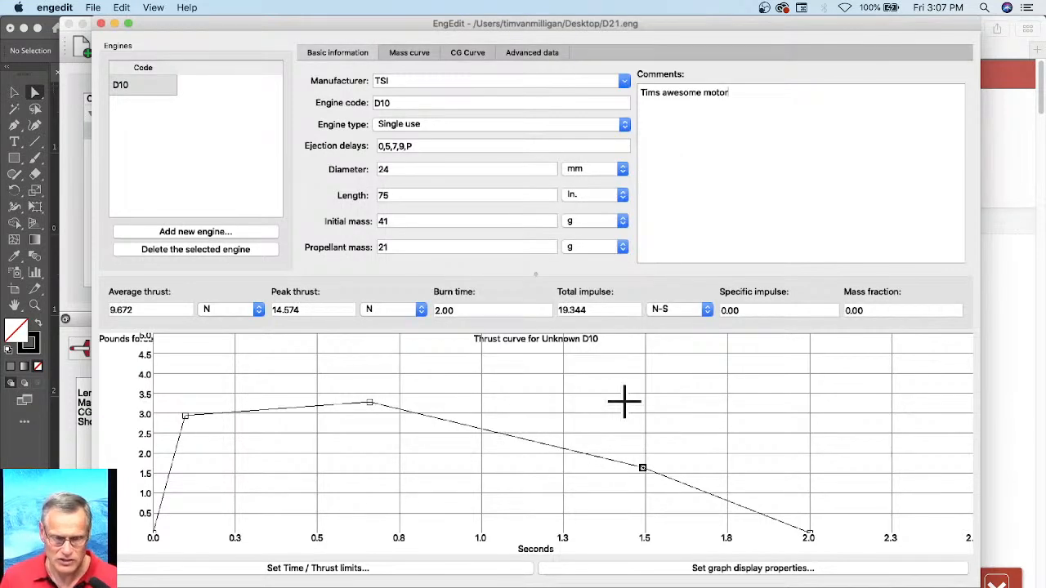
# Step: Switch to RockSim and open the QuickDraw.rkt design, discarding the changes to the untitled rocket
pyautogui.moveTo(164, 20); pyautogui.dragTo(290, 39)
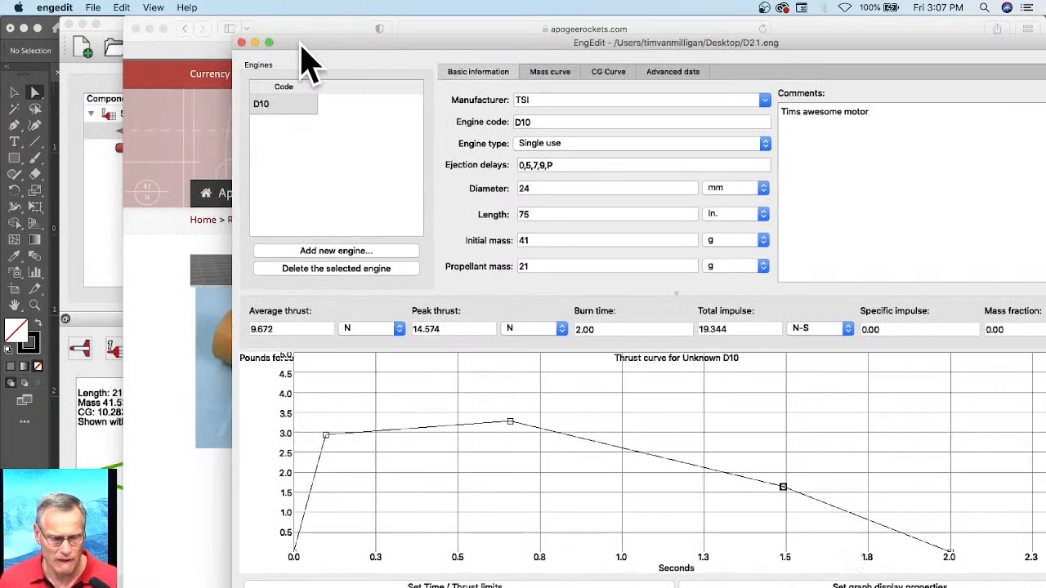
pyautogui.click(69, 163)
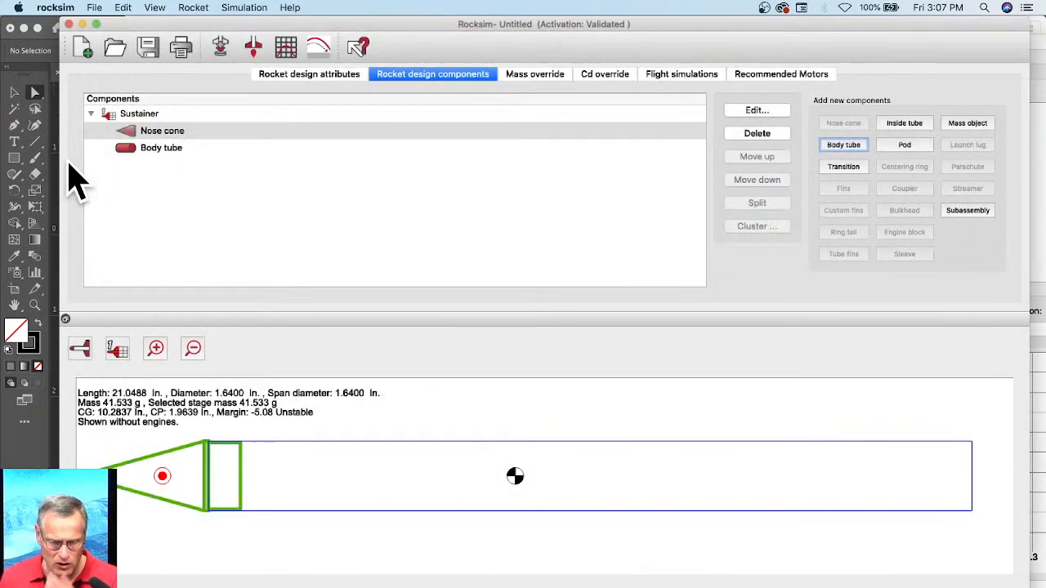
pyautogui.click(115, 52)
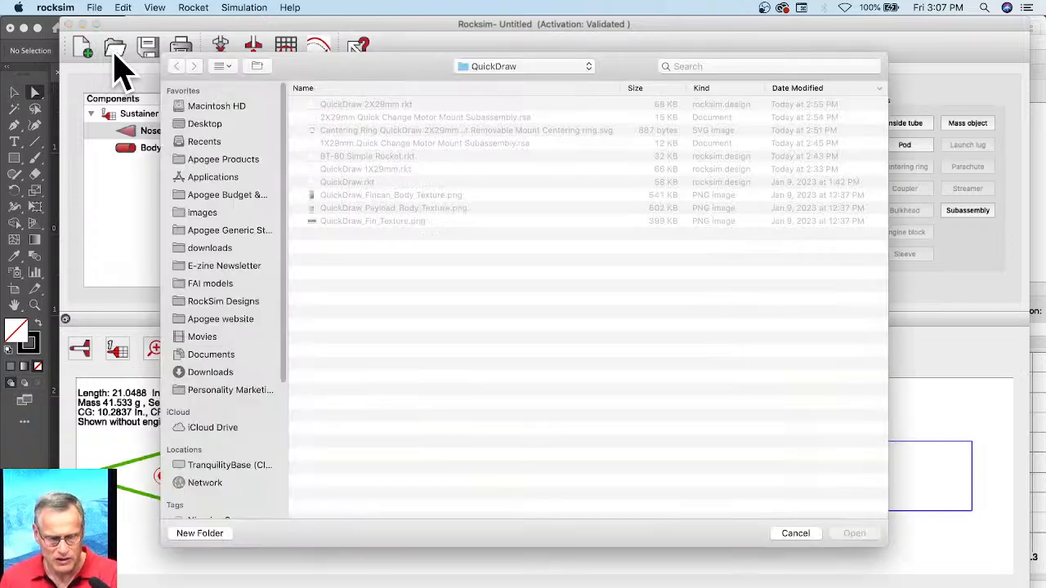
pyautogui.click(347, 182)
pyautogui.click(854, 534)
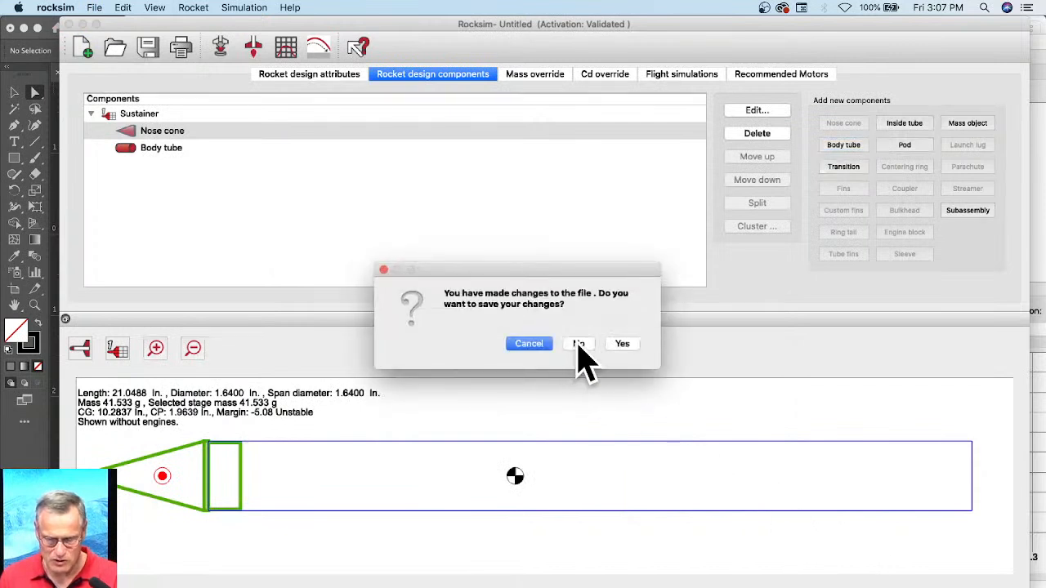
pyautogui.click(579, 344)
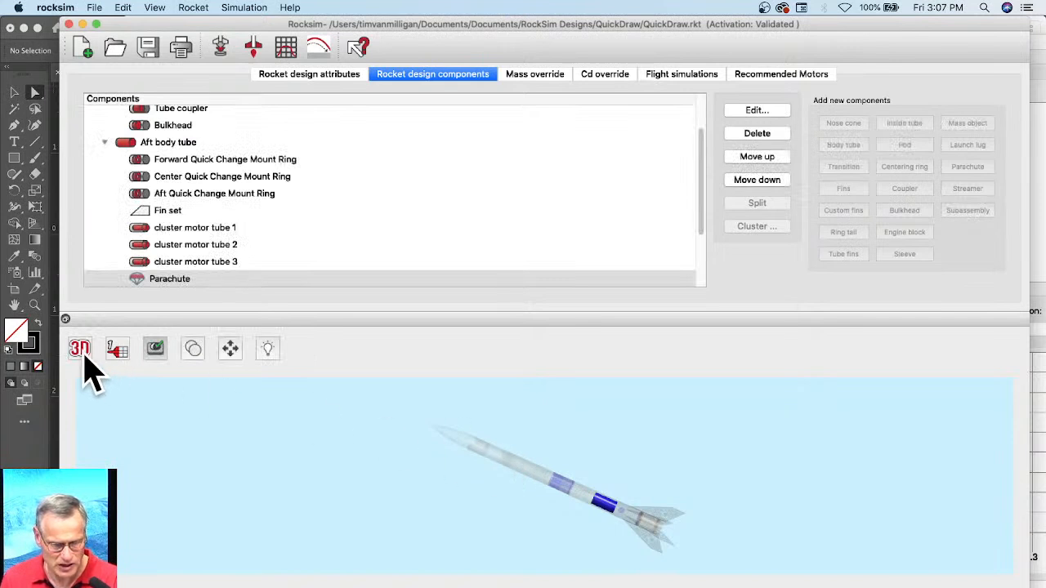
# Step: Show the QuickDraw rocket in 2D side view and check the engine selection in its simulation properties
pyautogui.click(85, 357)
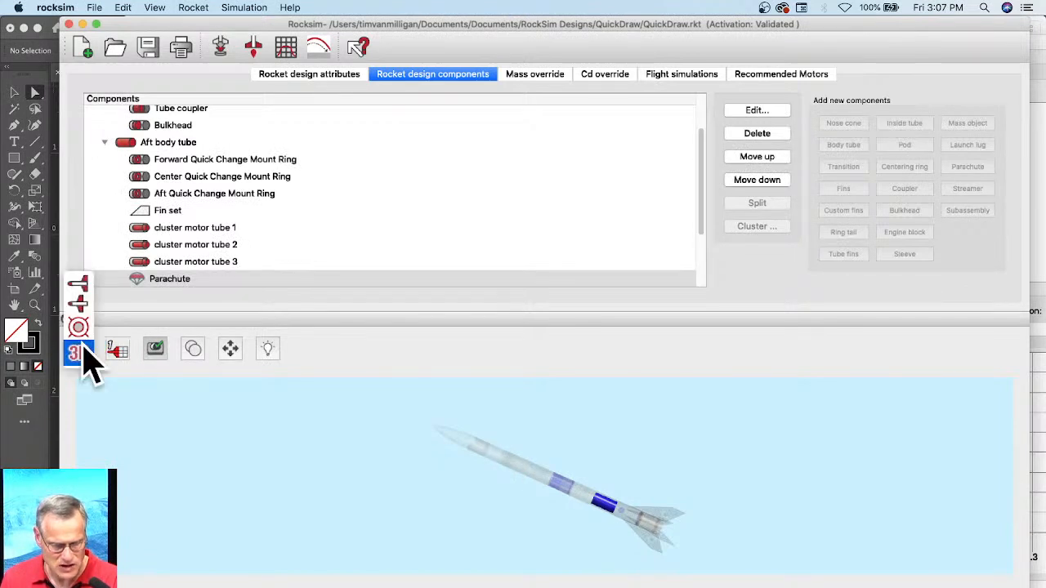
pyautogui.click(88, 292)
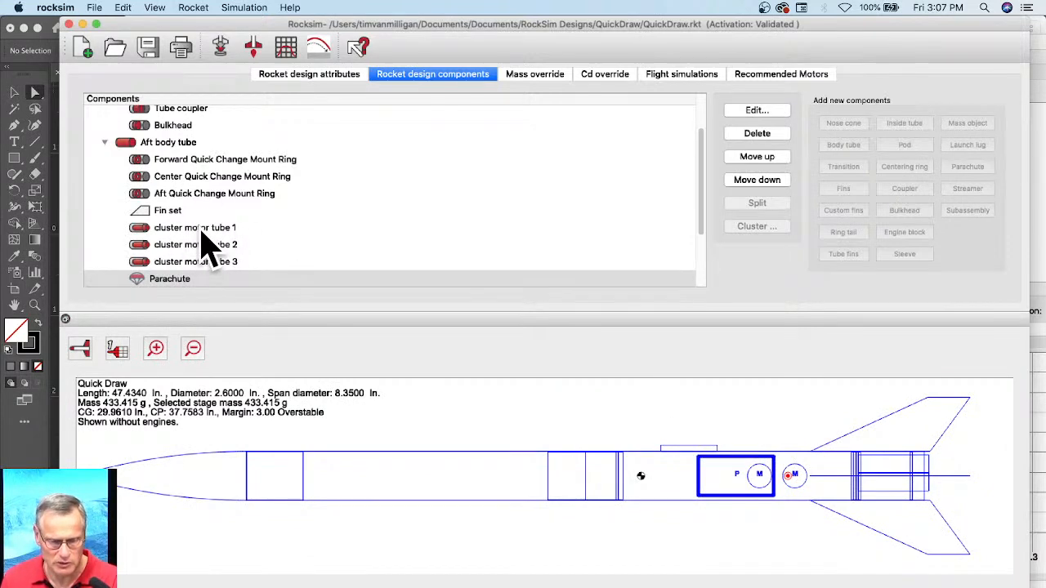
pyautogui.click(222, 49)
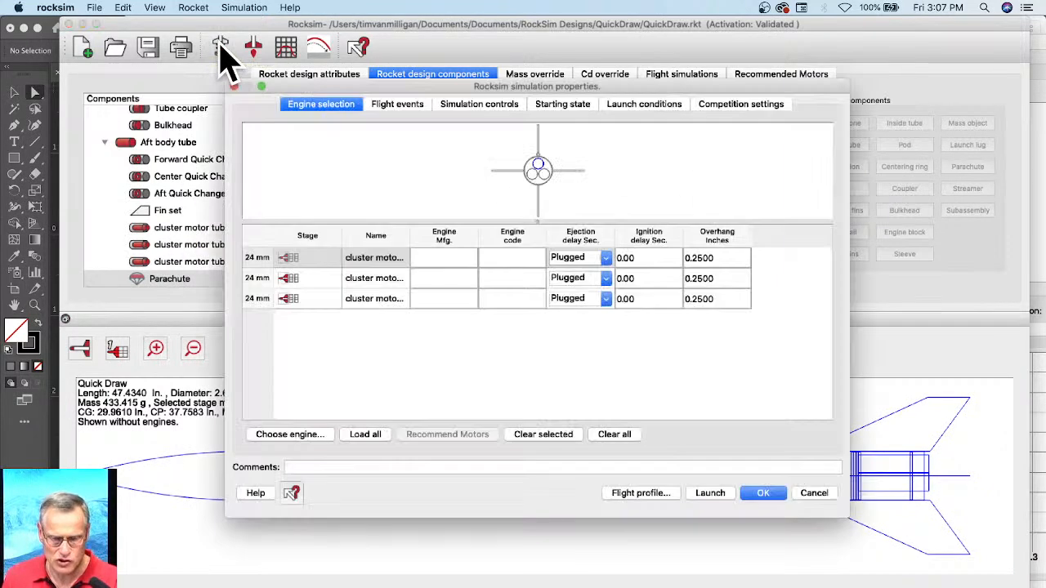
pyautogui.click(814, 494)
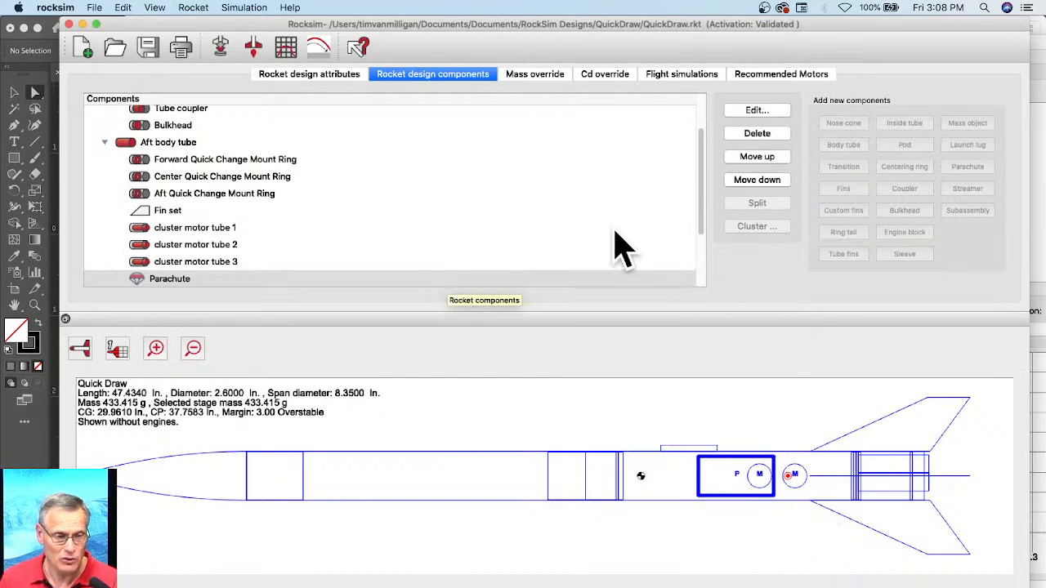
# Step: Import the D21.eng engine file from the Desktop into RockSim's engine data
pyautogui.click(95, 9)
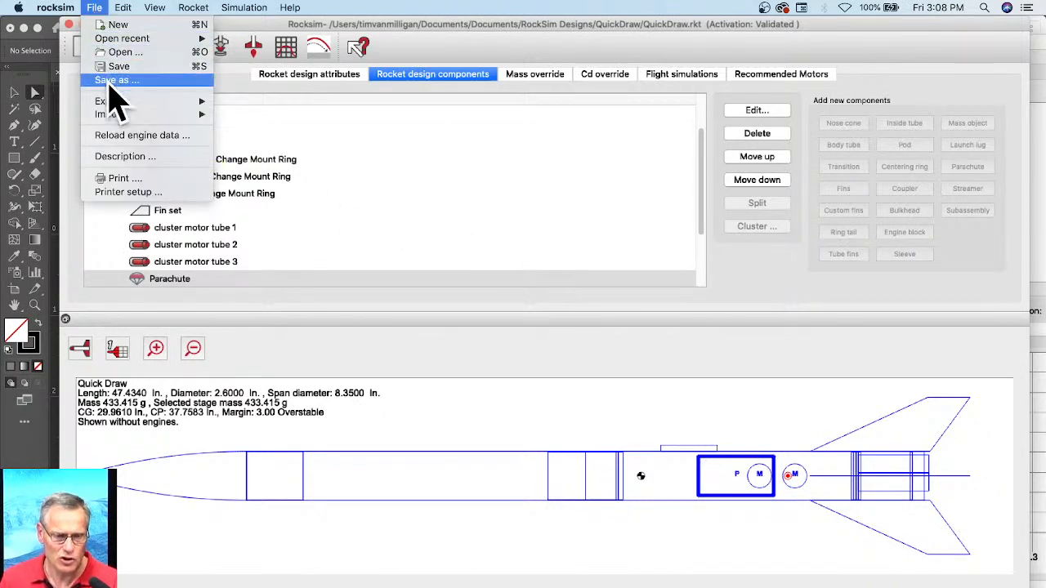
pyautogui.moveTo(110, 118)
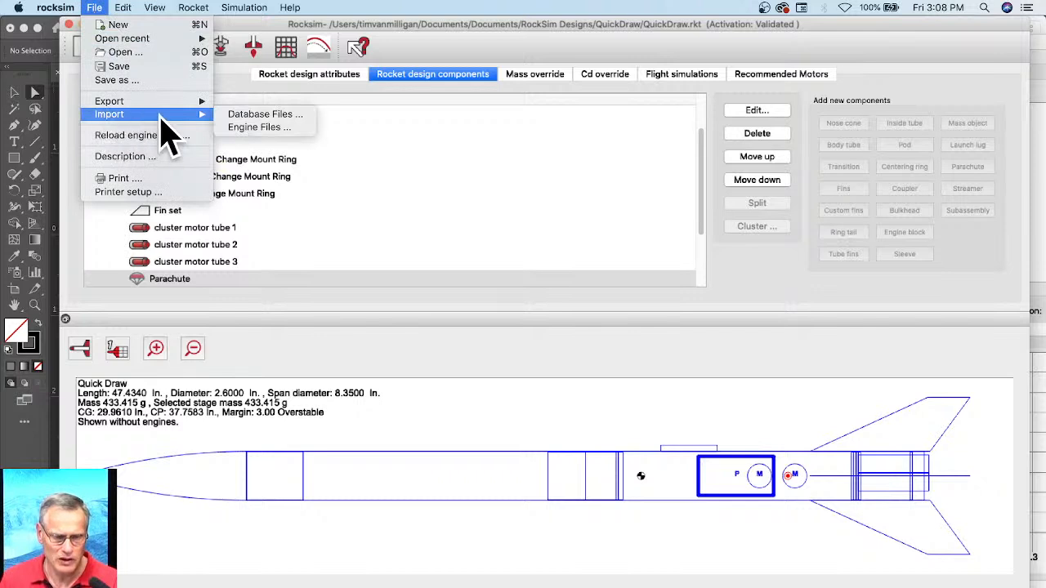
pyautogui.click(256, 129)
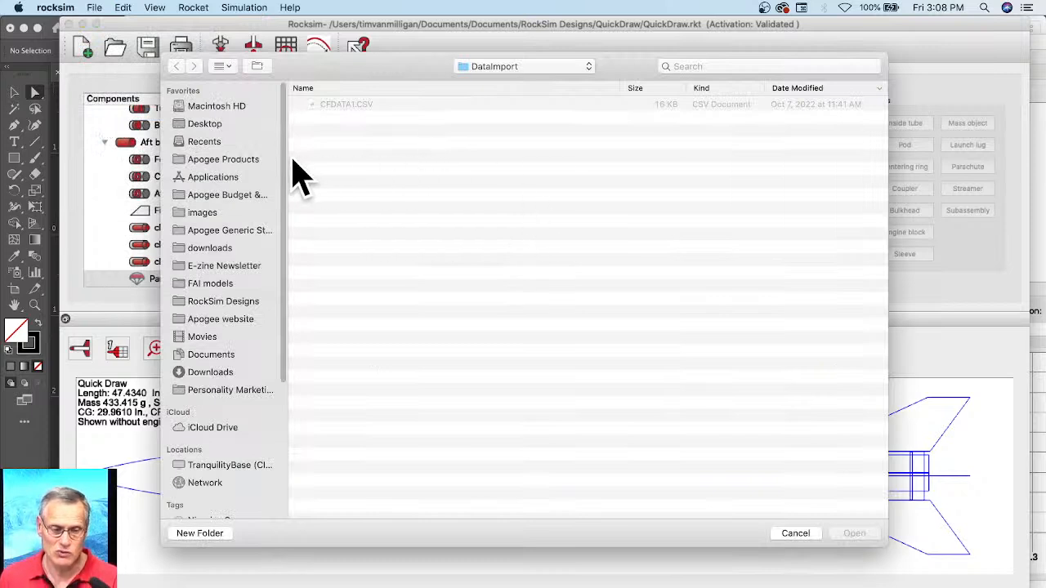
pyautogui.click(200, 124)
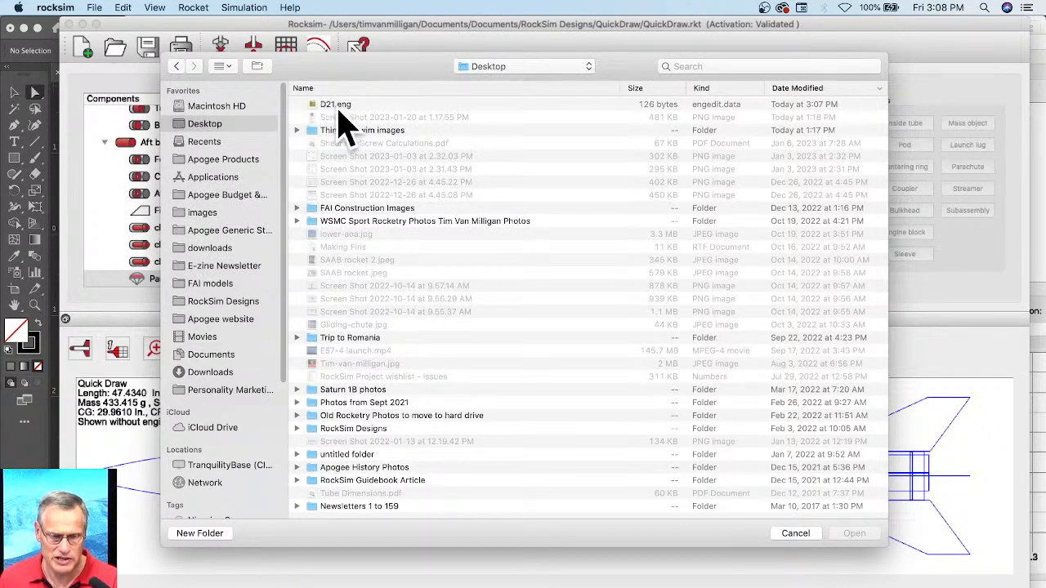
pyautogui.click(334, 106)
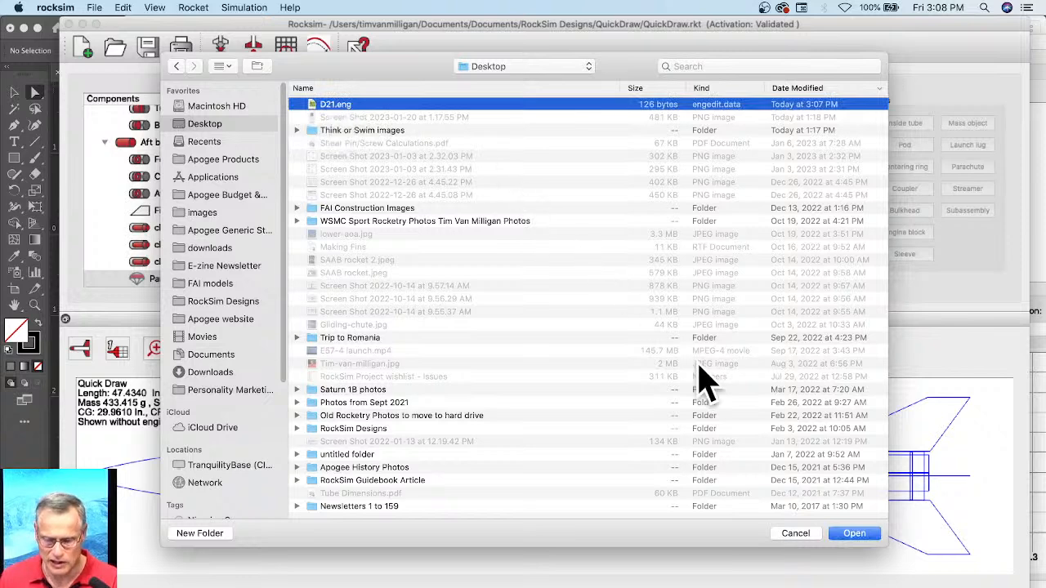
pyautogui.click(854, 533)
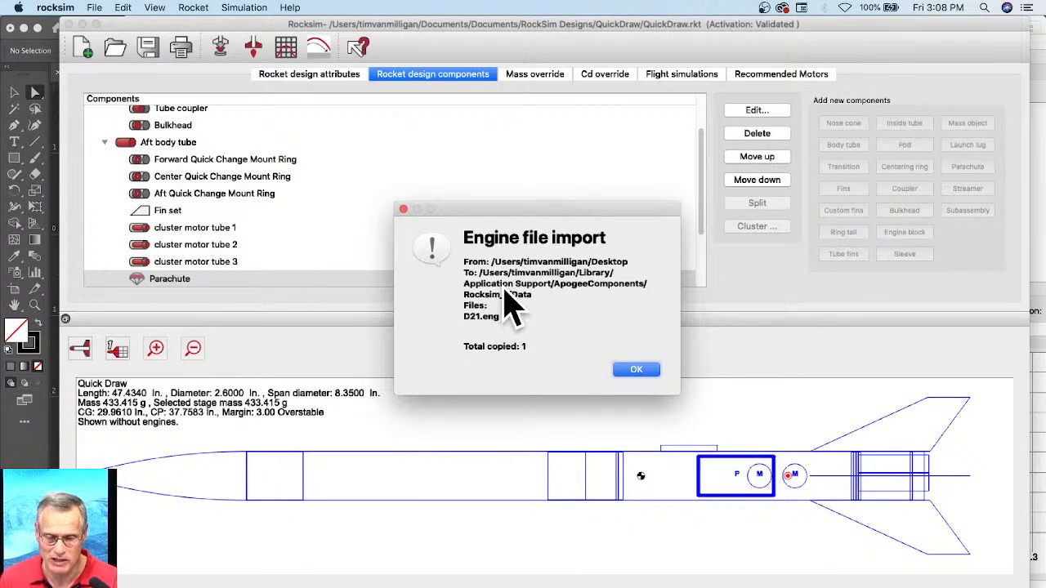
pyautogui.click(636, 372)
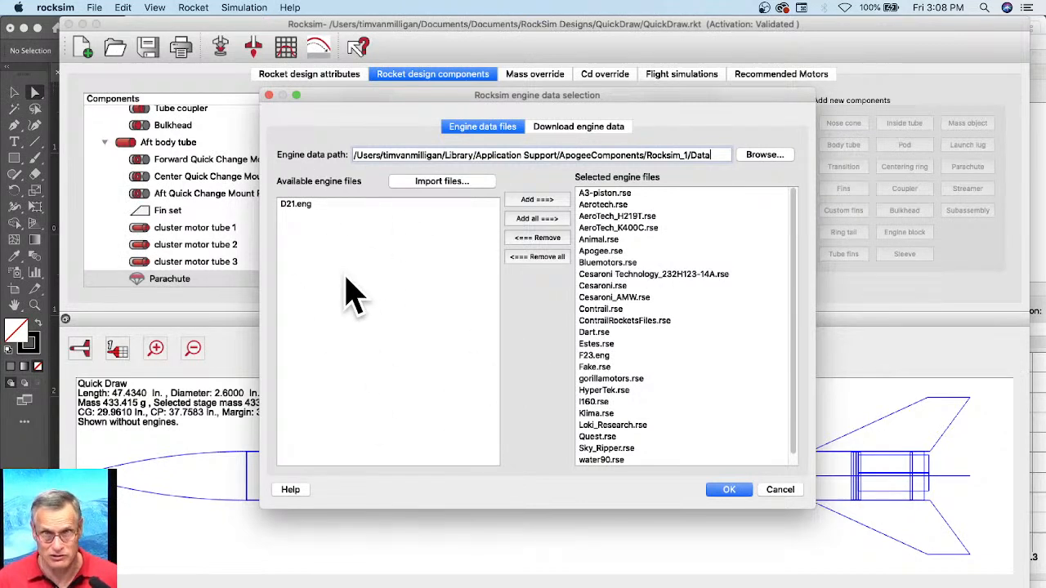
# Step: Add D21.eng to the selected engine files and load the updated engine data
pyautogui.click(315, 205)
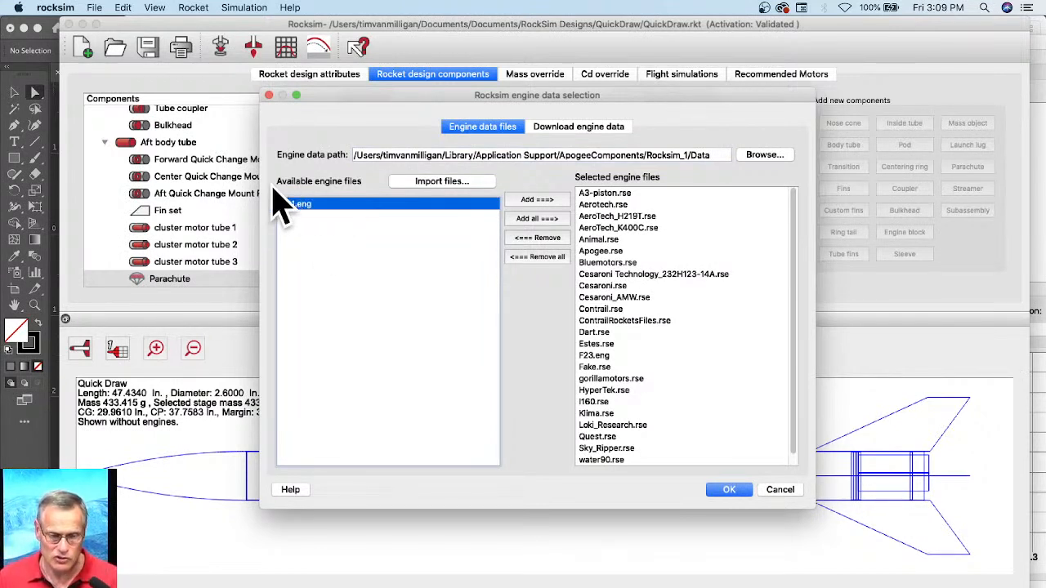
pyautogui.click(538, 200)
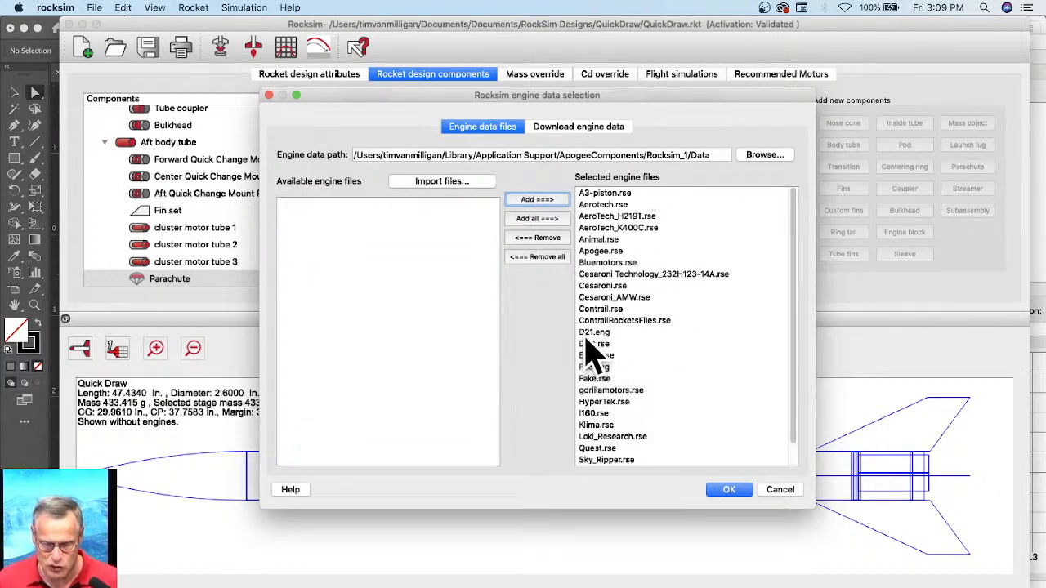
pyautogui.click(724, 494)
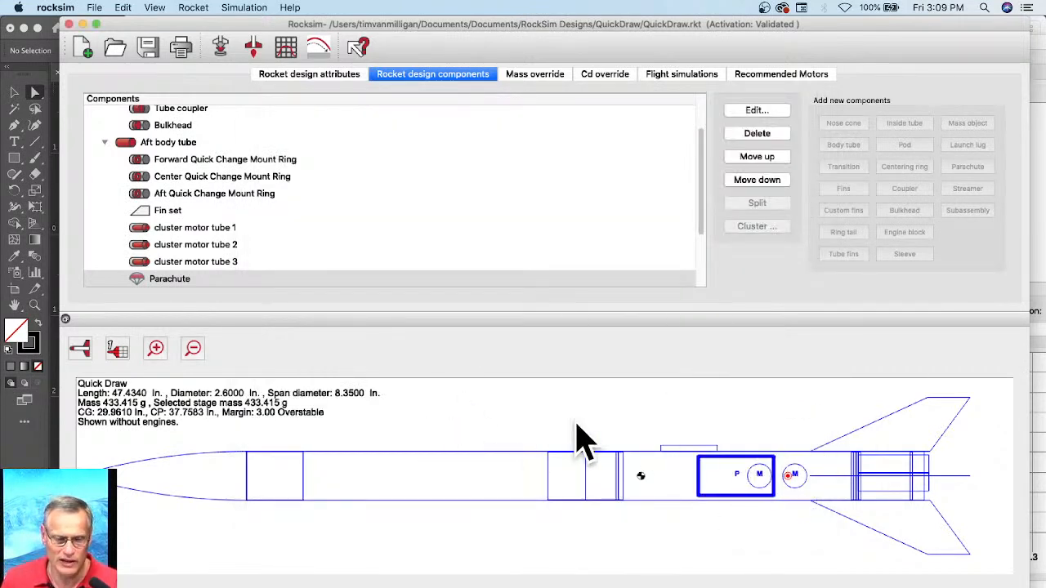
# Step: Load the TSI D10 engine into the first cluster motor tube in the simulation properties and accept the selection
pyautogui.click(221, 48)
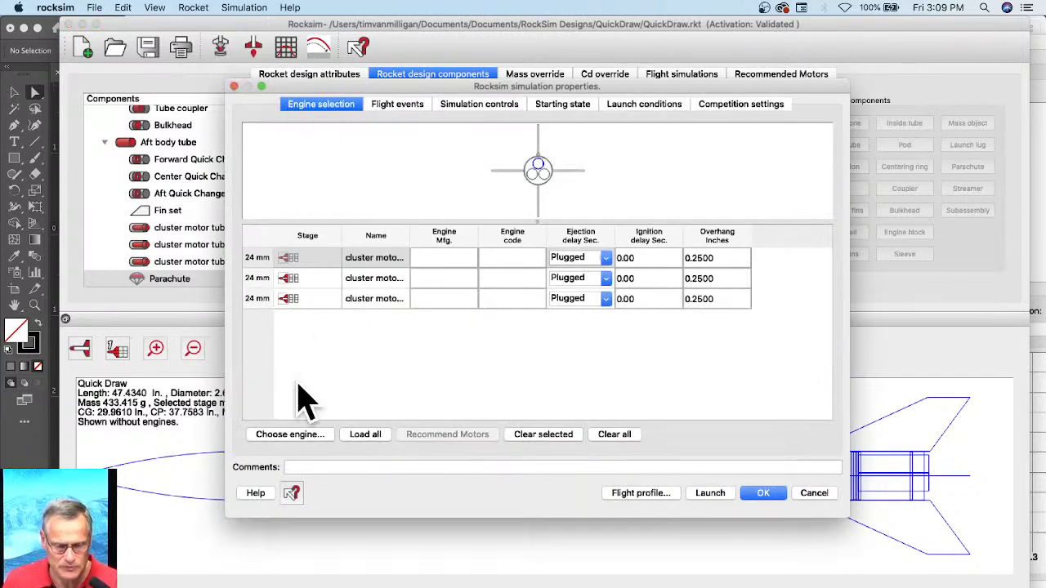
pyautogui.click(291, 435)
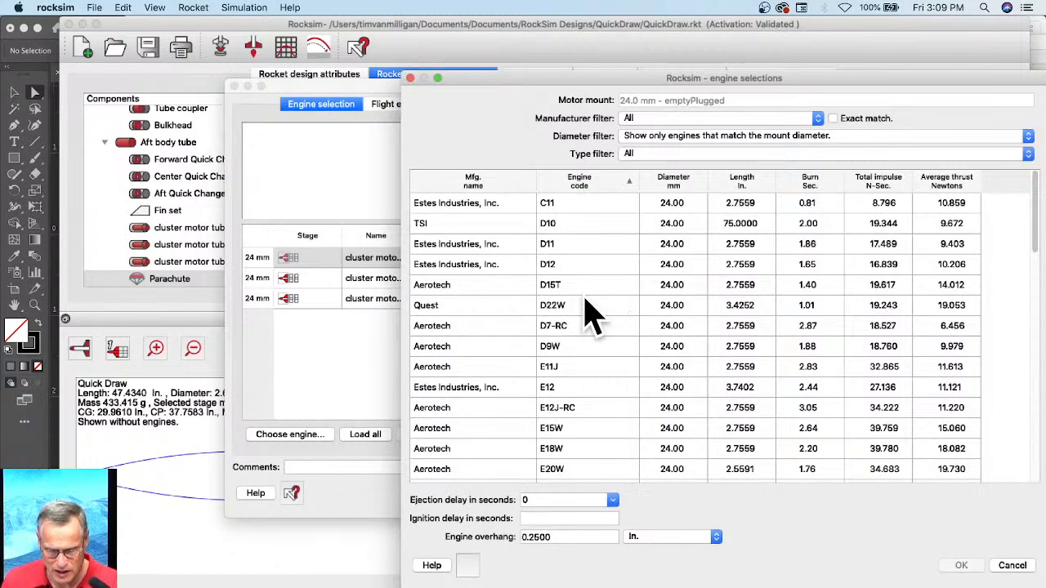
pyautogui.click(426, 225)
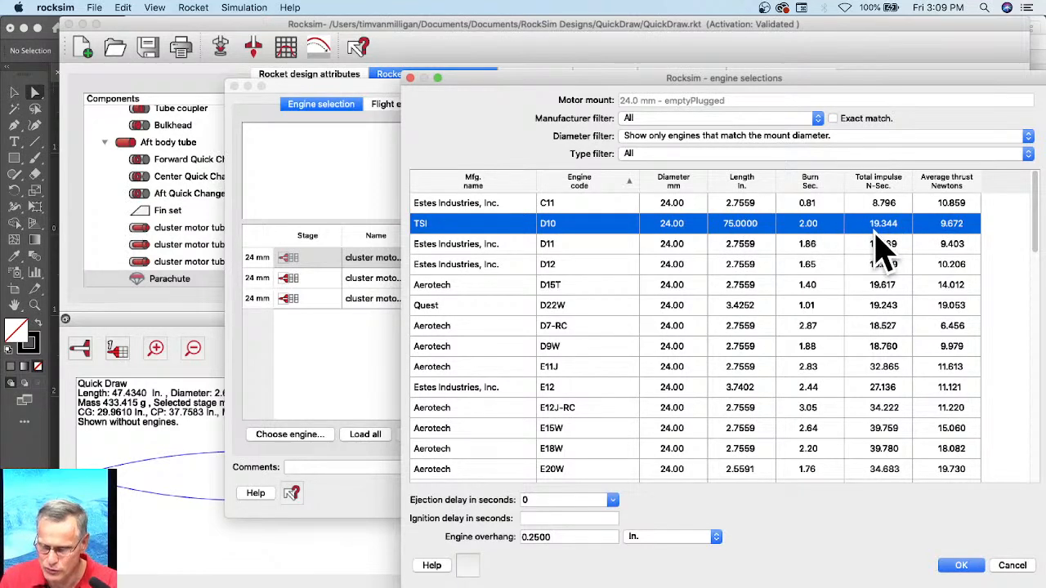
pyautogui.click(954, 565)
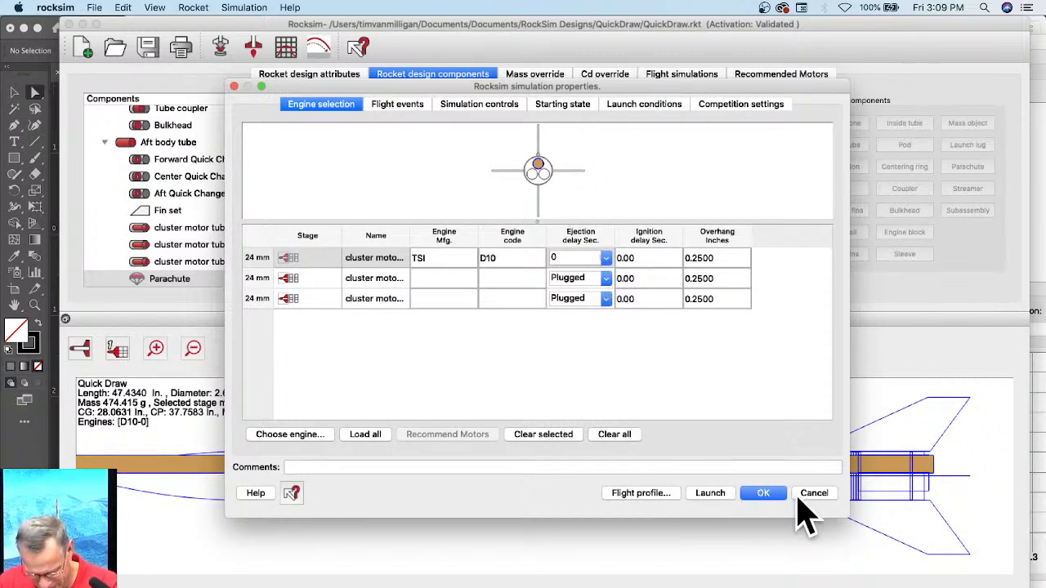
pyautogui.click(762, 494)
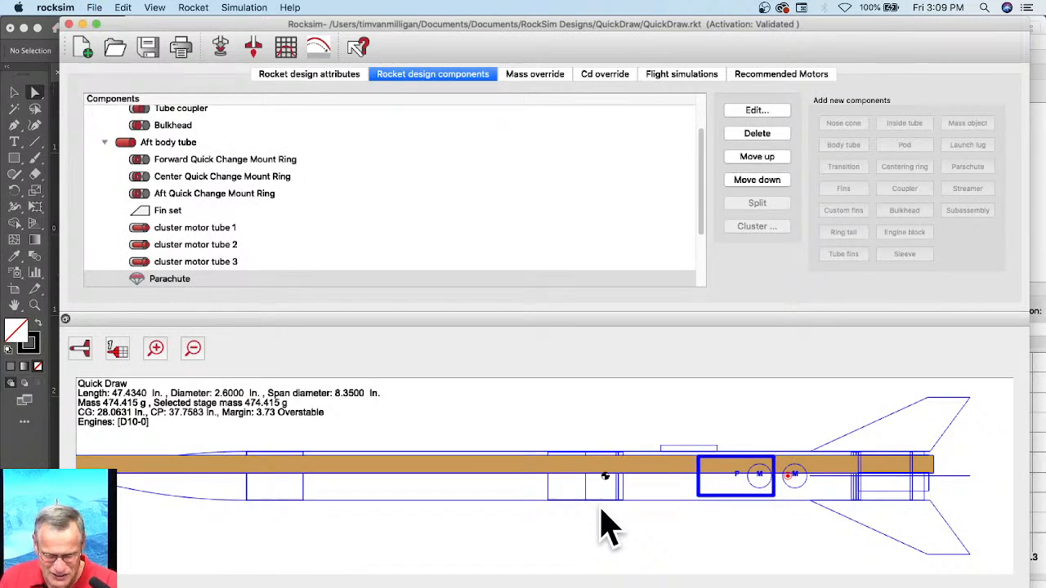
# Step: Switch to EngEdit to check the D10 engine's length and its unit, and return to RockSim
pyautogui.scroll(3, 599, 507)
pyautogui.scroll(-3, 599, 507)
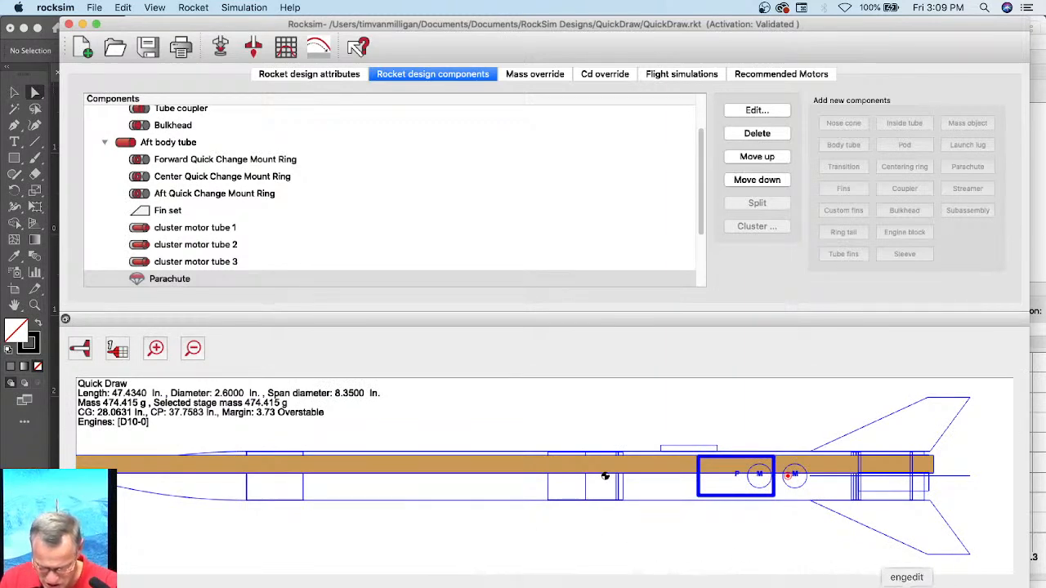
pyautogui.click(903, 585)
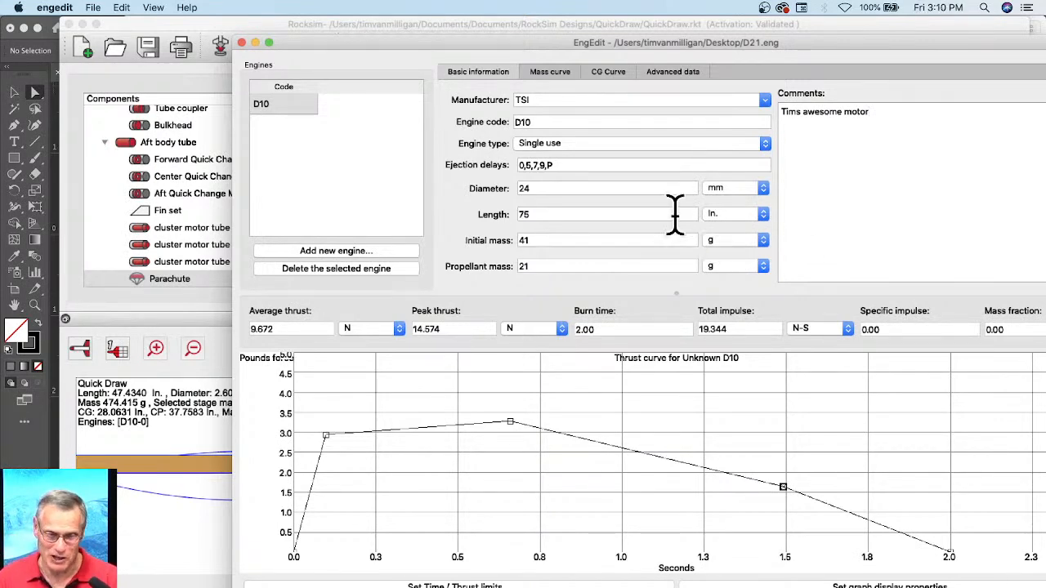
pyautogui.click(151, 400)
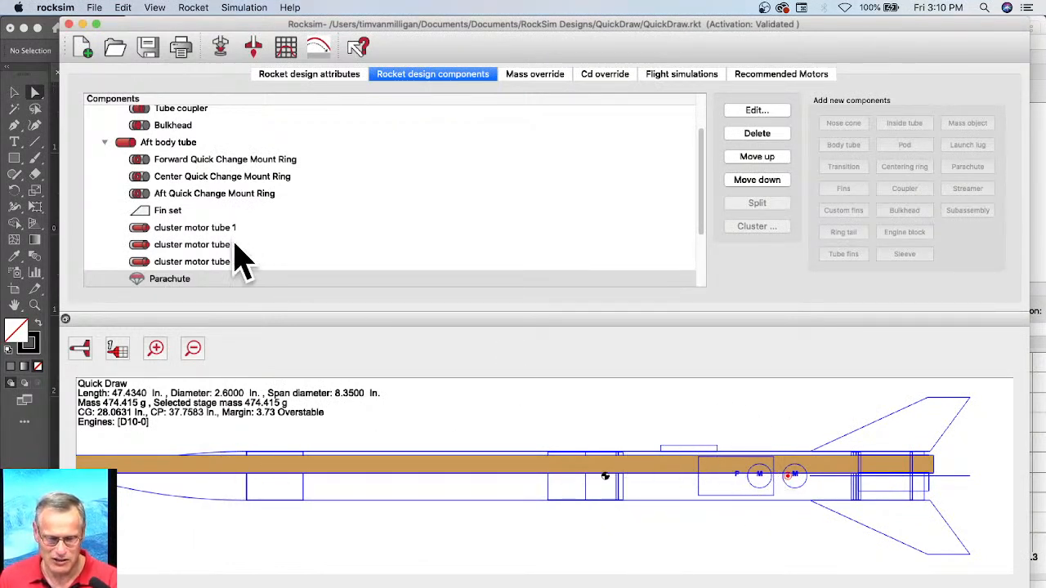
# Step: Copy the TSI D10 engine from the first motor tube to all three cluster tubes and launch the simulation
pyautogui.click(220, 48)
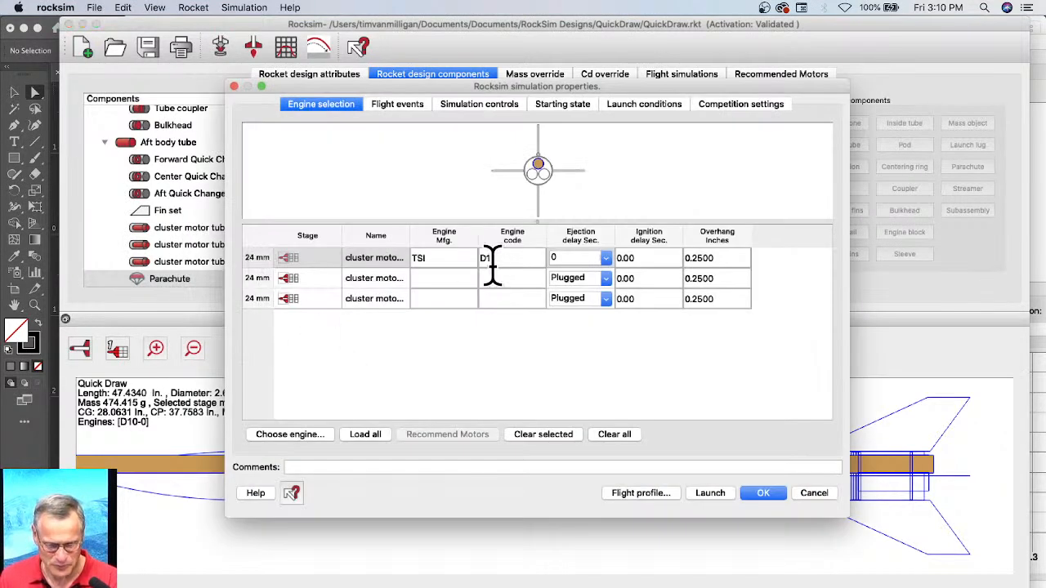
pyautogui.click(298, 259)
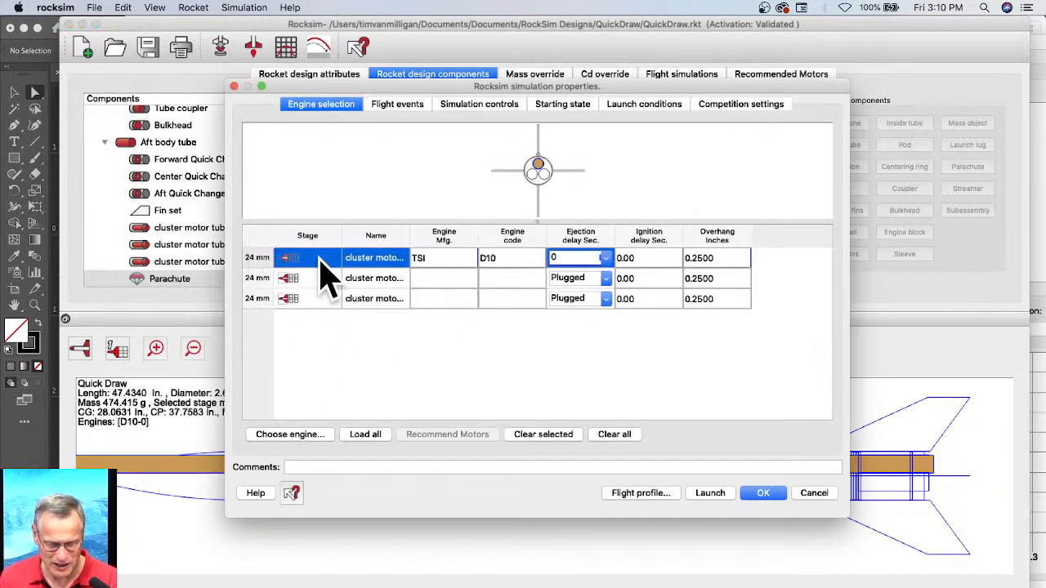
pyautogui.click(365, 434)
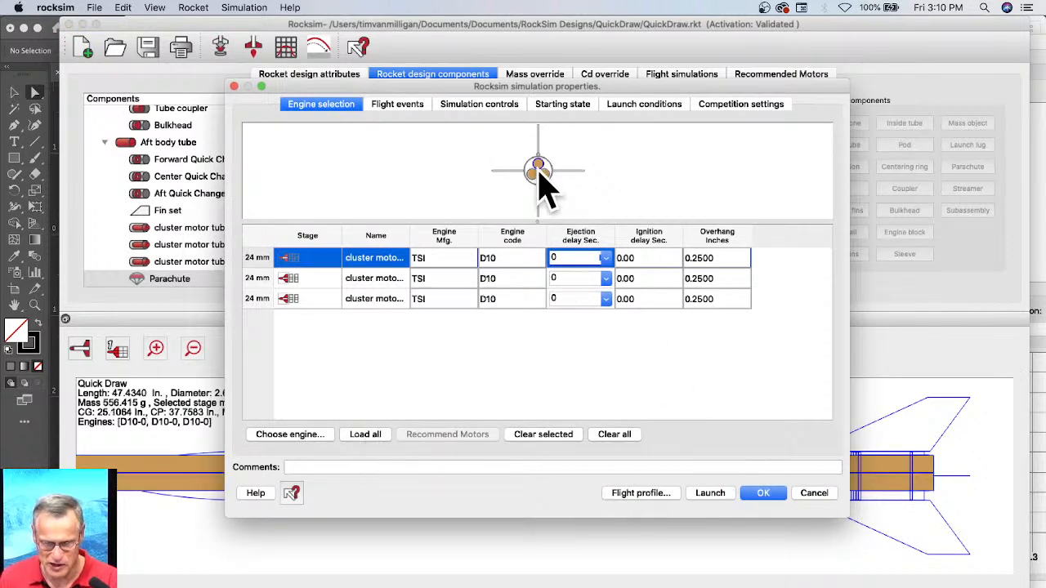
pyautogui.click(710, 499)
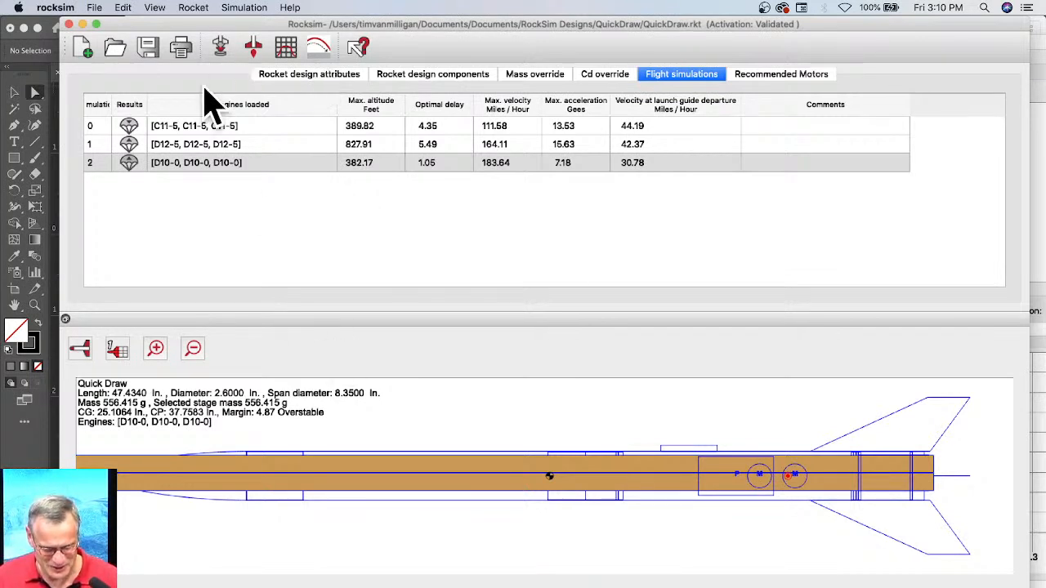
# Step: Play the 2D flight profile of the D10-0 simulation and close it
pyautogui.click(318, 48)
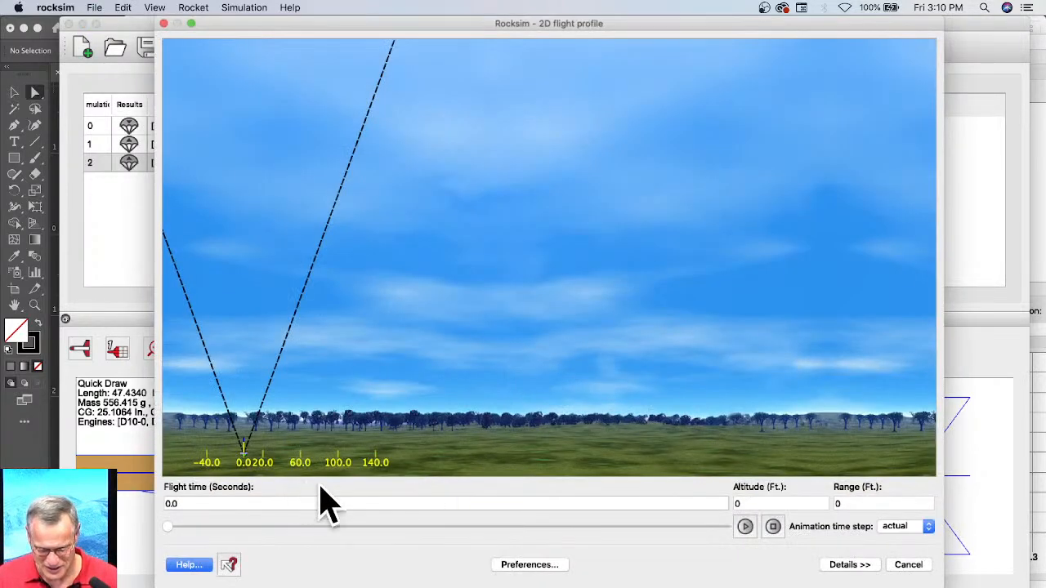
pyautogui.click(744, 526)
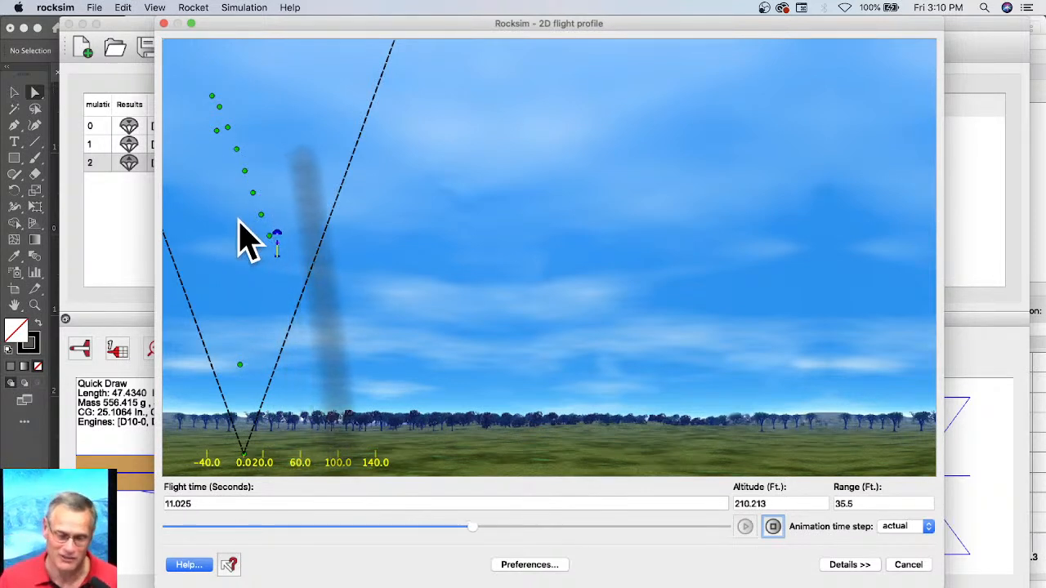
pyautogui.click(911, 564)
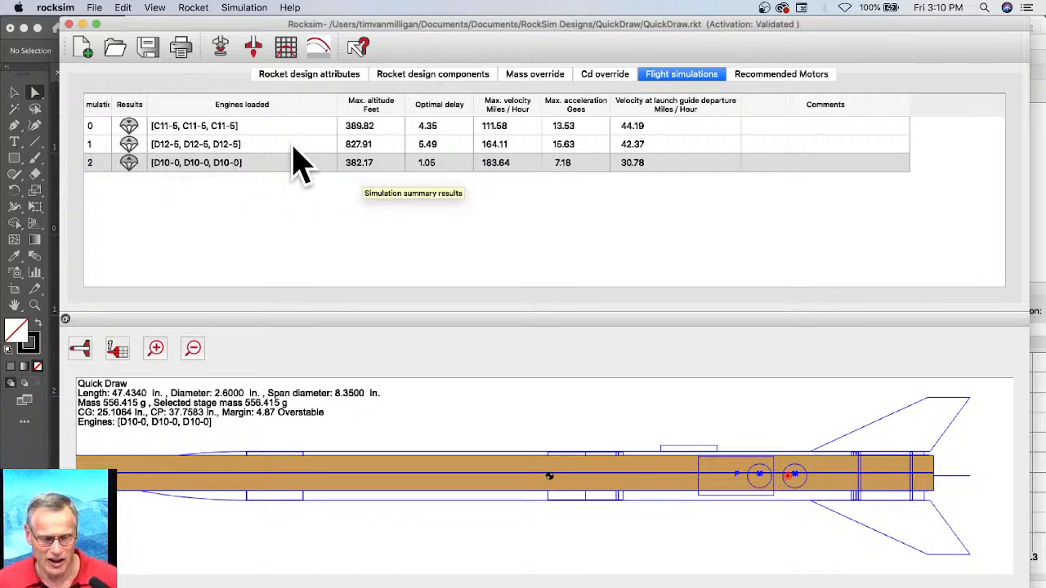
# Step: Set the ejection delay to 9 seconds on the first D10 engine and apply it to all three motor tubes
pyautogui.click(222, 47)
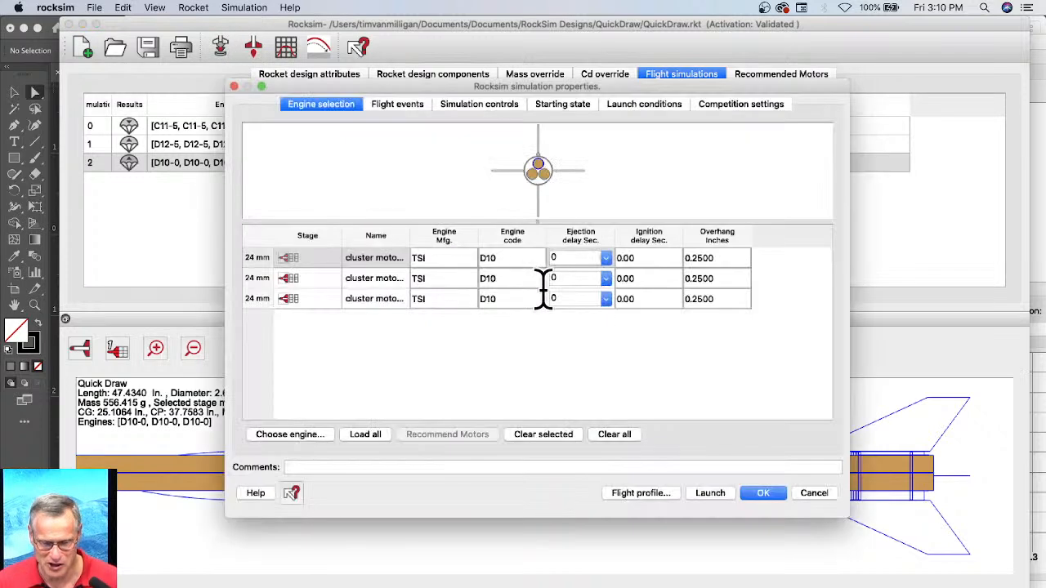
pyautogui.click(605, 258)
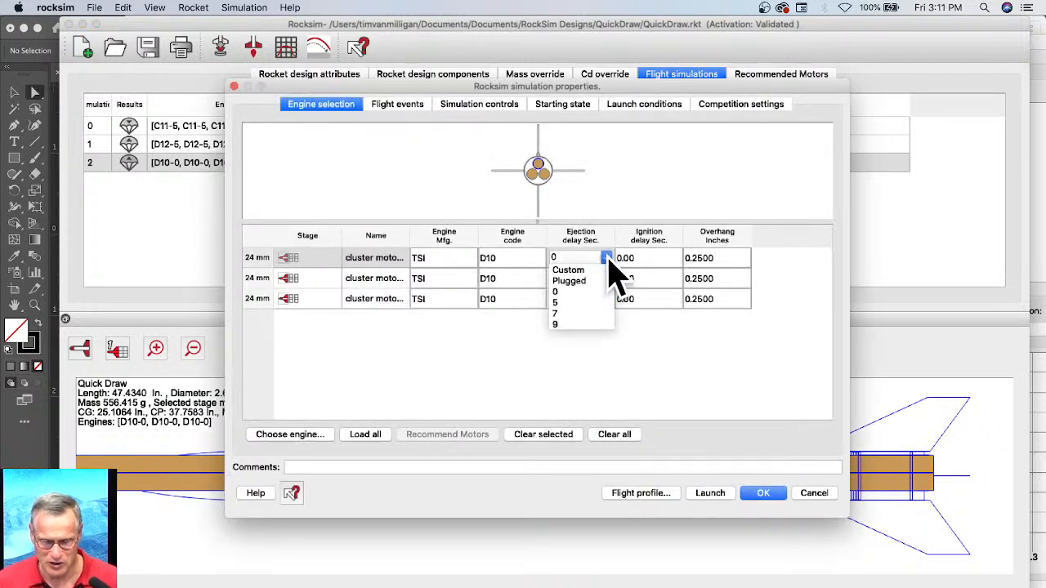
pyautogui.click(570, 325)
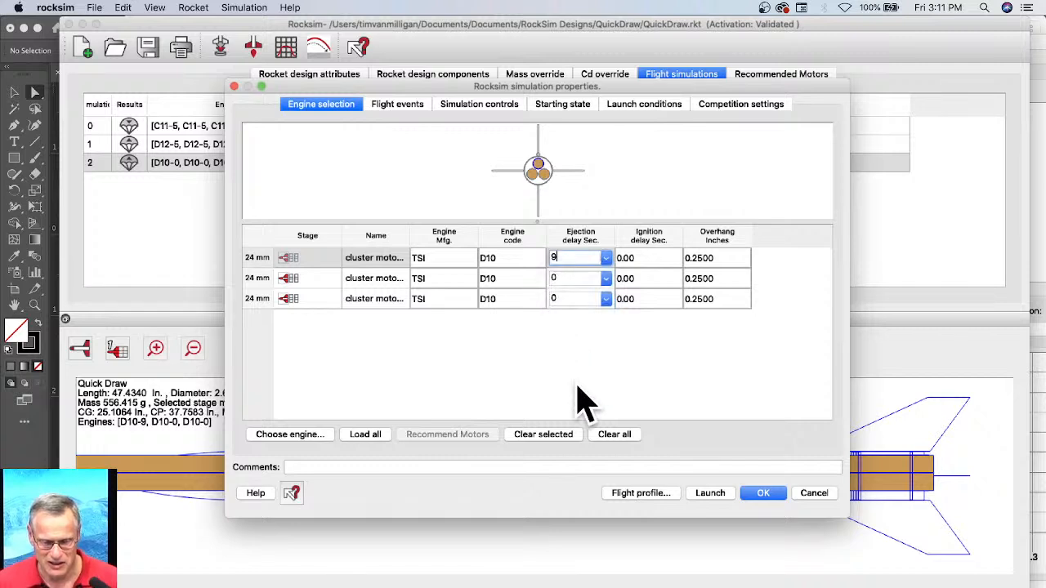
pyautogui.click(358, 441)
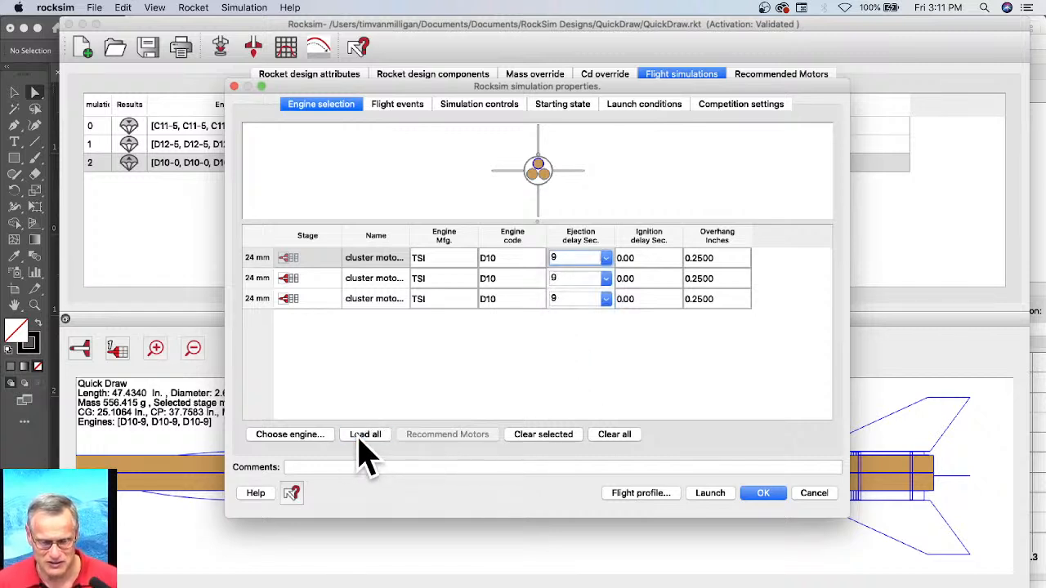
pyautogui.click(362, 441)
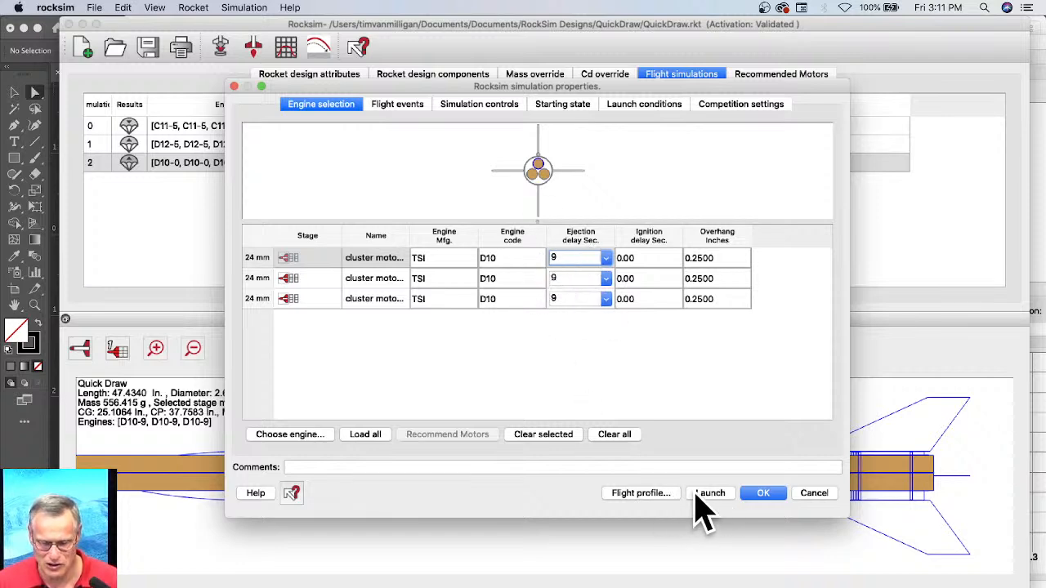
# Step: Simulate the flight with the D10-9 cluster, play its 2D flight profile and close it
pyautogui.click(658, 494)
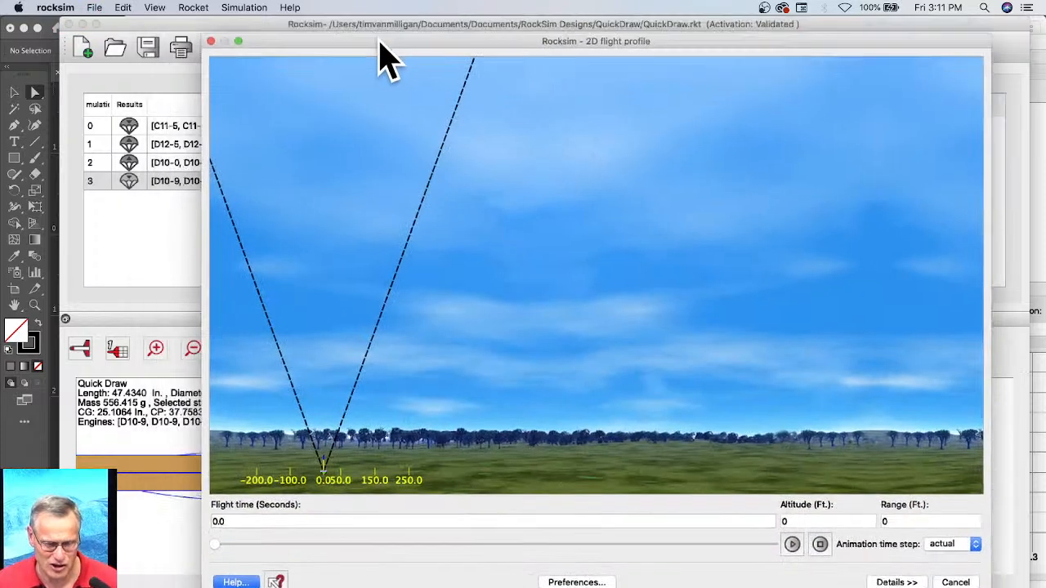
pyautogui.moveTo(381, 43); pyautogui.dragTo(649, 167)
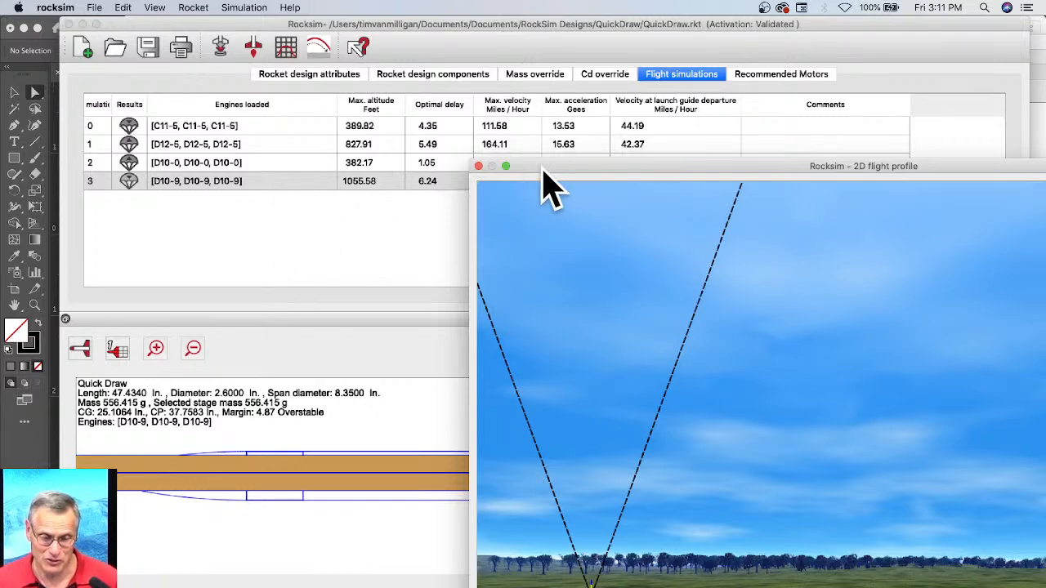
pyautogui.moveTo(542, 171); pyautogui.dragTo(195, 12)
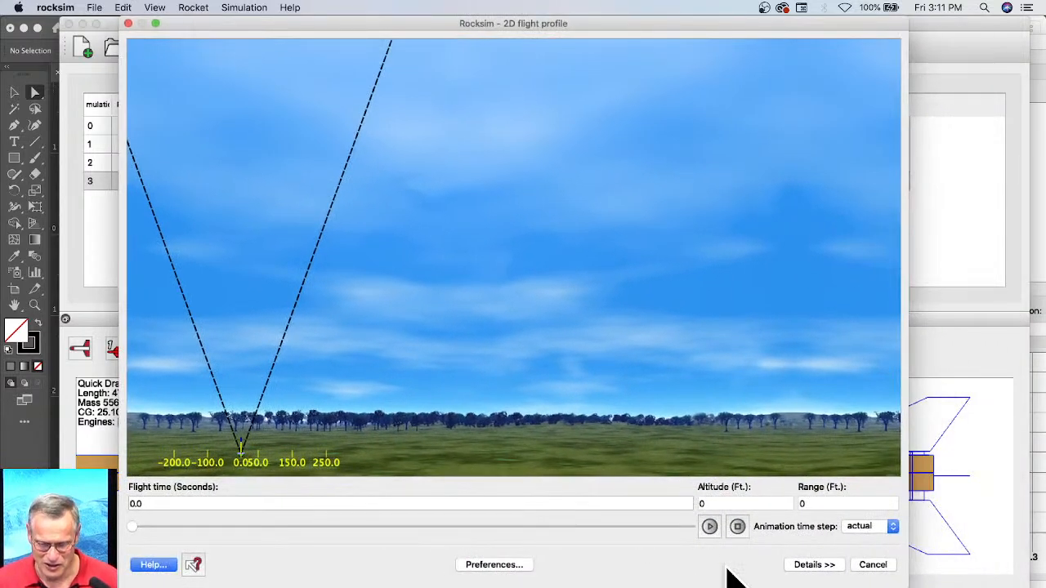
pyautogui.click(710, 526)
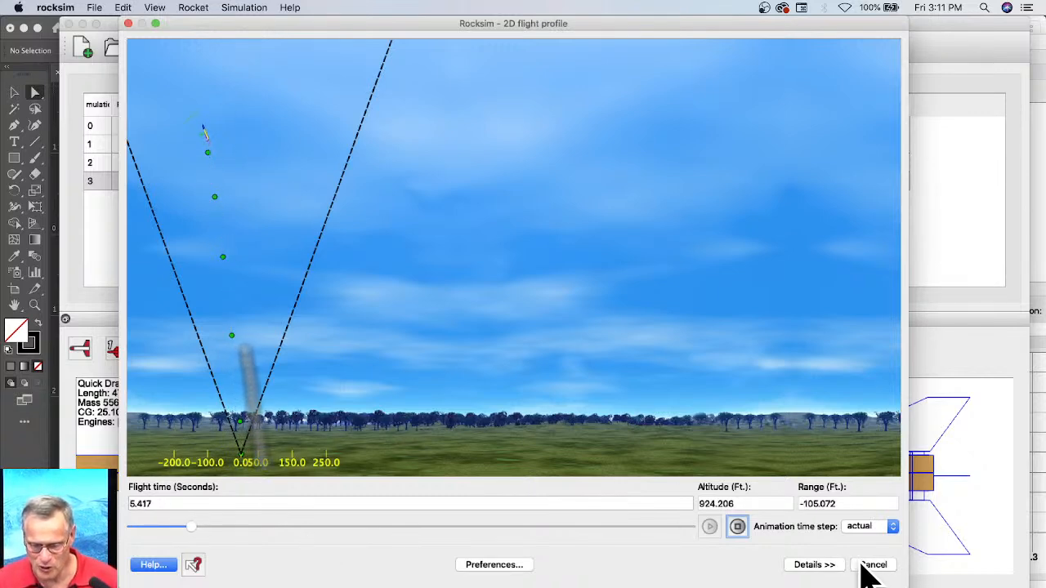
pyautogui.click(871, 565)
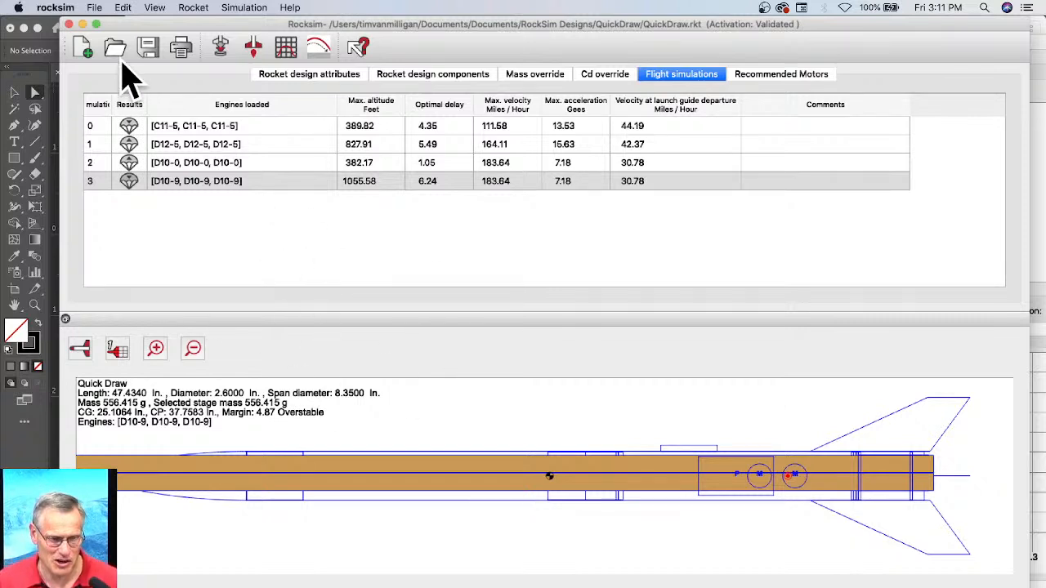
# Step: Remove D21.eng from the selected engine files and reload the engine data
pyautogui.click(104, 9)
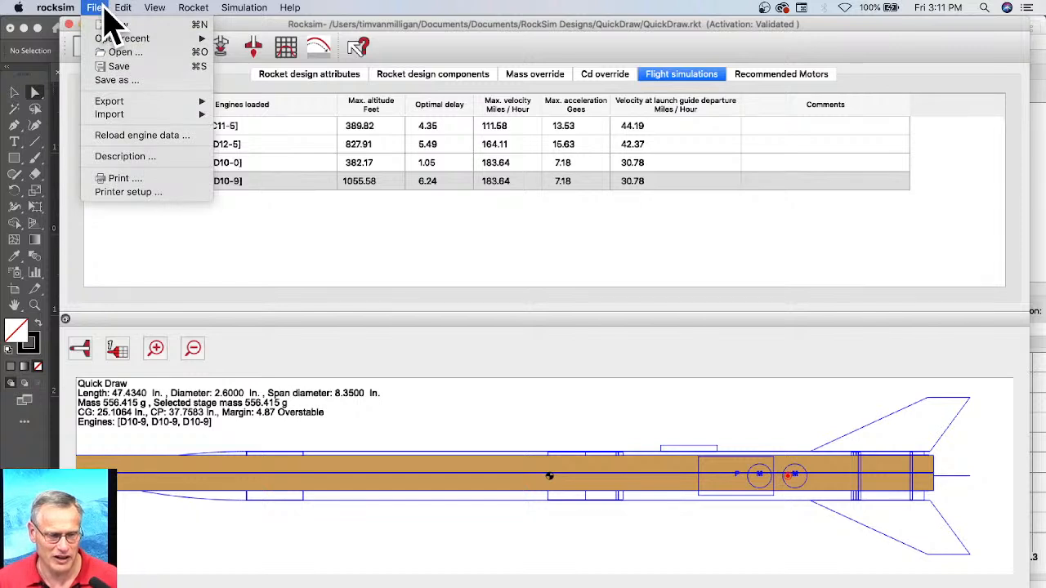
pyautogui.click(140, 137)
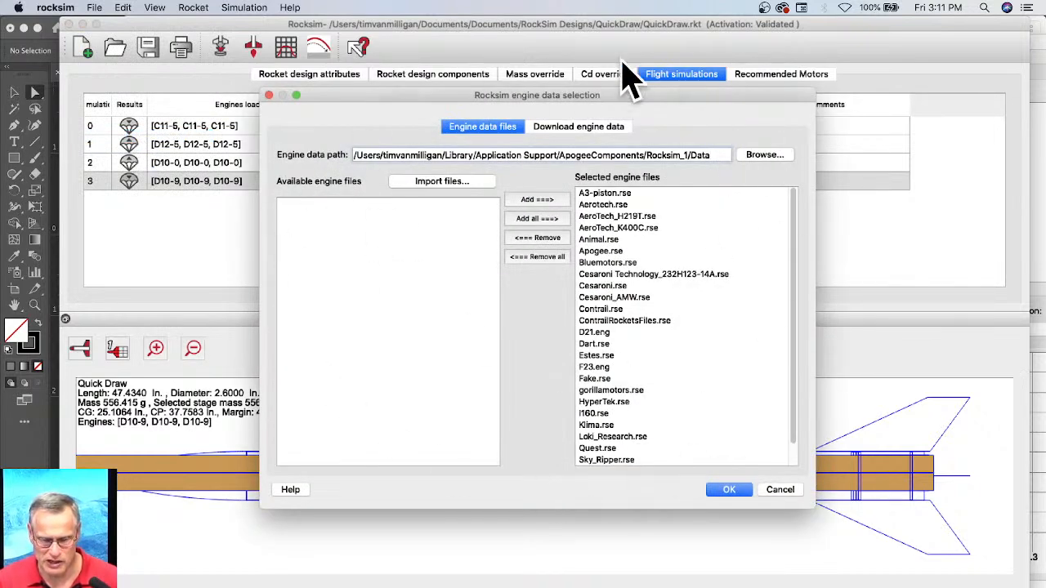
pyautogui.click(597, 333)
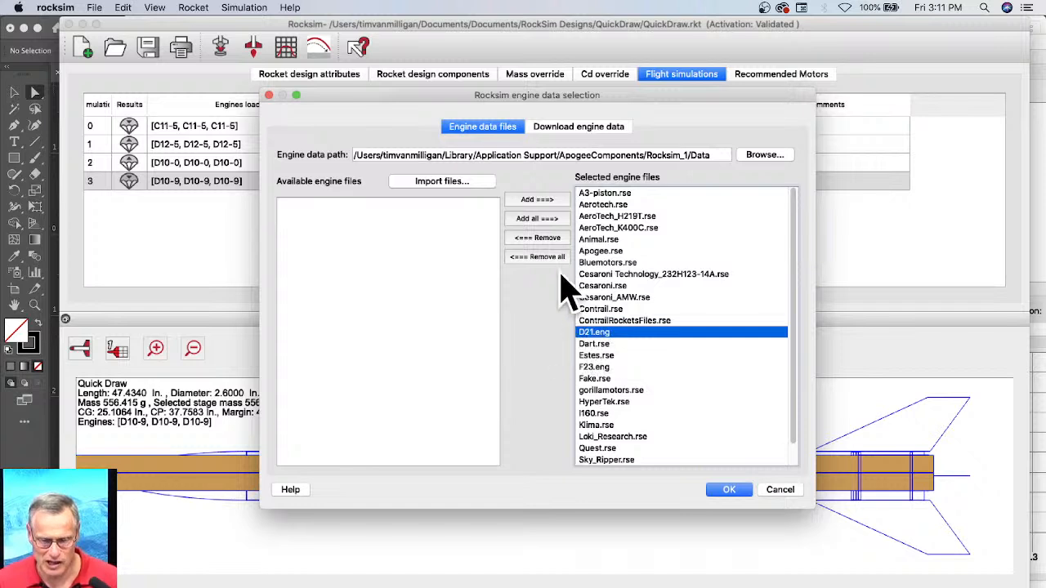
pyautogui.click(541, 237)
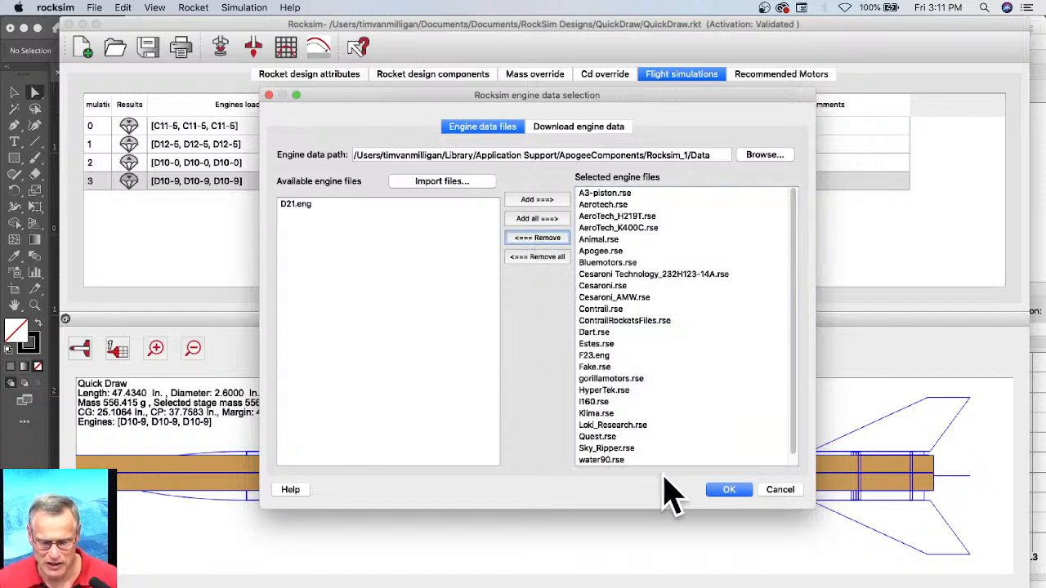
pyautogui.click(729, 489)
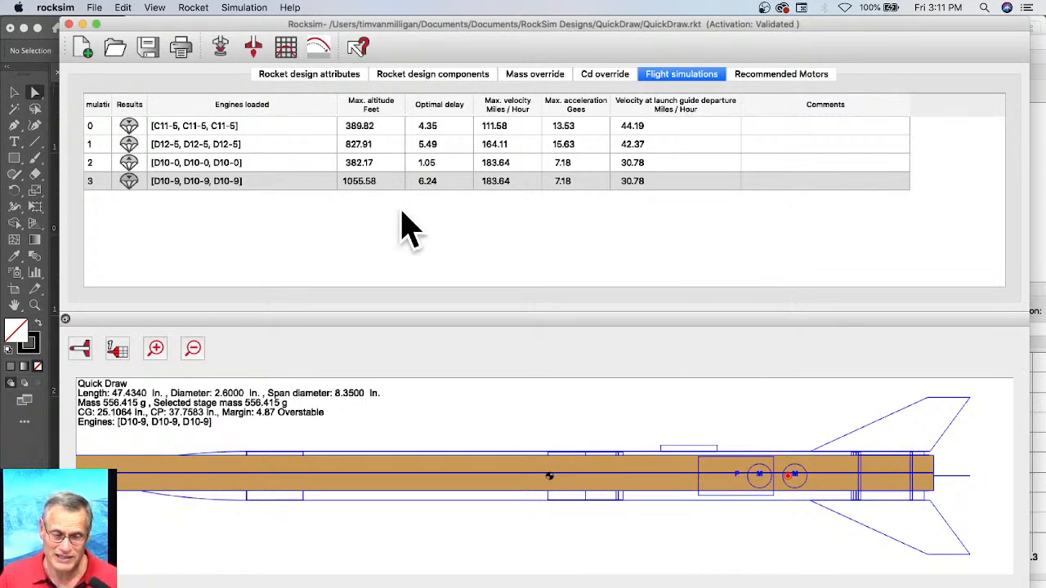
# Step: Check which 24 mm engines can be chosen for the motor mount, and leave the simulation setup without changes
pyautogui.click(220, 50)
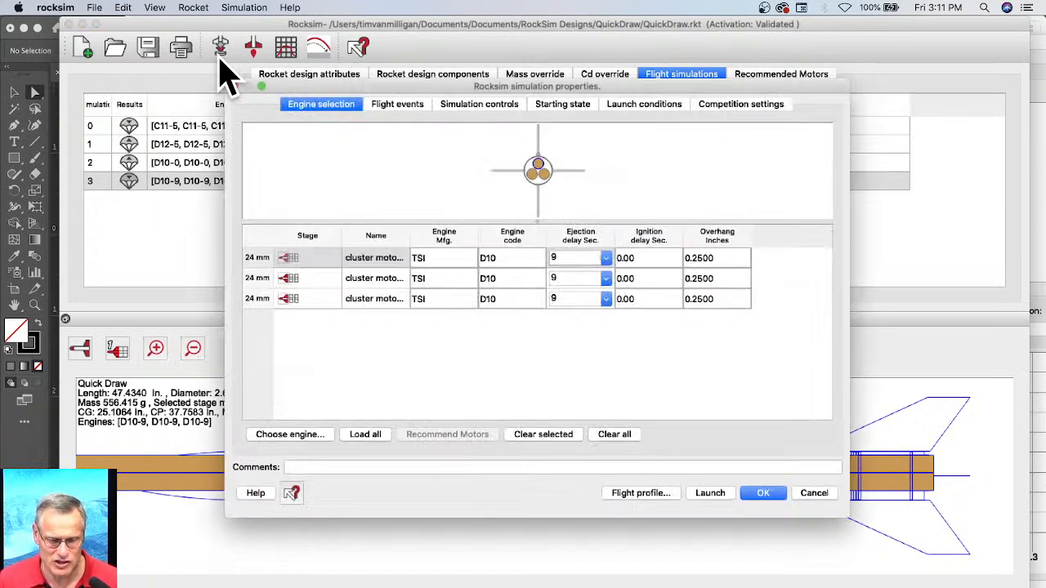
pyautogui.click(311, 434)
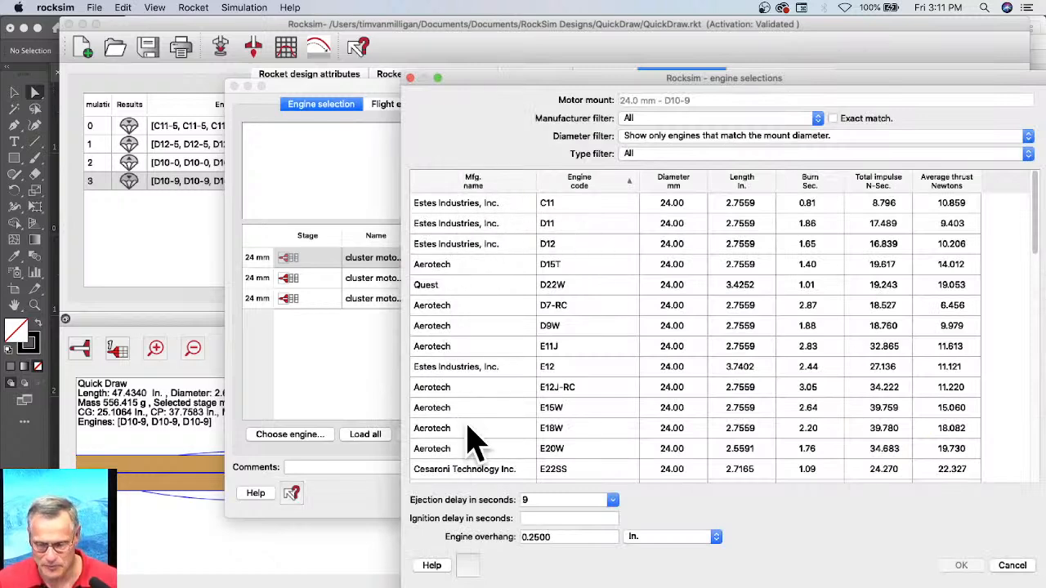
pyautogui.click(1012, 565)
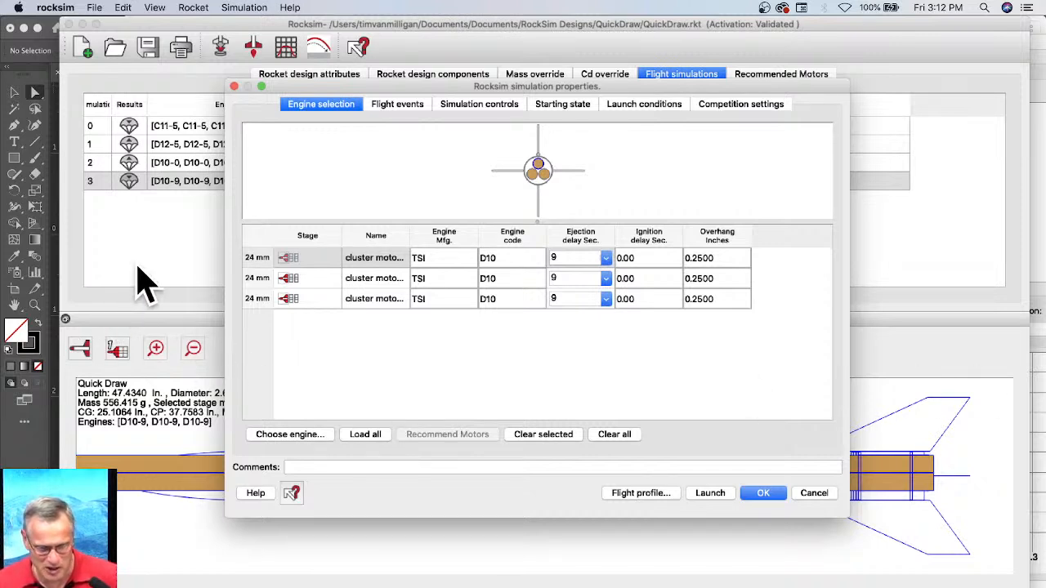
pyautogui.click(824, 494)
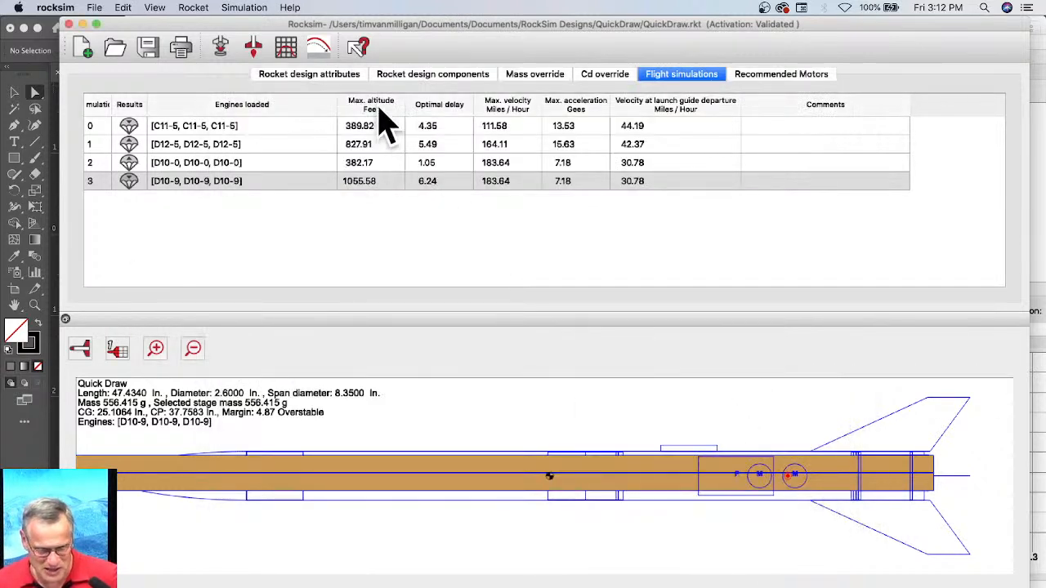
# Step: Try to rename the Mass component classified as a shock cord to "Shock Cord", and dismiss the problem report
pyautogui.click(413, 75)
pyautogui.scroll(-3, 187, 237)
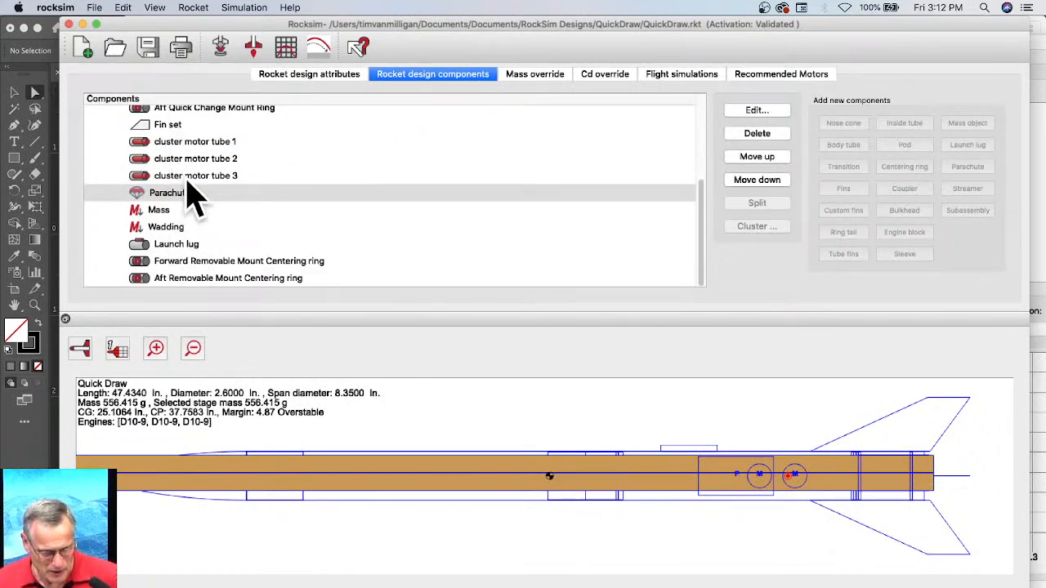
pyautogui.scroll(3, 191, 199)
pyautogui.scroll(-3, 195, 203)
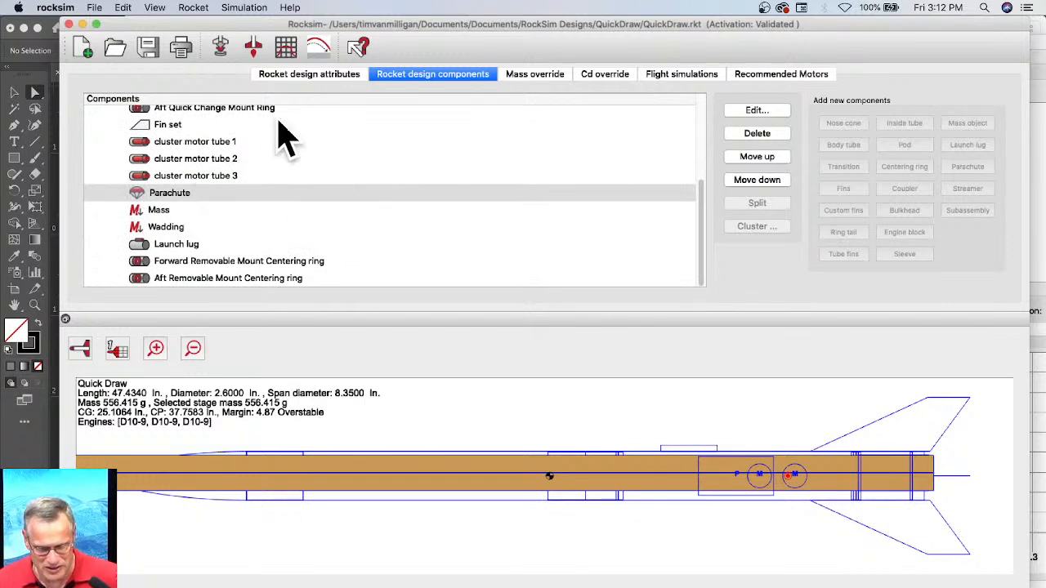
pyautogui.click(158, 212)
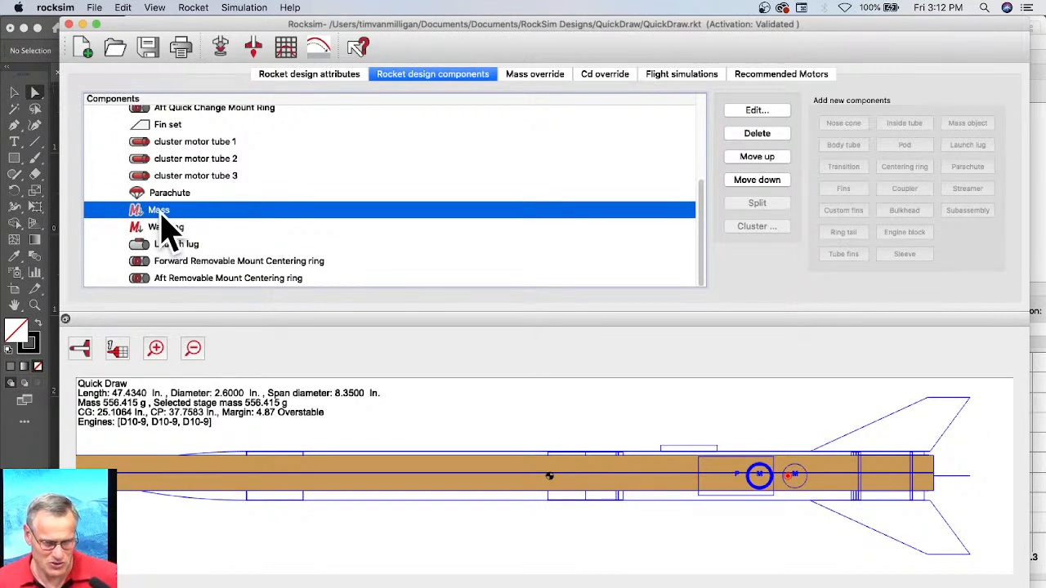
pyautogui.doubleClick(207, 212)
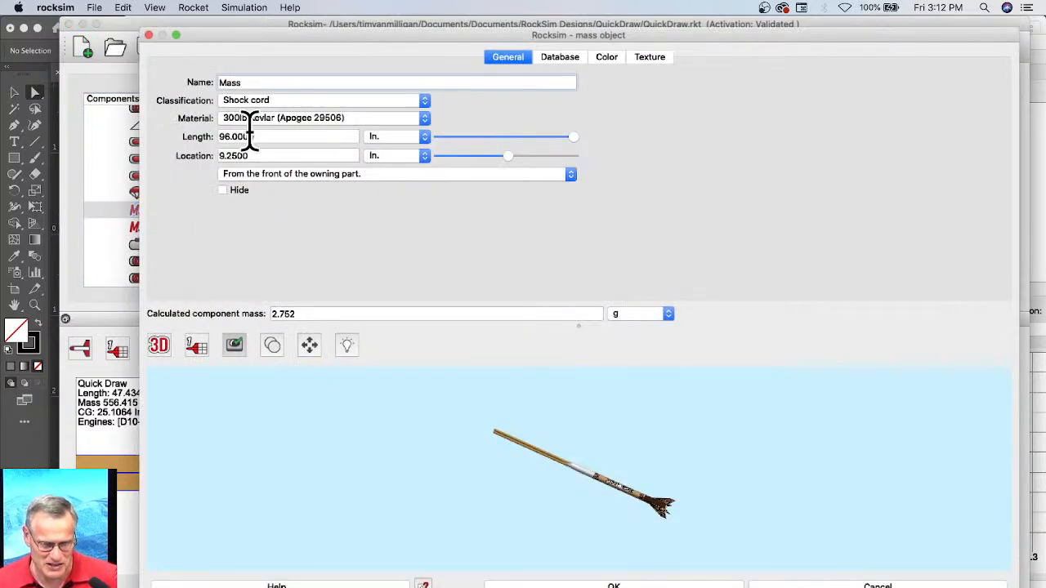
pyautogui.moveTo(245, 80); pyautogui.dragTo(210, 74)
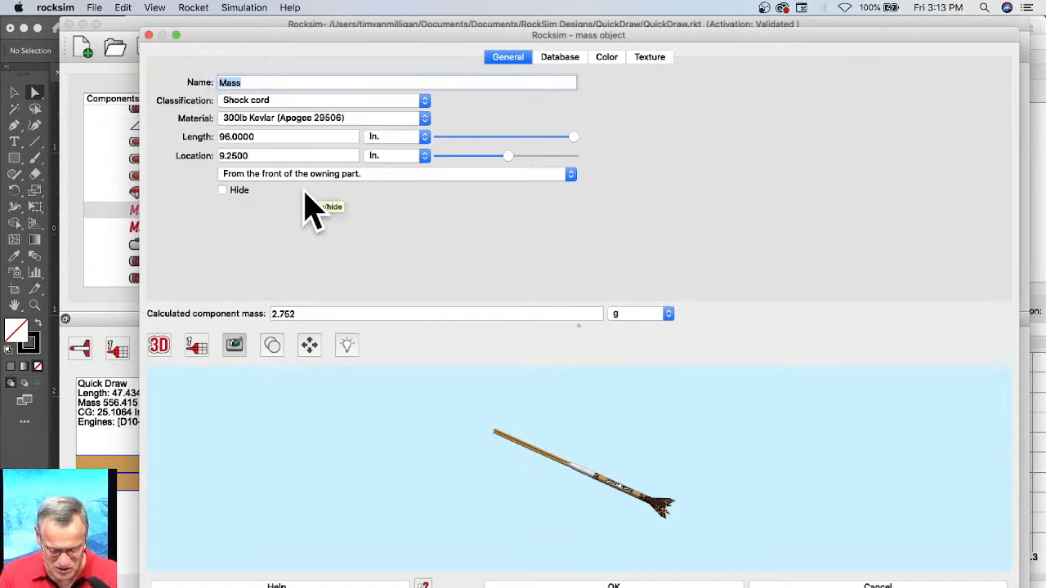
pyautogui.write('Shock ')
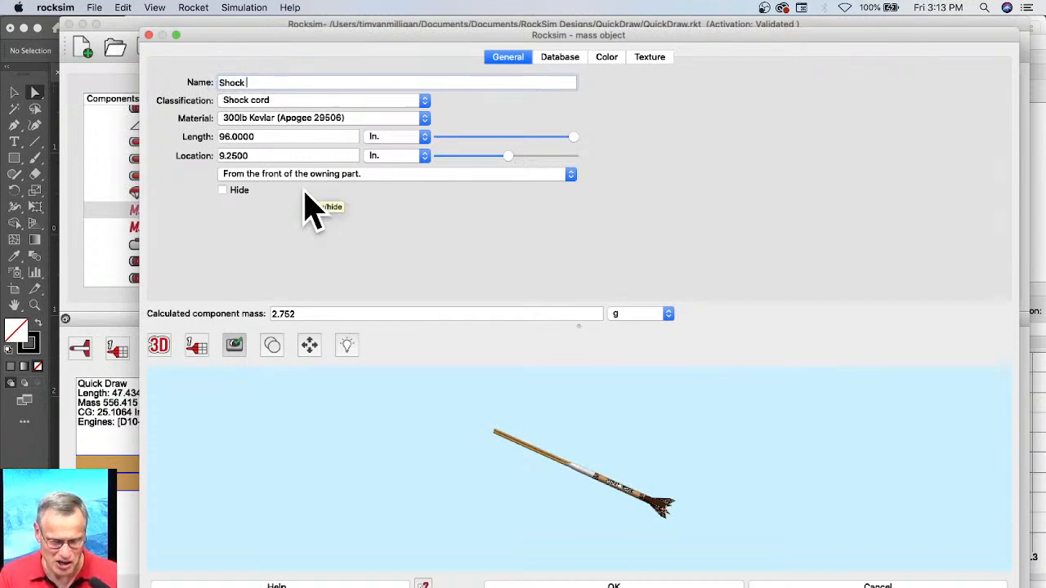
pyautogui.write('Cord')
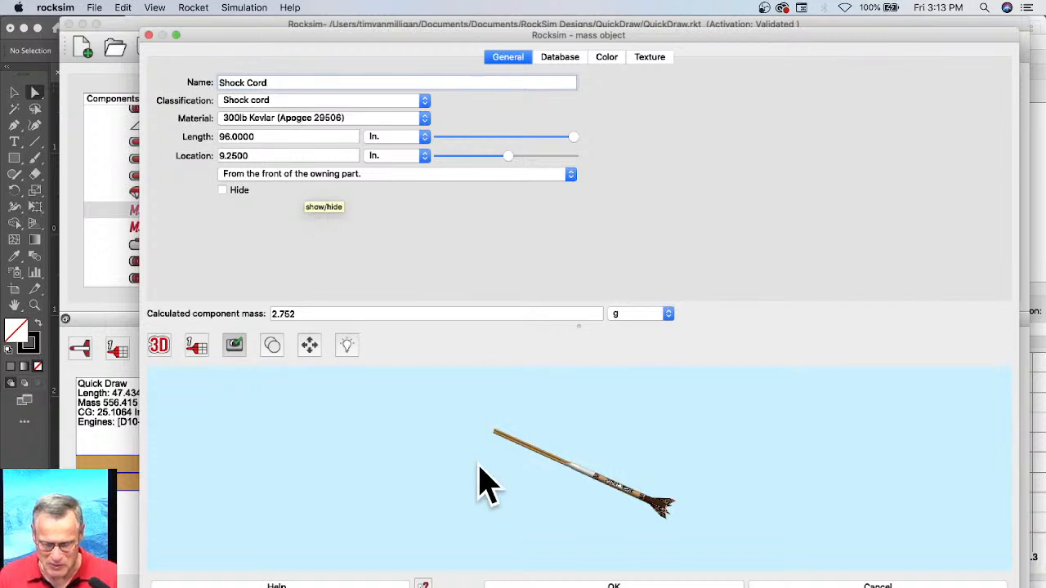
pyautogui.click(599, 585)
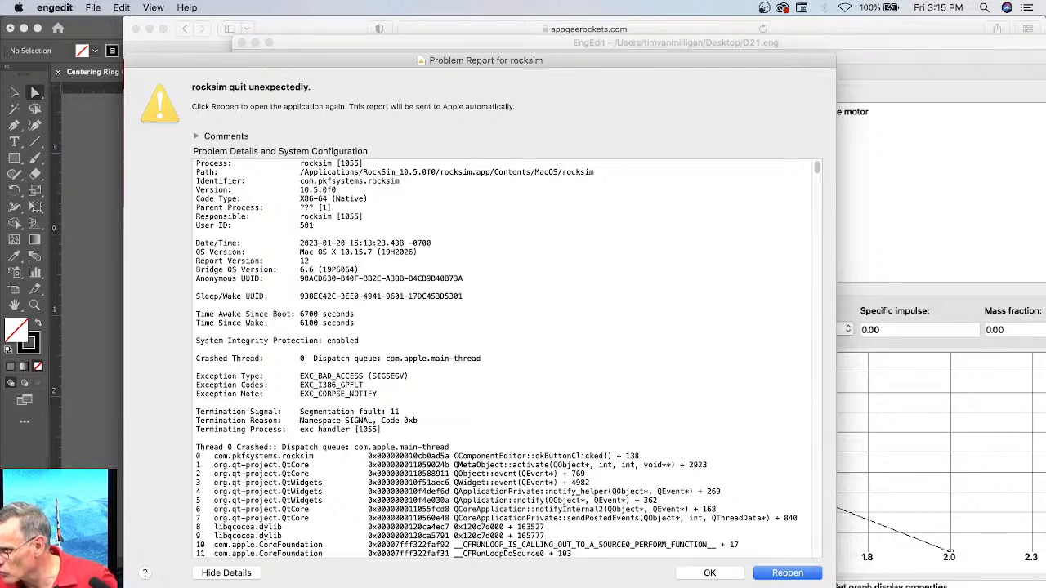
pyautogui.click(732, 577)
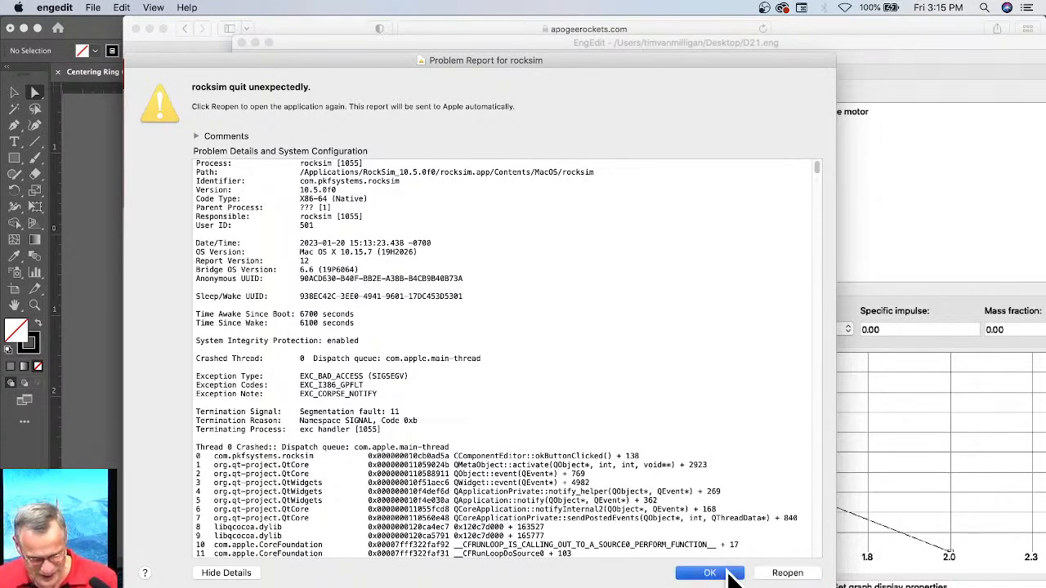